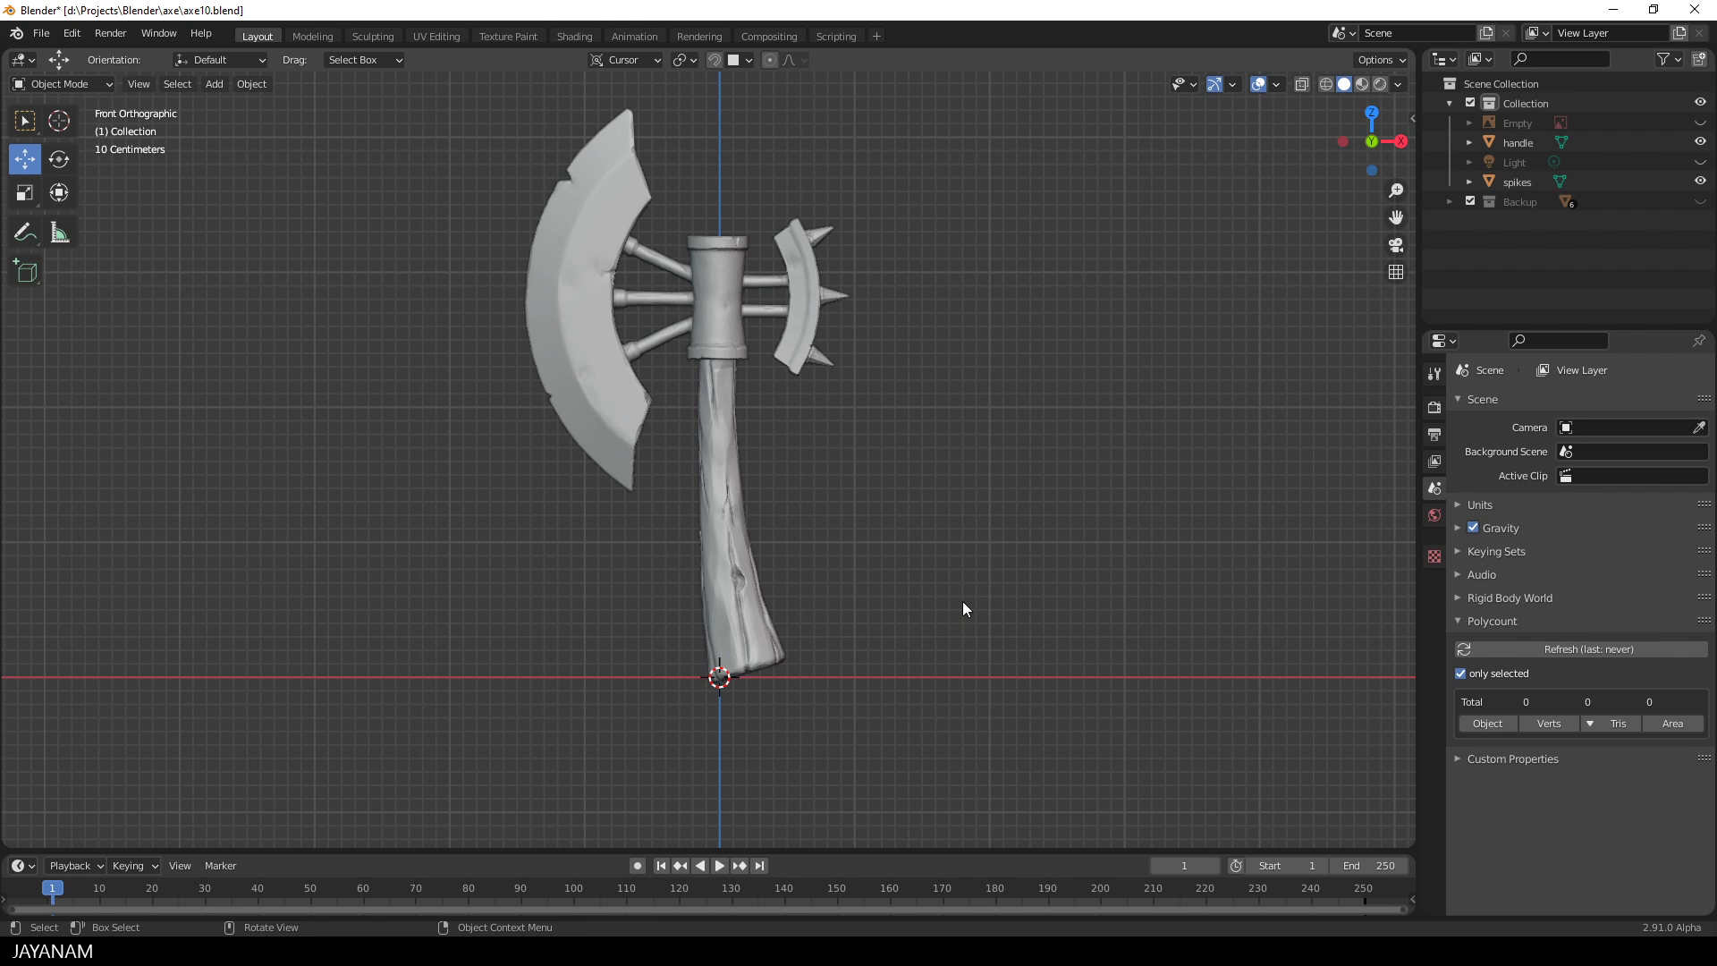
- Add a 32-vertex cylinder with 0.28 m radius and 0.5 m depth, and raise it about 1.07 m along Z onto the axe handle
key("shift+a")
mouse_move(907, 545)
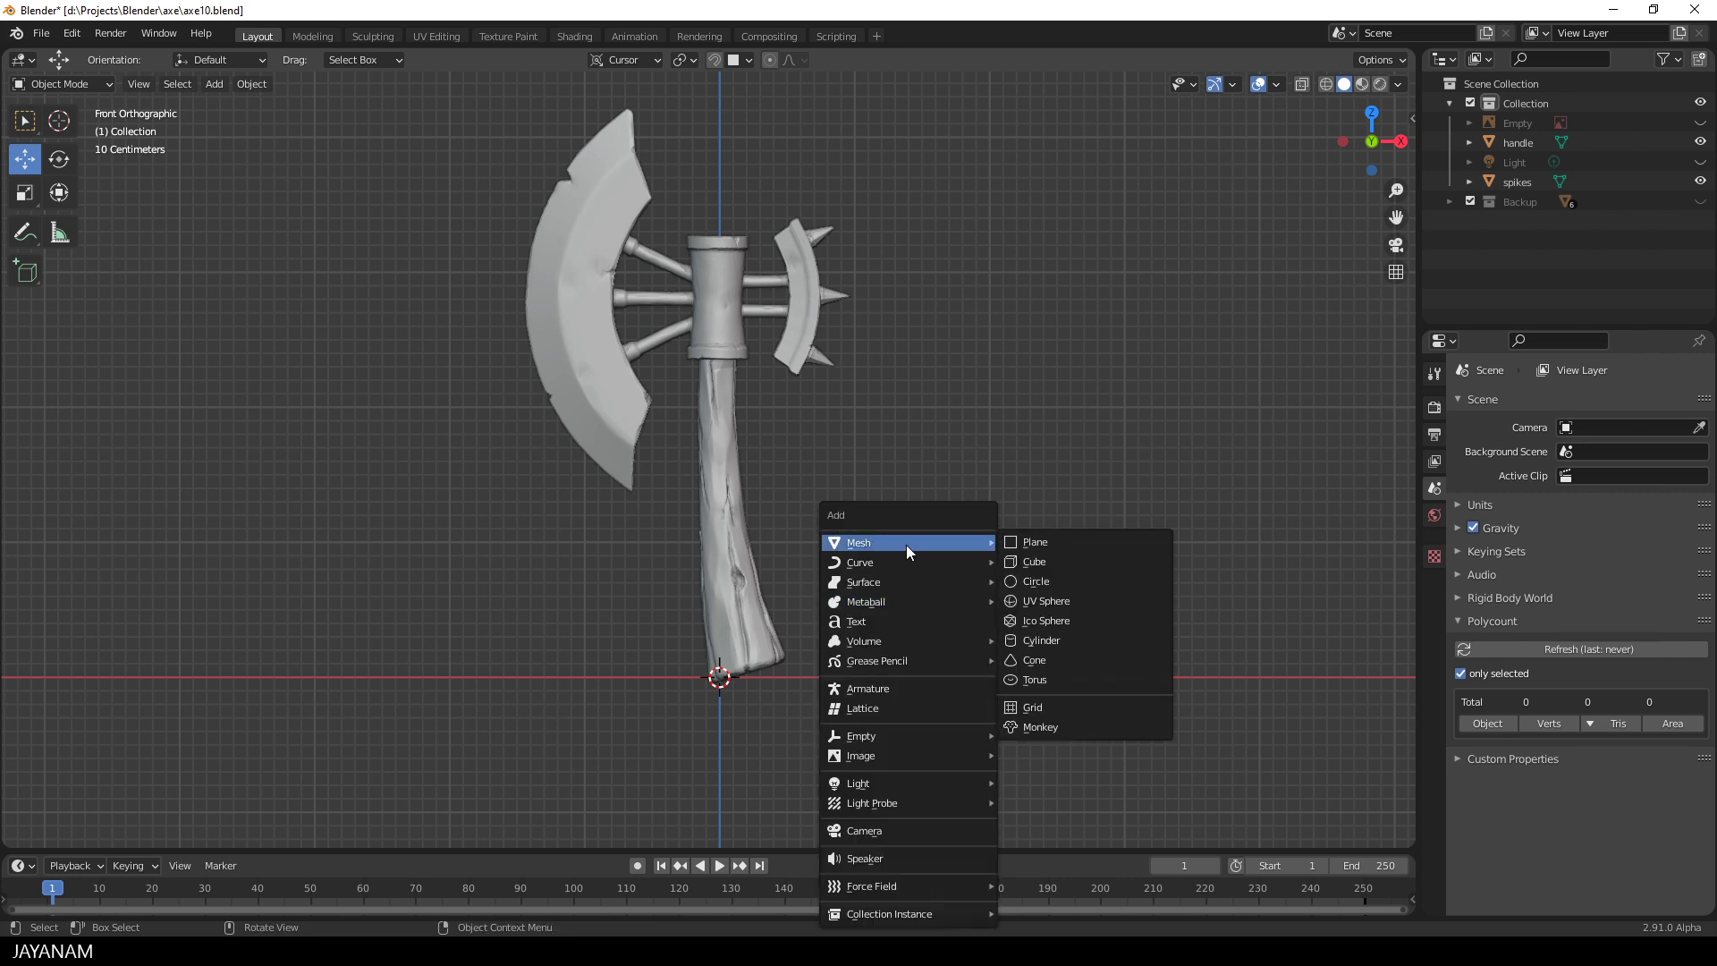
left_click(1064, 640)
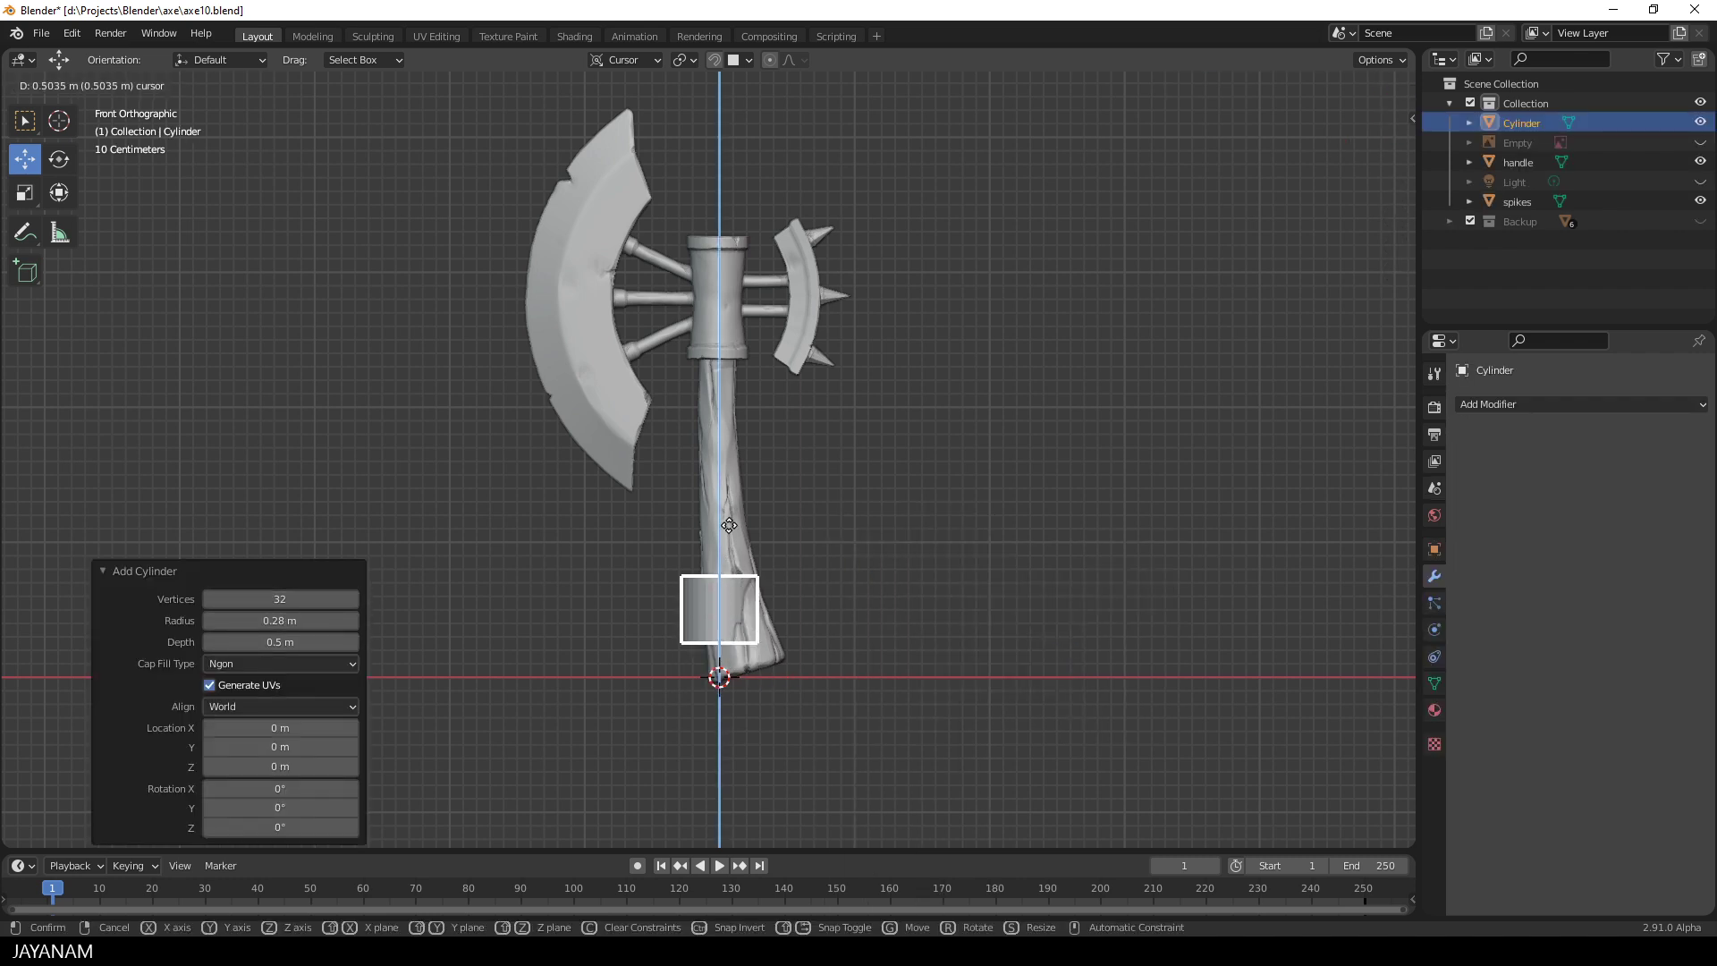
key("g")
key("z")
left_click(829, 578)
scroll(905, 592, "up", 4)
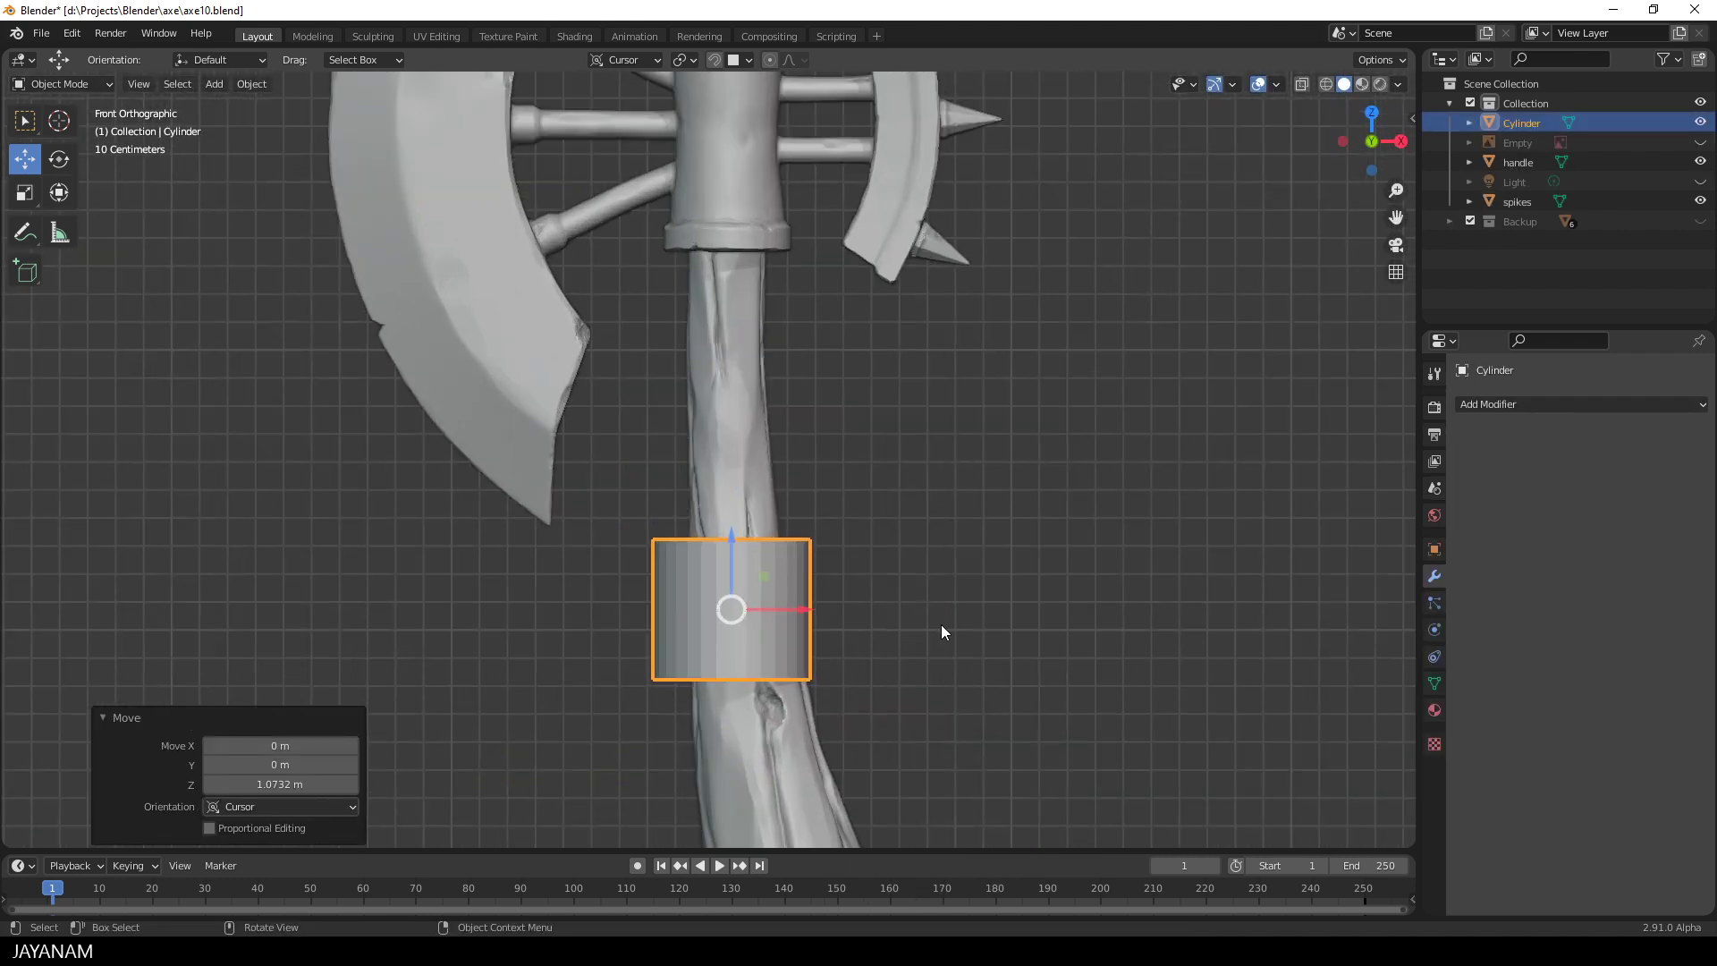
- Delete the top and bottom cap faces of the cylinder around the handle
mouse_move(916, 608)
middle_mouse_down()
mouse_move(882, 592)
mouse_move(898, 619)
middle_mouse_up()
key("Tab")
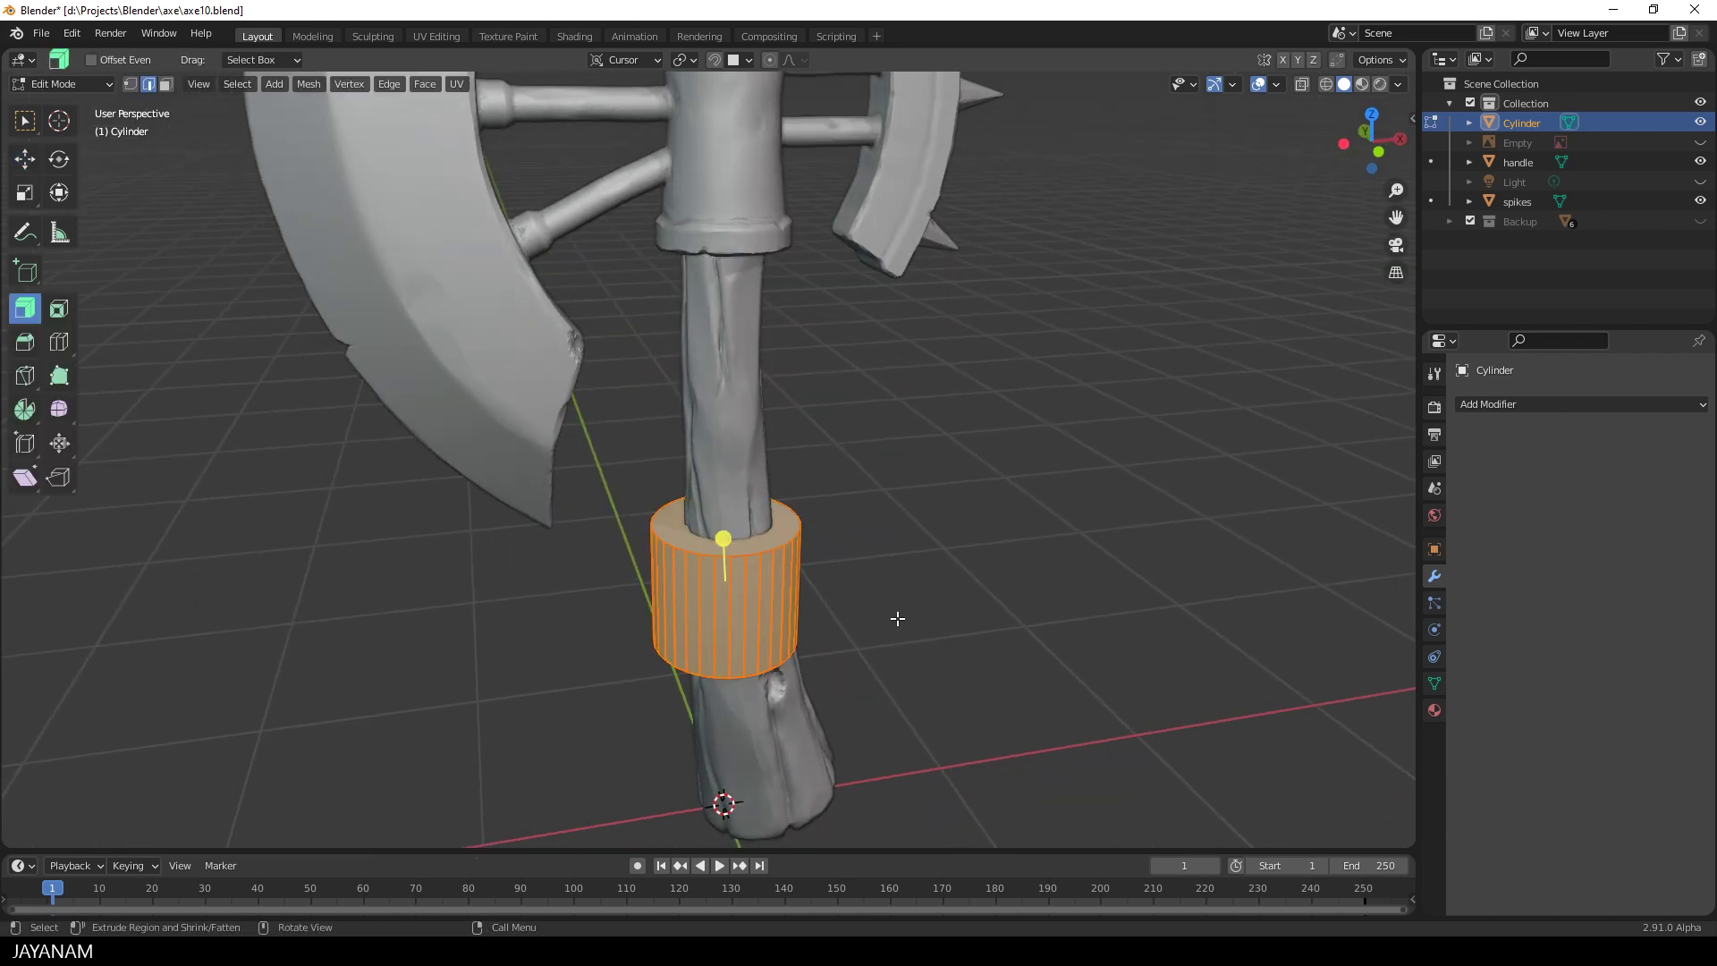
left_click(166, 84)
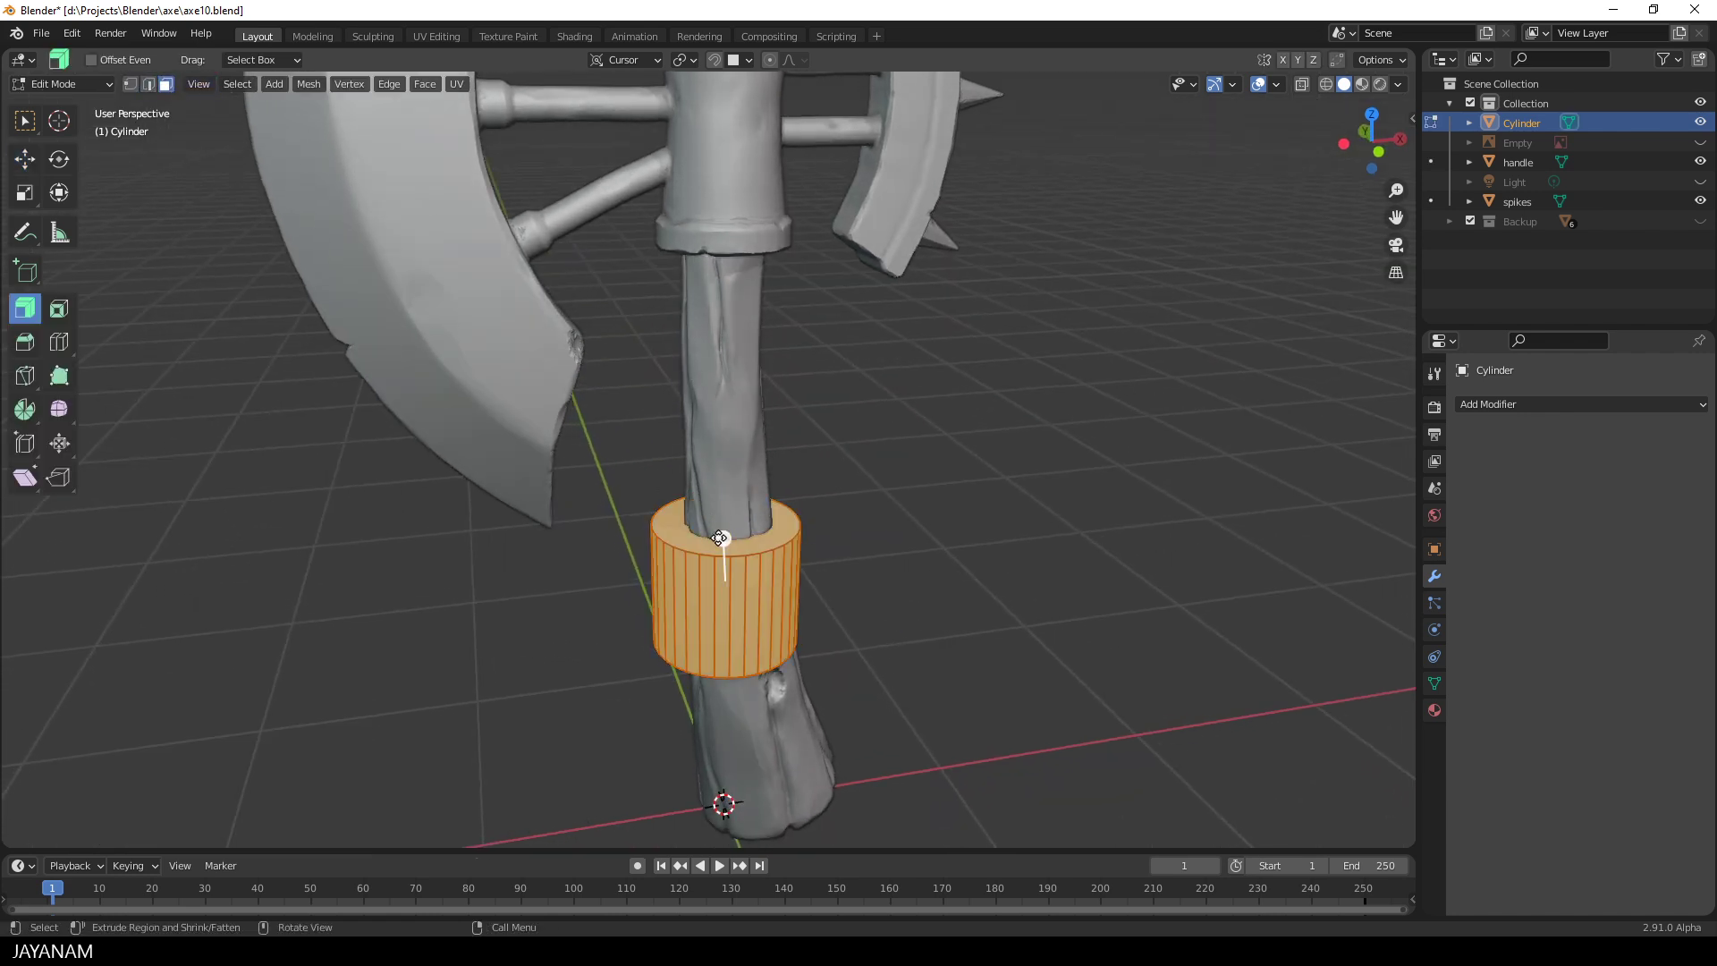
left_click(701, 541)
mouse_move(760, 586)
middle_mouse_down()
mouse_move(751, 537)
mouse_move(742, 581)
middle_mouse_up()
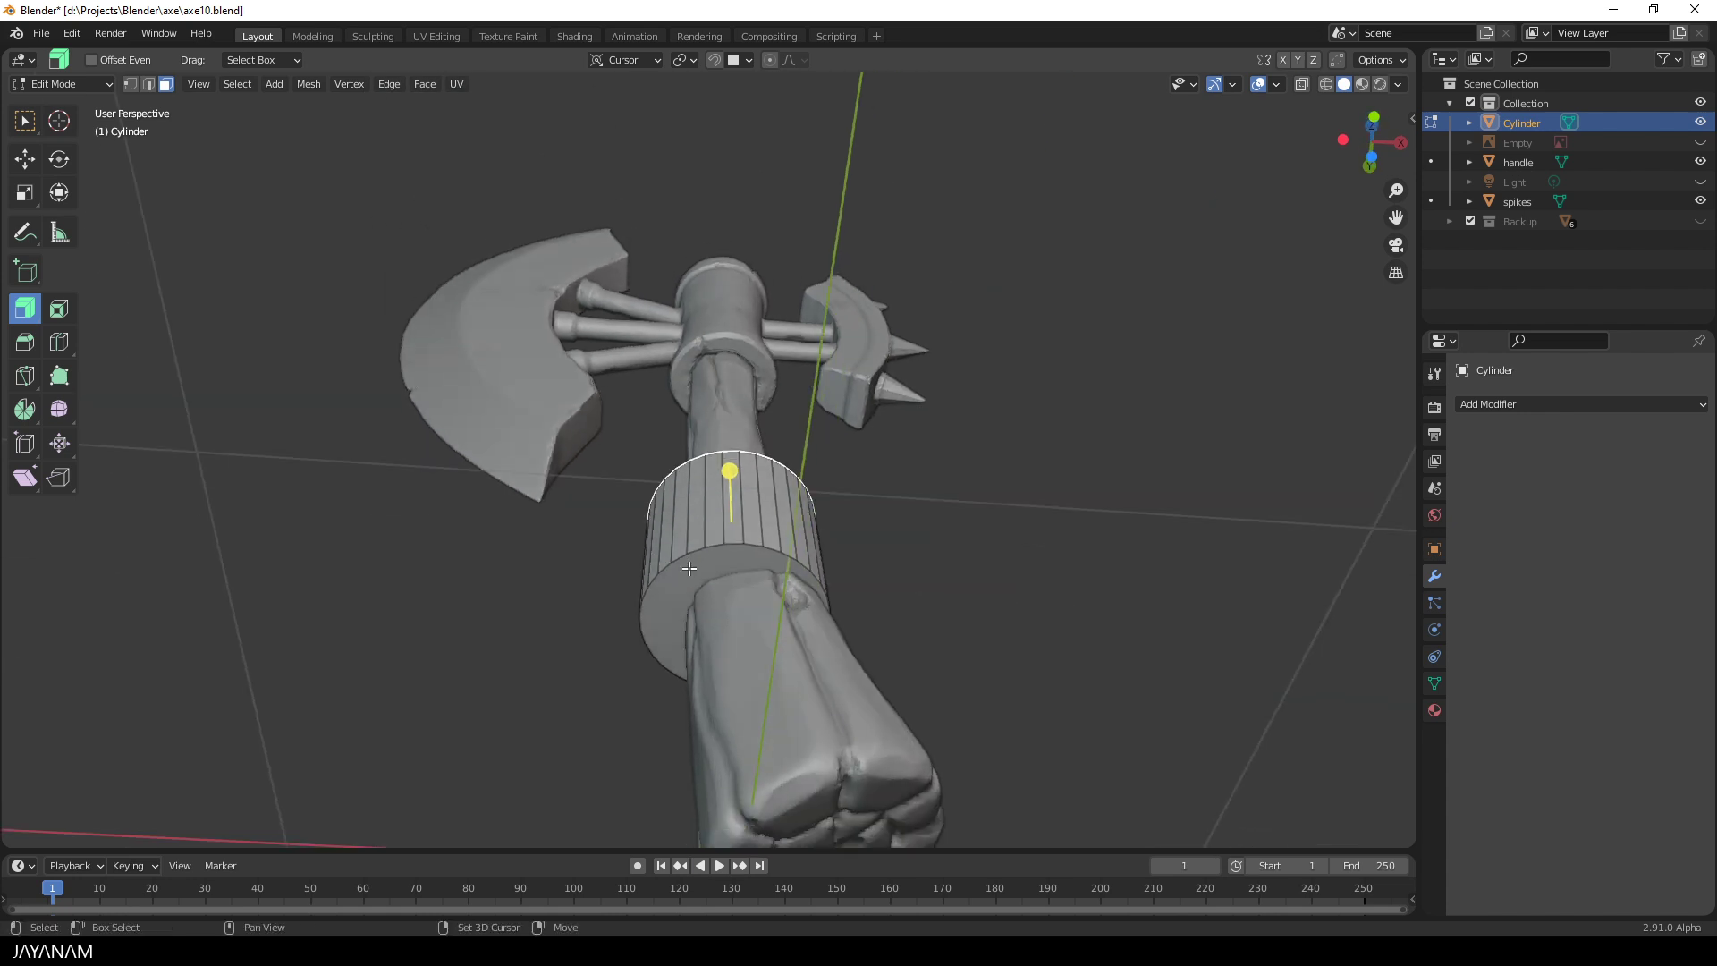
key("x")
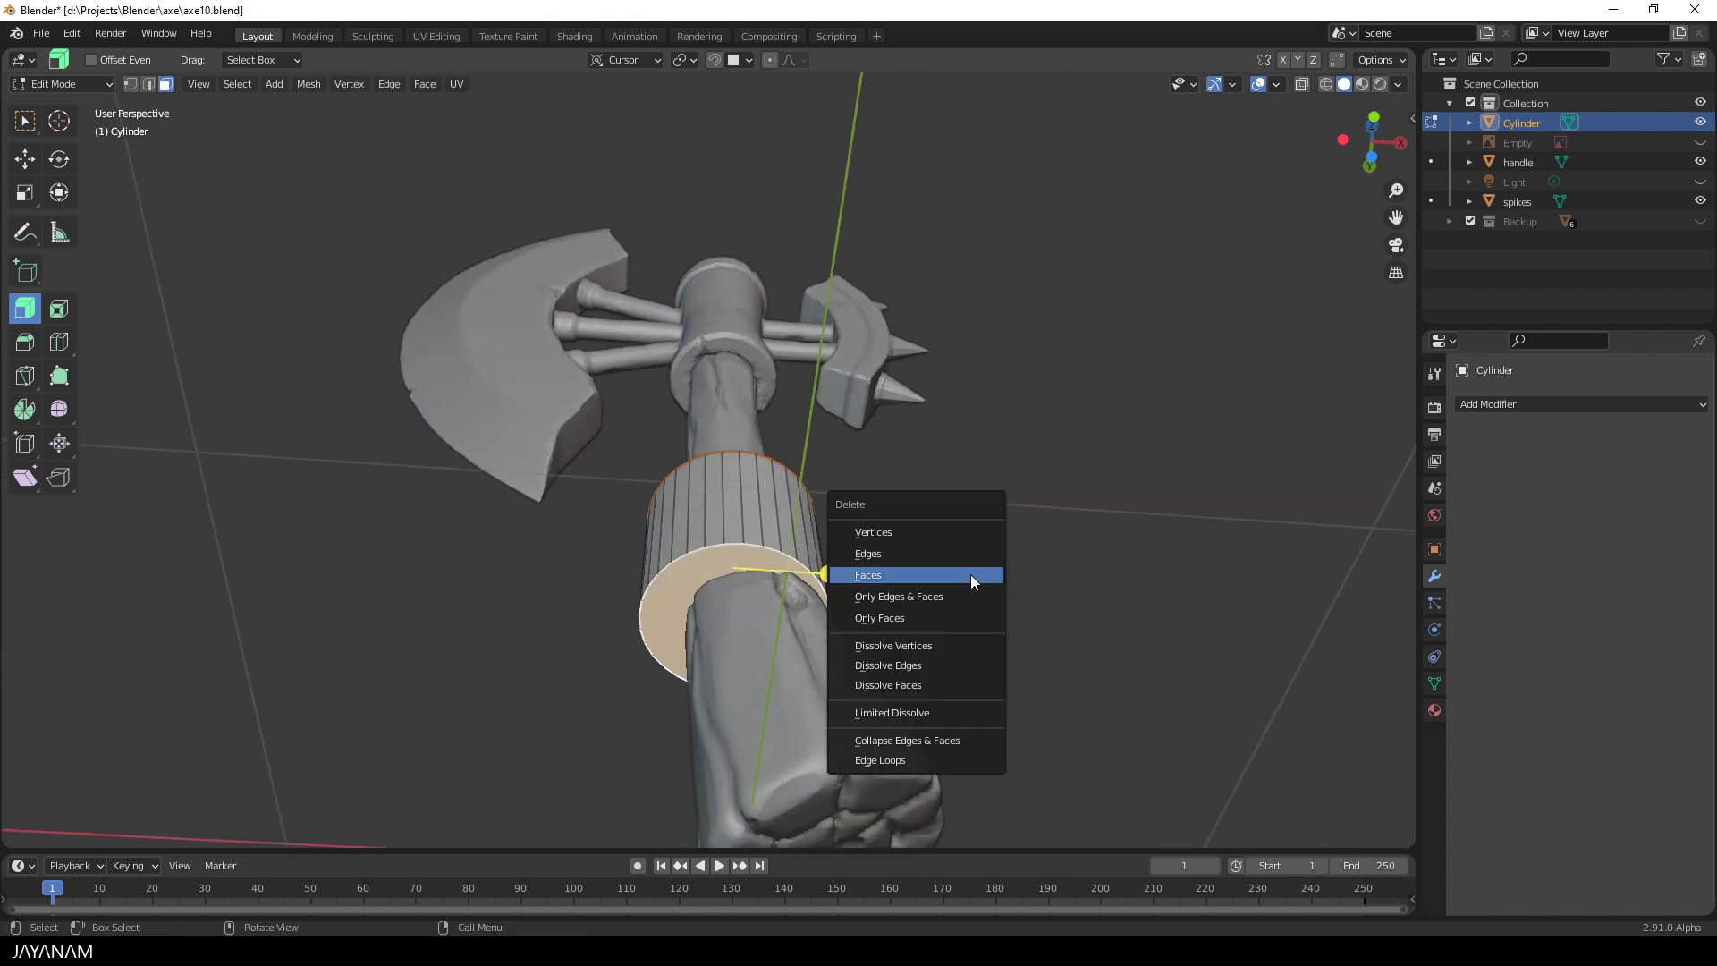
left_click(974, 582)
middle_click_drag(914, 425, 891, 538)
key("Tab")
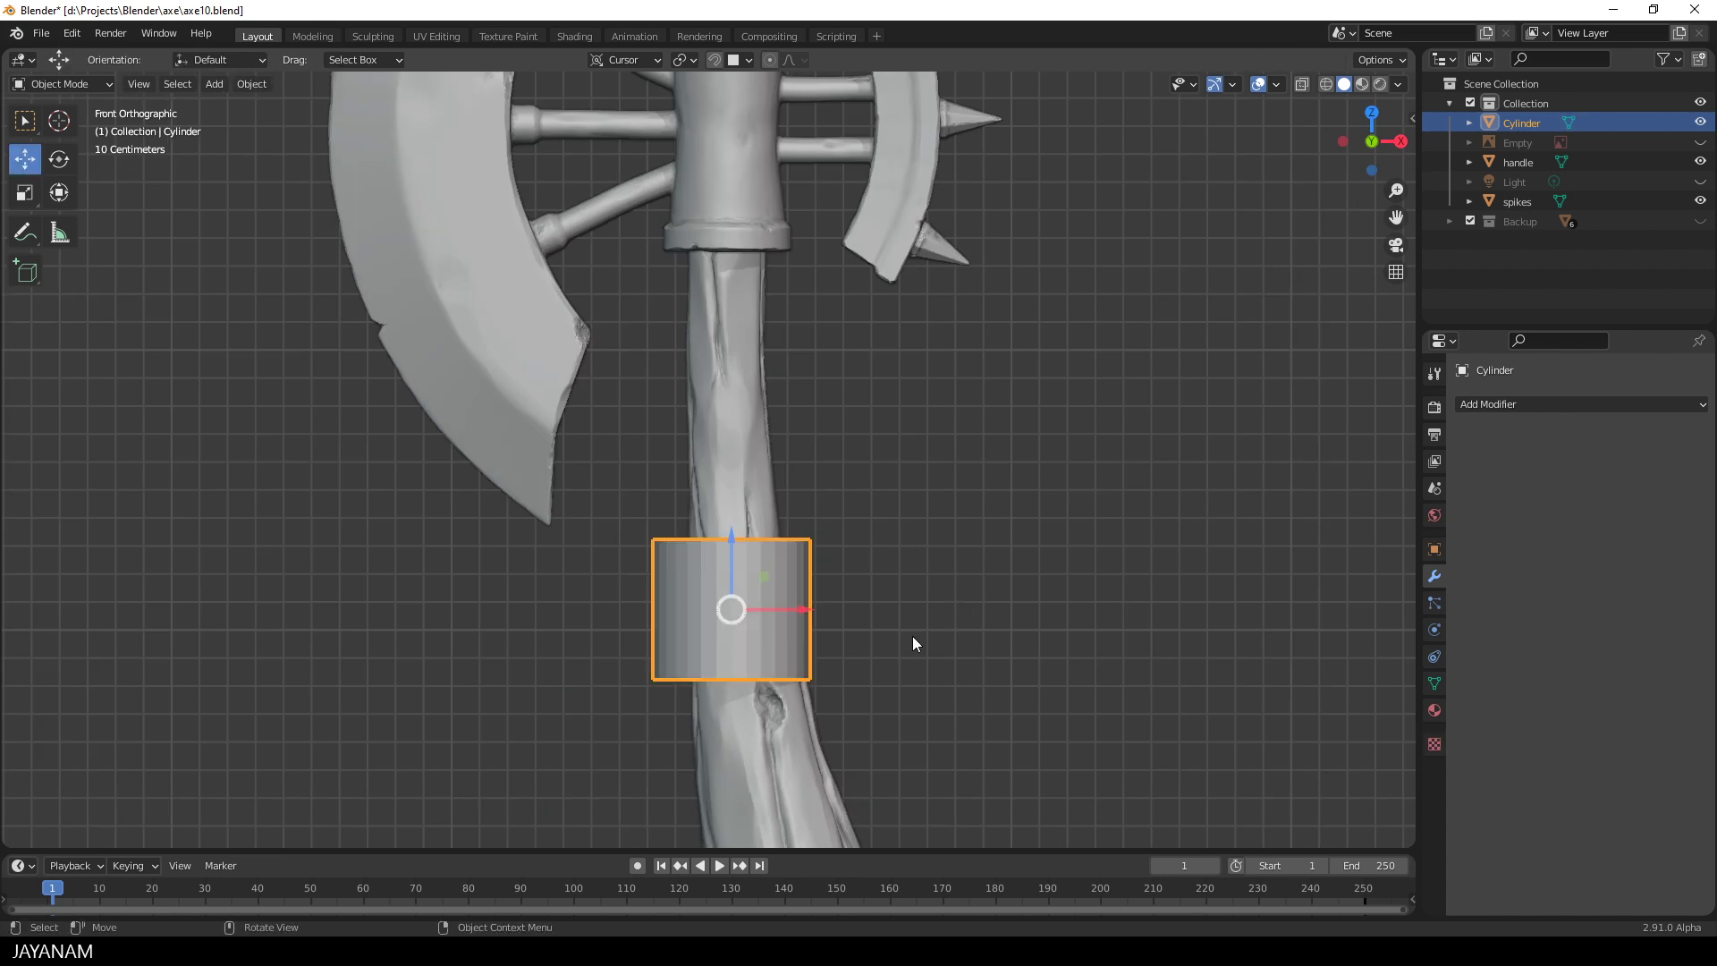
- Scale the whole cylinder mesh to about 0.455 along Z, and scale it uniformly to about 0.76 for a closer fit
key("Tab")
key("a")
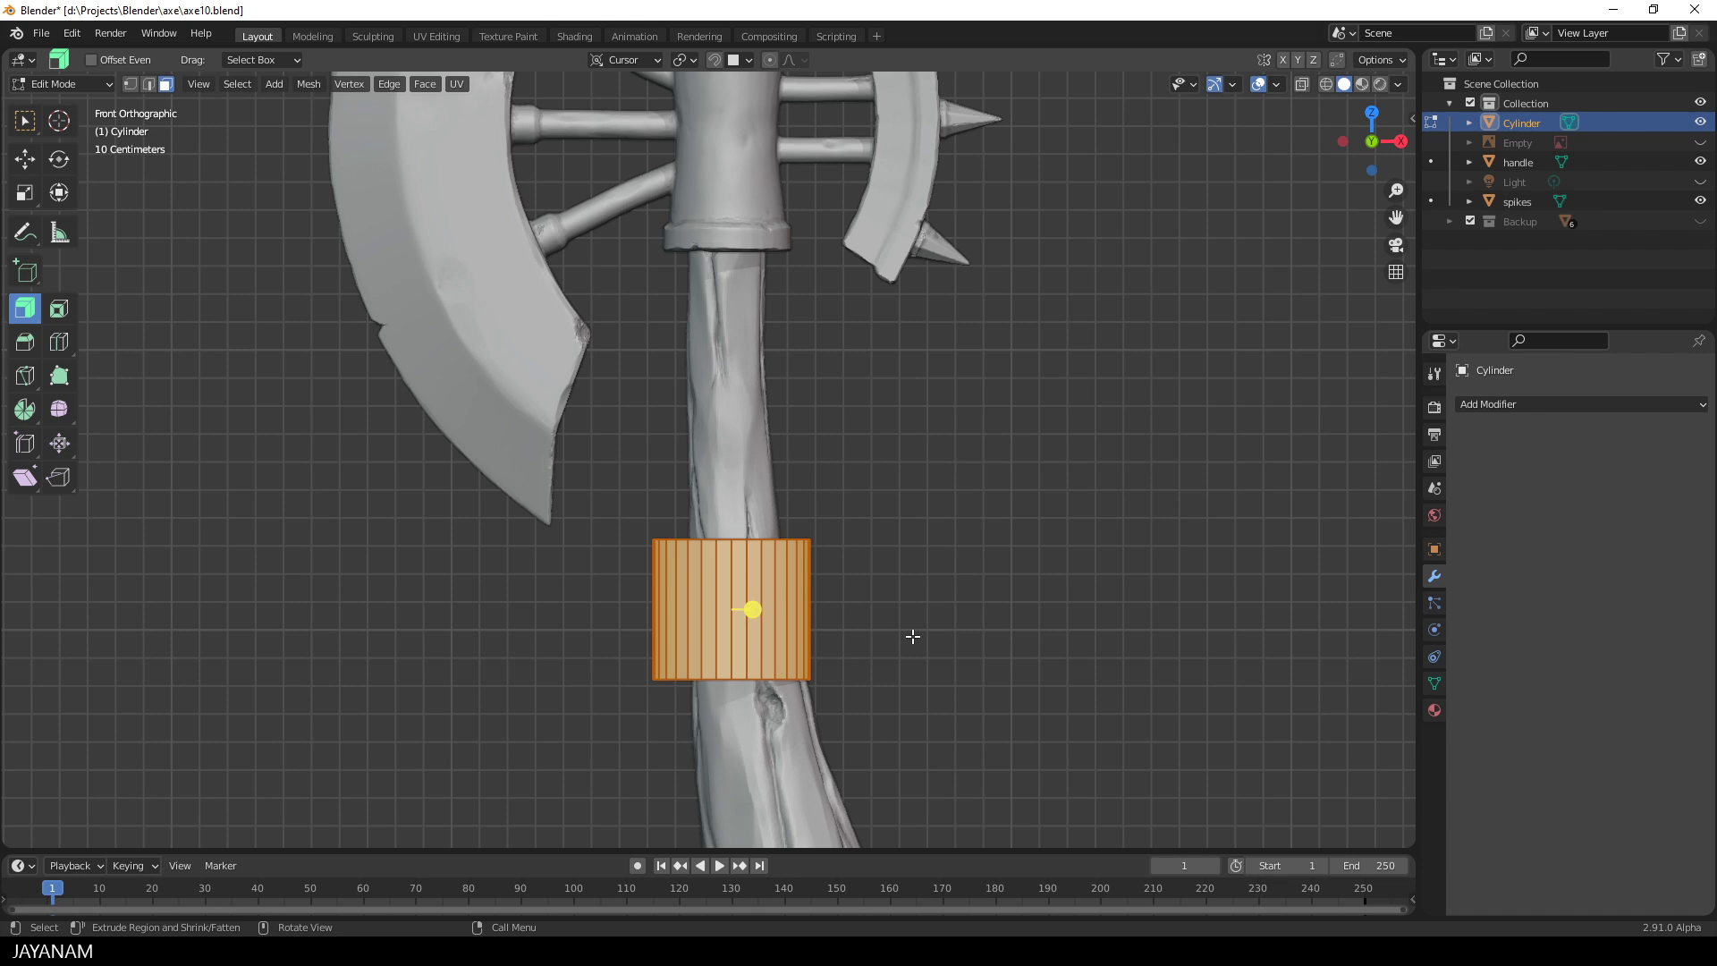
key("s")
key("z")
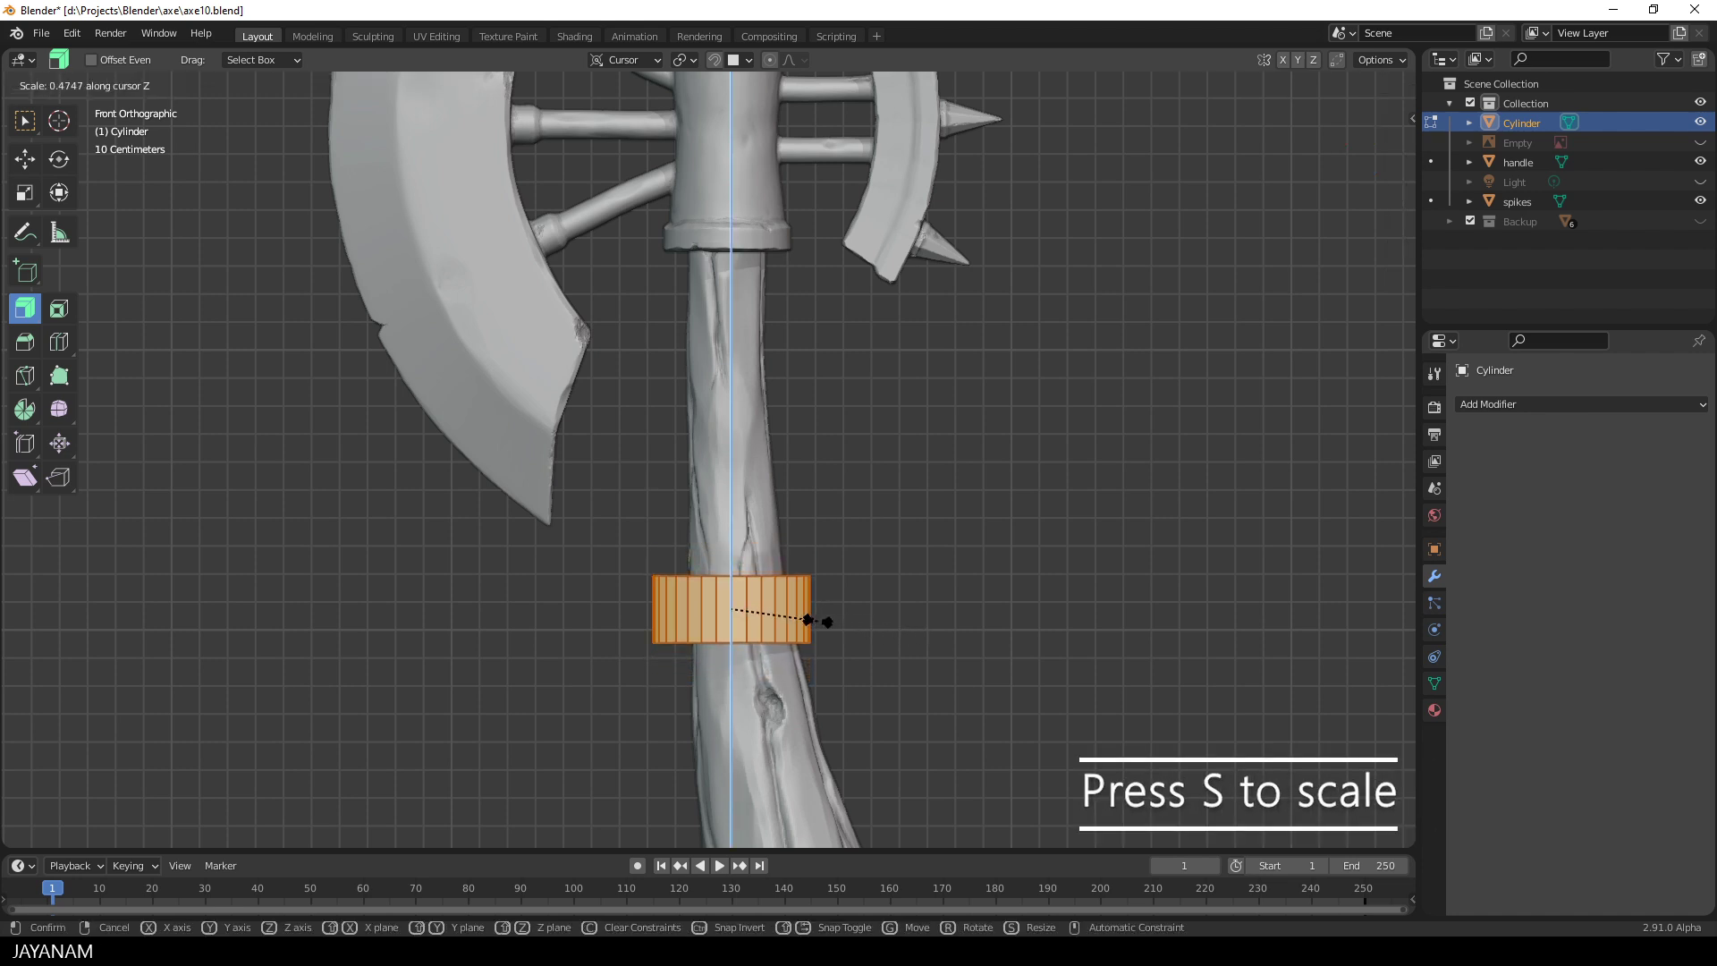
left_click(812, 620)
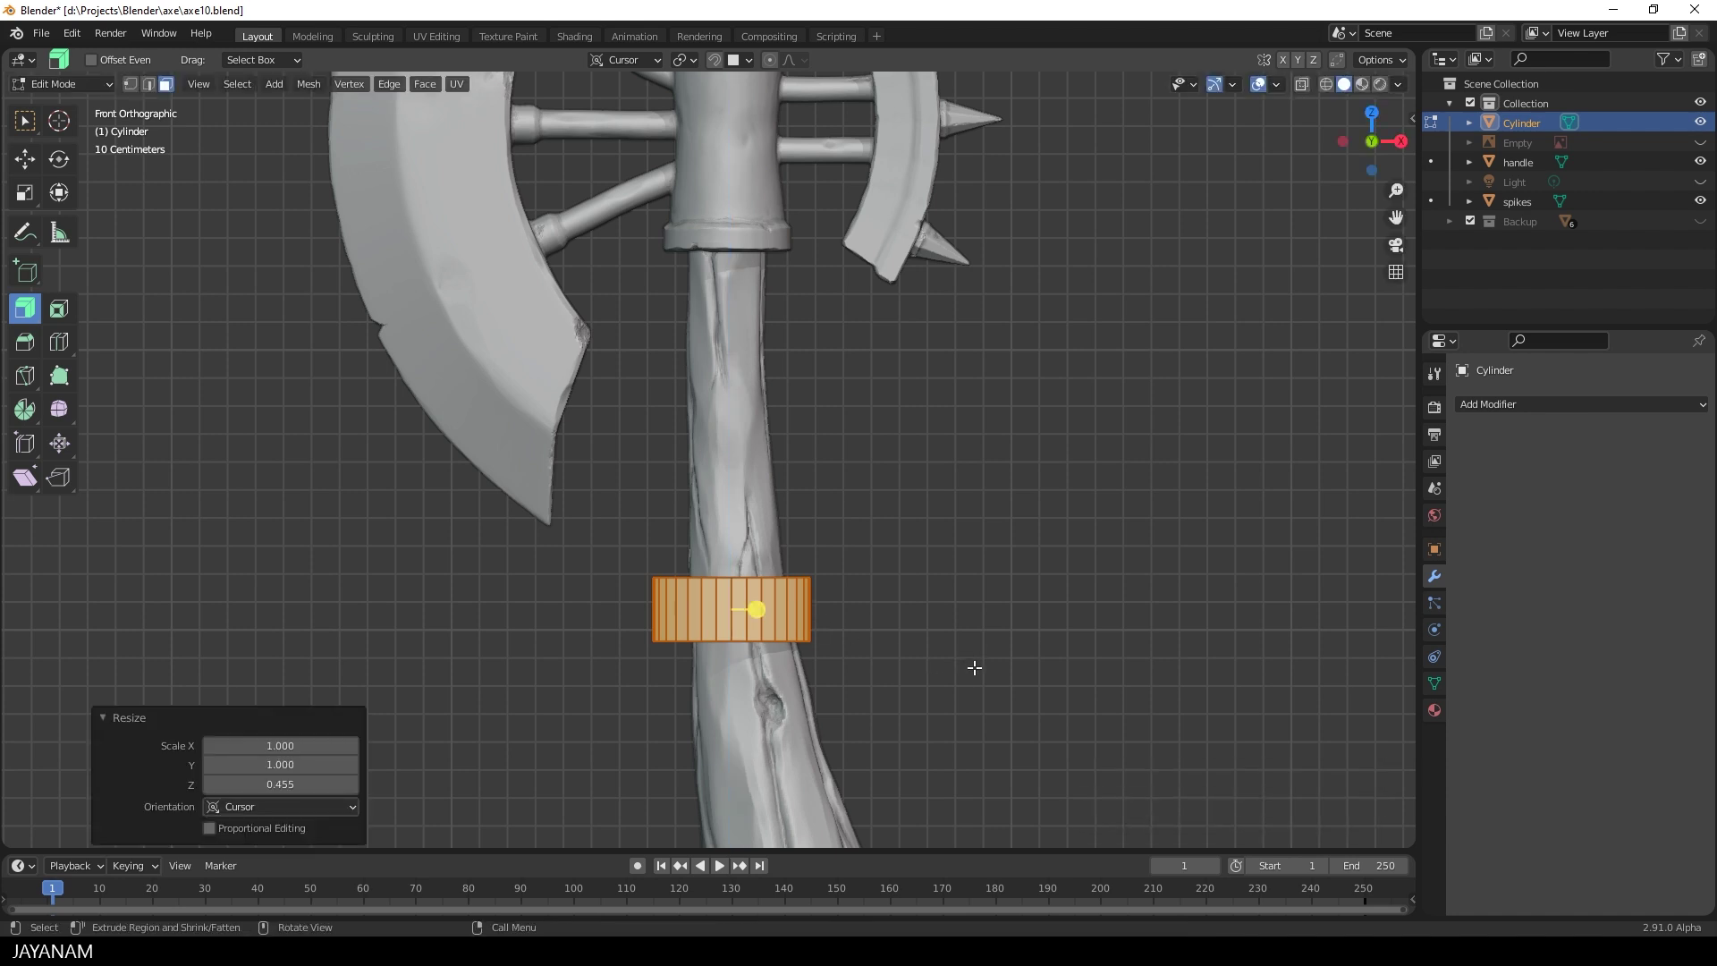
key("s")
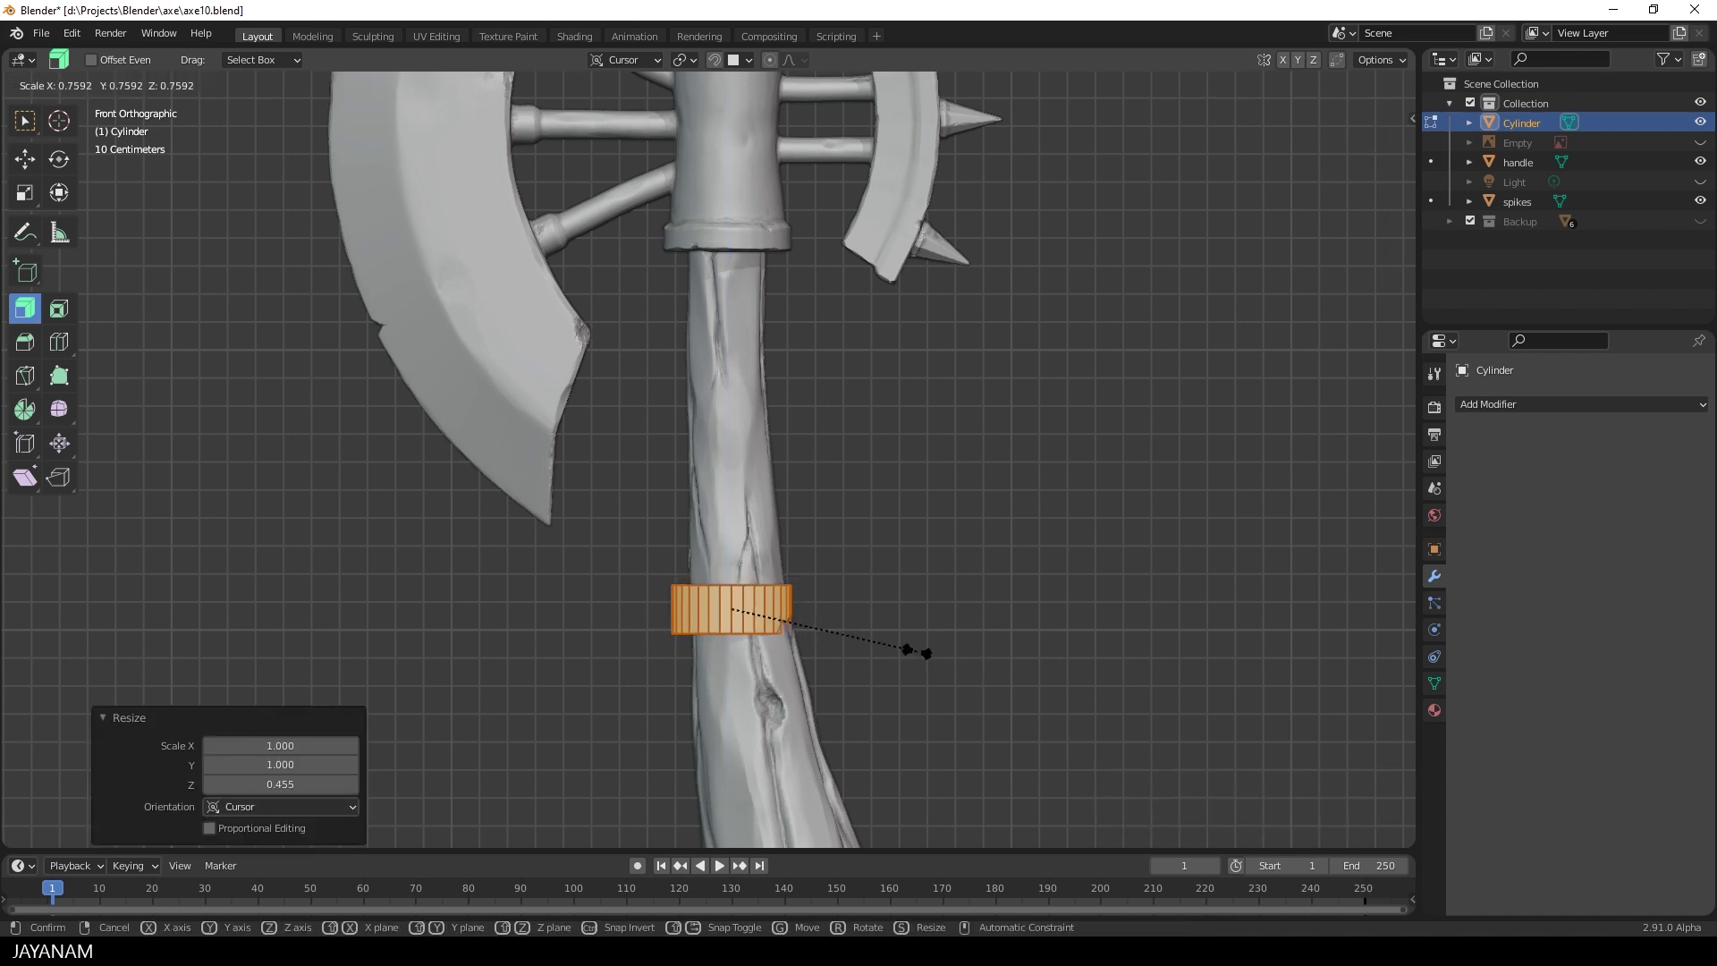
left_click(916, 651)
- Move the ring mesh about 0.046 m along X and -0.064 m along Z, and rotate it about -7.1° in front view to follow the handle
scroll(916, 652, "down", 2)
middle_click_drag(915, 652, 909, 567, "shift")
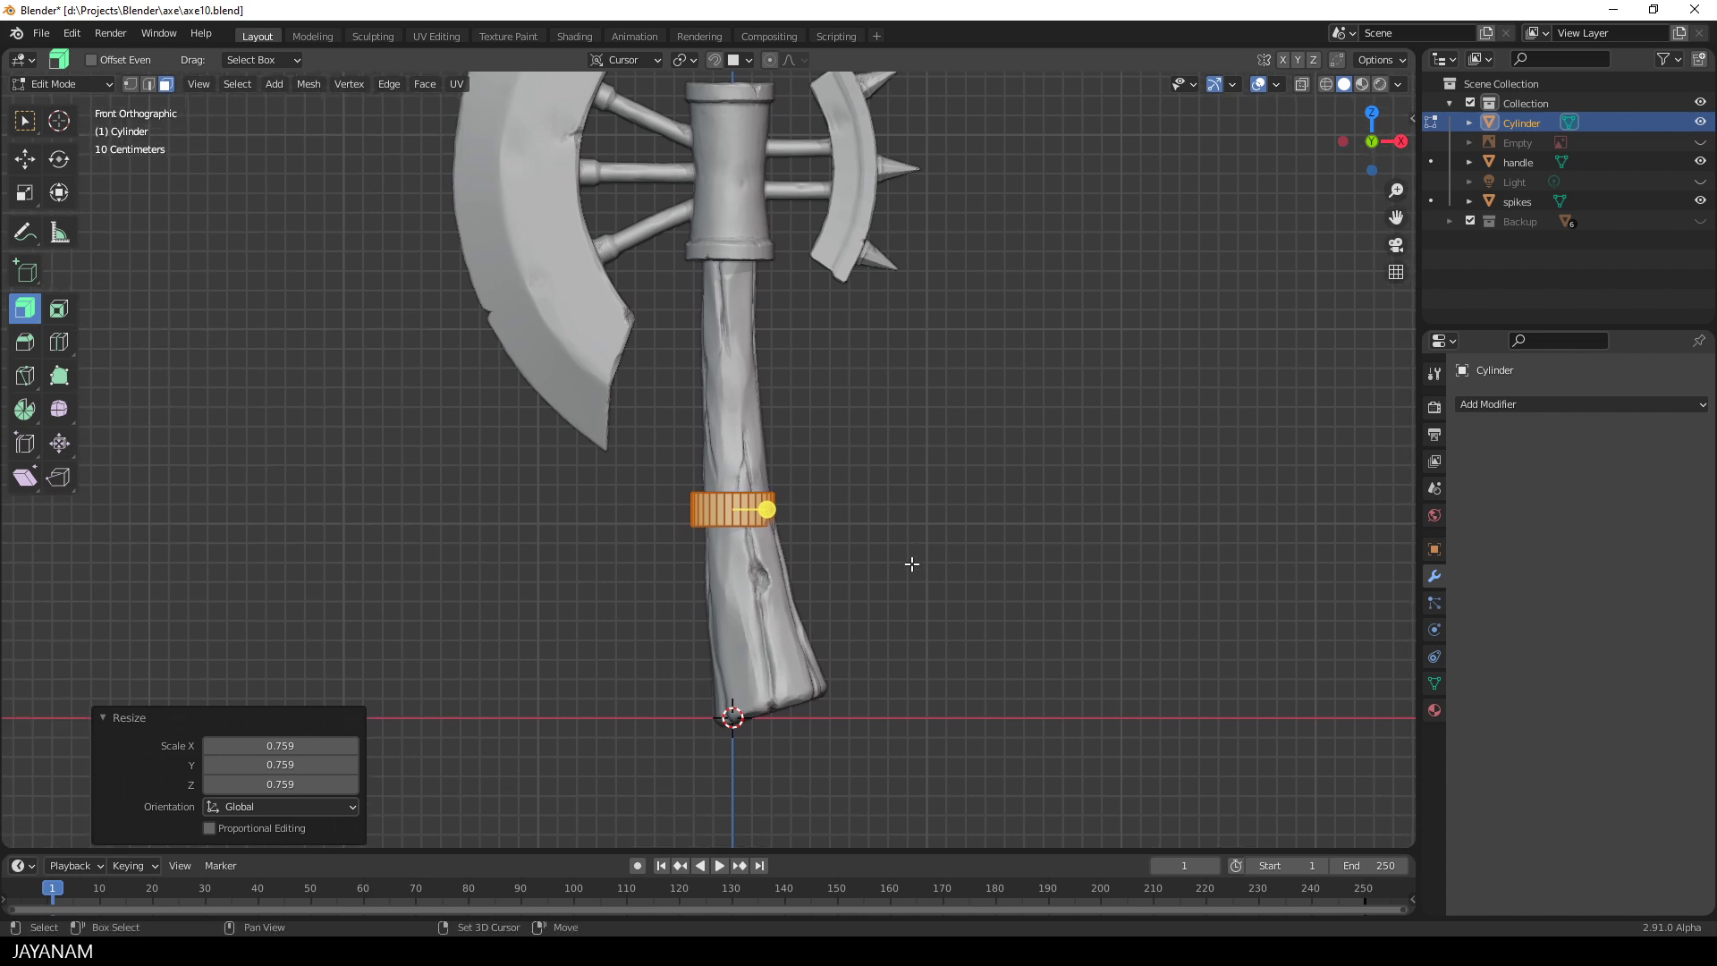
key("g")
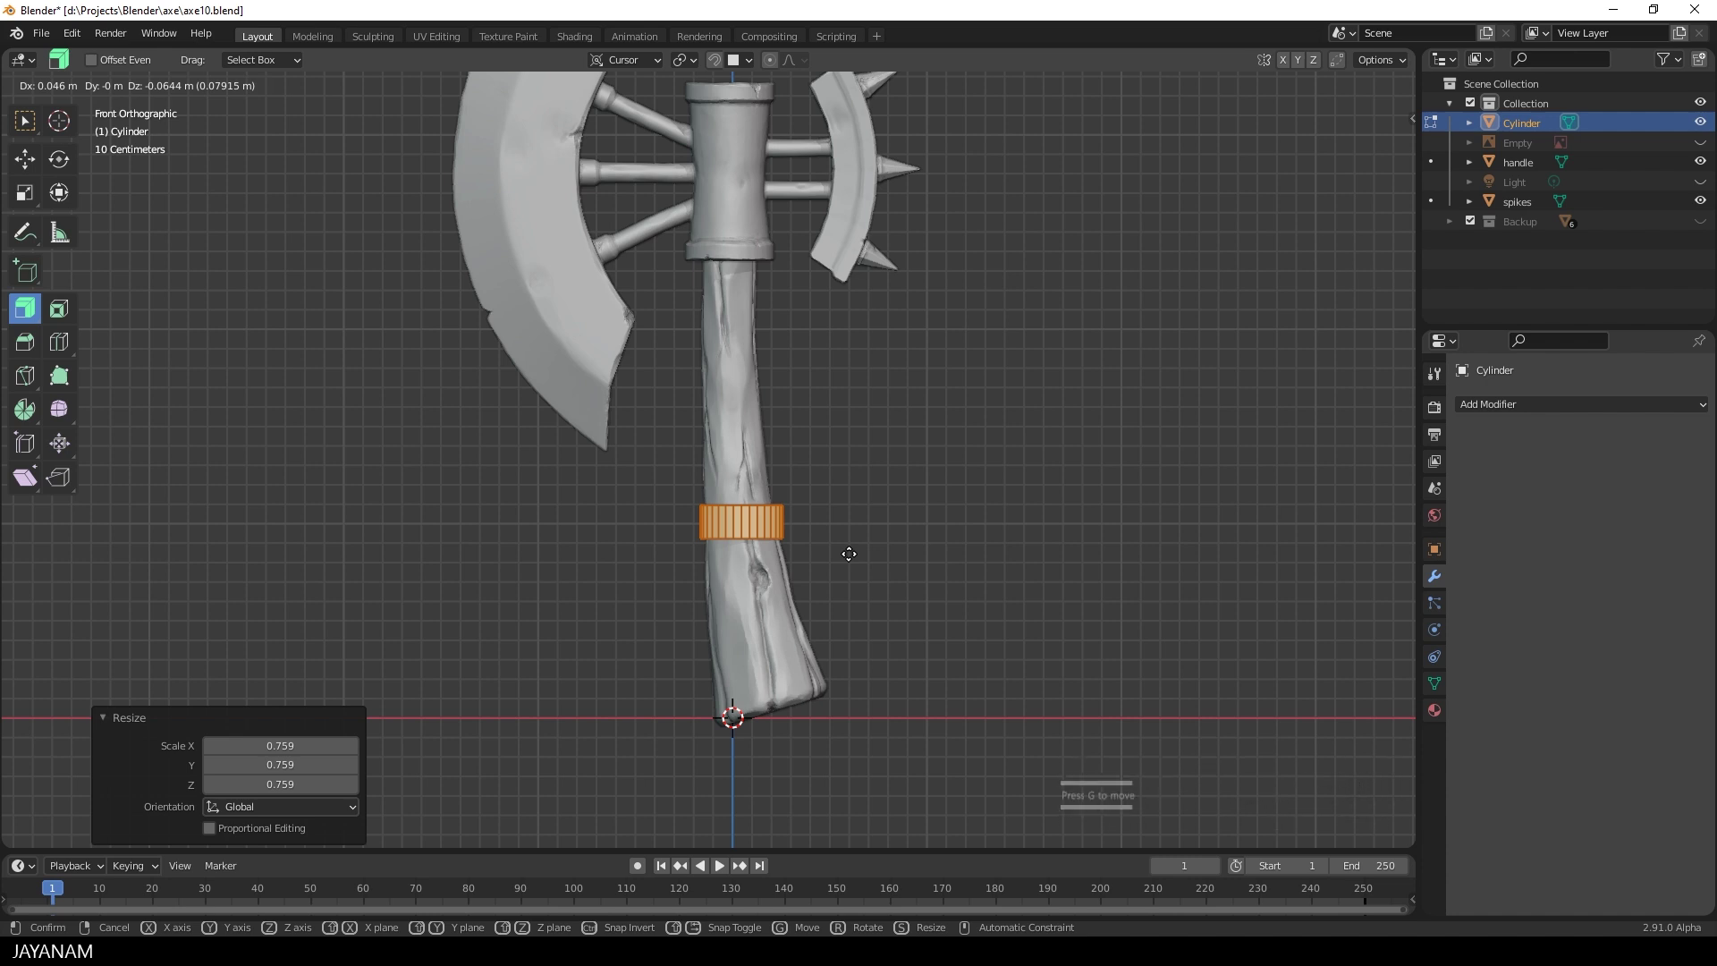
left_click(847, 560)
scroll(968, 587, "up", 3)
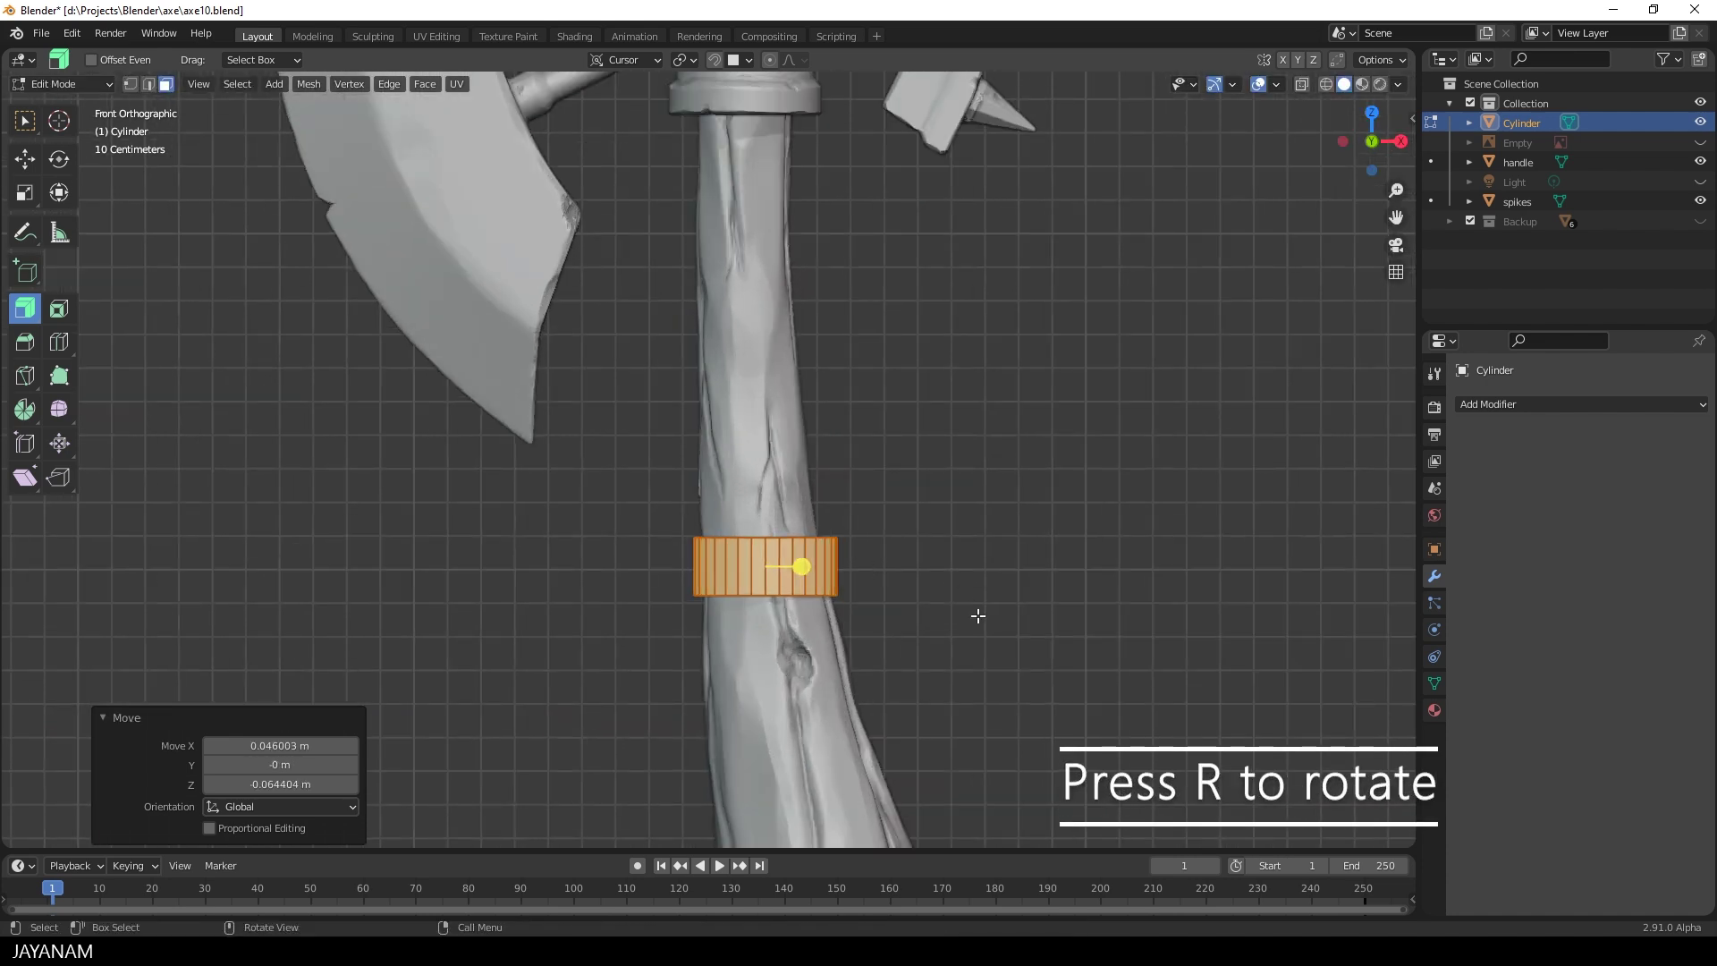
key("r")
left_click(964, 587)
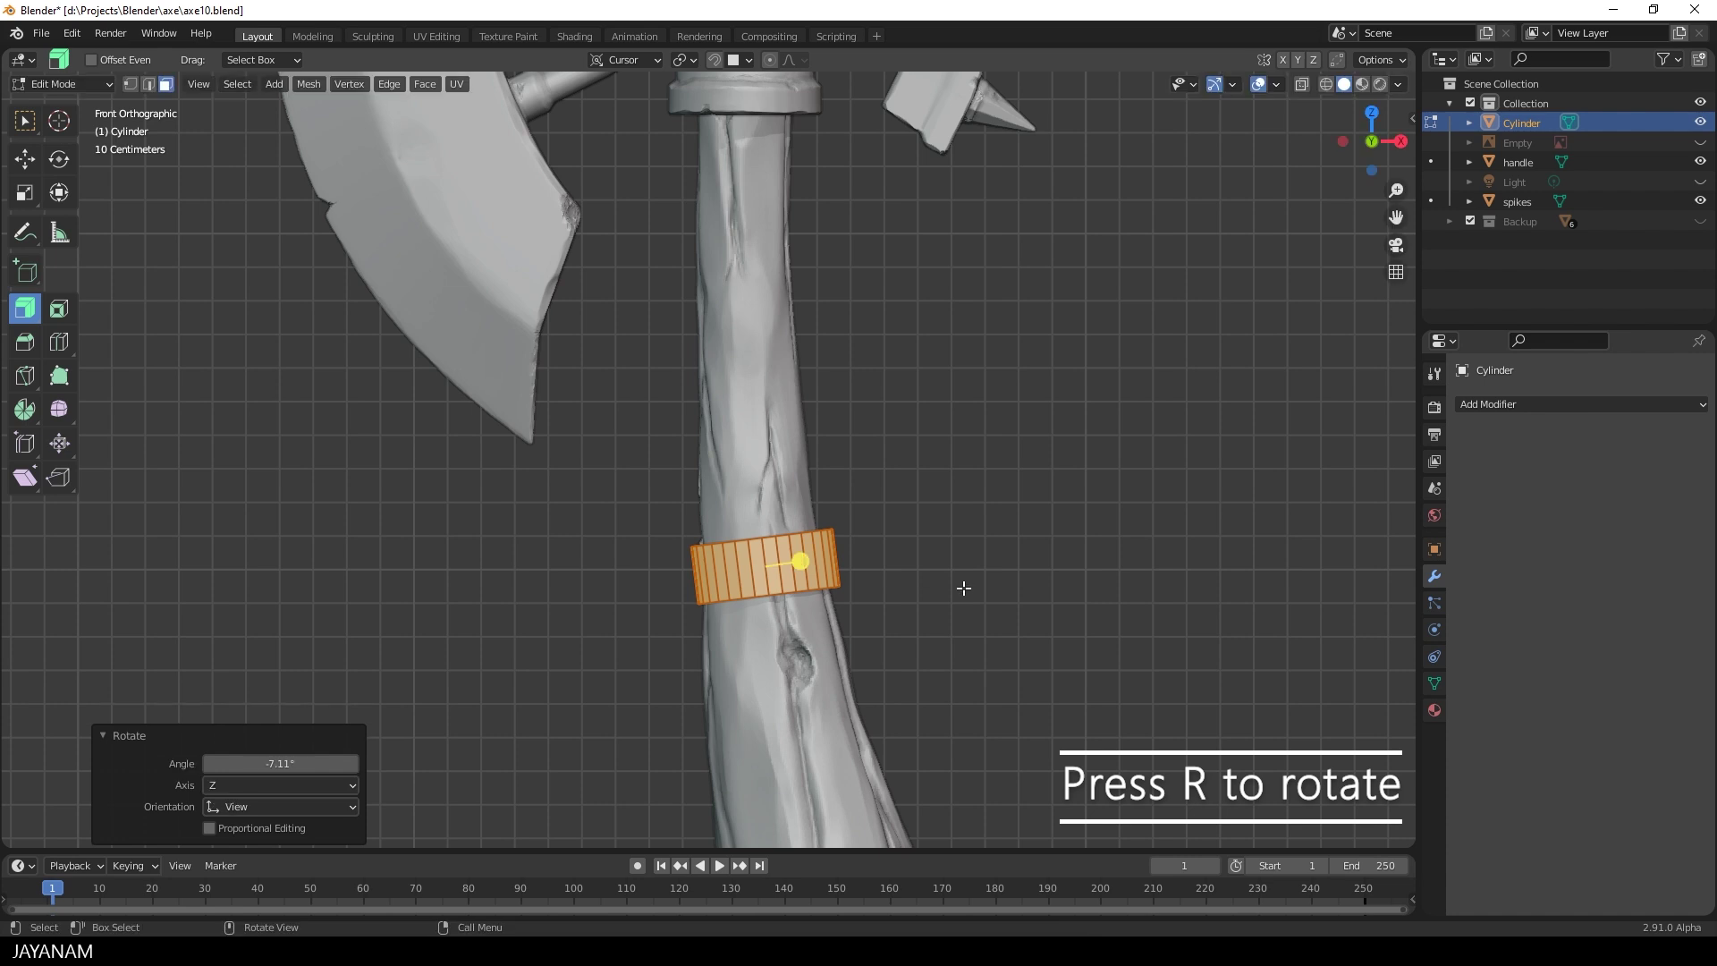
- Scale the tilted ring to about 0.97 and nudge it slightly down and toward the blade to centre it on the handle
key("s")
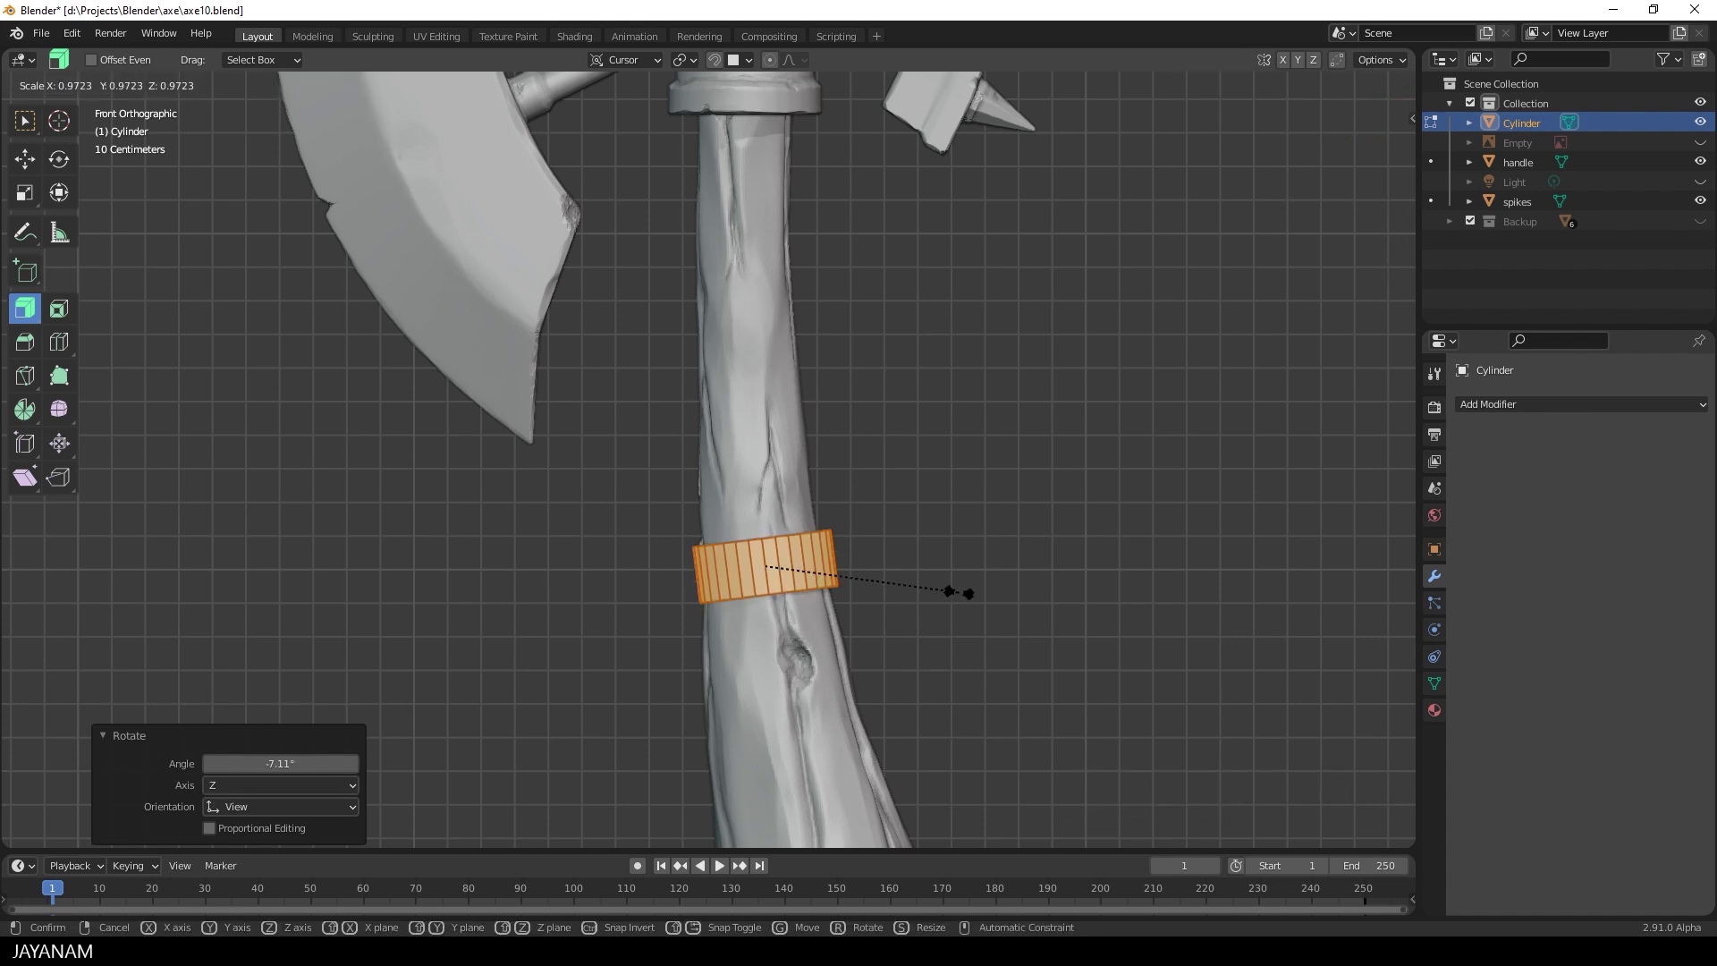
left_click(958, 593)
key("g")
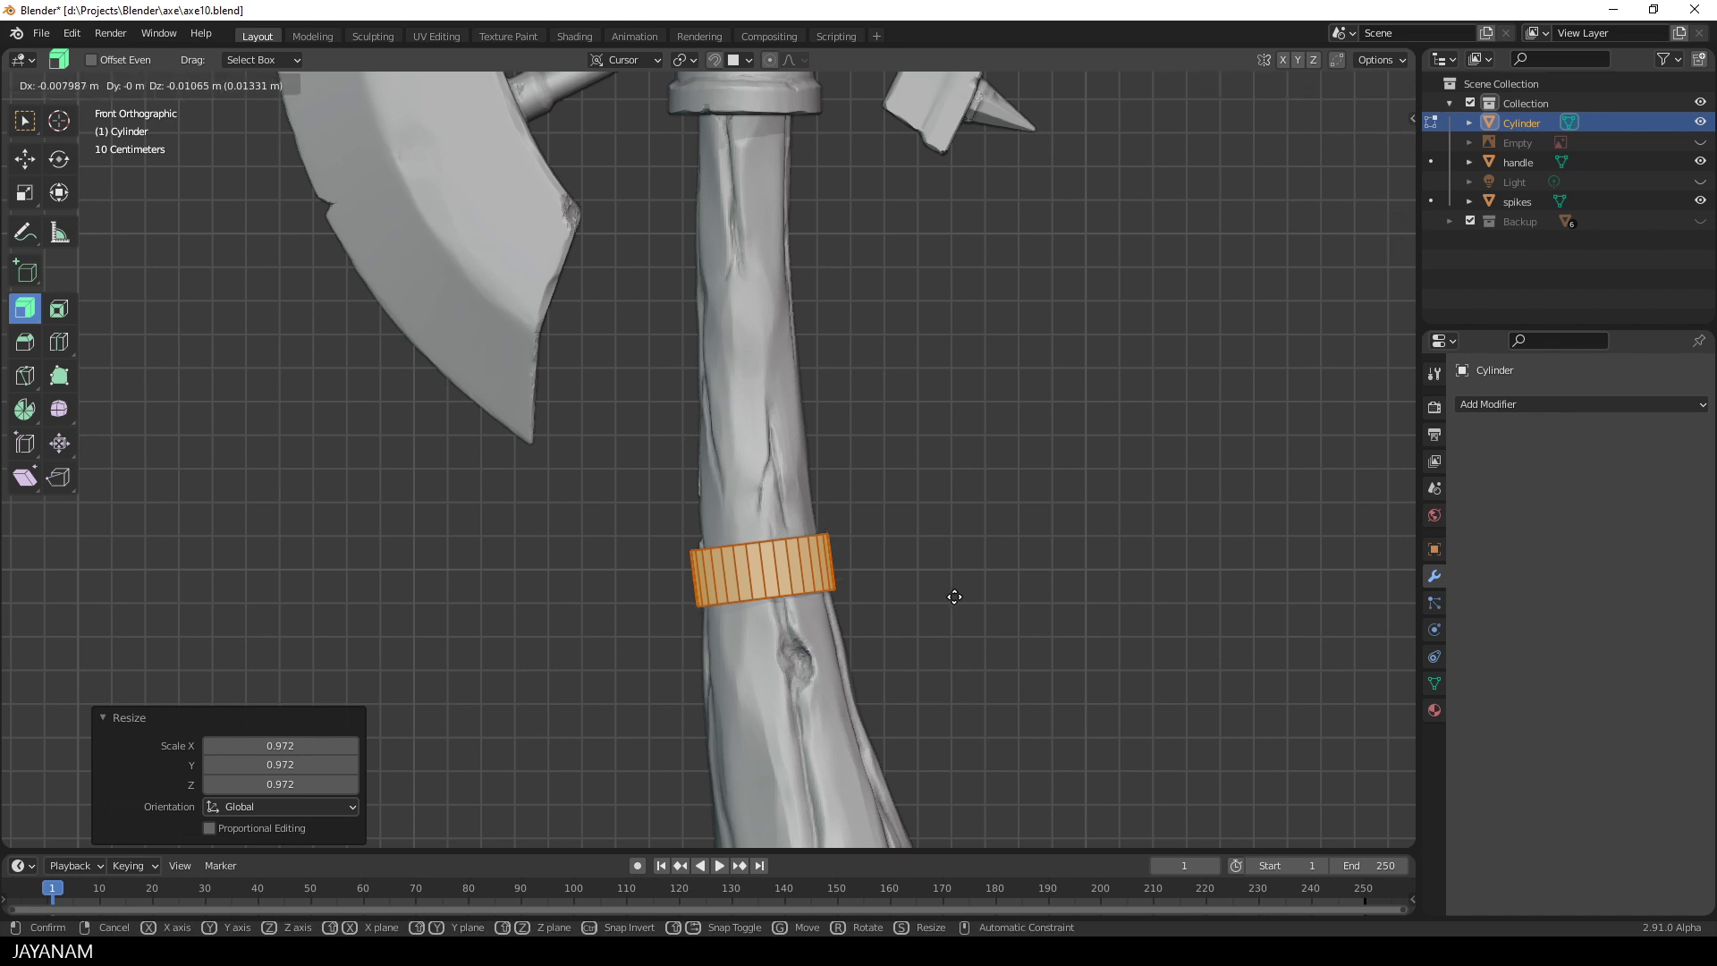
left_click(954, 596)
- Scale the ring's upper edge loop to about 0.89 so it hugs the handle
left_click(149, 86)
middle_click_drag(935, 440, 957, 472)
scroll(953, 474, "up", 2)
left_click(804, 592, "alt")
key("s")
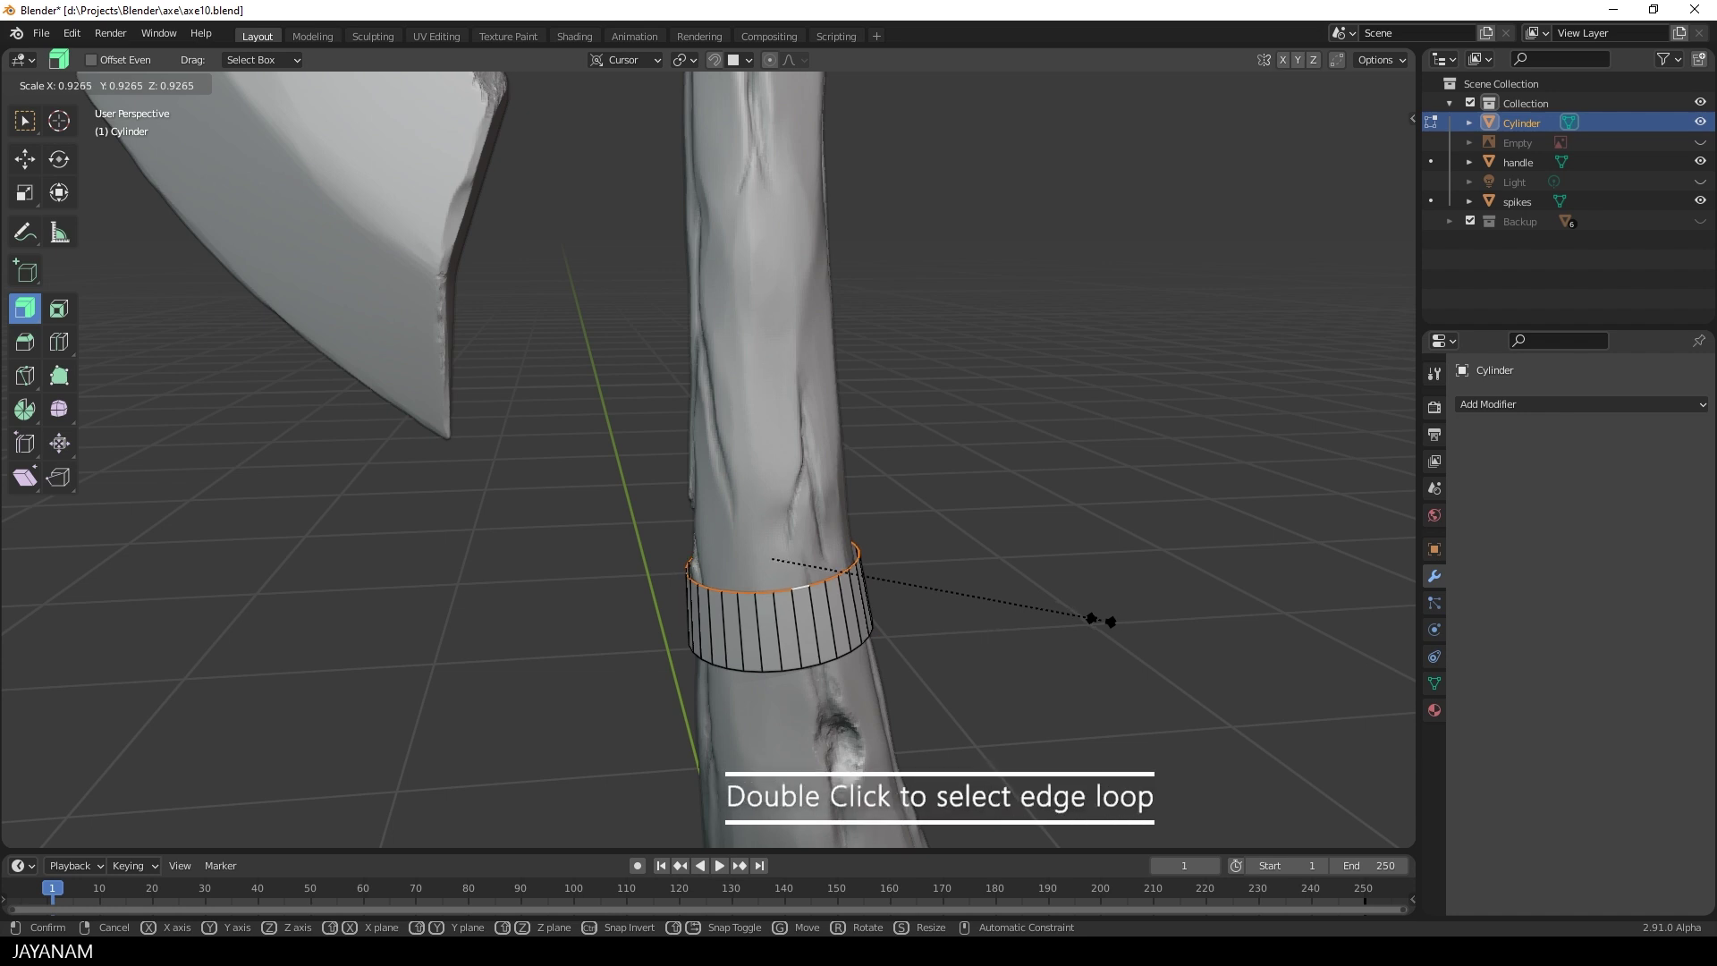
left_click(1087, 620)
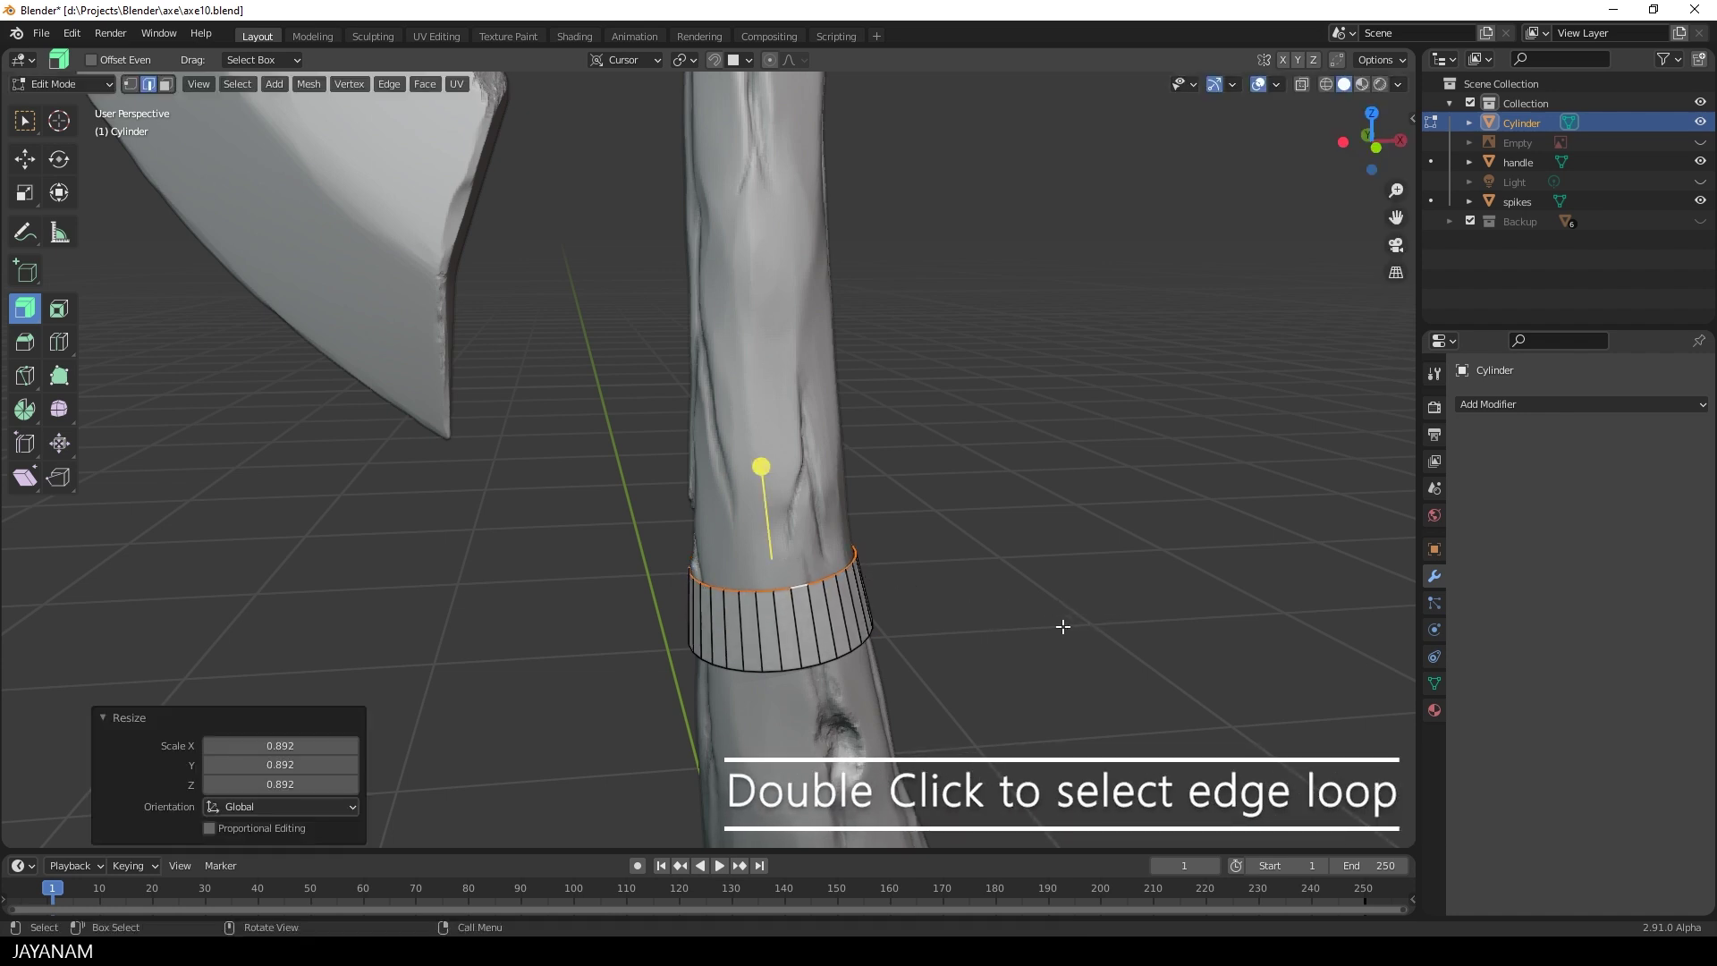
- Scale the ring's lower edge loop to about 0.96 and return to Object Mode in front view
middle_click_drag(1062, 625, 932, 461)
double_click(804, 480)
key("s")
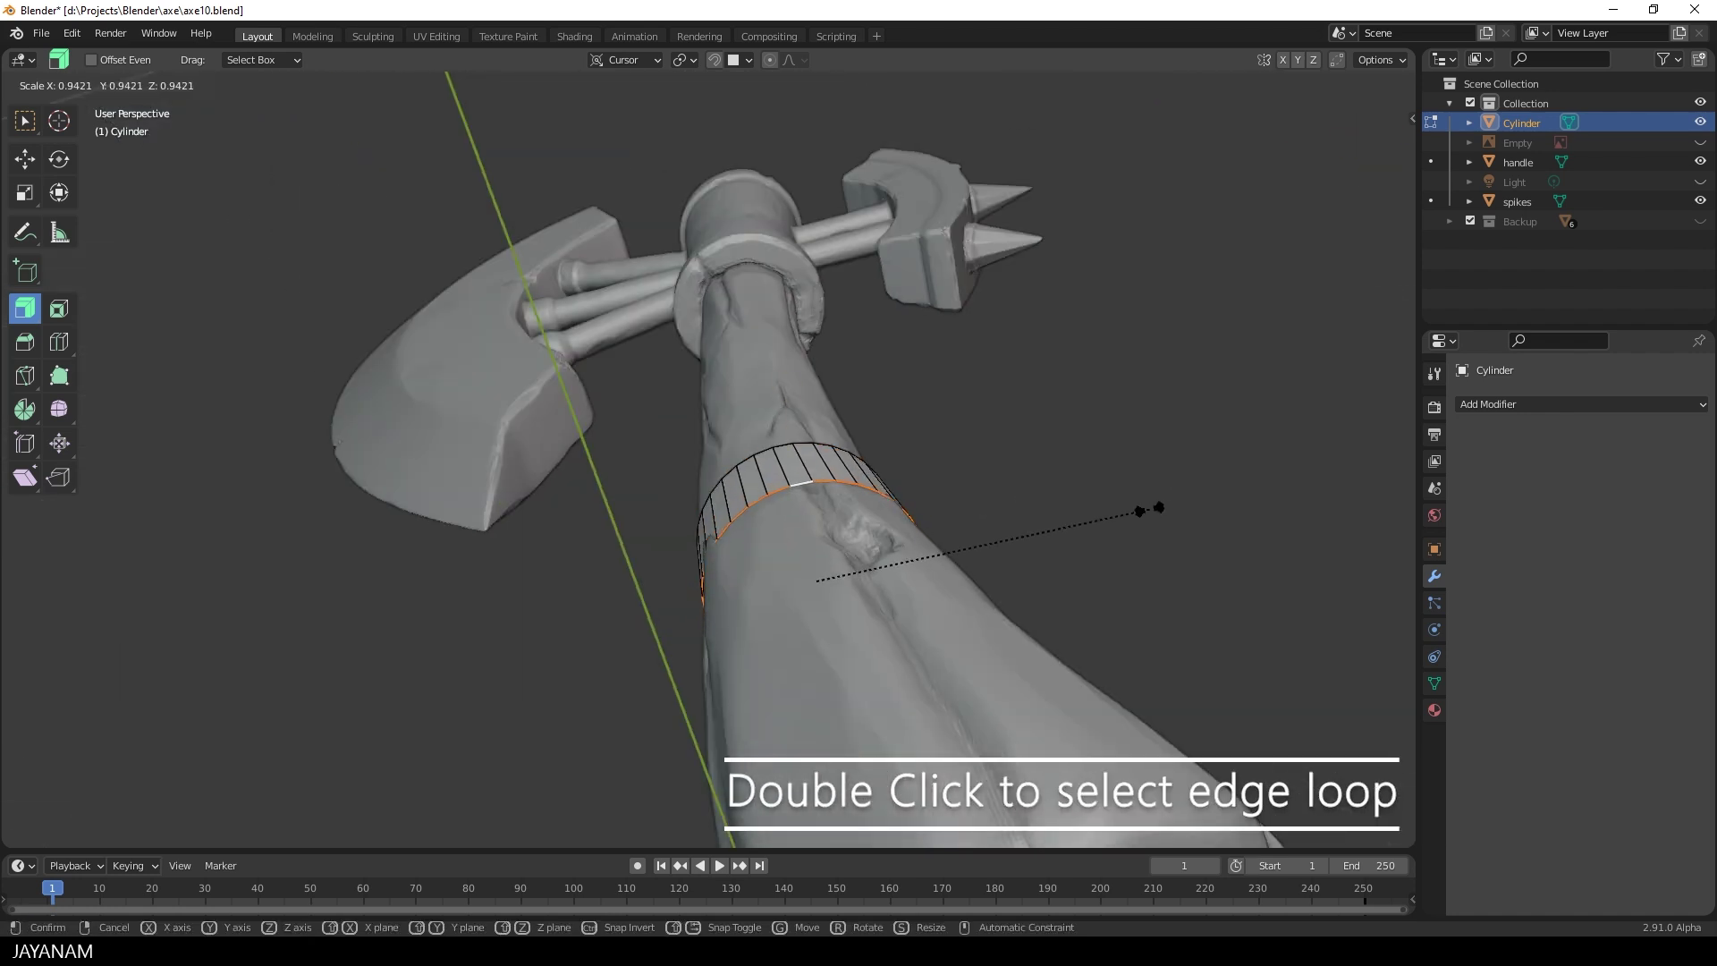
left_click(1134, 490)
middle_click_drag(1130, 486, 1044, 546)
key("KP_1")
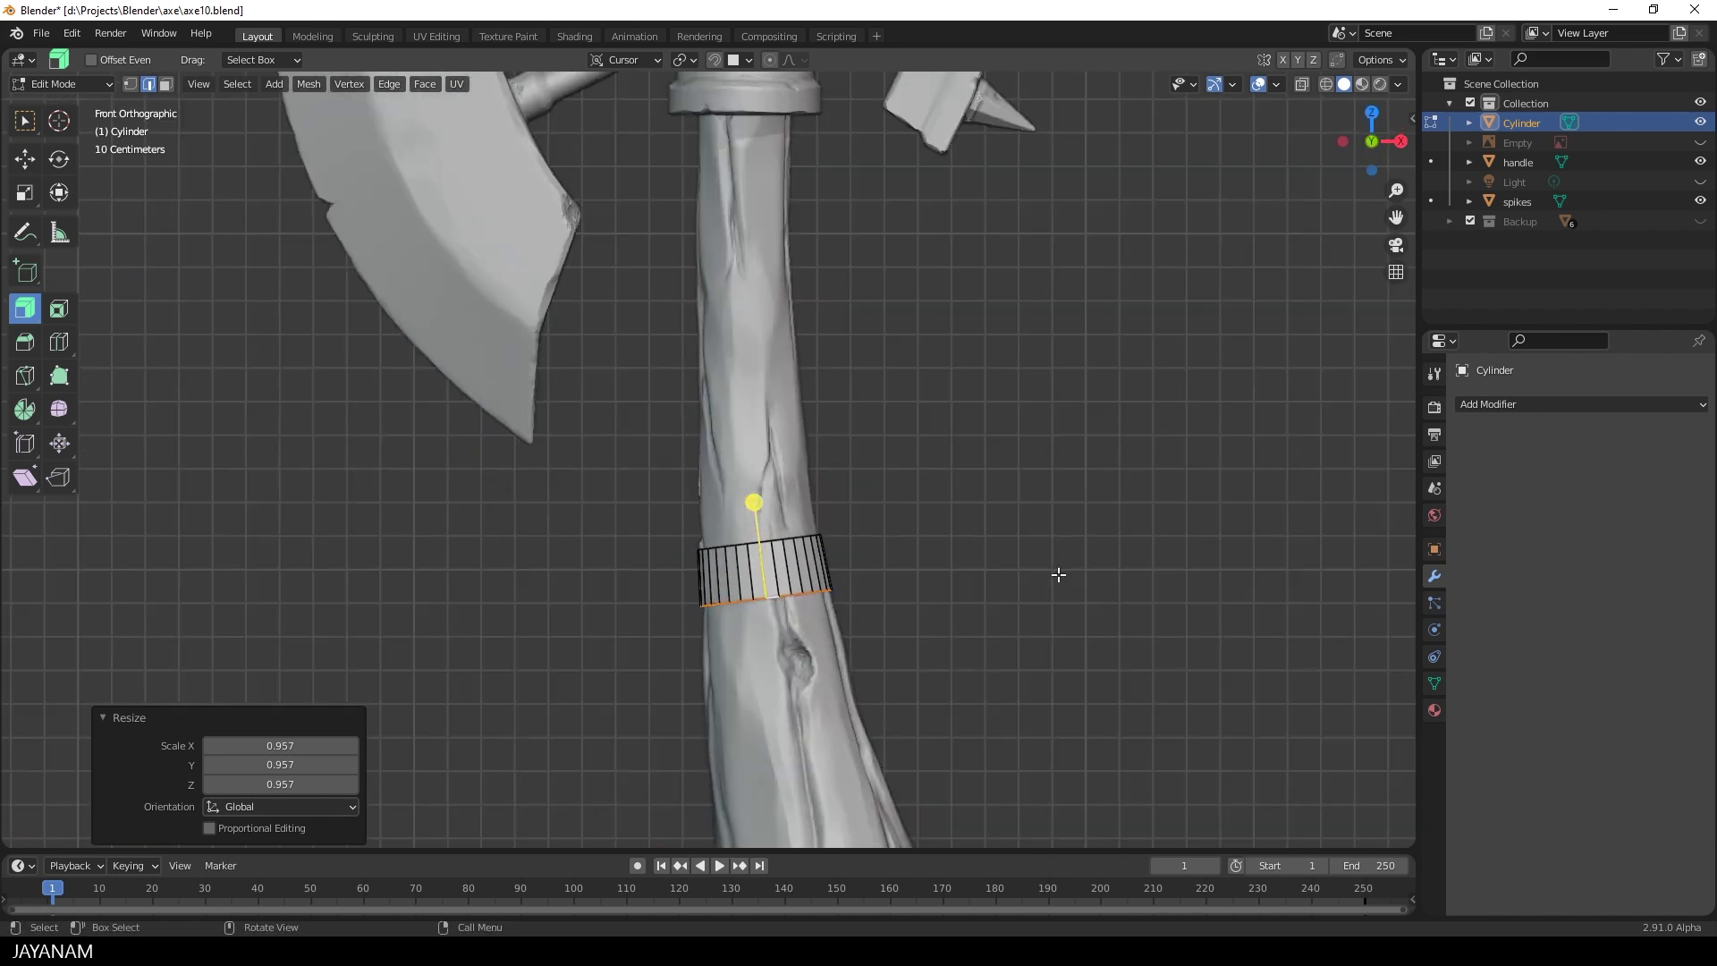
scroll(1059, 563, "down", 2)
key("Tab")
scroll(1060, 535, "up", 2)
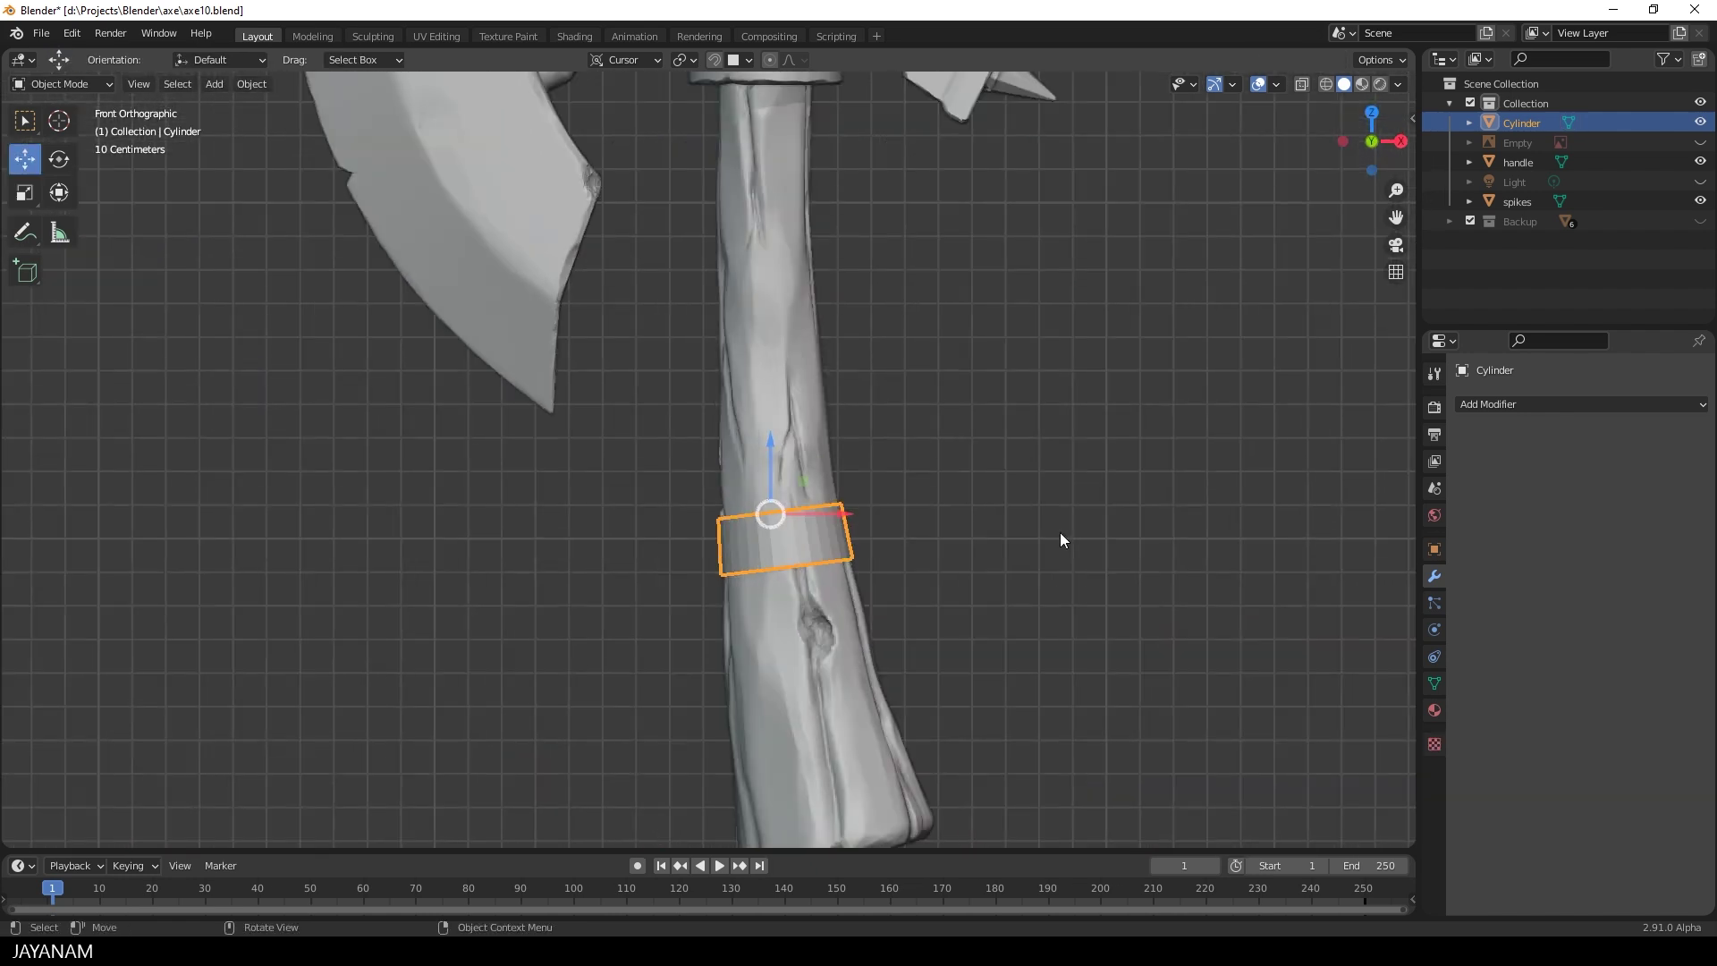
- Rename the cylinder object as bandage
double_click(1525, 124)
type("bandage")
key("Return")
- Extrude all faces of the bandage ring outward along their normals by about 0.018 m to give it thickness
middle_click_drag(1000, 510, 951, 425, "shift")
scroll(948, 439, "up", 1)
key("Tab")
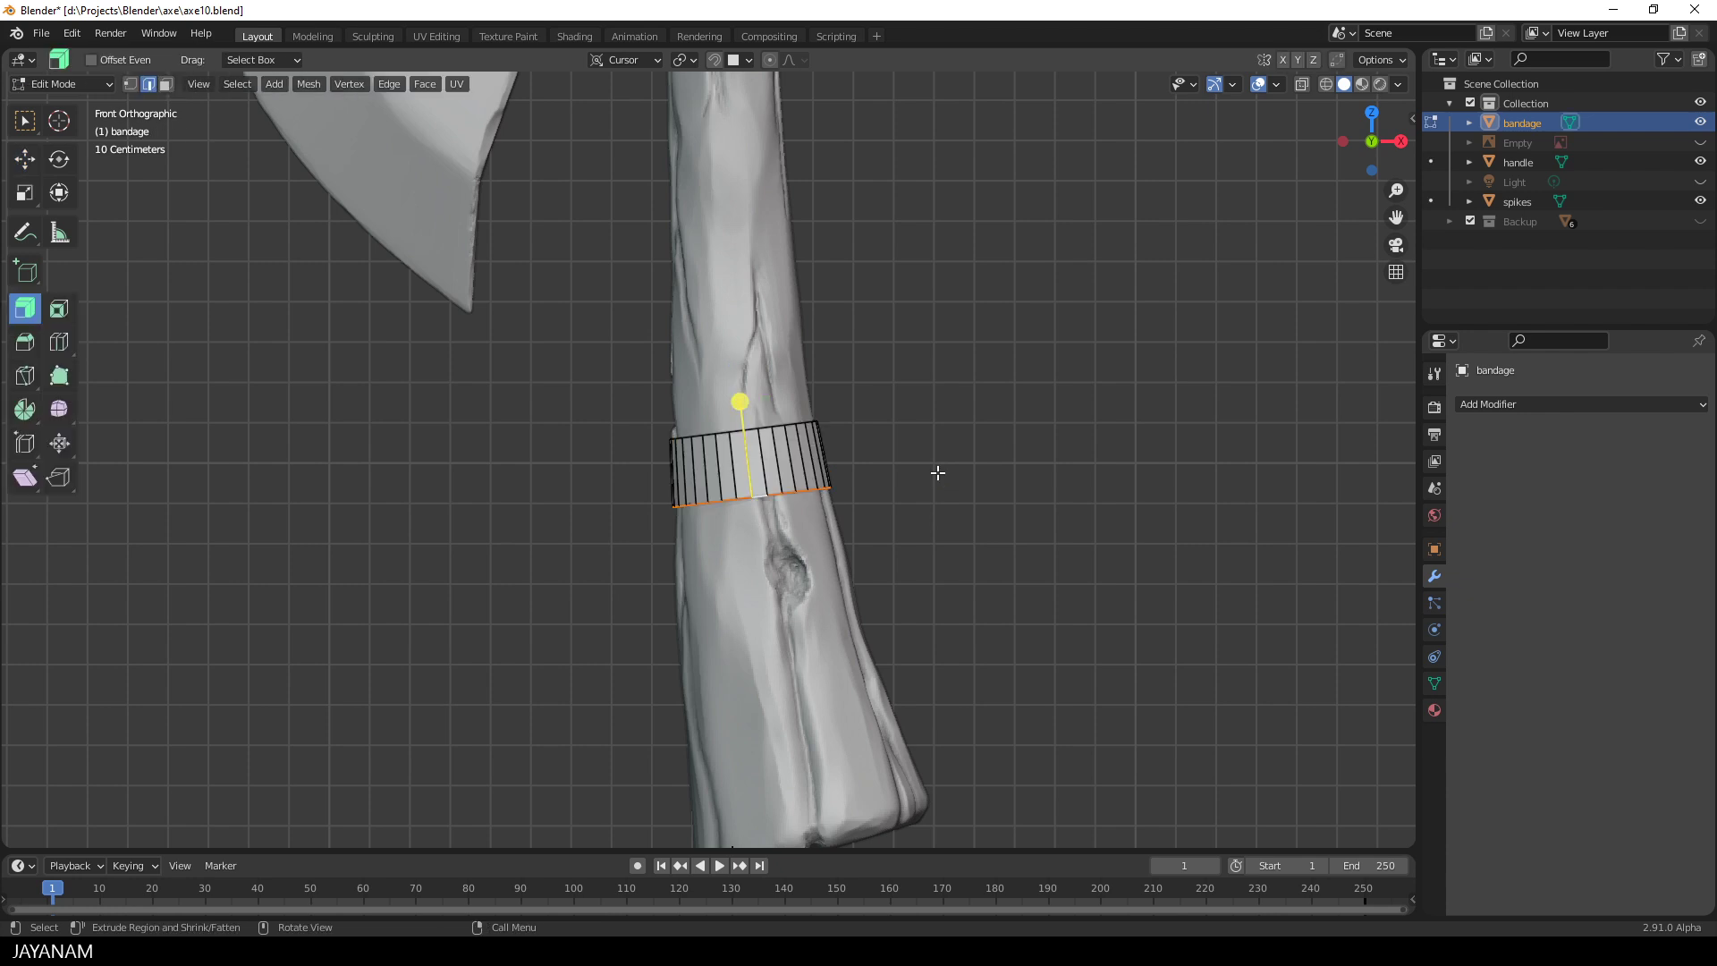
key("a")
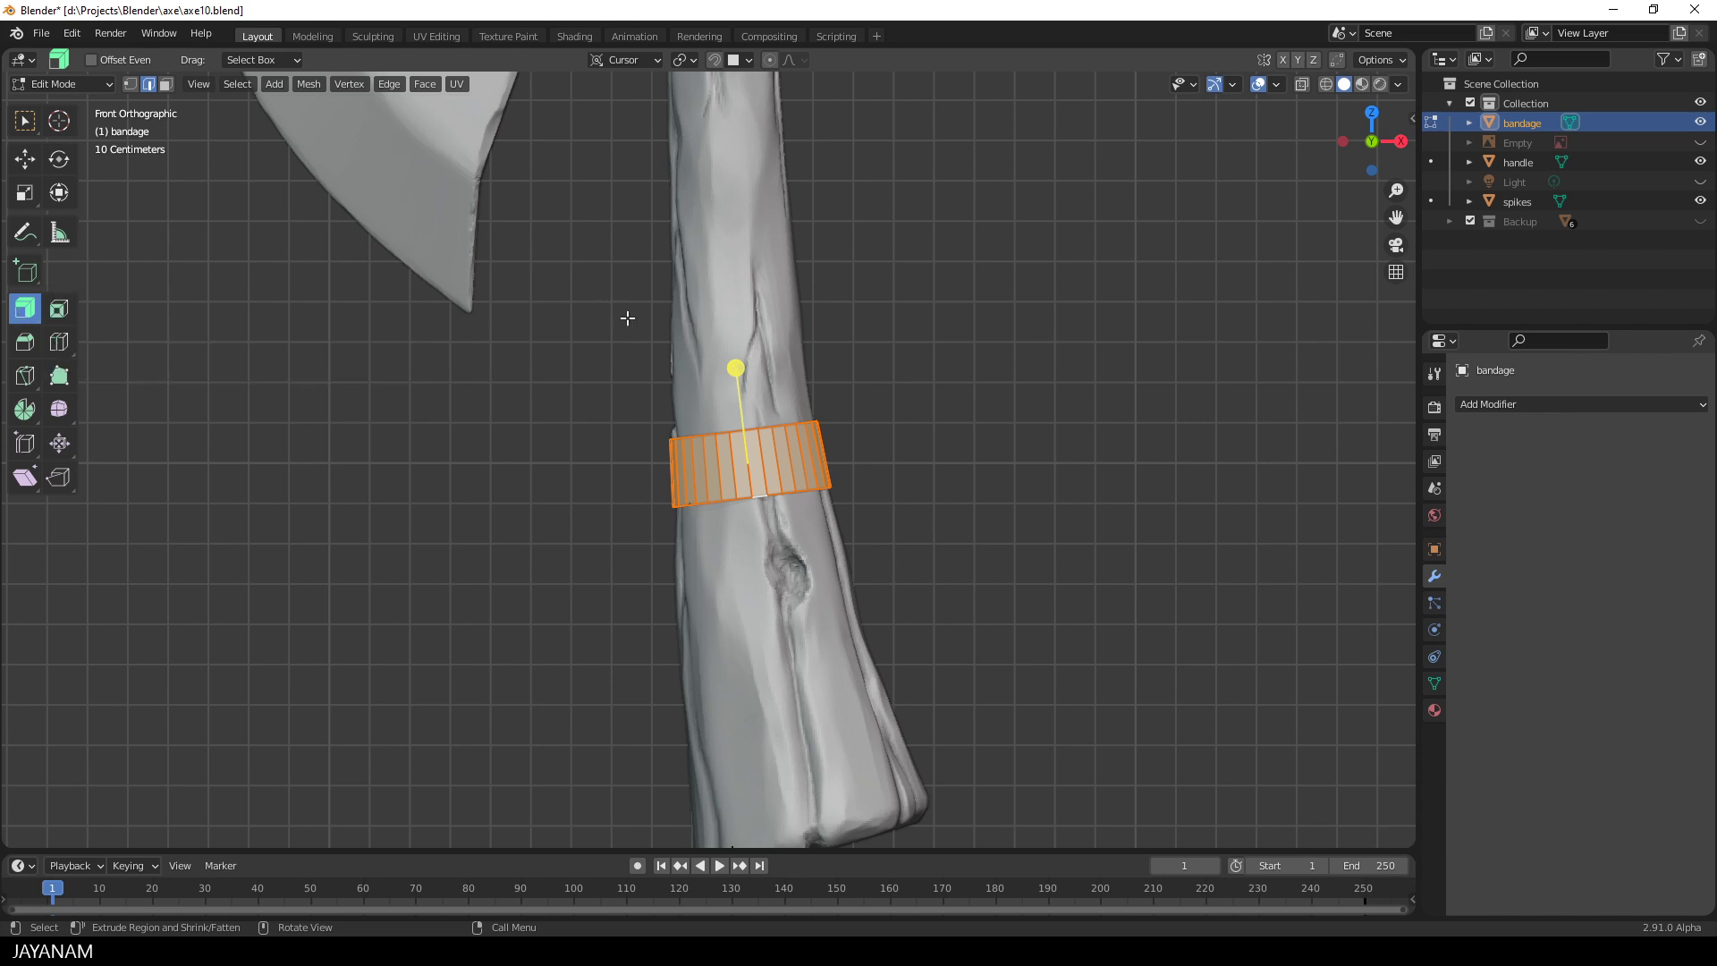
left_click_drag(736, 368, 742, 367)
middle_click_drag(824, 351, 842, 439)
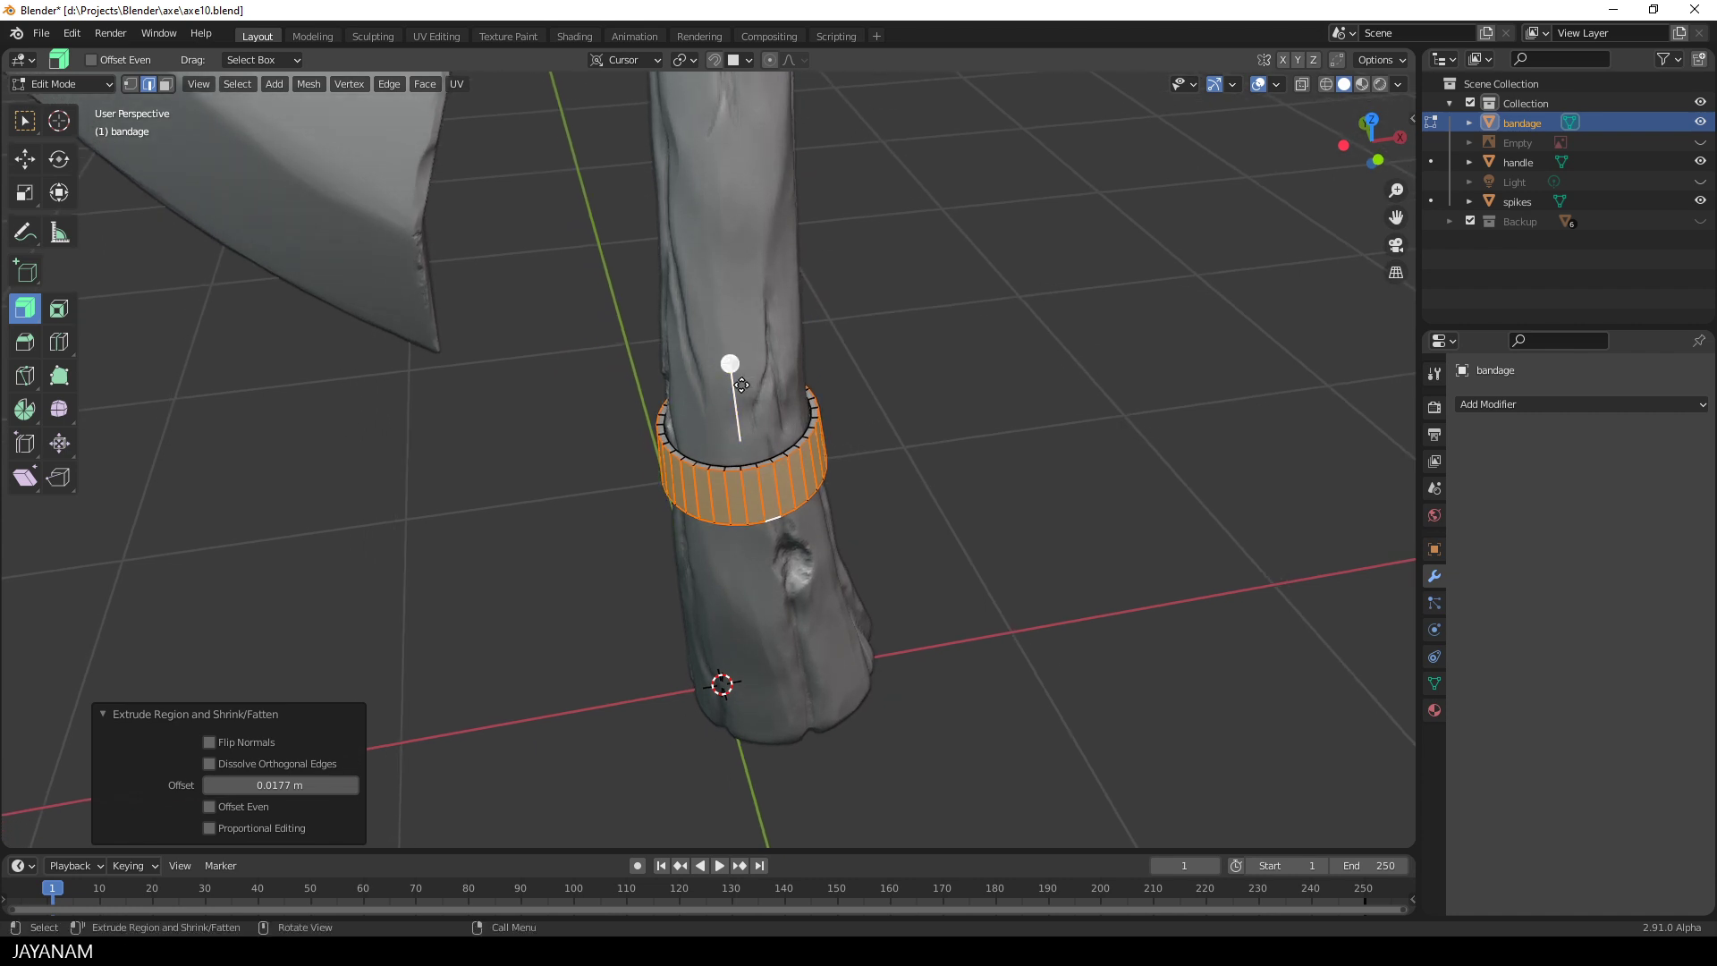
scroll(979, 455, "up", 2)
scroll(1002, 468, "up", 1)
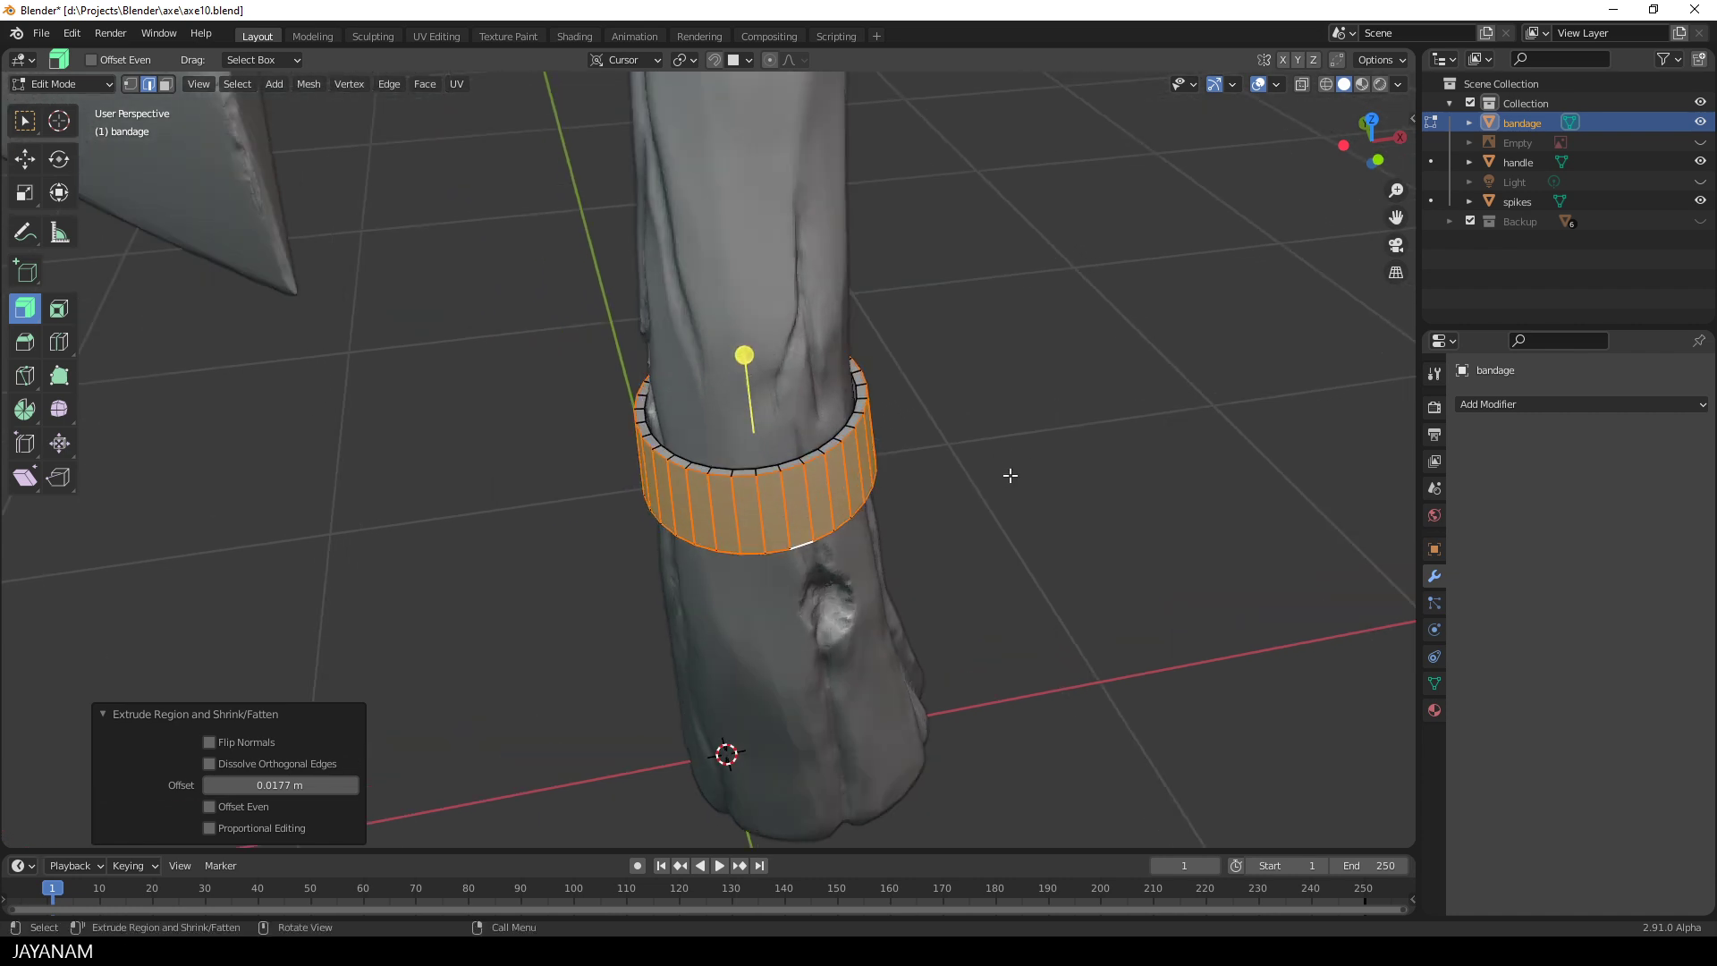
- Scale the bandage's extruded outer faces uniformly to about 1.04, and scale them to about 0.905 along Z
key("s")
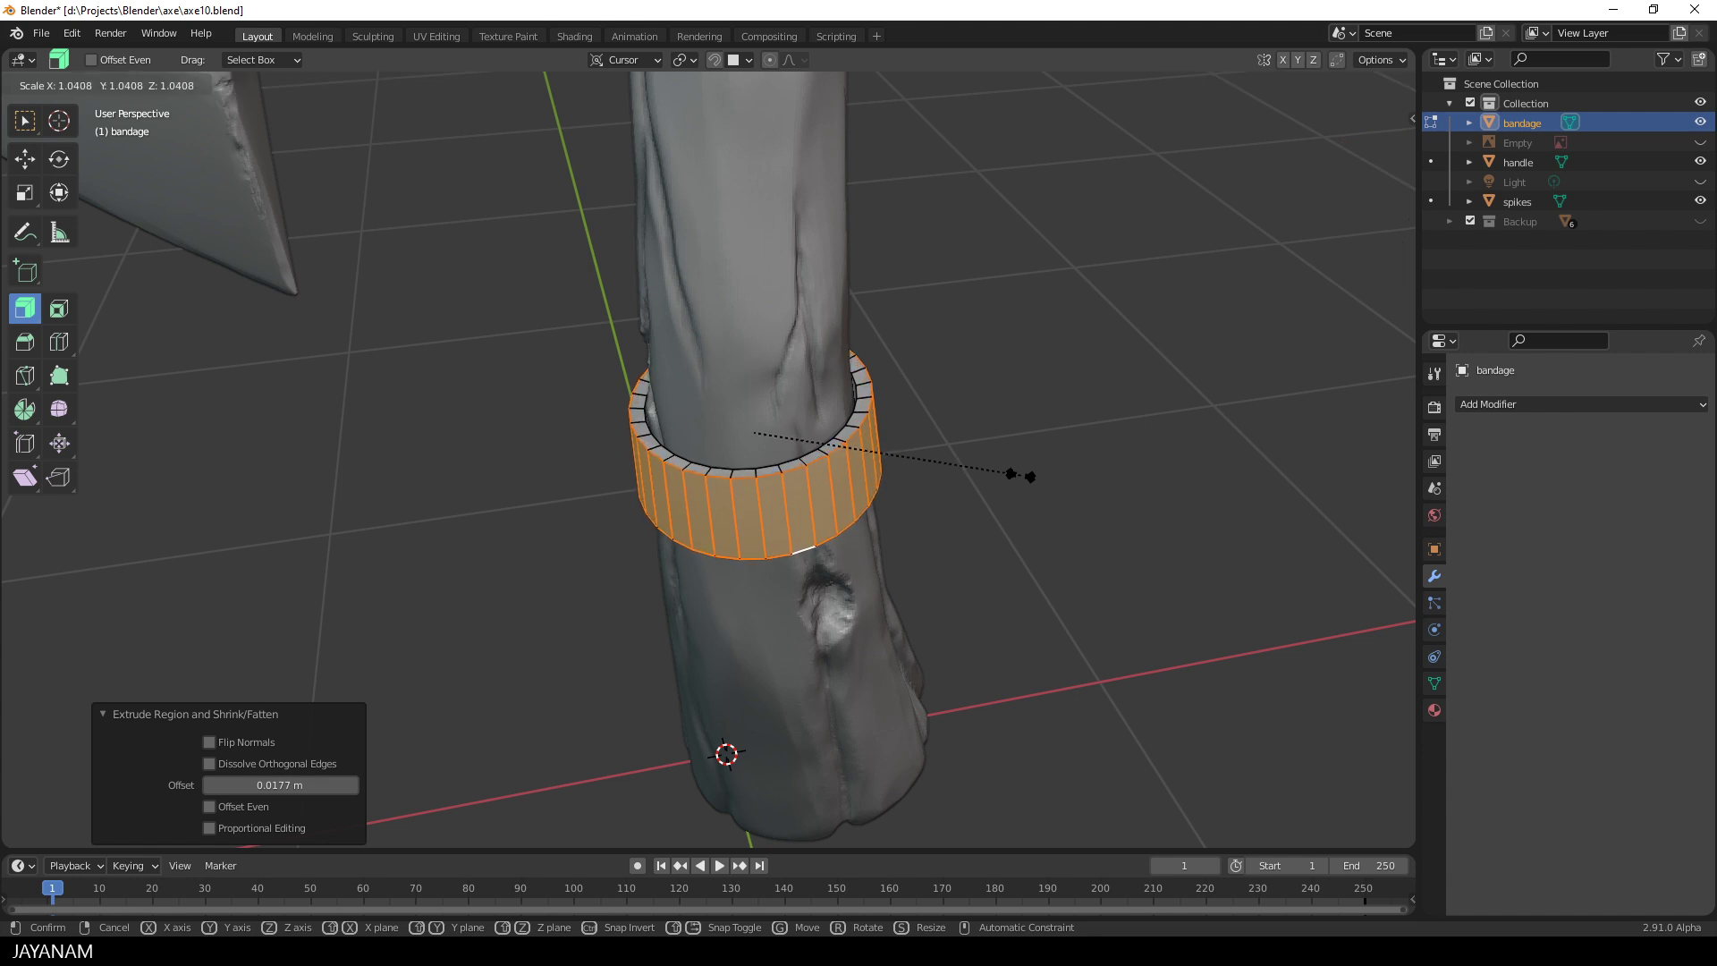
left_click(1031, 476)
middle_click_drag(1008, 471, 966, 372)
key("s")
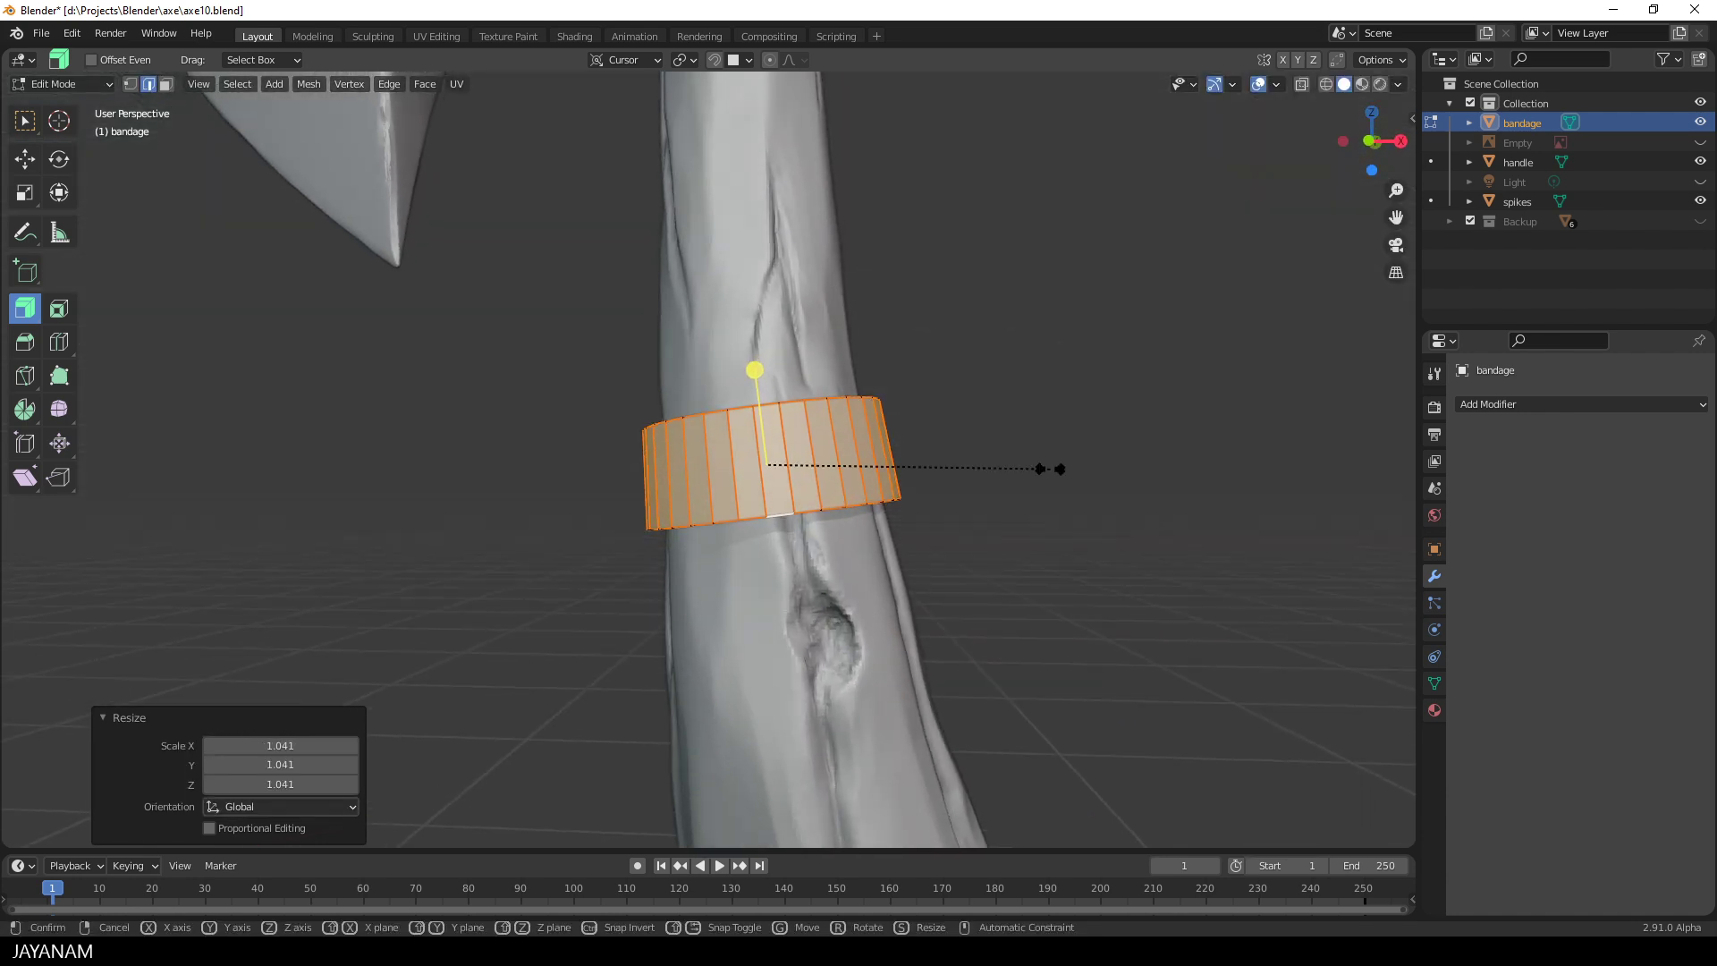
key("z")
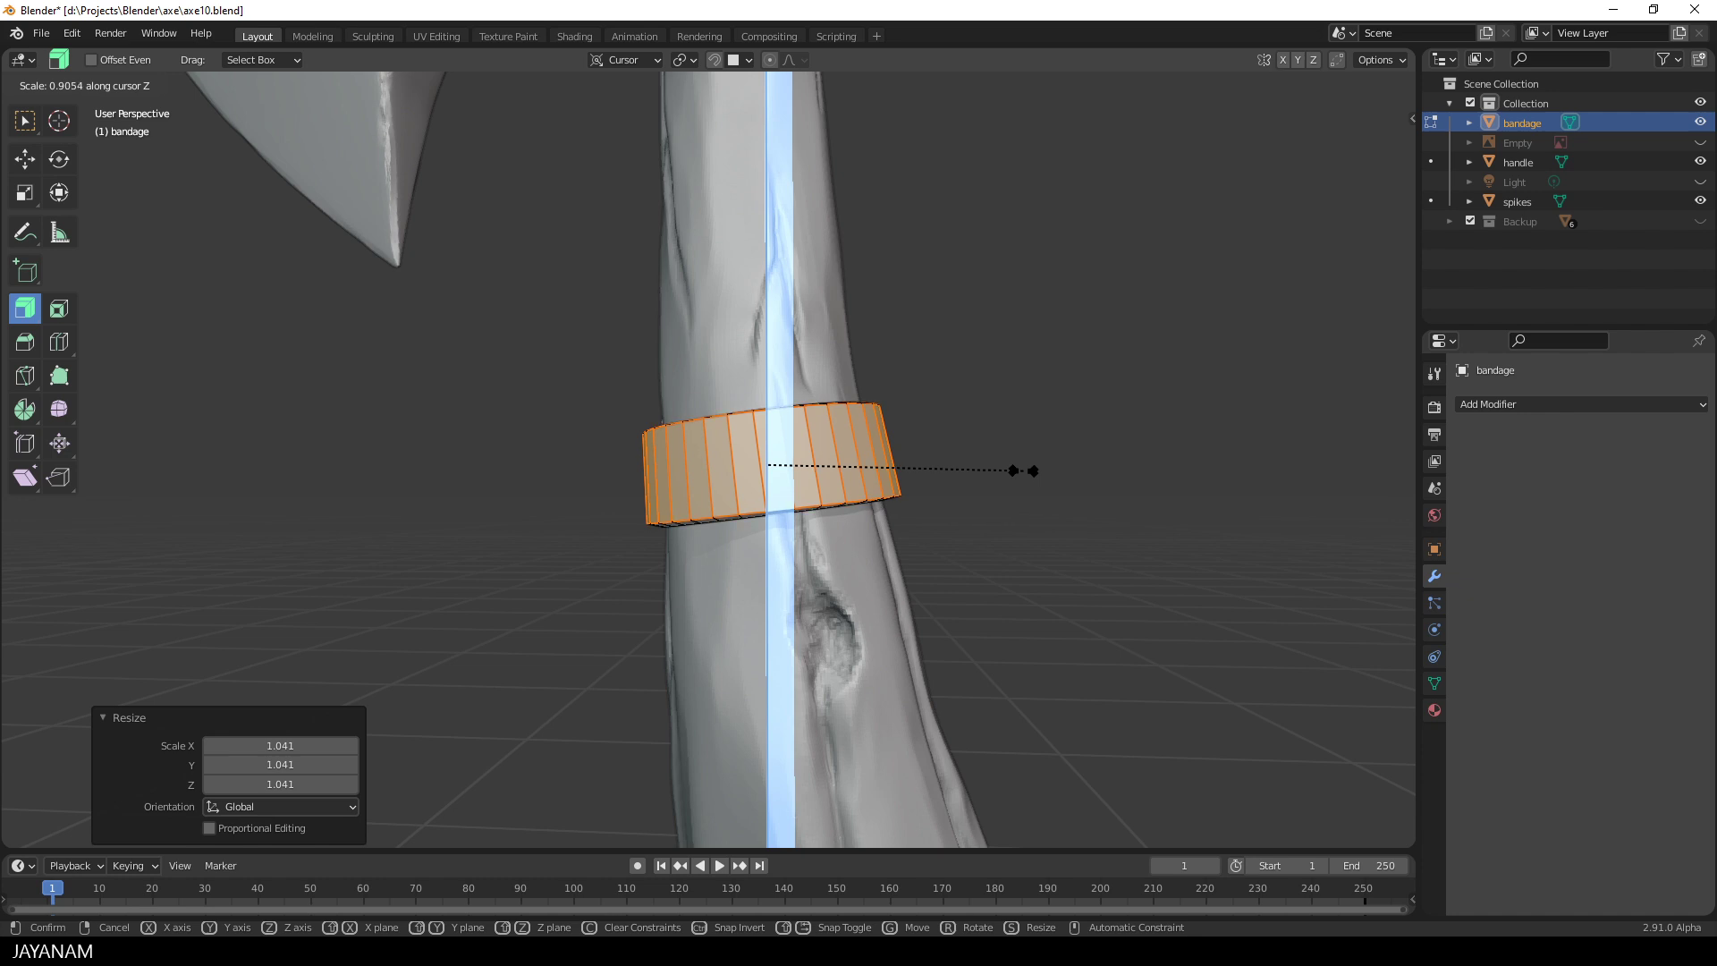
left_click(1033, 471)
middle_click_drag(1020, 468, 1056, 561)
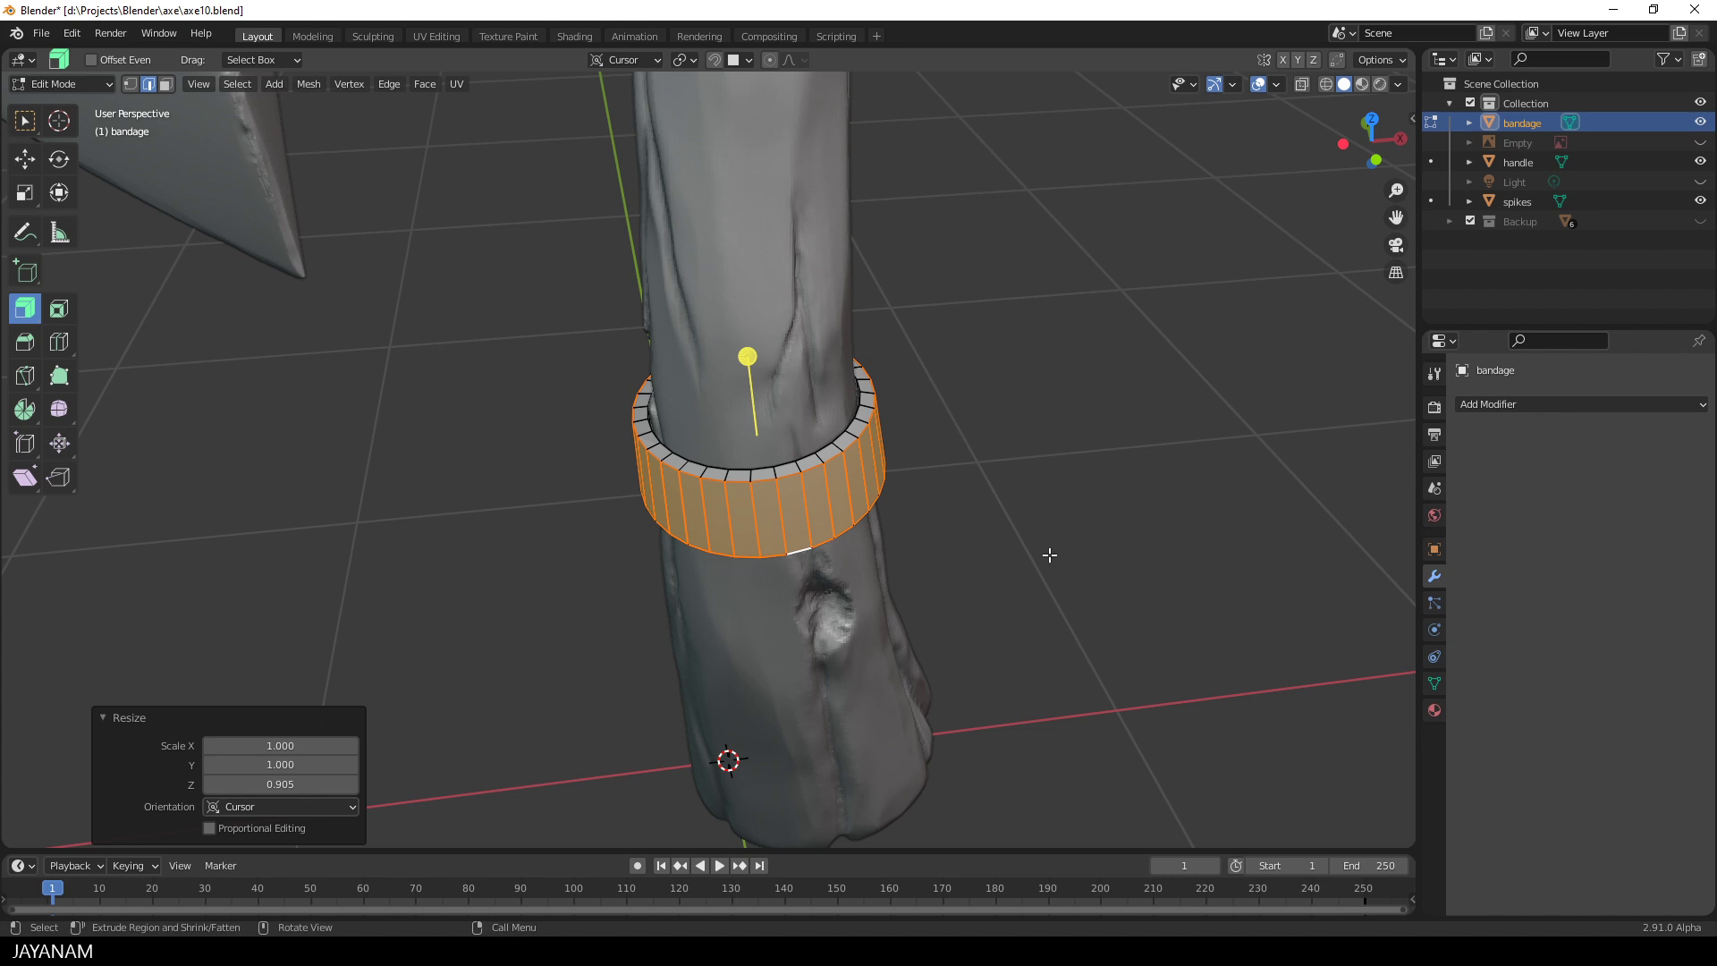
- Bevel the bandage ring's inner and outer rim edge loops by about 0.005 m with one segment, and return to Object Mode
left_click(788, 478, "alt")
scroll(790, 479, "up", 2)
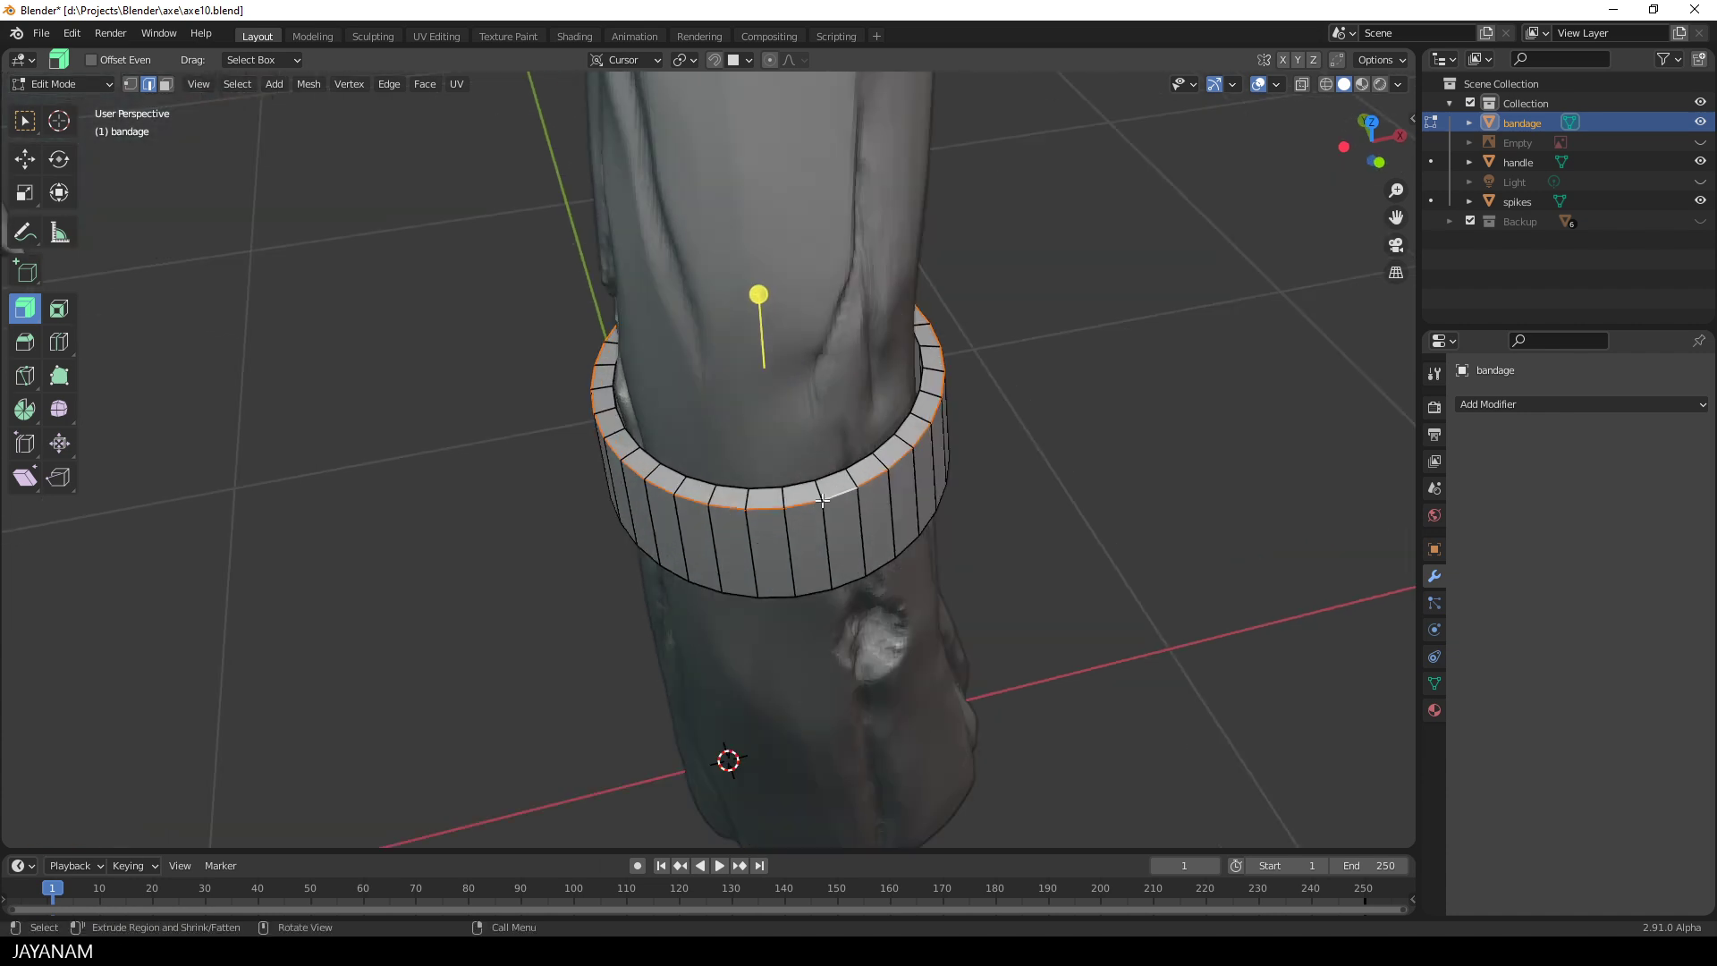
middle_click_drag(798, 483, 810, 396)
left_click(811, 397, "alt+shift")
left_click(817, 366, "alt+shift")
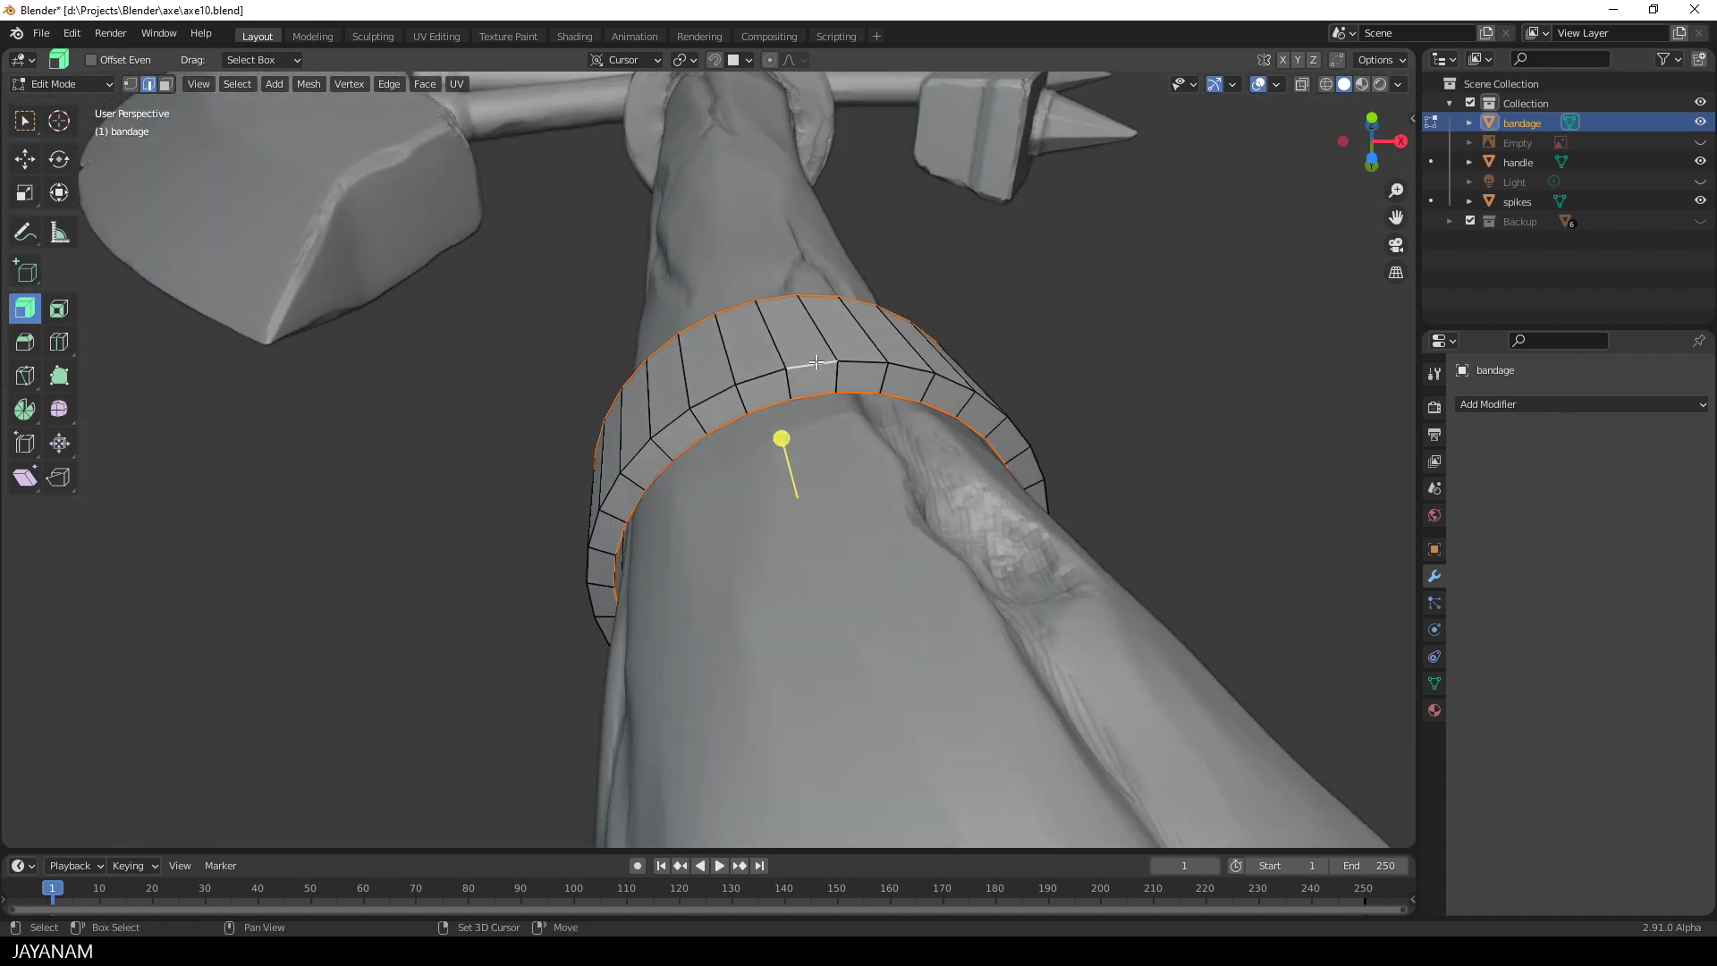
scroll(993, 330, "down", 4)
middle_click_drag(992, 330, 909, 506)
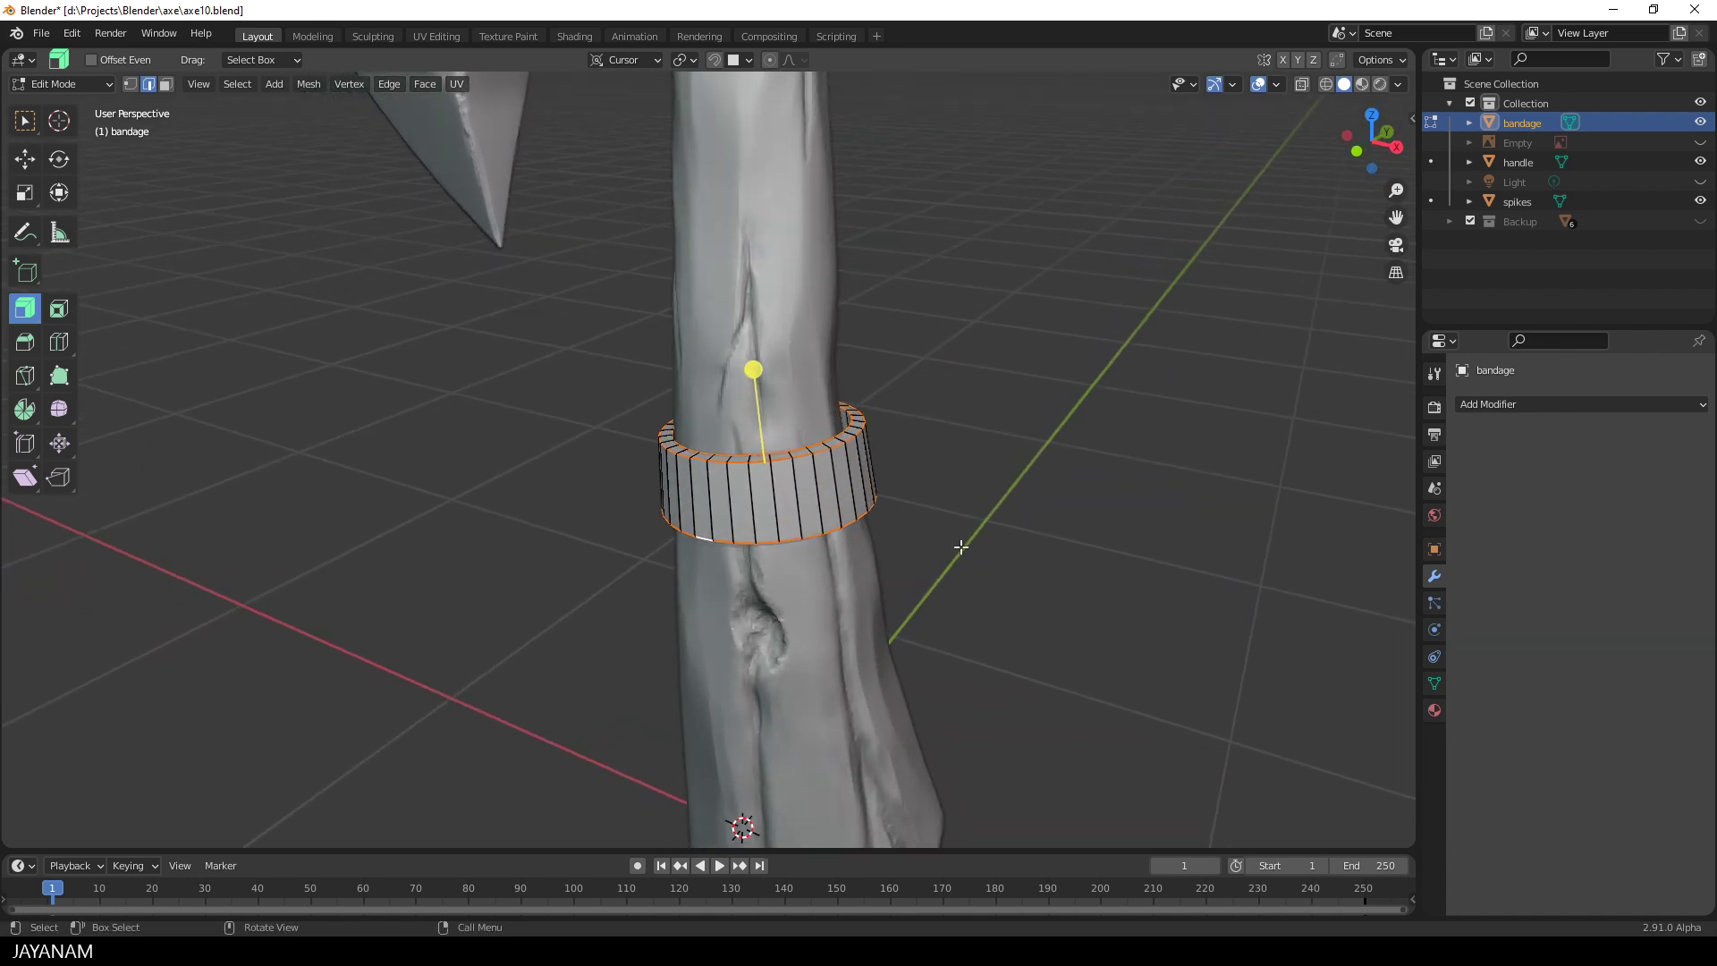
key("ctrl+b")
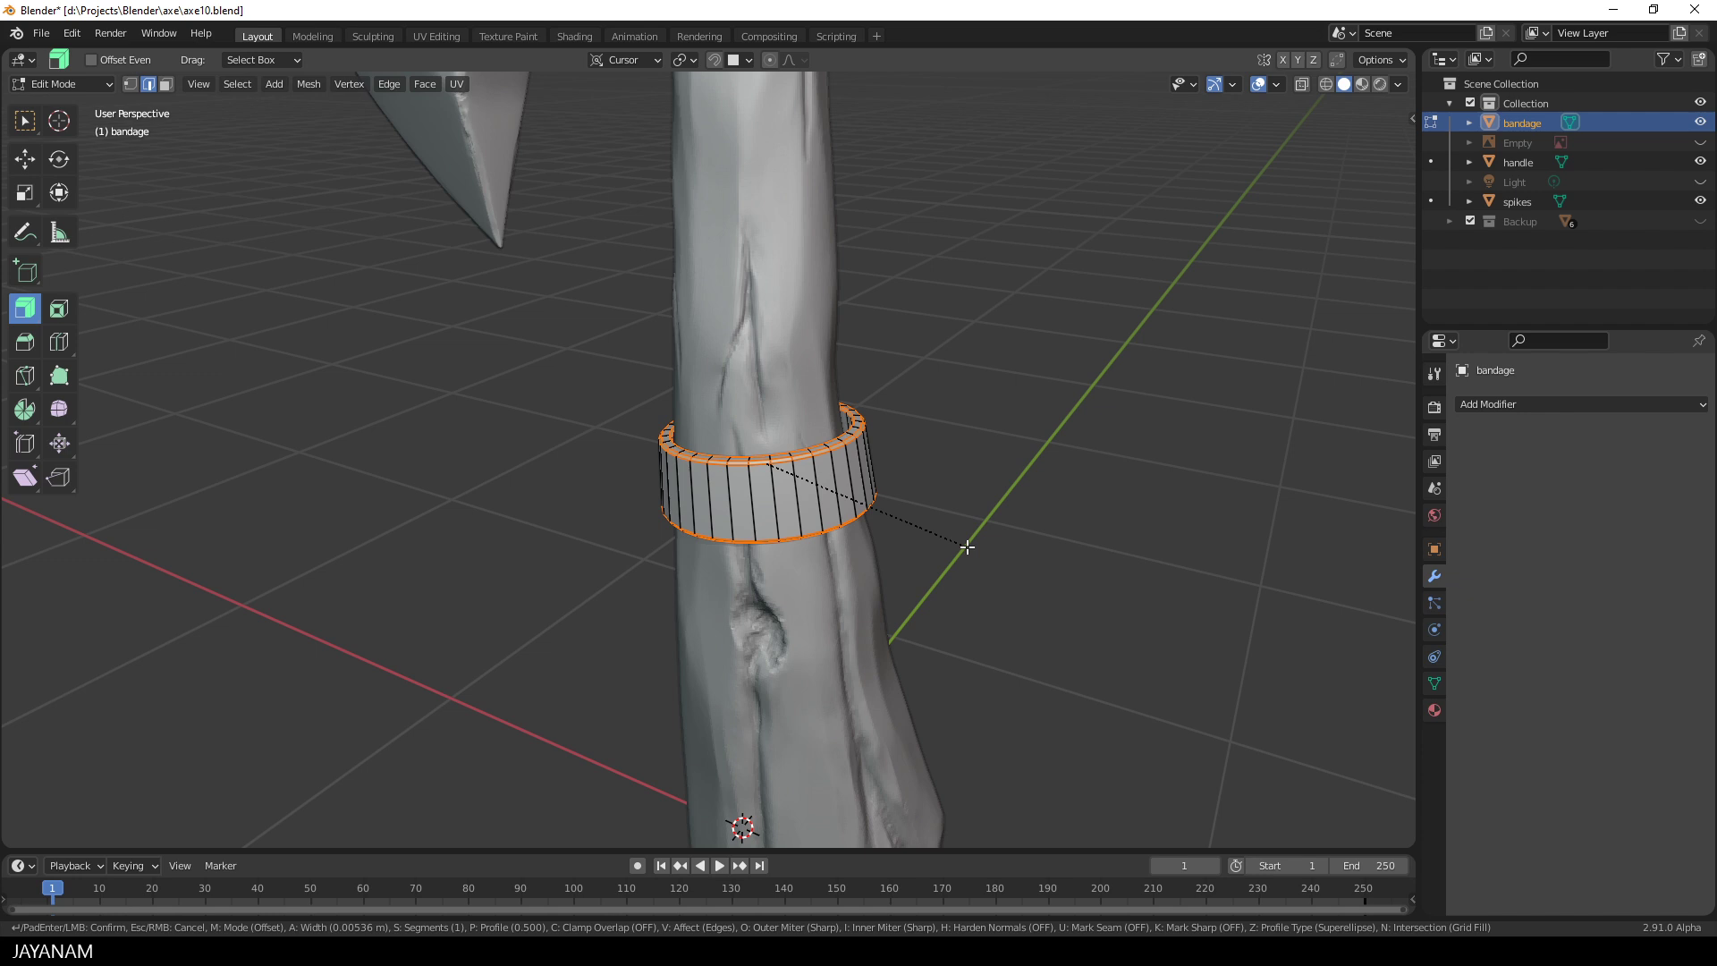
left_click(968, 547)
scroll(965, 554, "up", 2)
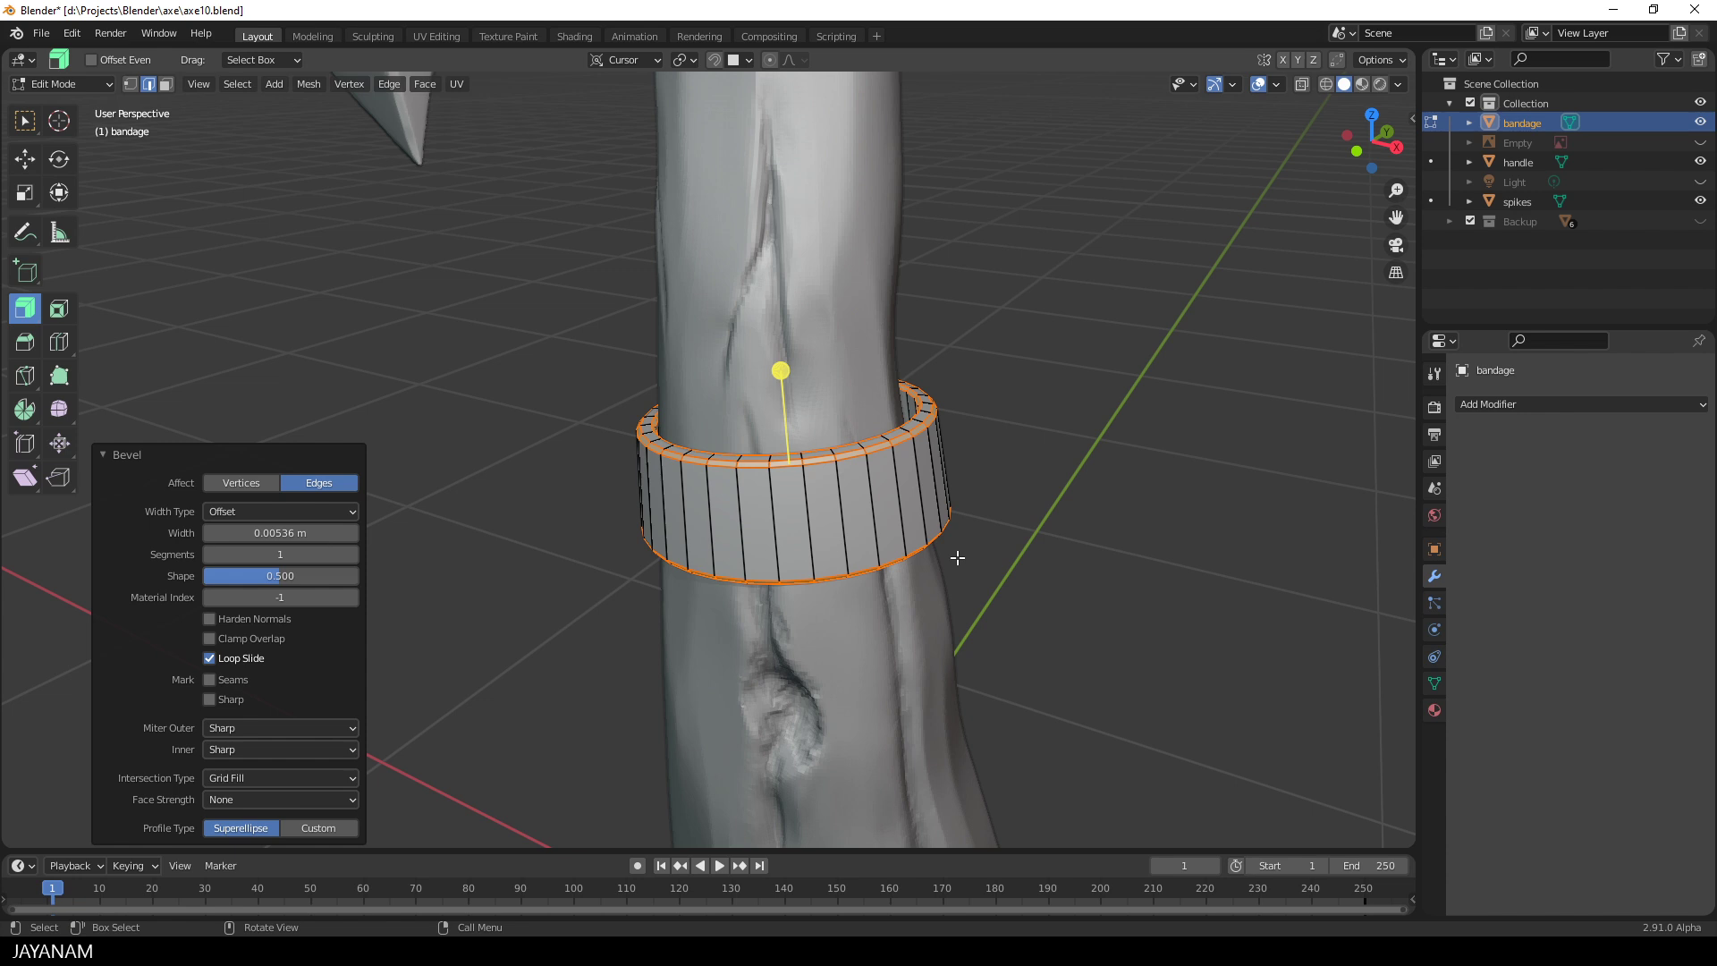
key("Tab")
- Add a Multiresolution modifier to the bandage and subdivide it to level 5
middle_click_drag(957, 556, 1026, 517)
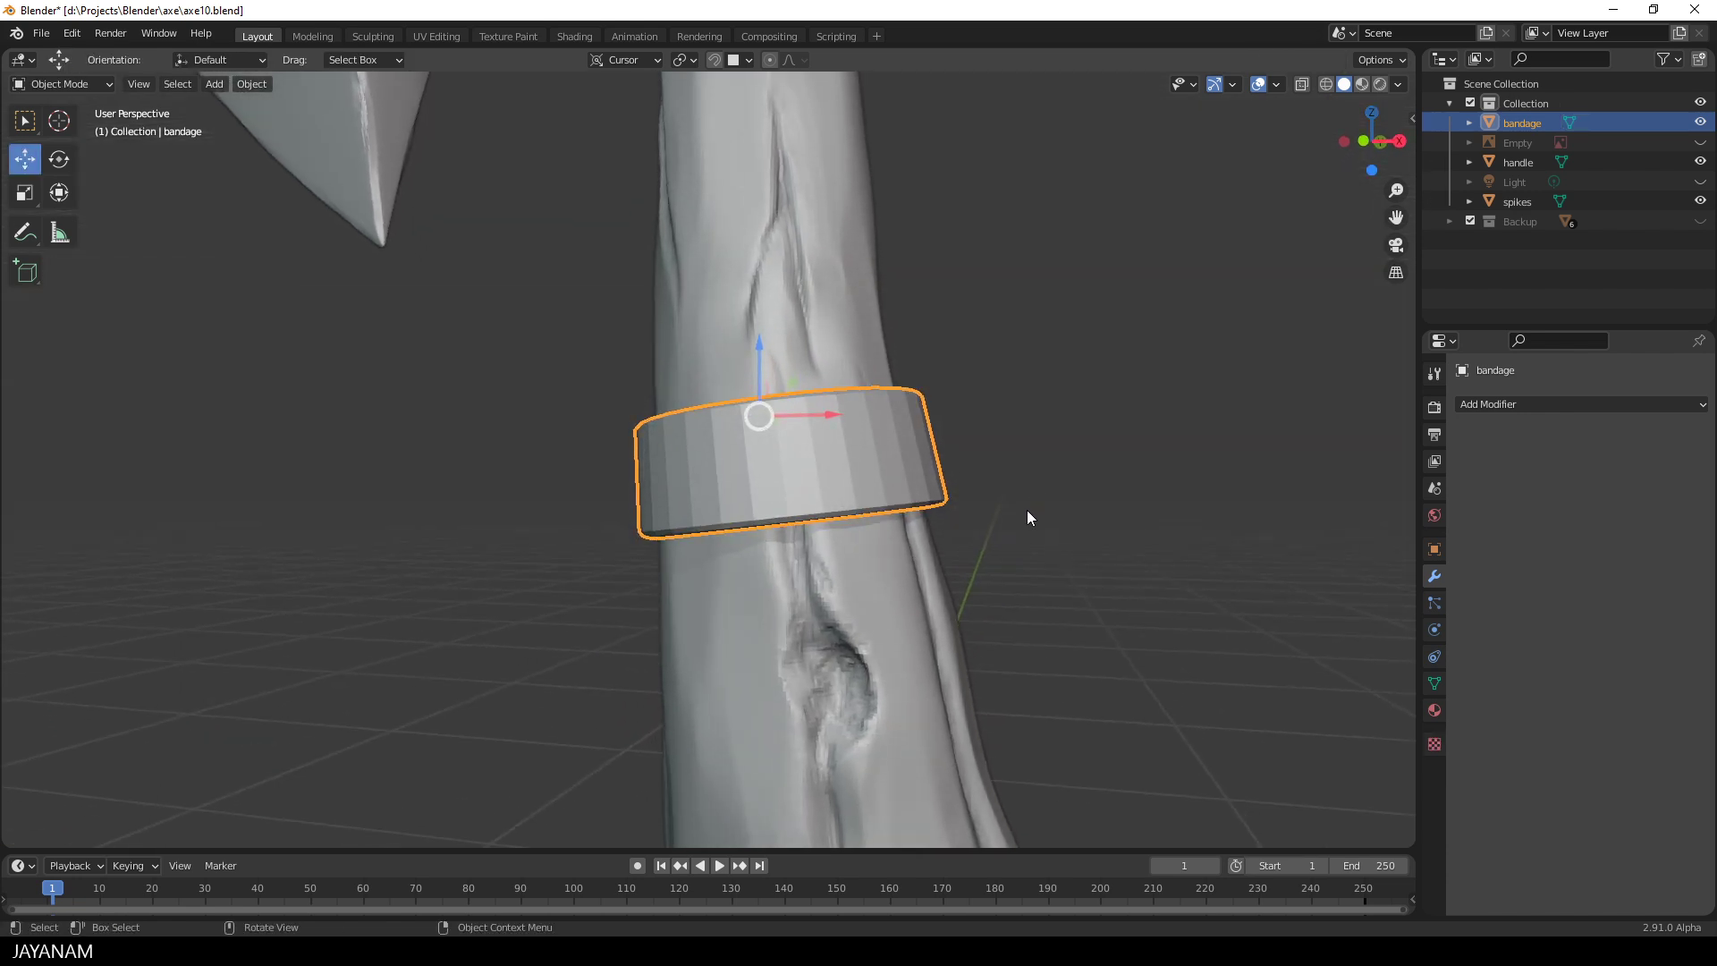
scroll(1029, 521, "down", 4)
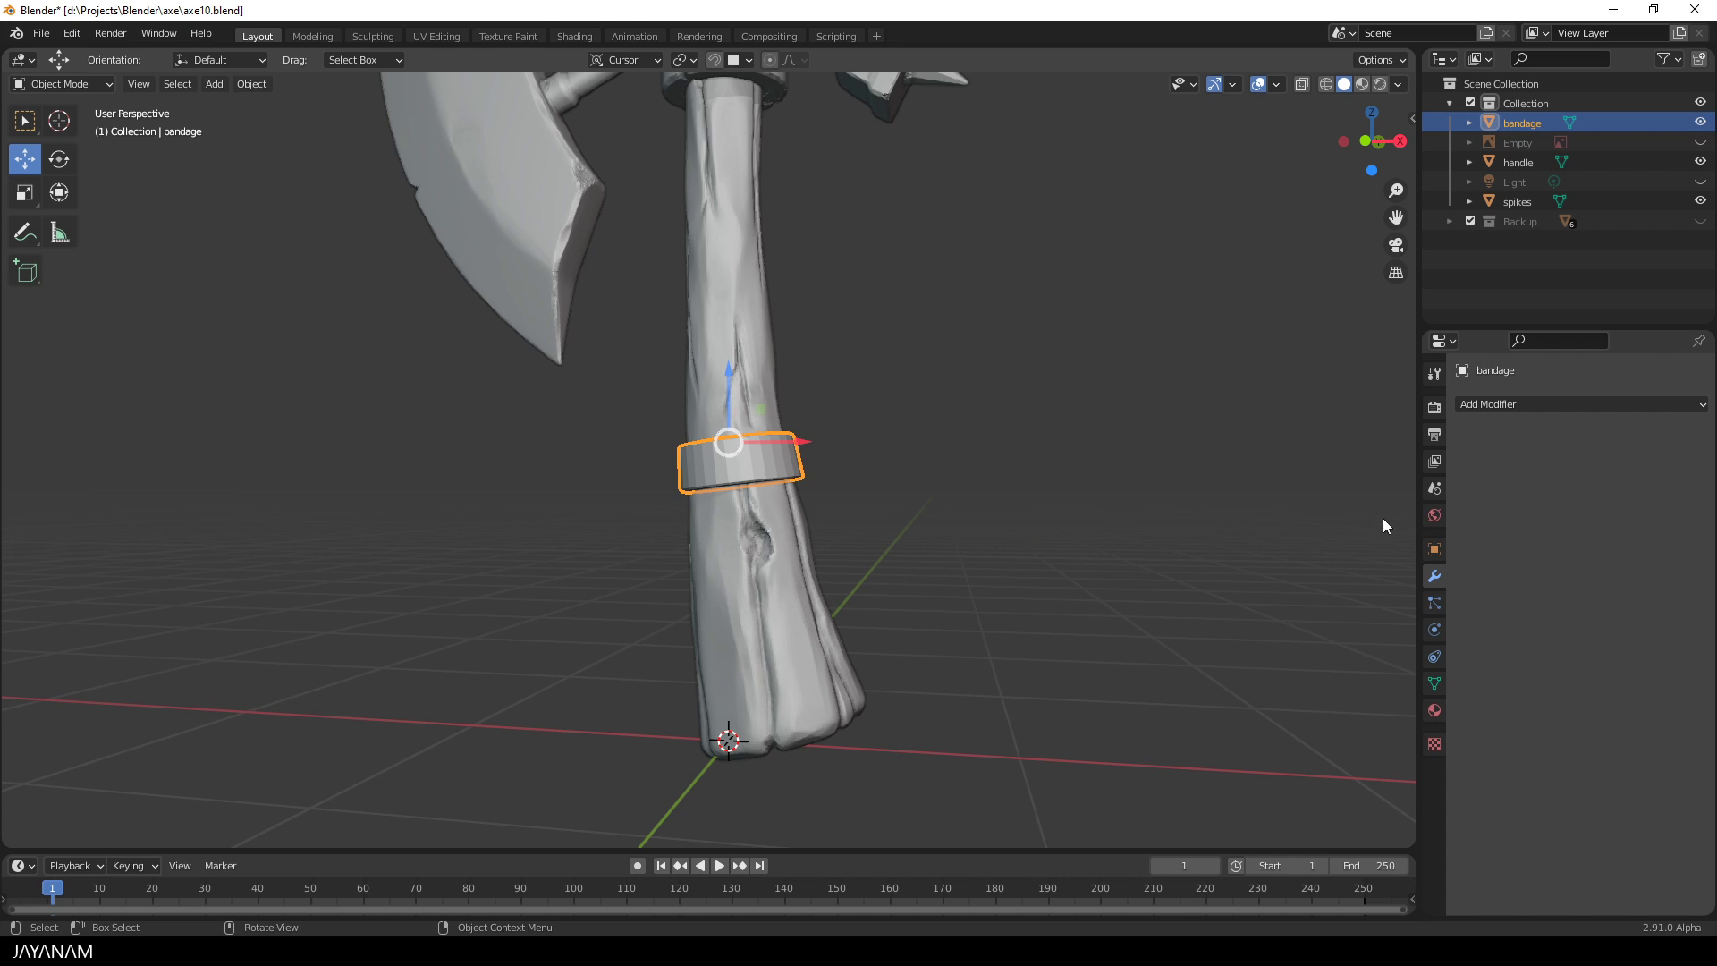
left_click(1495, 404)
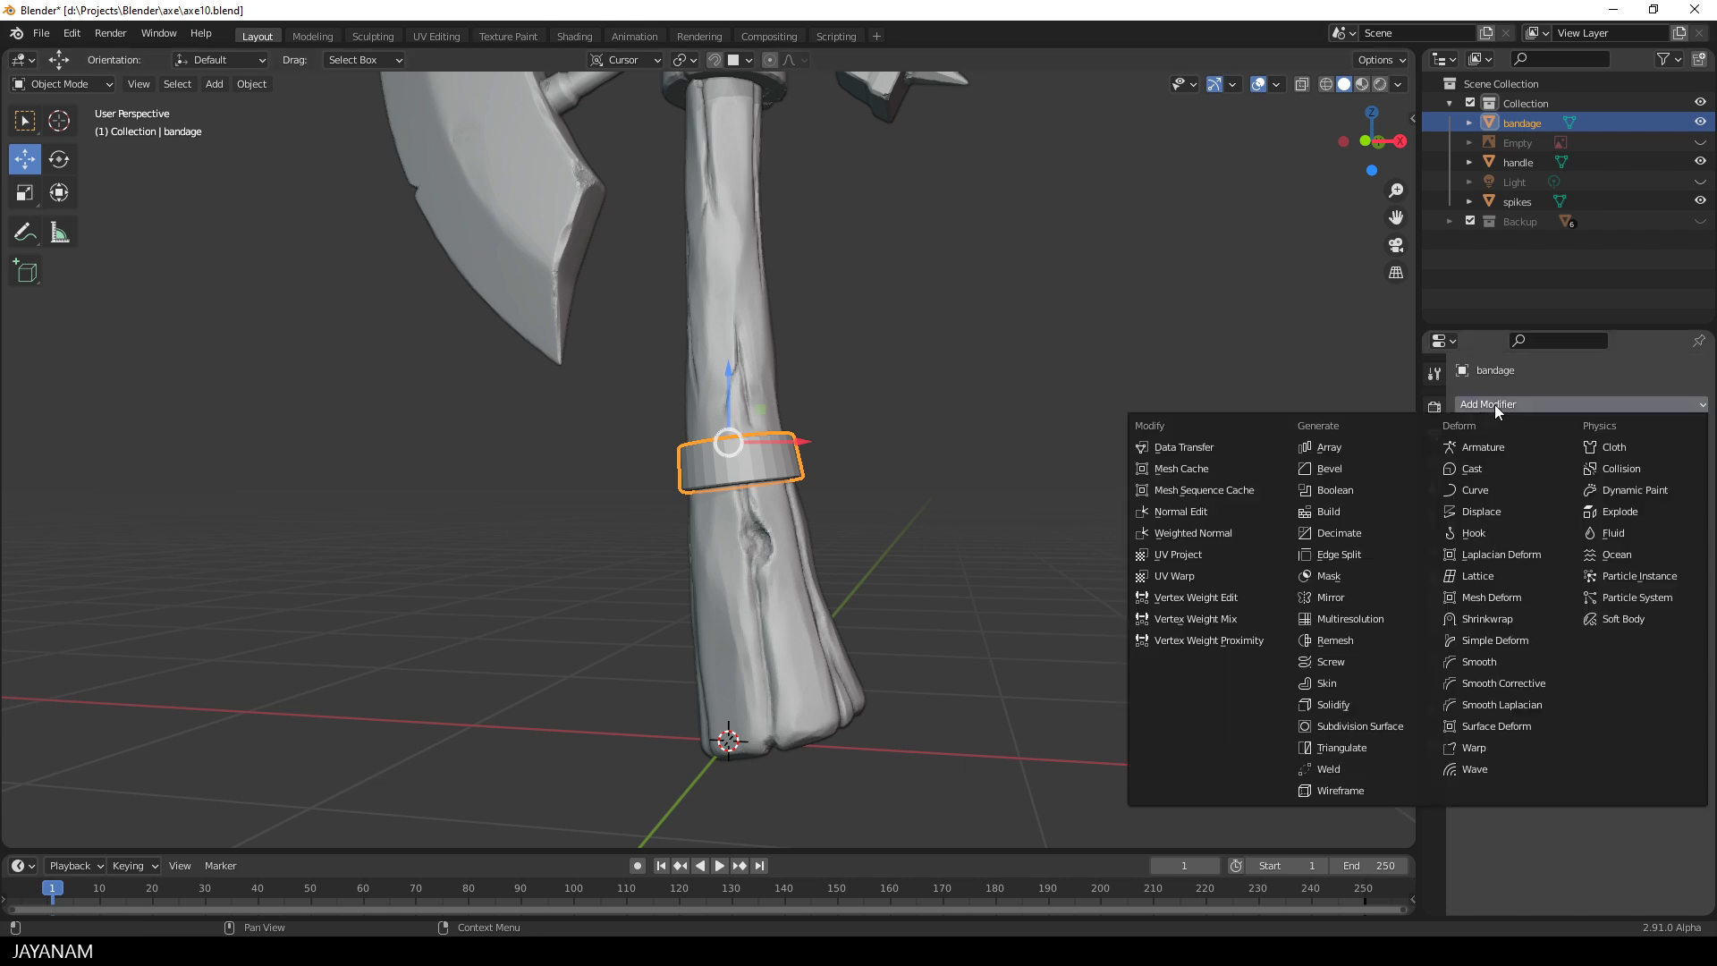
left_click(1351, 619)
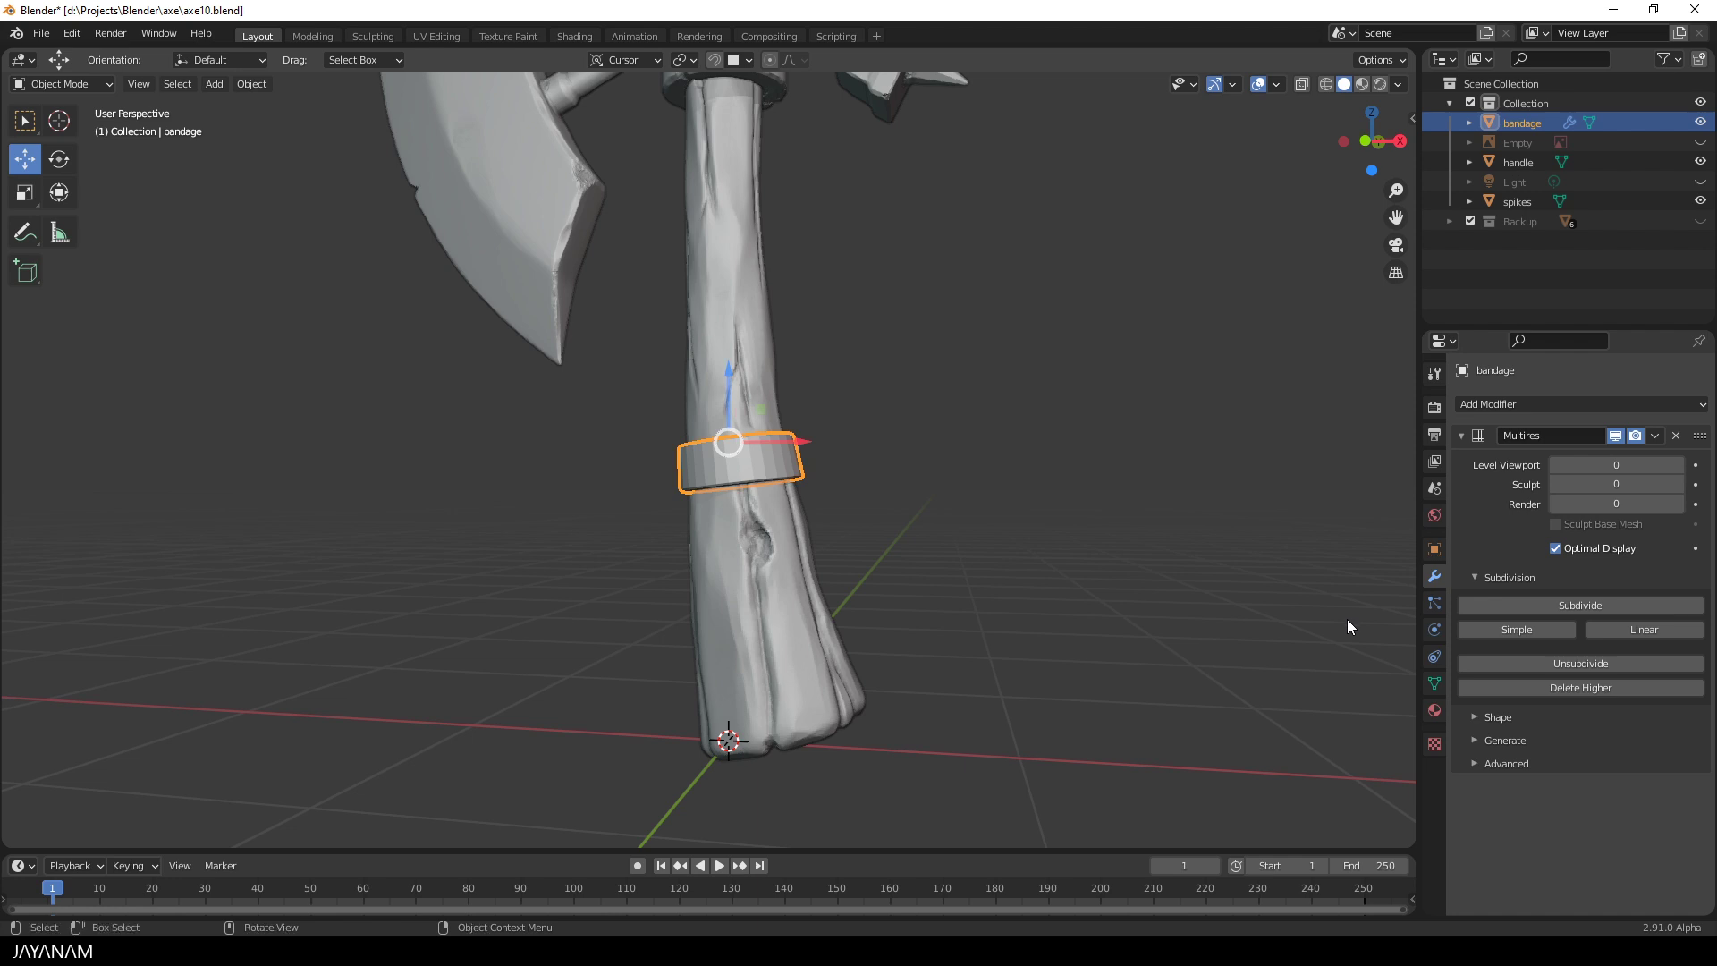
left_click(1564, 606)
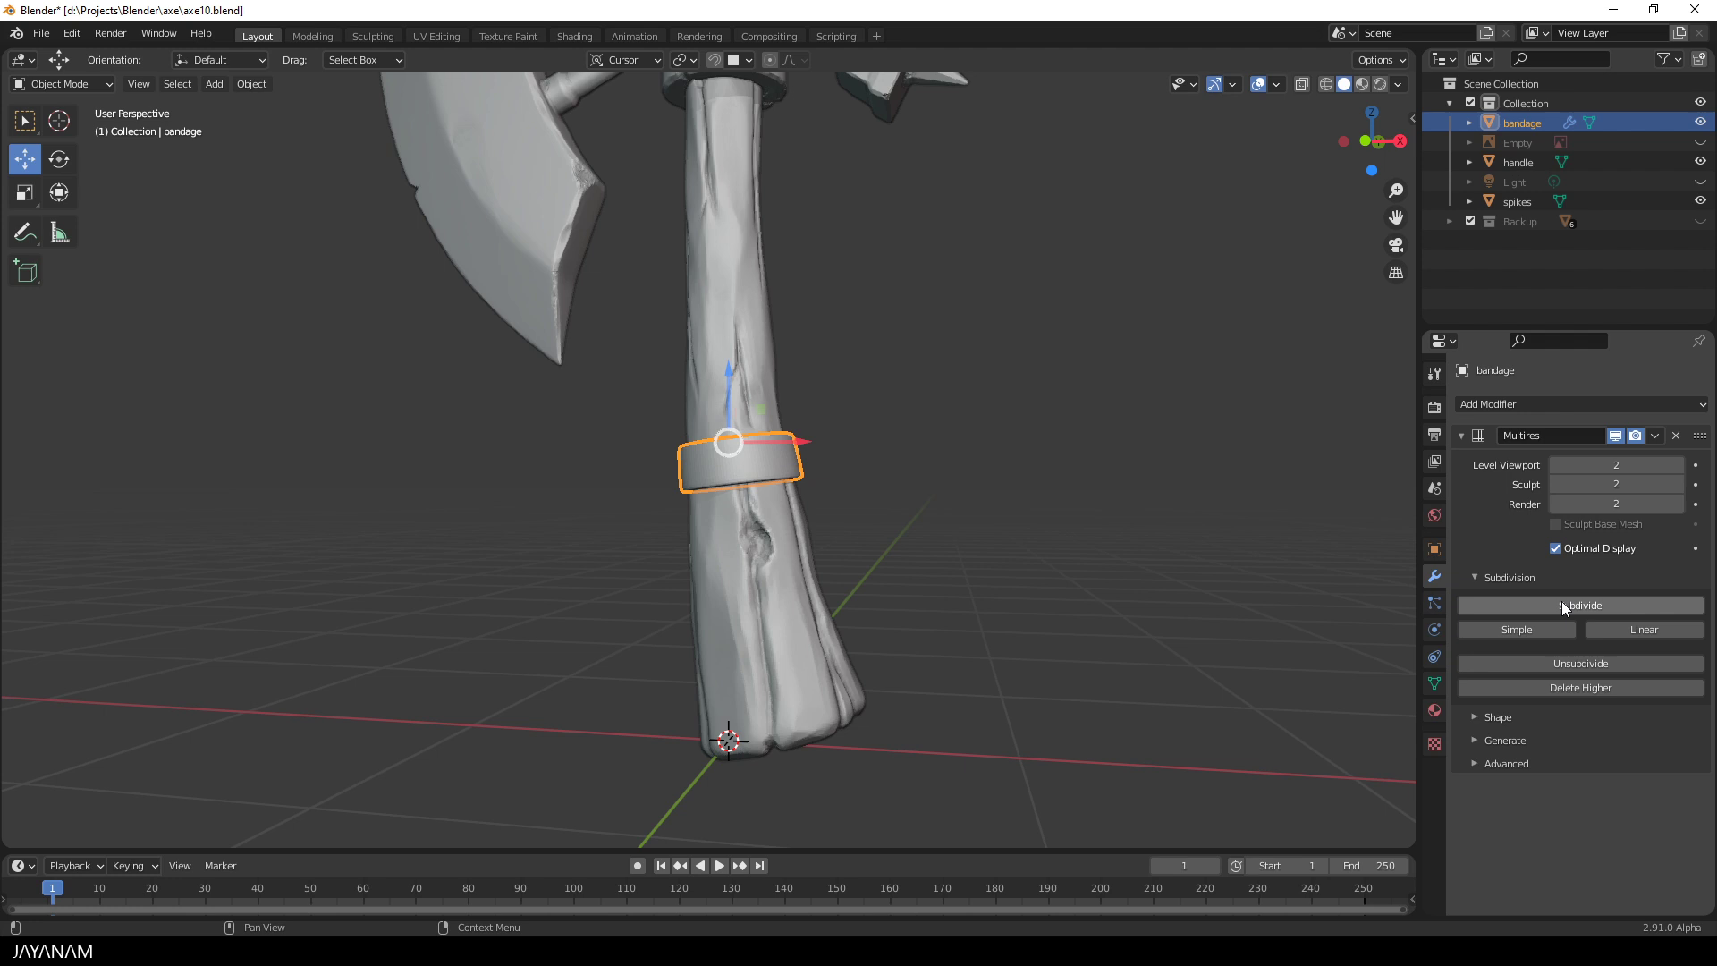
left_click(1563, 607)
left_click(1564, 606)
left_click(1563, 607)
- Examine the subdivided bandage up close and compare it with its base mesh in Edit Mode from the front
middle_click_drag(1056, 508, 1001, 438)
scroll(962, 537, "up", 5)
left_click(1050, 491)
scroll(1000, 475, "down", 5)
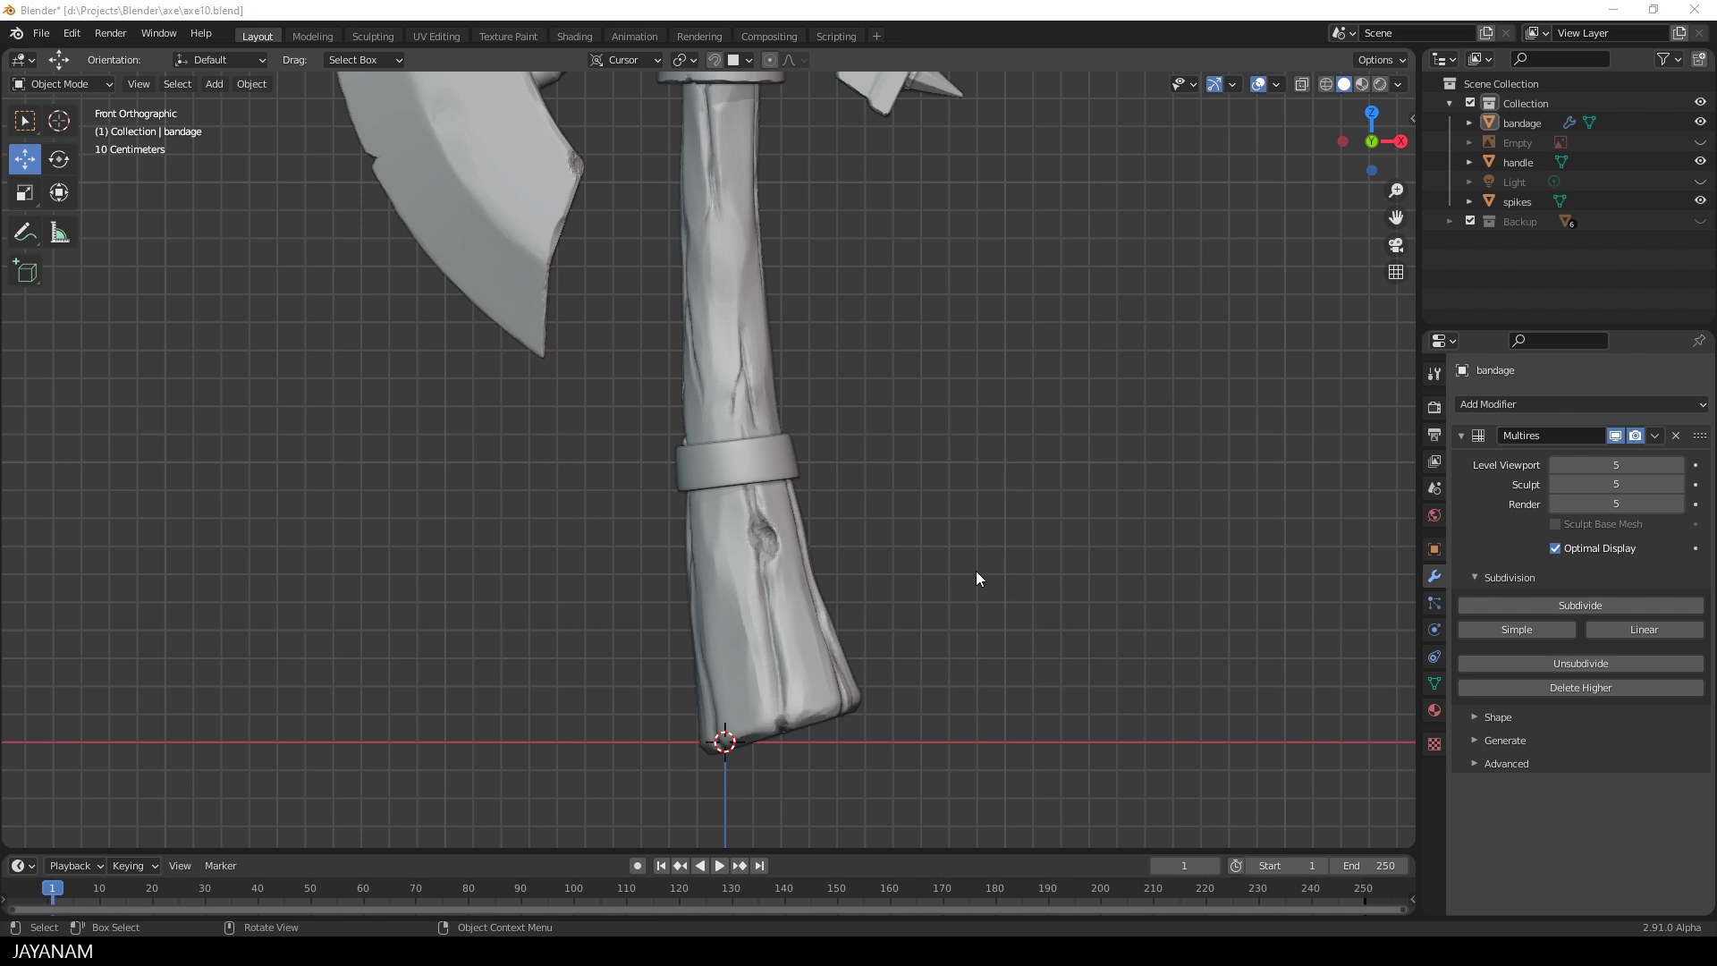
scroll(978, 579, "up", 3)
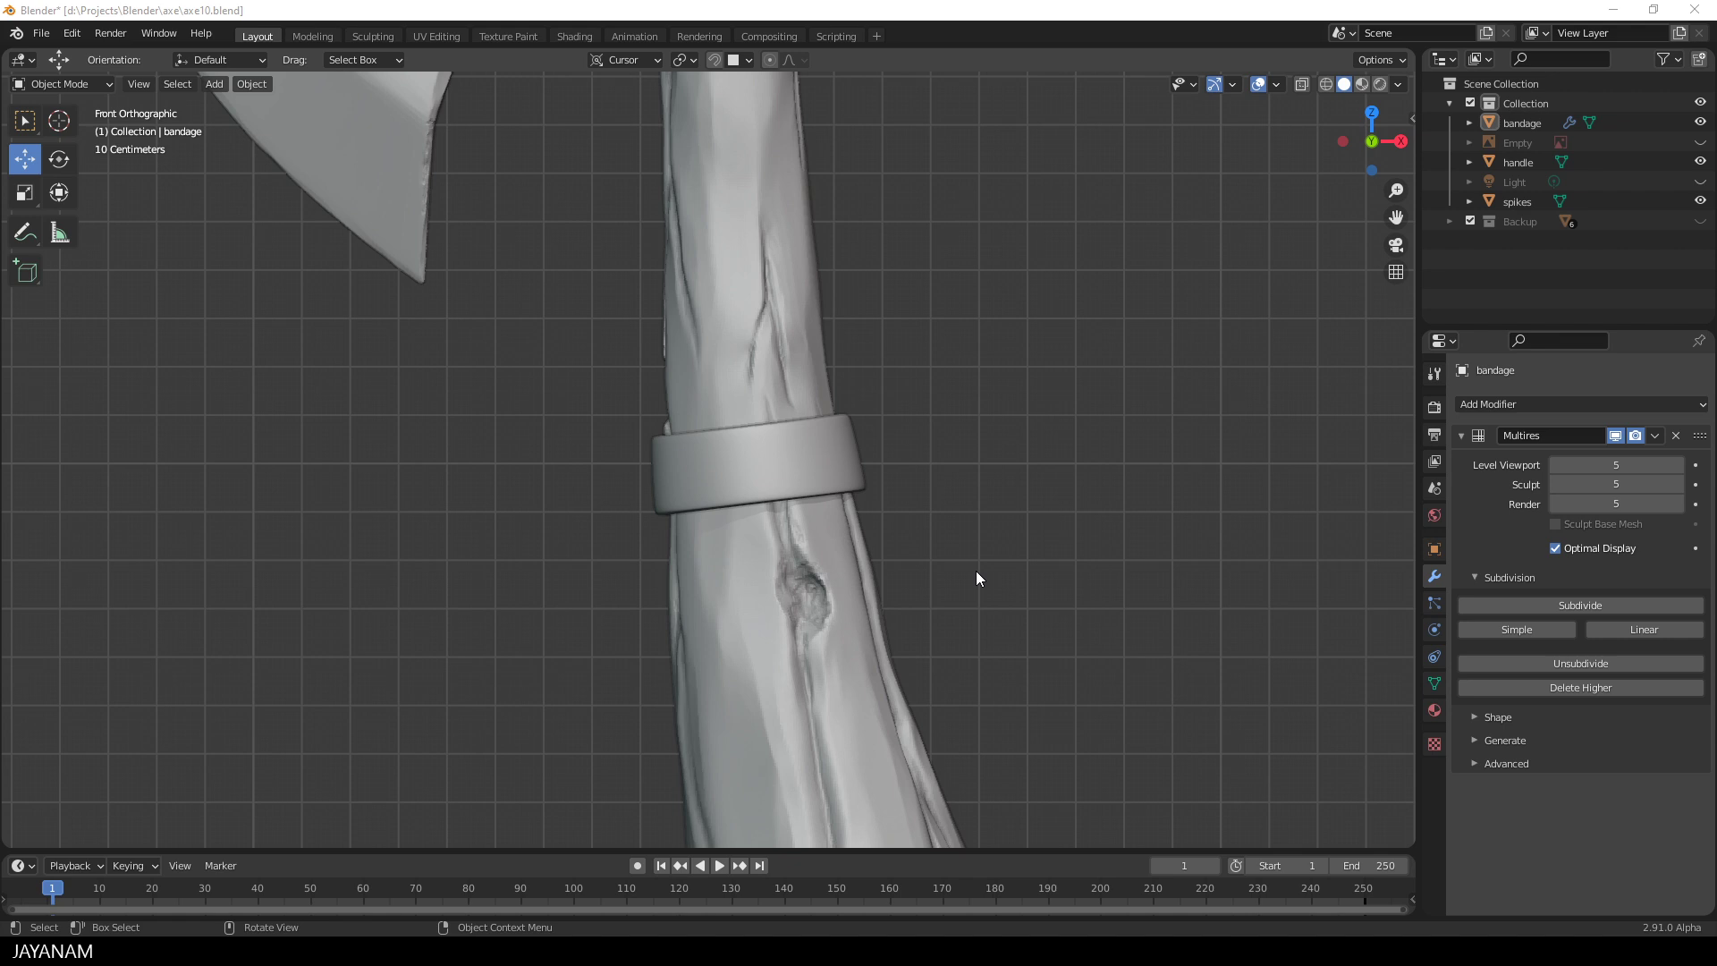
left_click(783, 472)
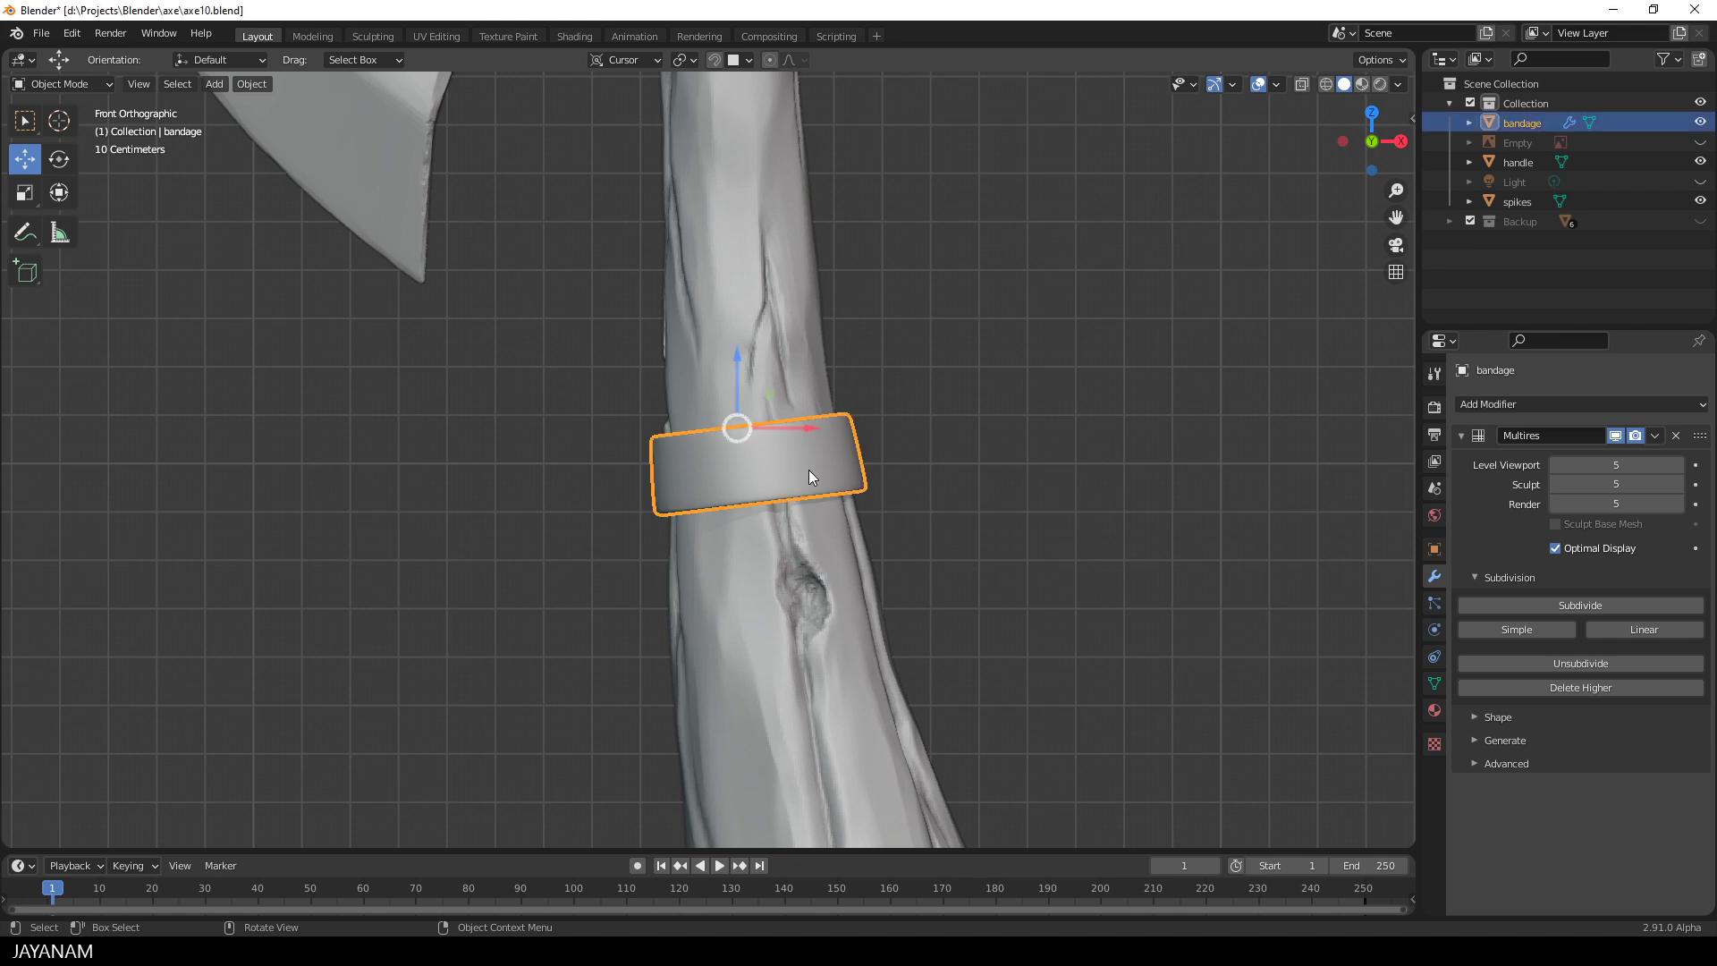
scroll(1086, 585, "up", 2)
key("Tab")
key("Tab")
key("Tab")
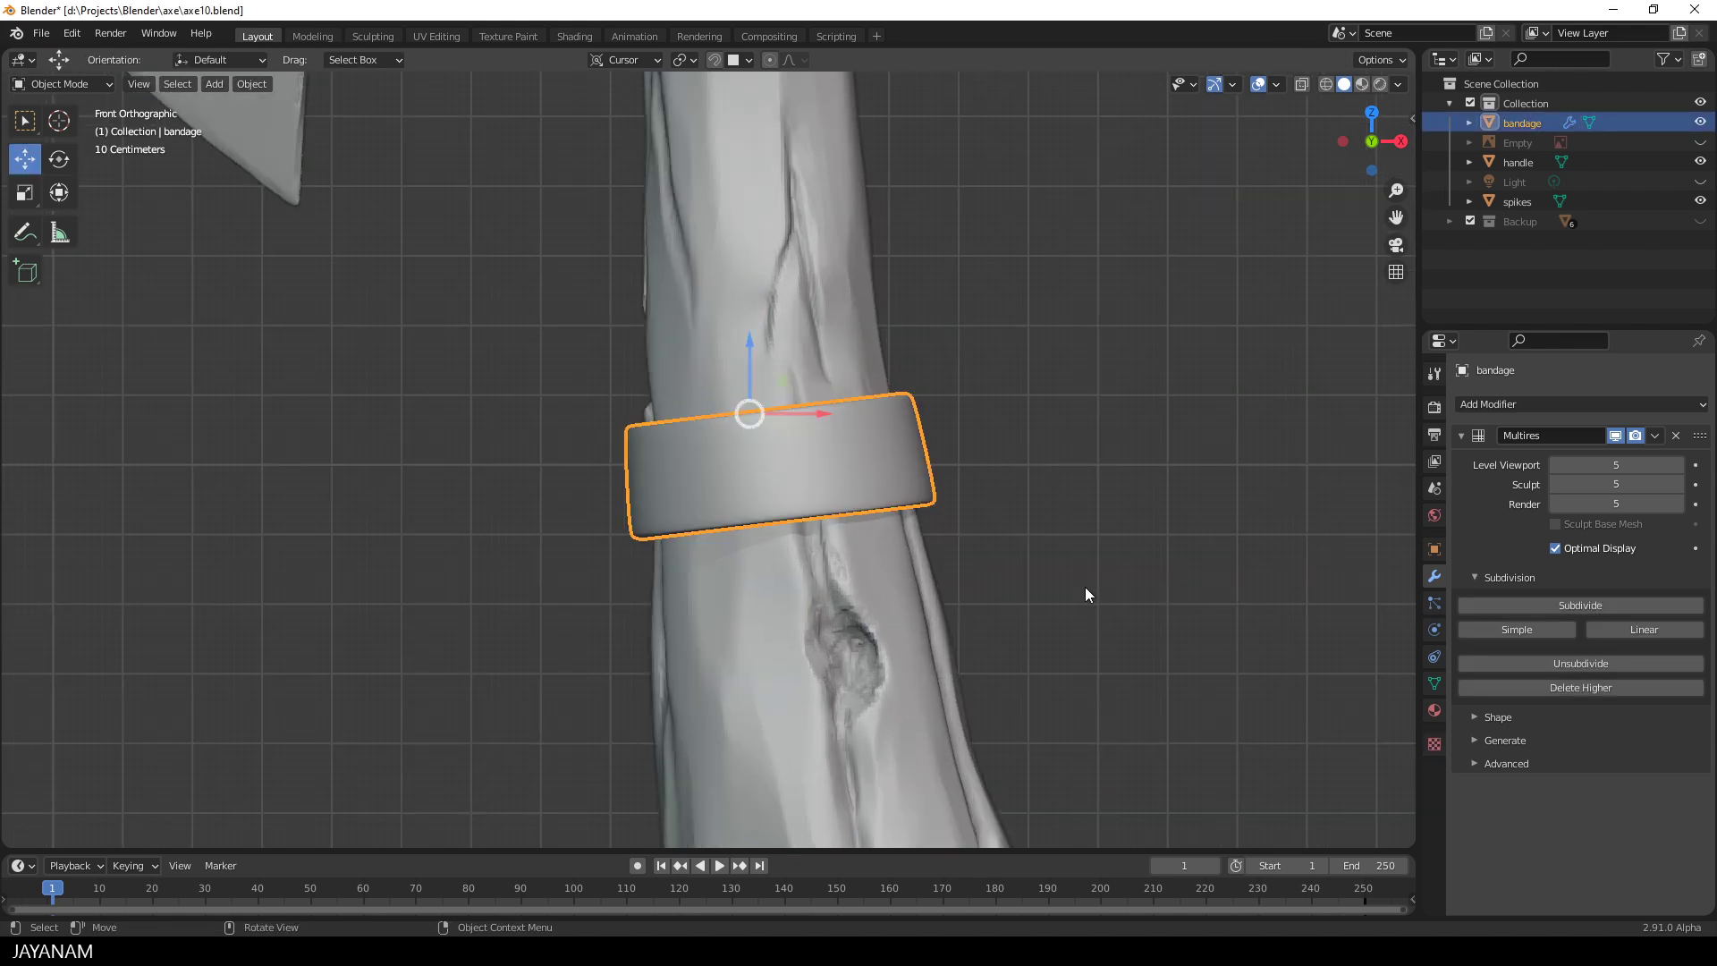
middle_click_drag(1085, 587, 1026, 542)
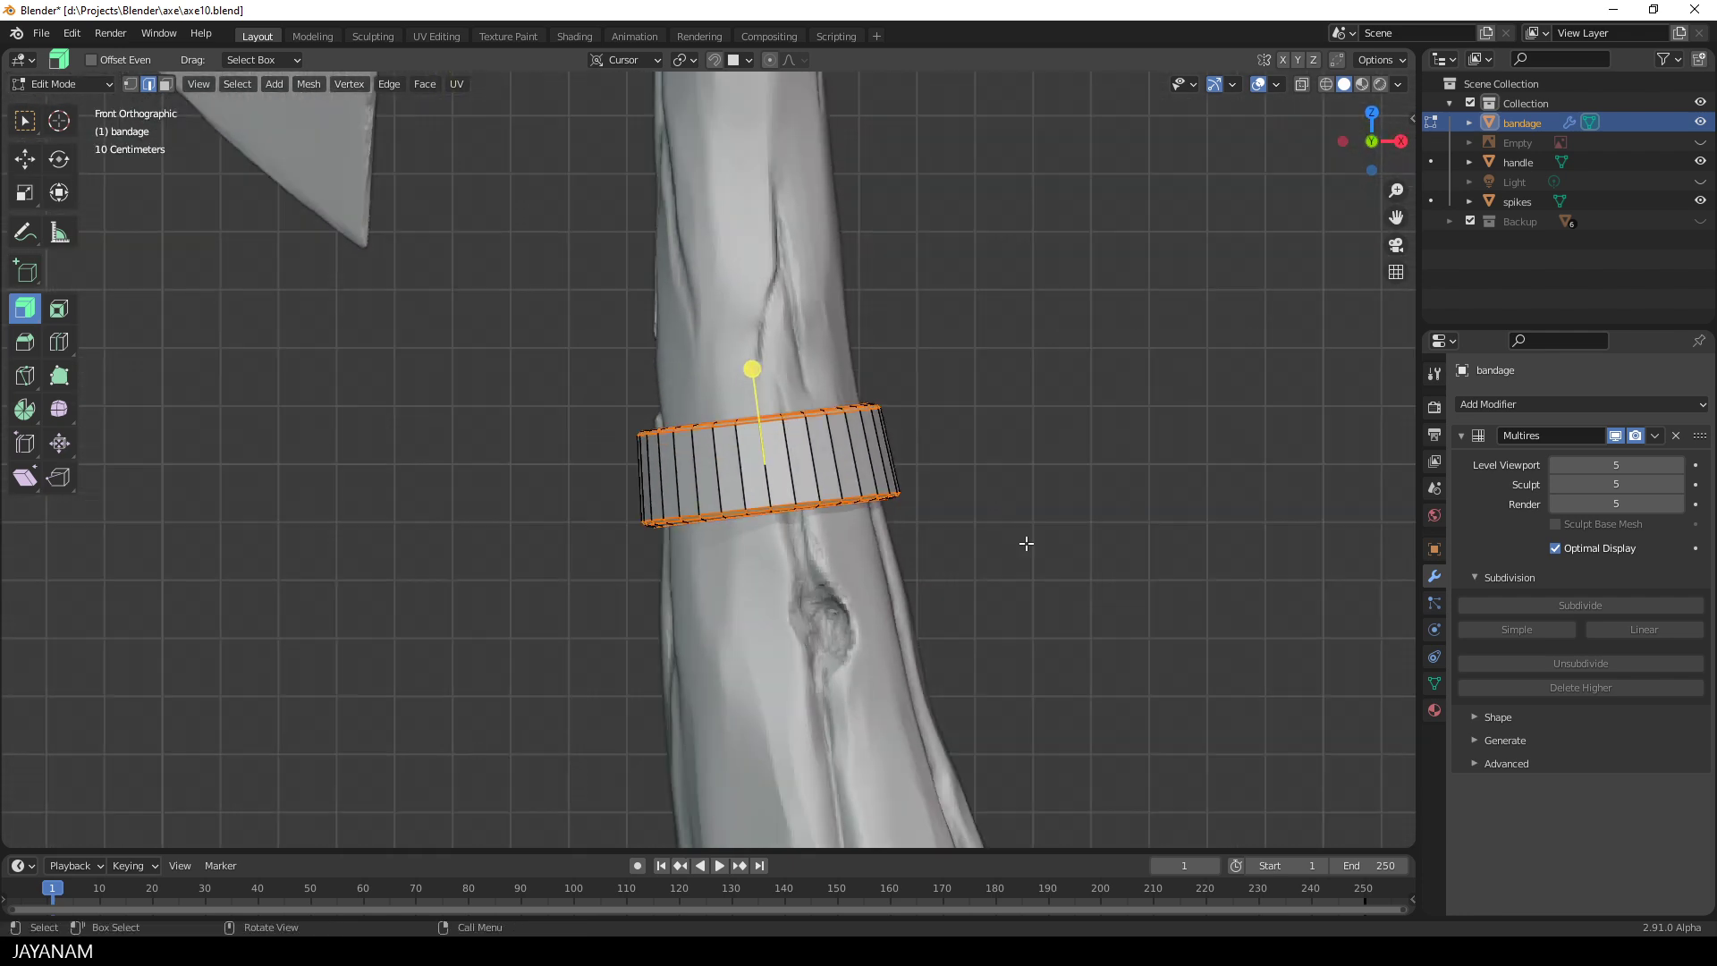
key("Tab")
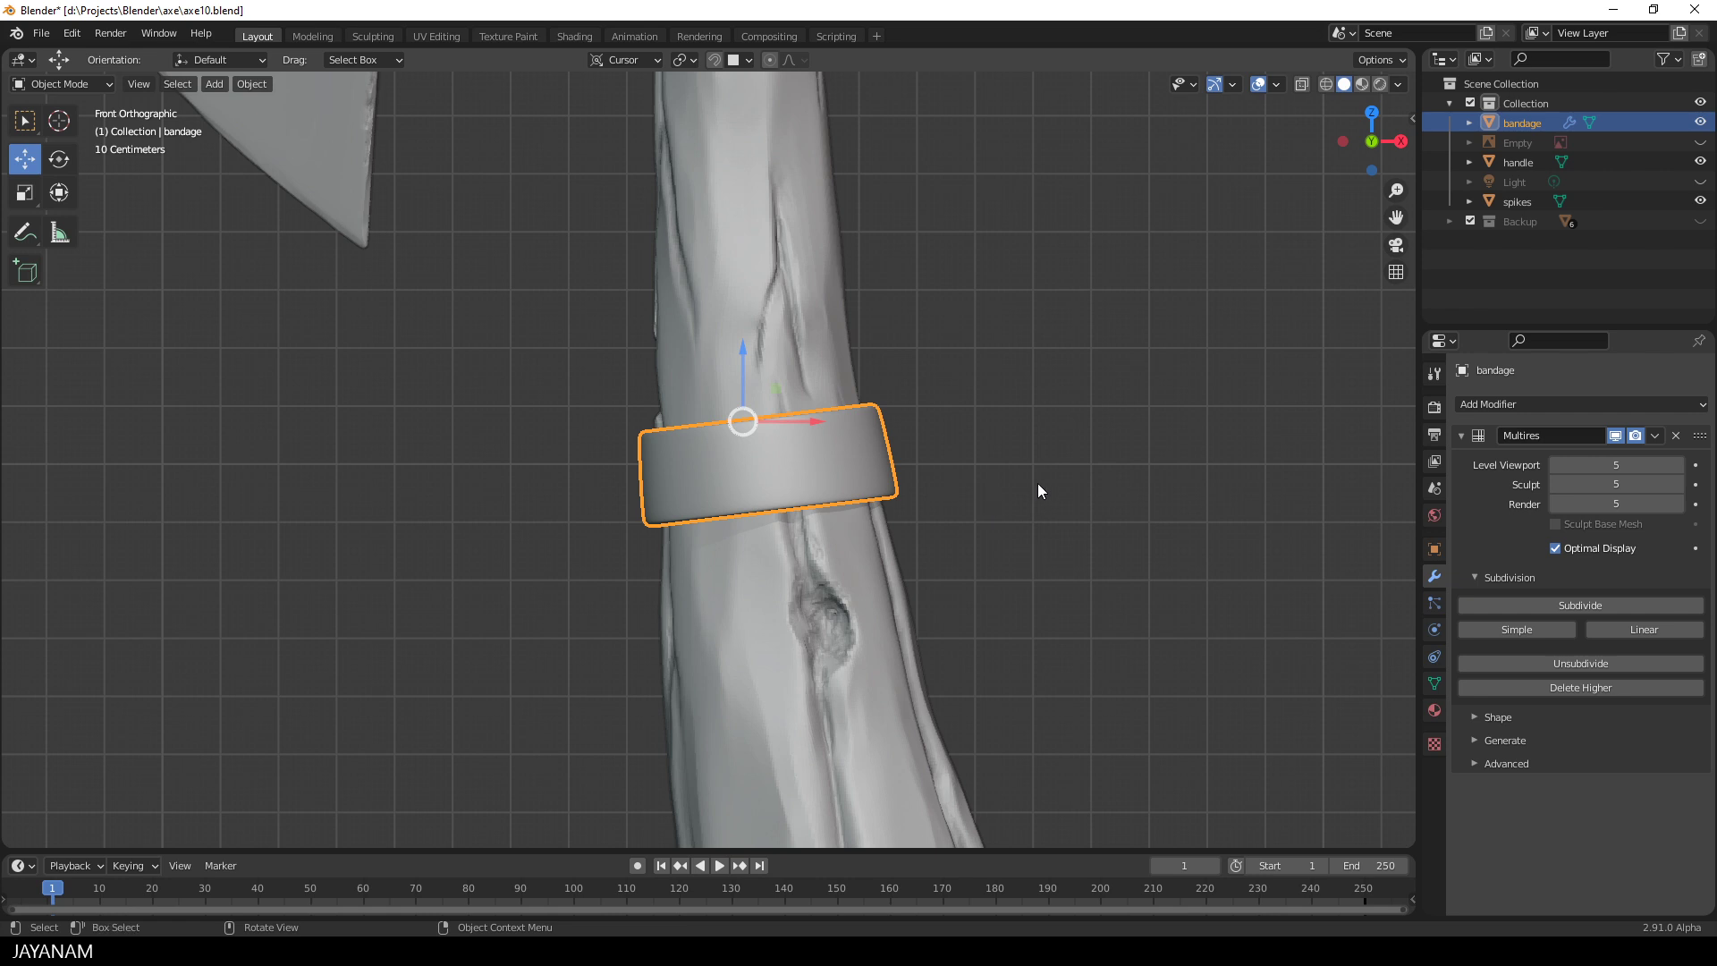
- Switch the bandage to Sculpt Mode, enable Sculpt Base Mesh and set the Multiresolution sculpt level to 2
key("ctrl+Tab")
left_click(1025, 592)
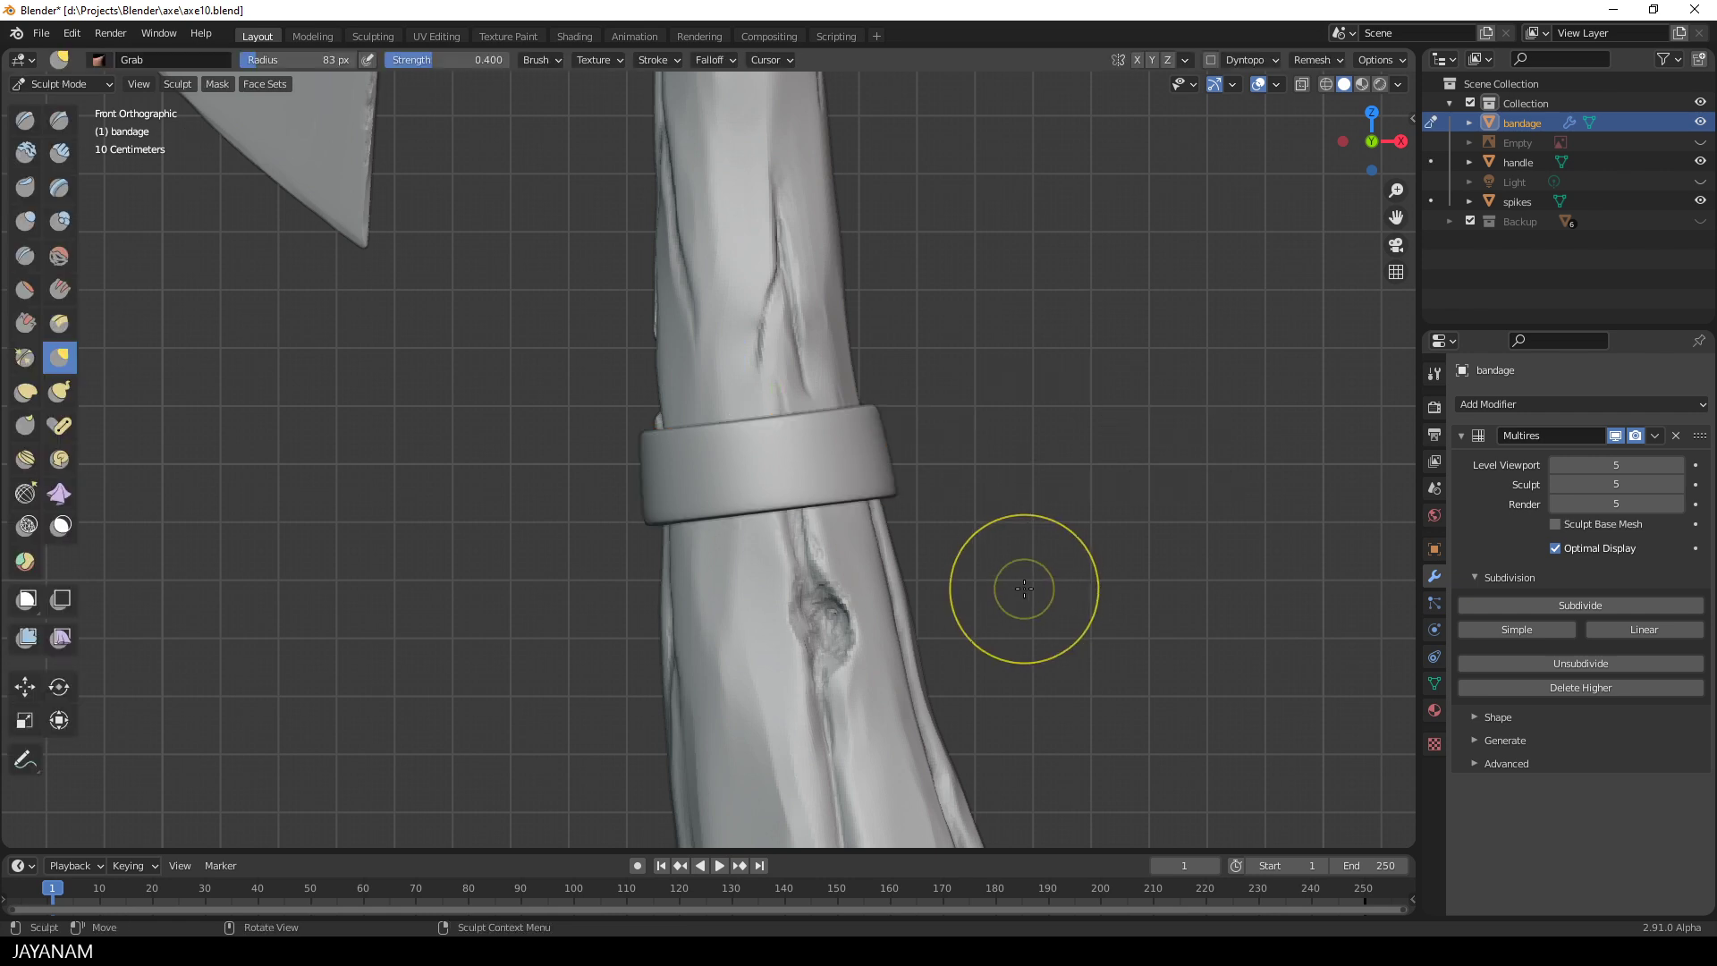
left_click(1555, 524)
middle_click_drag(1028, 385, 1028, 467)
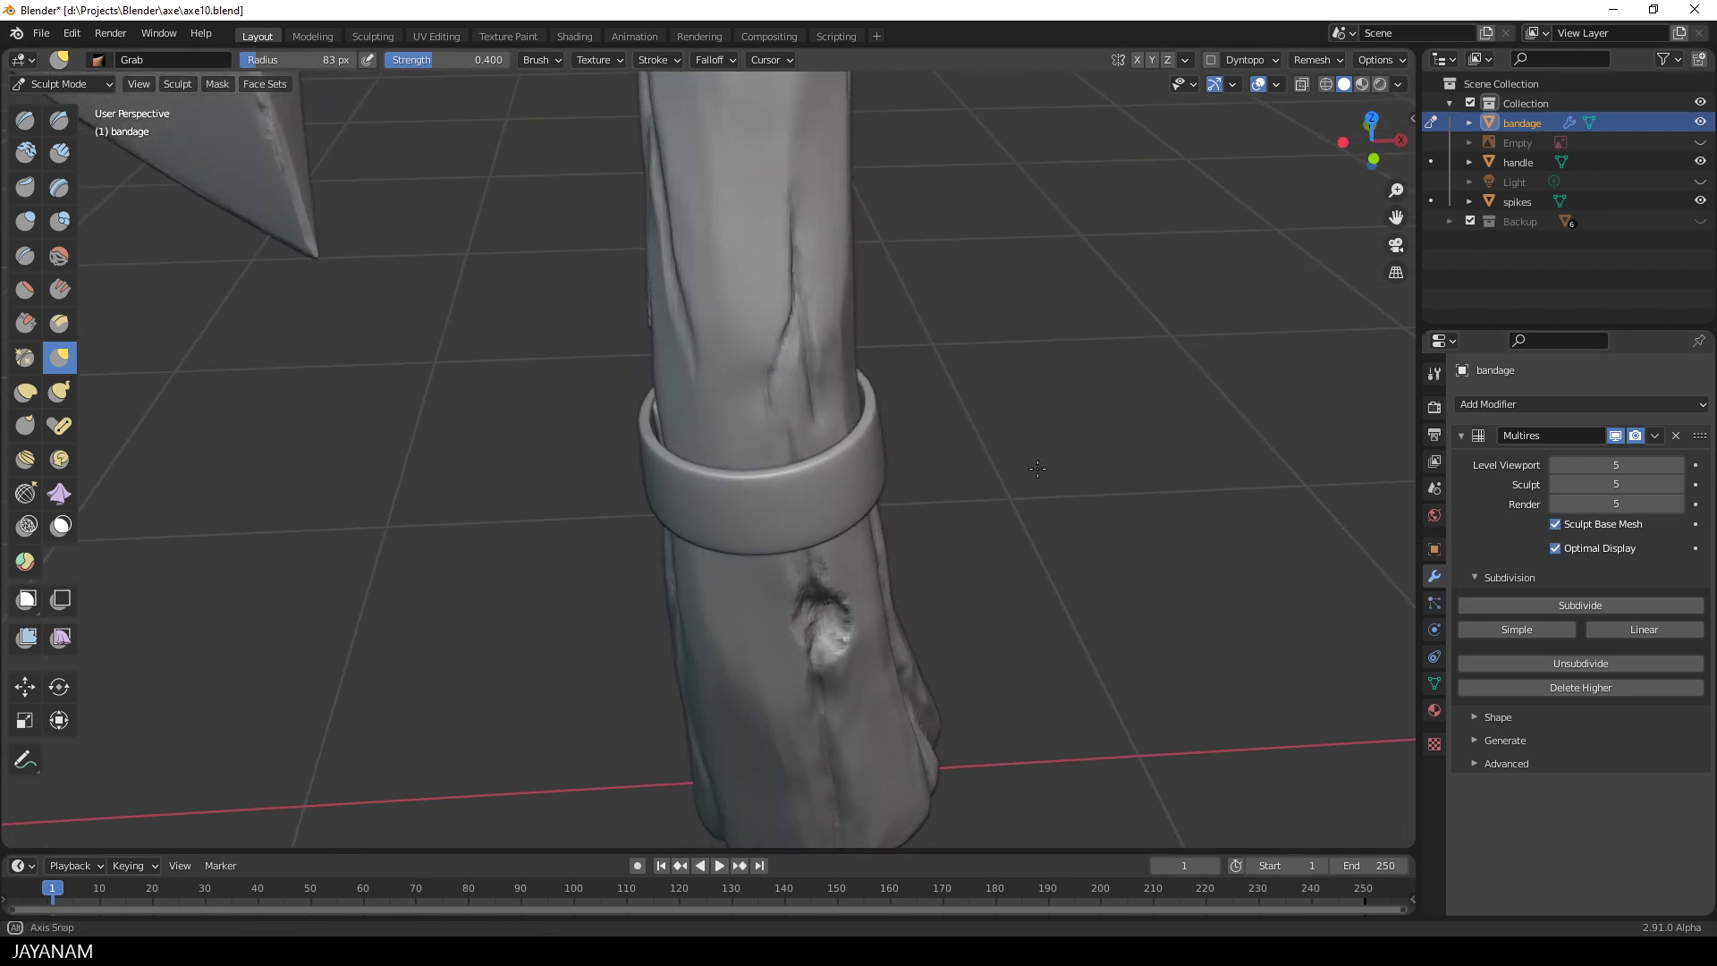
left_click(1557, 485)
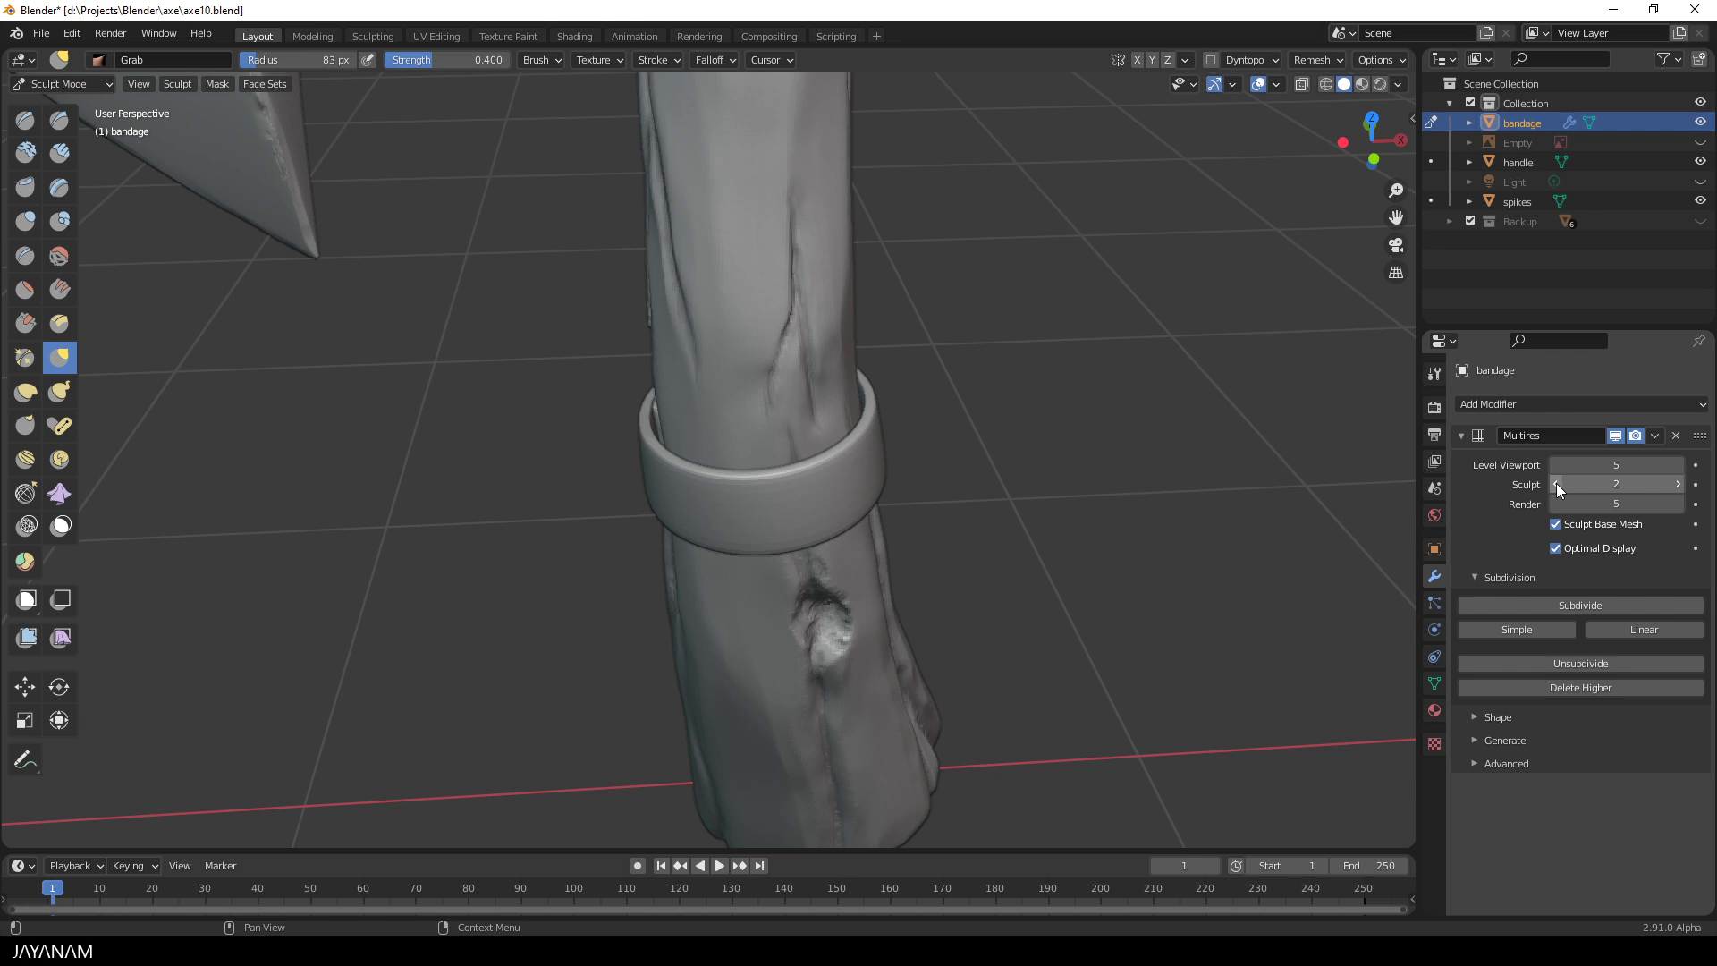
middle_click_drag(1016, 510, 1008, 512)
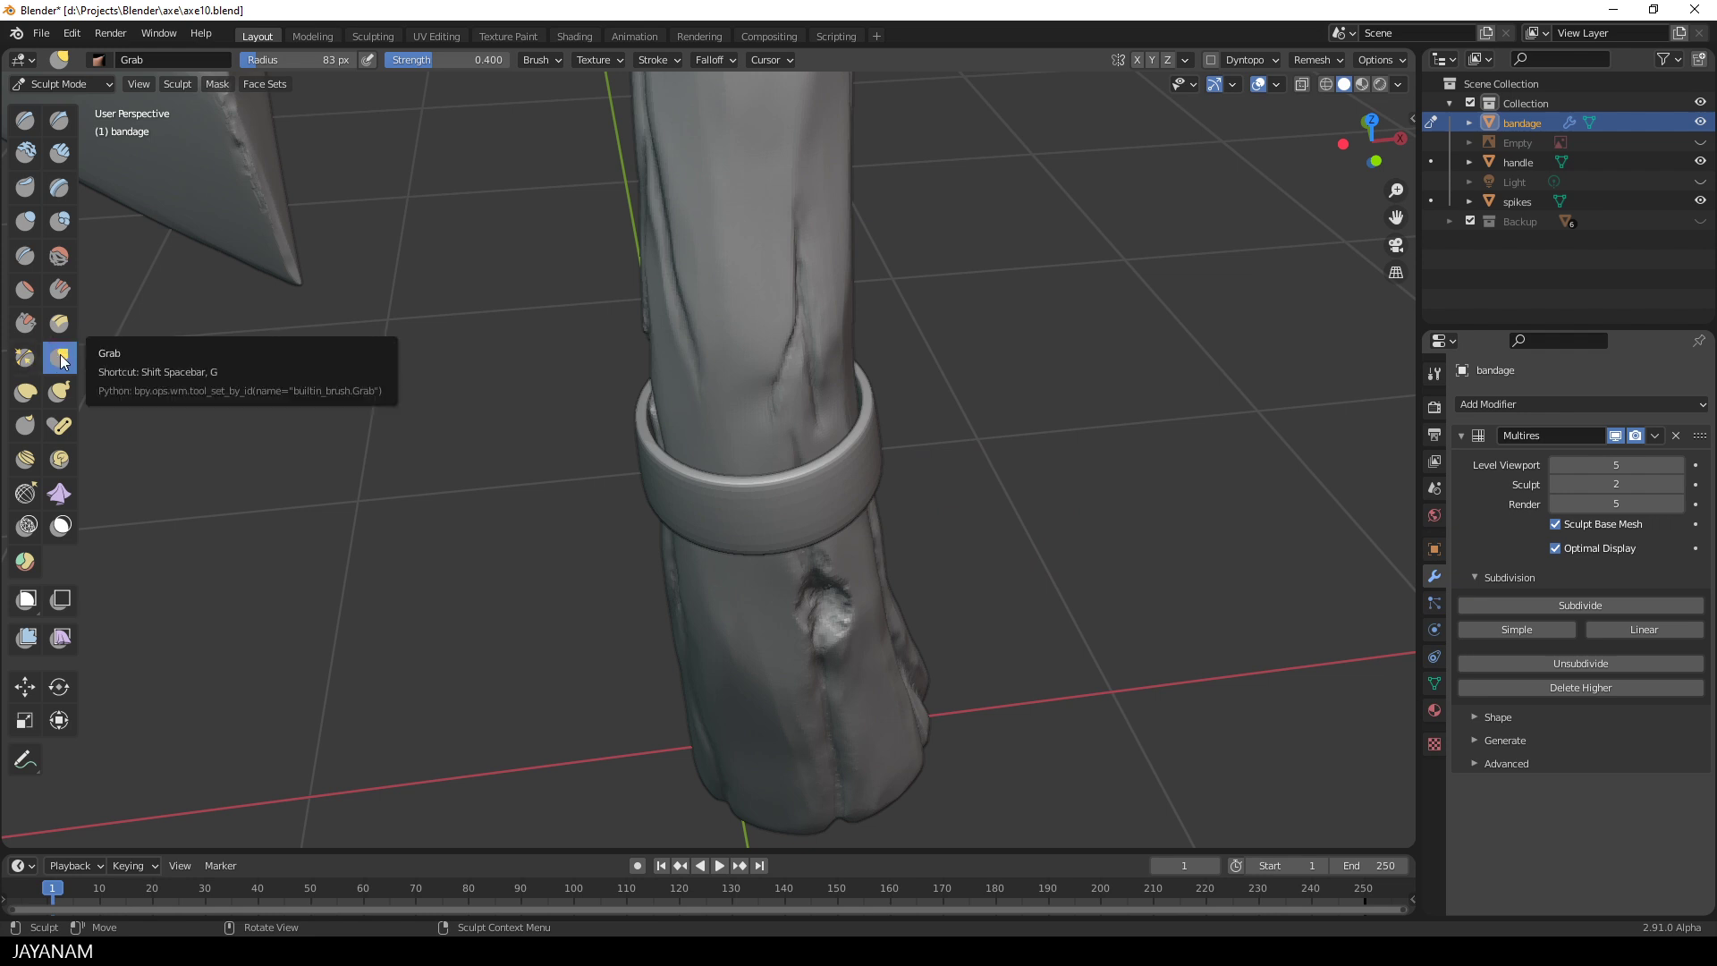
- Pull the bandage's upper rim in toward the handle with the Grab brush at an 83 px radius
middle_click_drag(863, 451, 796, 481)
scroll(777, 494, "up", 3)
left_click_drag(570, 426, 610, 444)
middle_click_drag(671, 419, 924, 403)
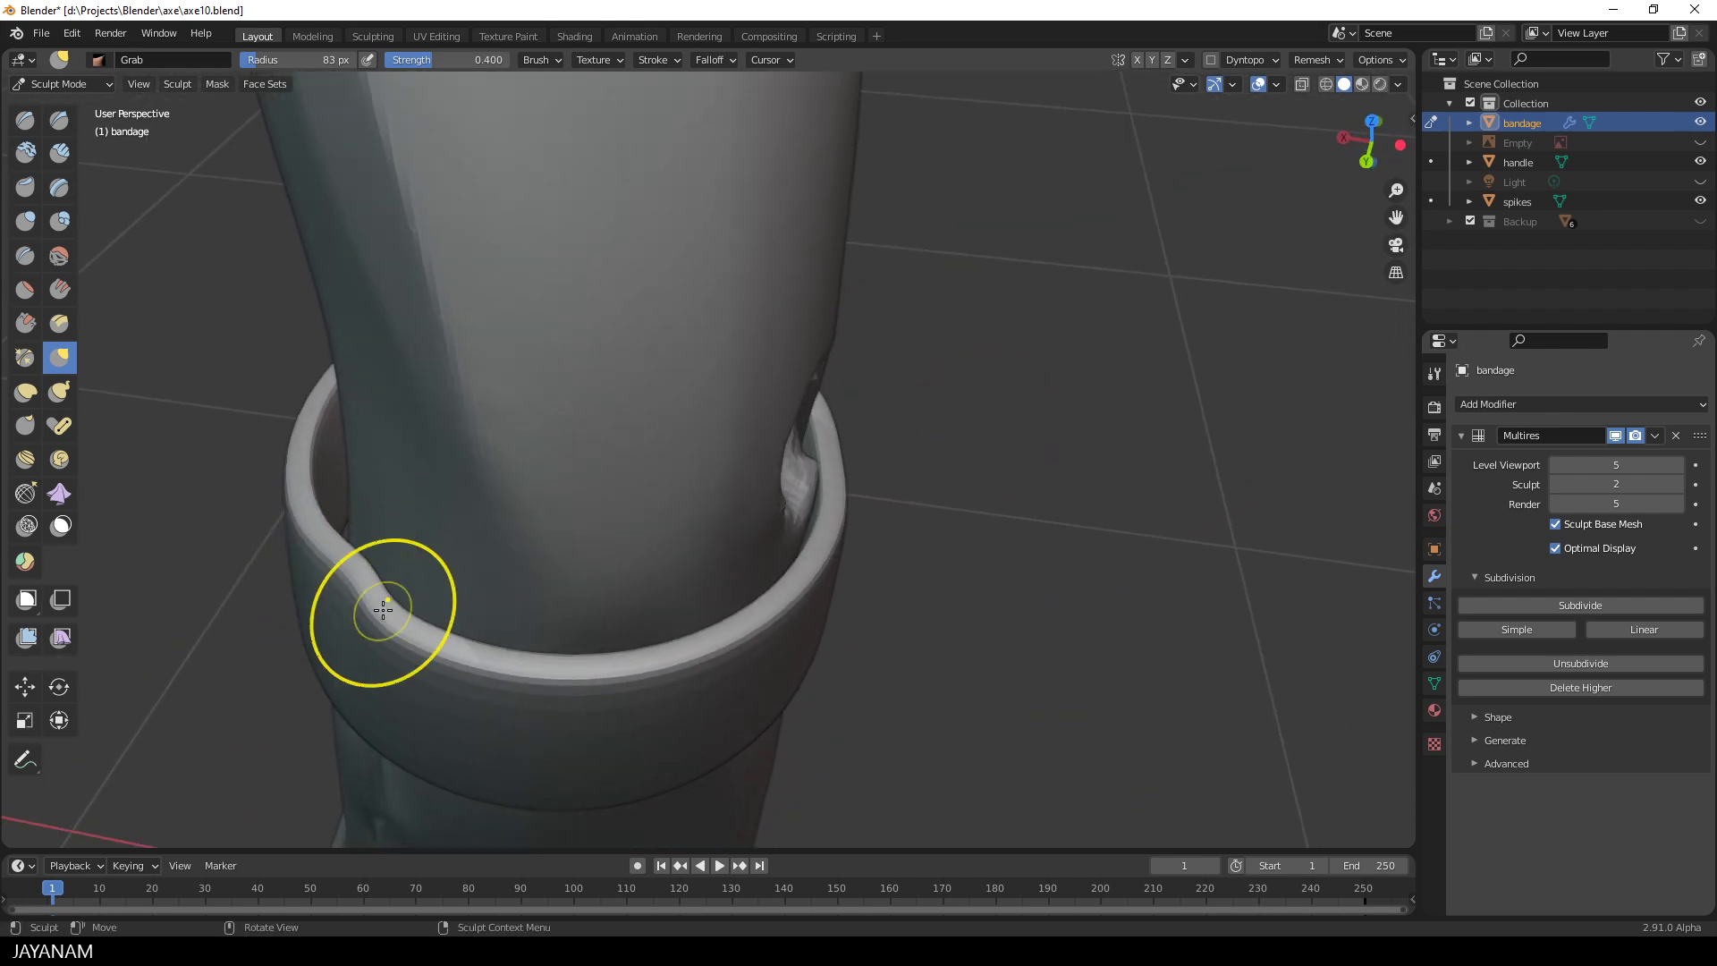
- Enlarge the Grab brush radius to 129 px and pull the bandage's rims closer to the handle all around
key("f")
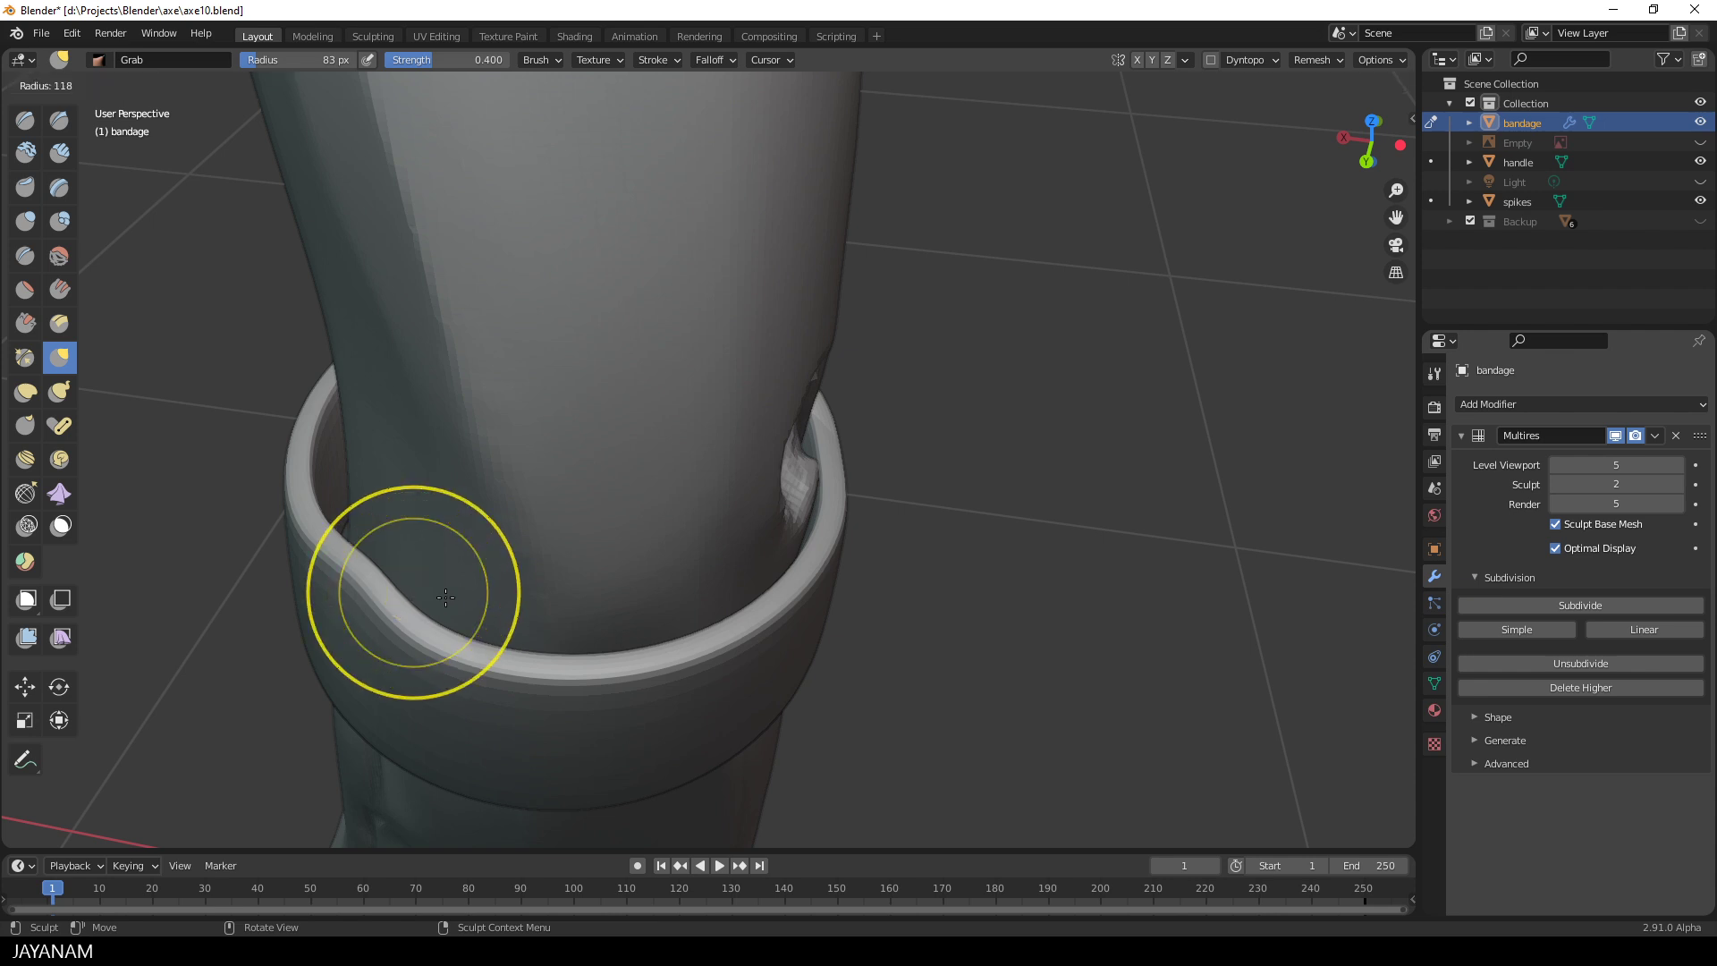
left_click(454, 591)
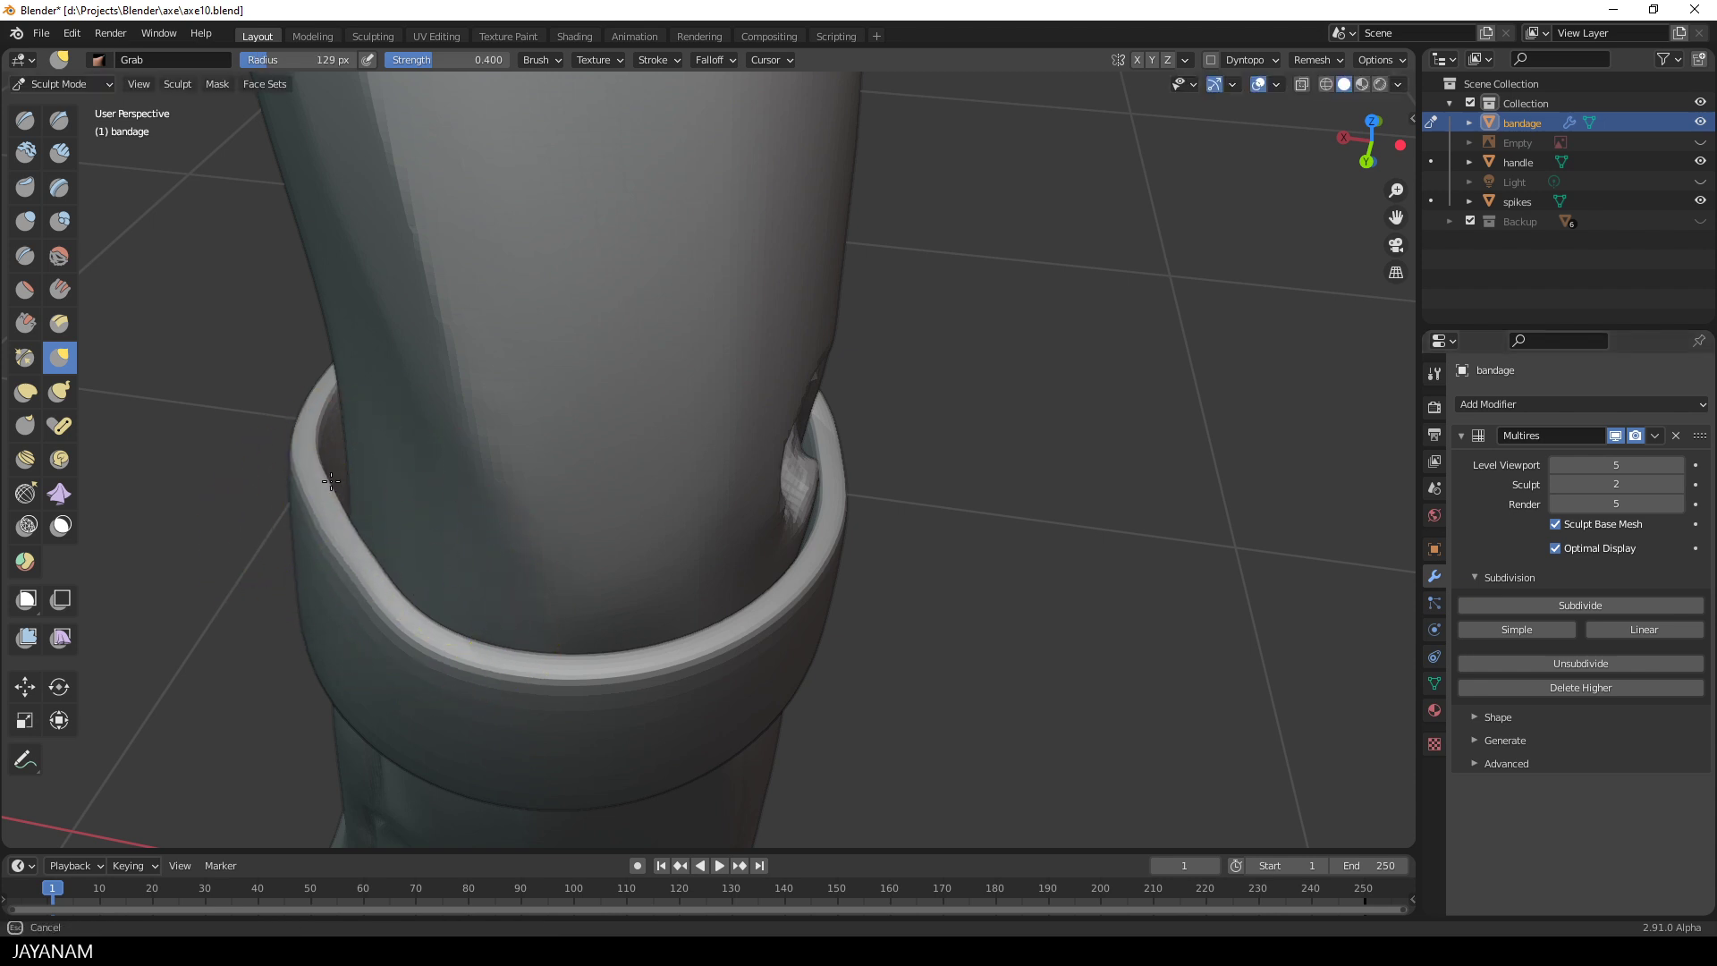
mouse_move(336, 436)
middle_mouse_down()
mouse_move(460, 510)
mouse_move(586, 527)
mouse_move(541, 536)
mouse_move(544, 523)
mouse_move(537, 555)
mouse_move(668, 442)
mouse_move(463, 467)
mouse_move(467, 491)
mouse_move(472, 524)
mouse_move(483, 403)
mouse_move(548, 287)
middle_mouse_up()
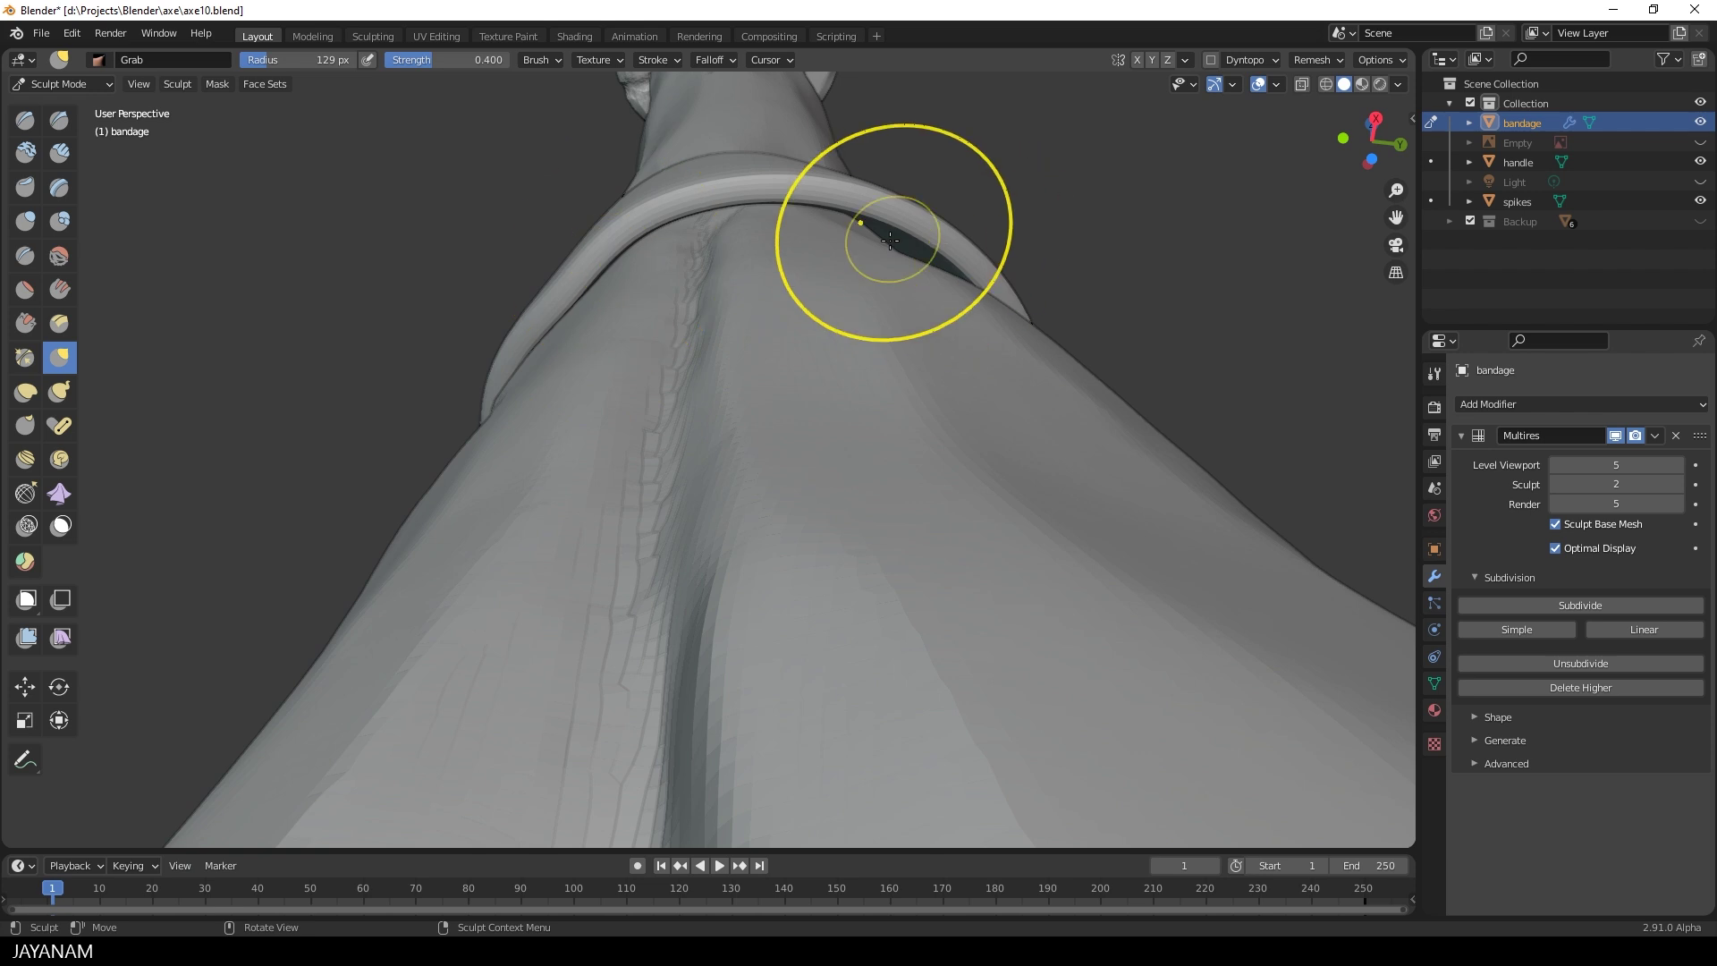
middle_click_drag(1207, 265, 924, 276)
middle_click_drag(1189, 287, 873, 374)
middle_click_drag(453, 364, 831, 360)
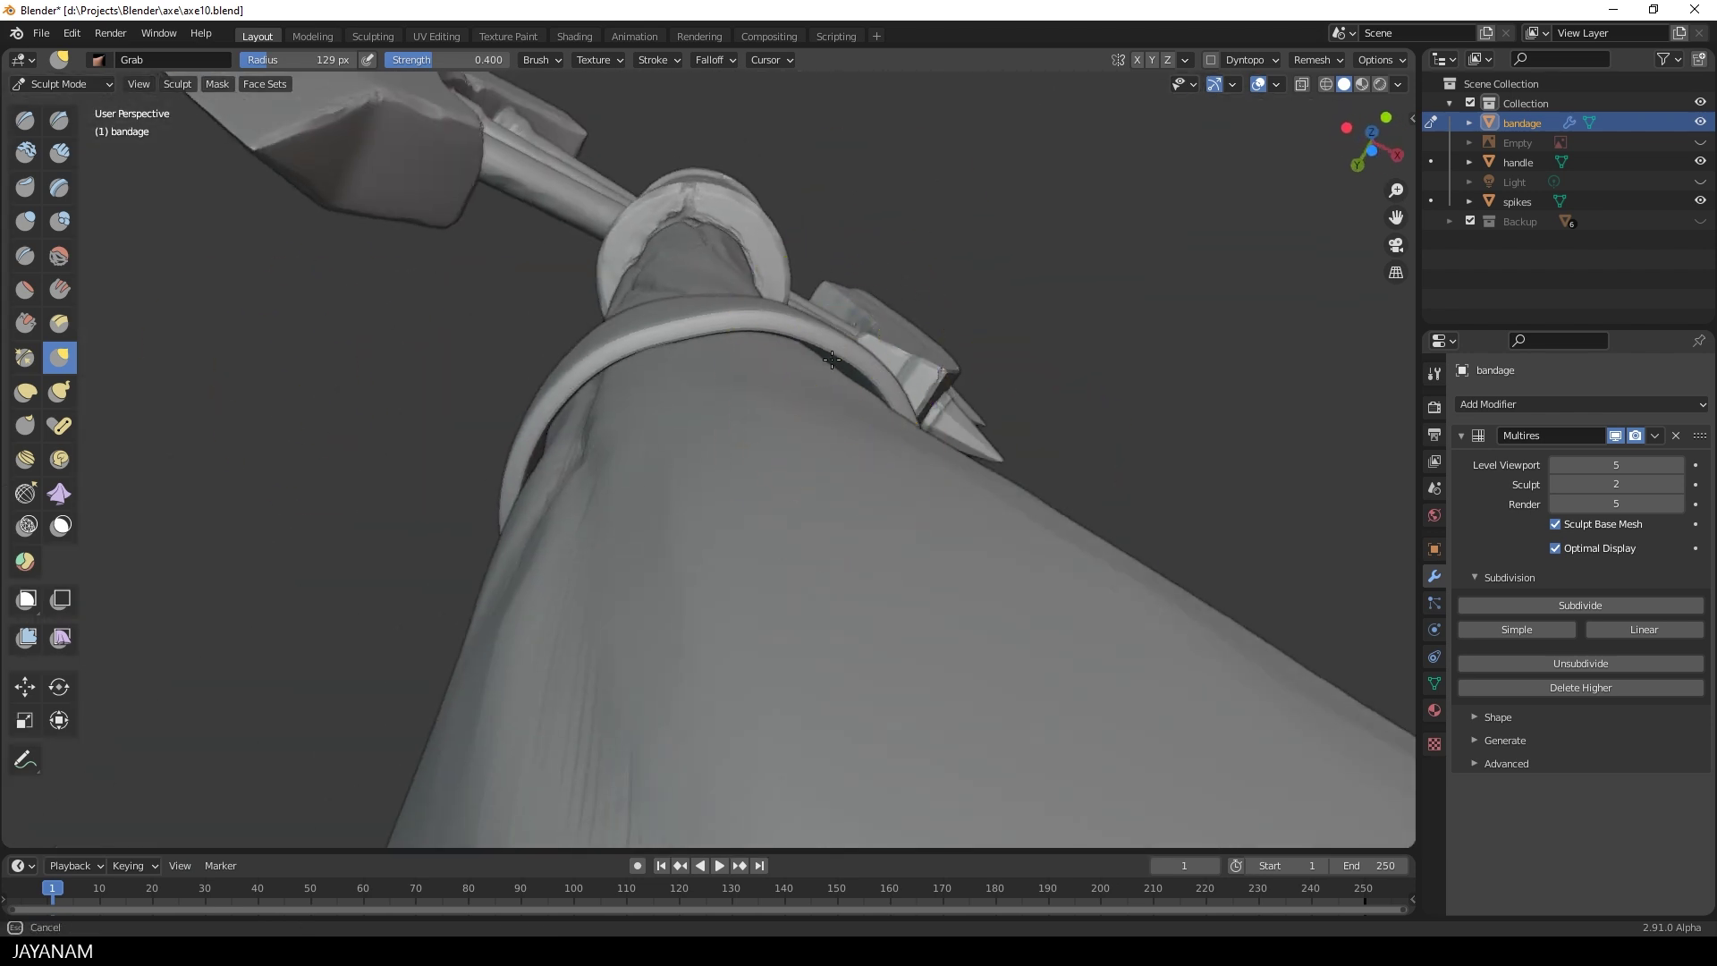
middle_click_drag(496, 413, 701, 391)
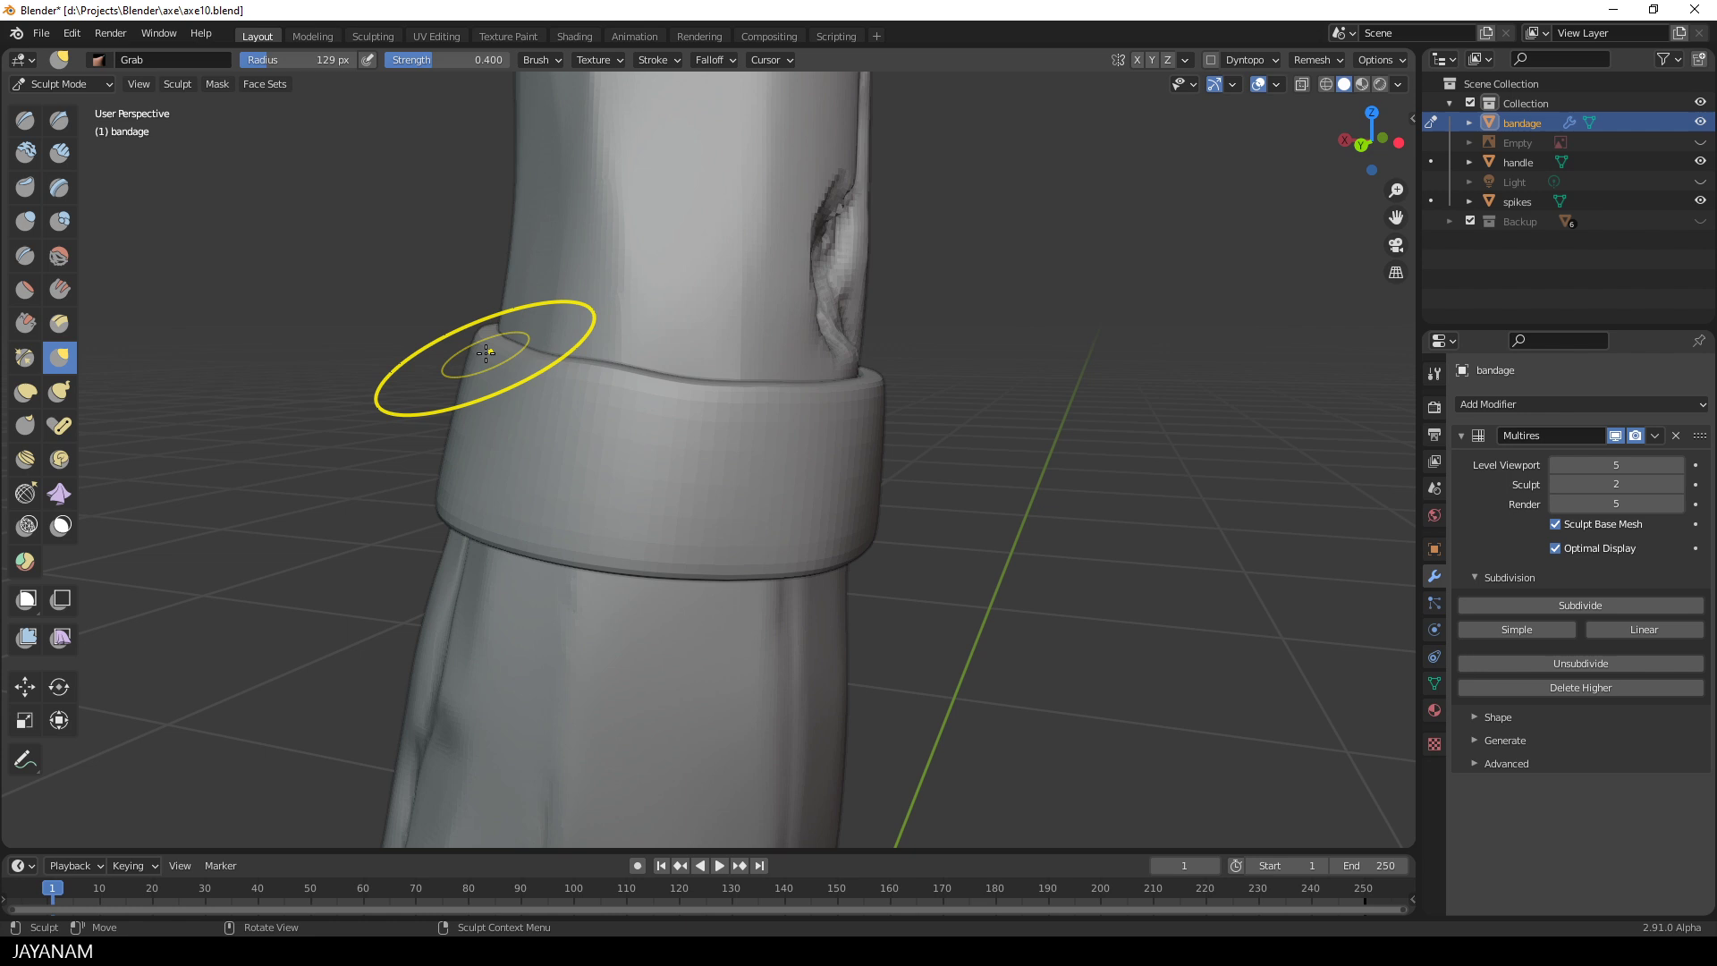
middle_click_drag(486, 364, 752, 377)
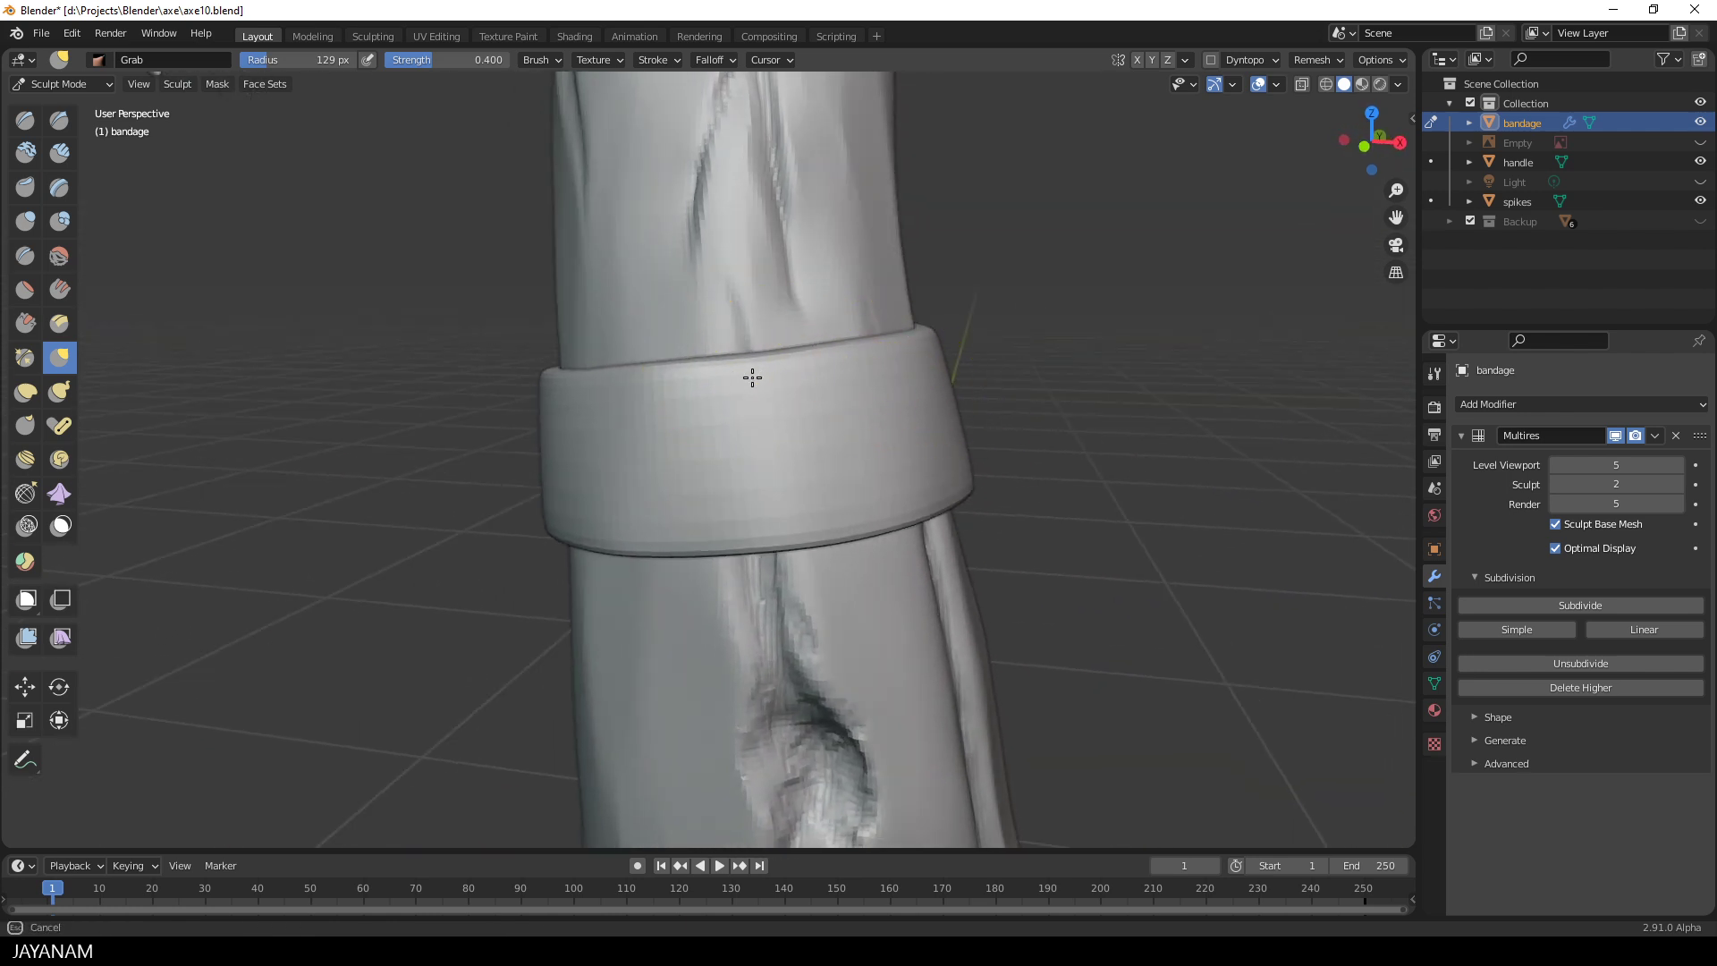
scroll(1124, 548, "down", 3)
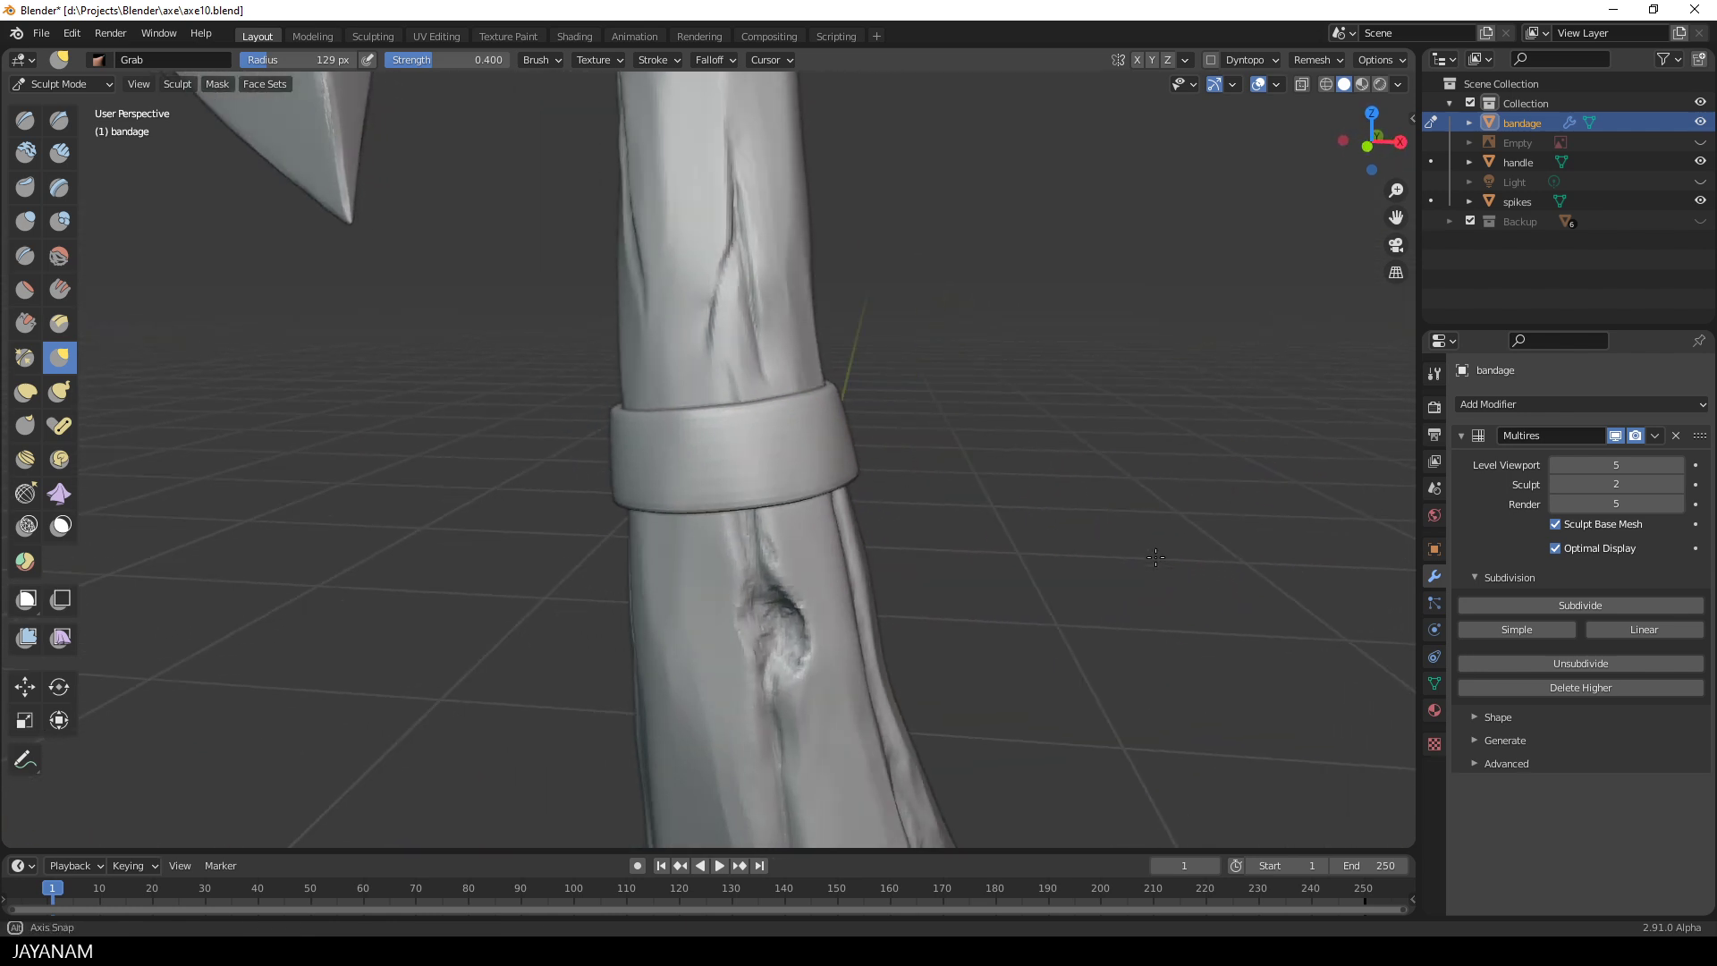
- Check the bandage's reshaped base mesh in Edit Mode, return to Sculpt Mode in front view and save the file
key("Tab")
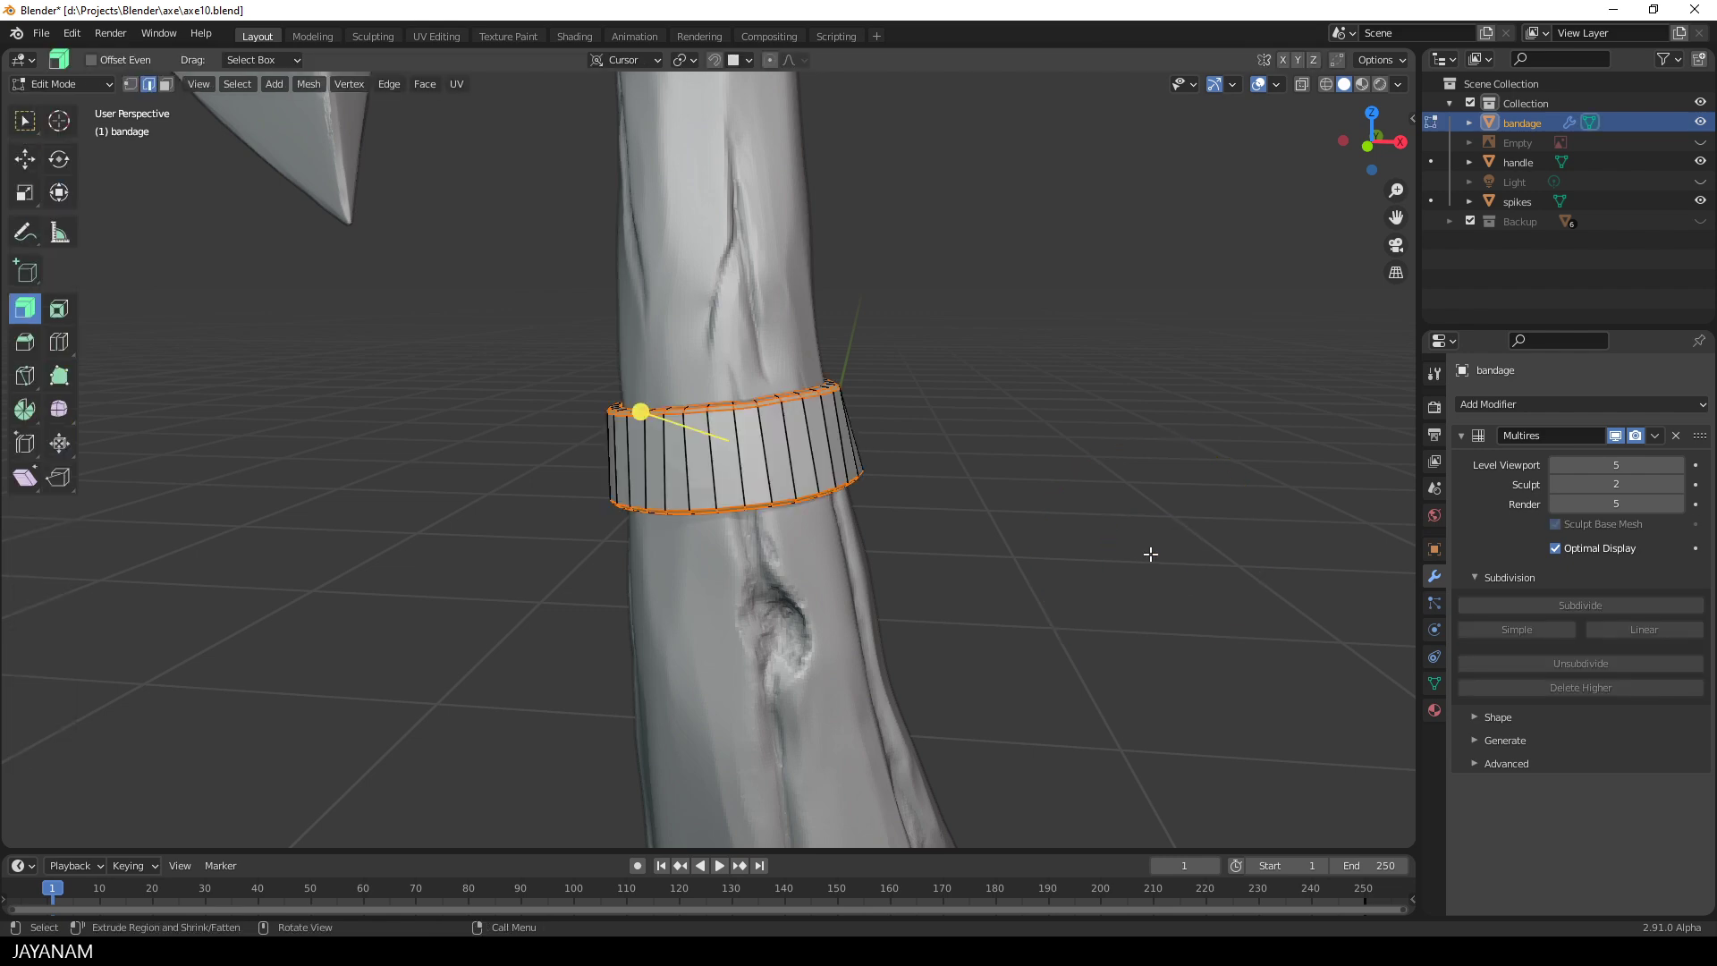
middle_click_drag(1050, 481, 1033, 511)
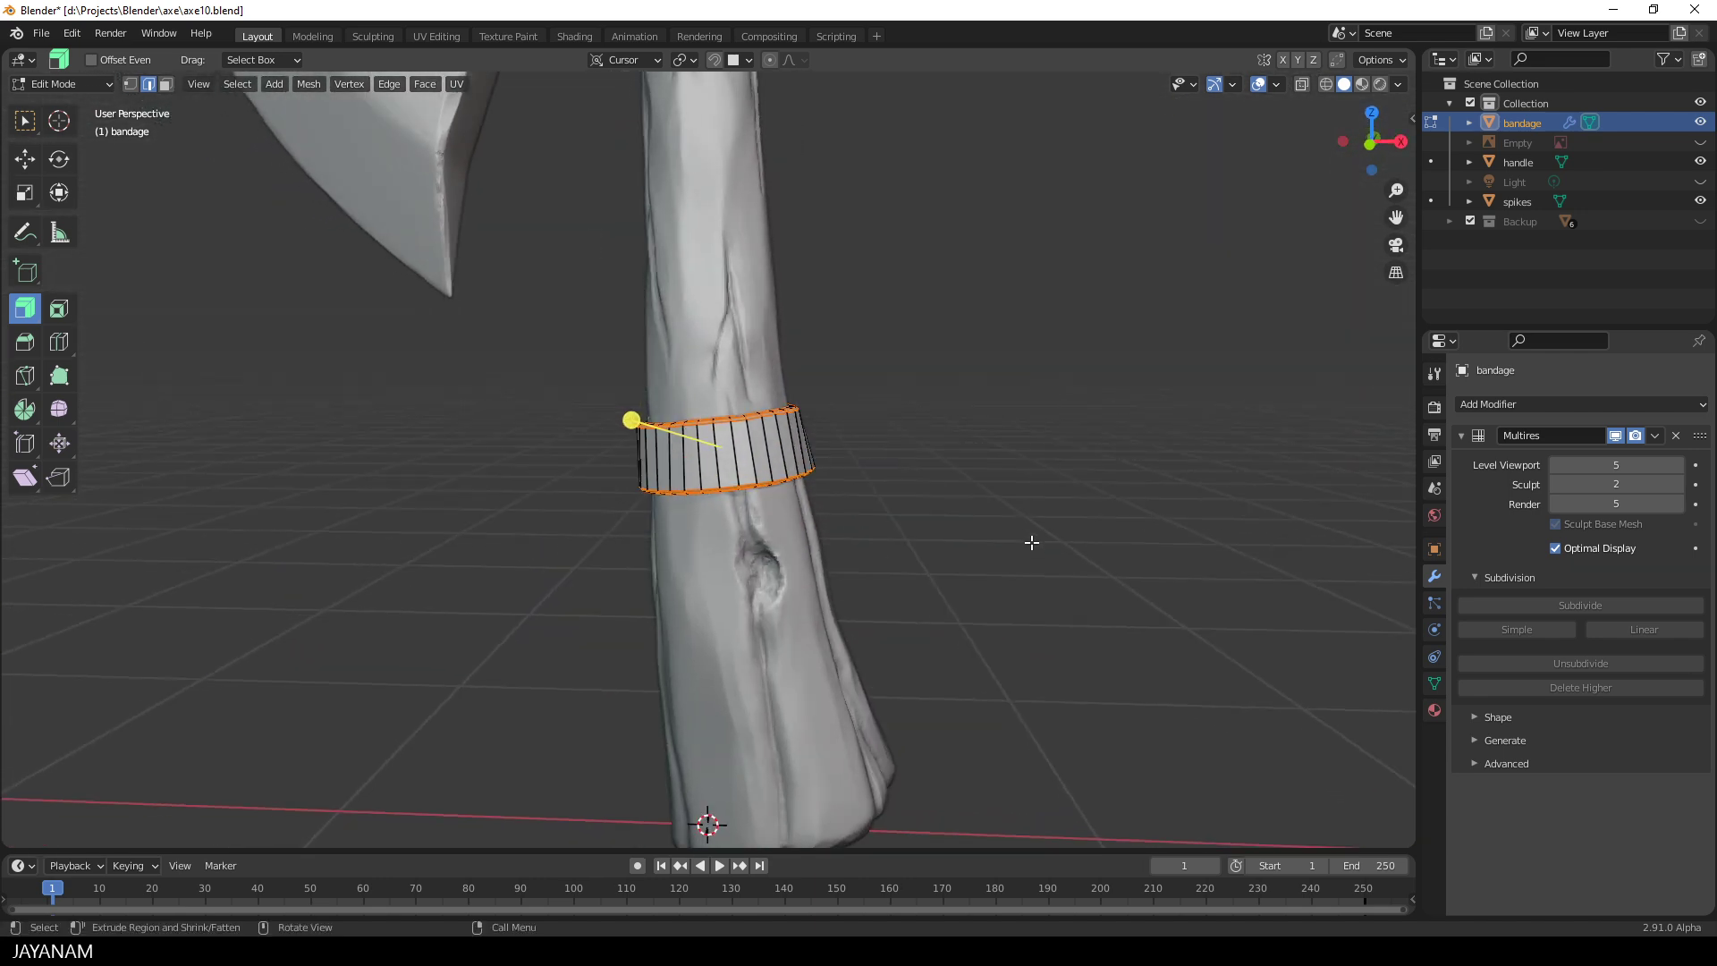
key("Tab")
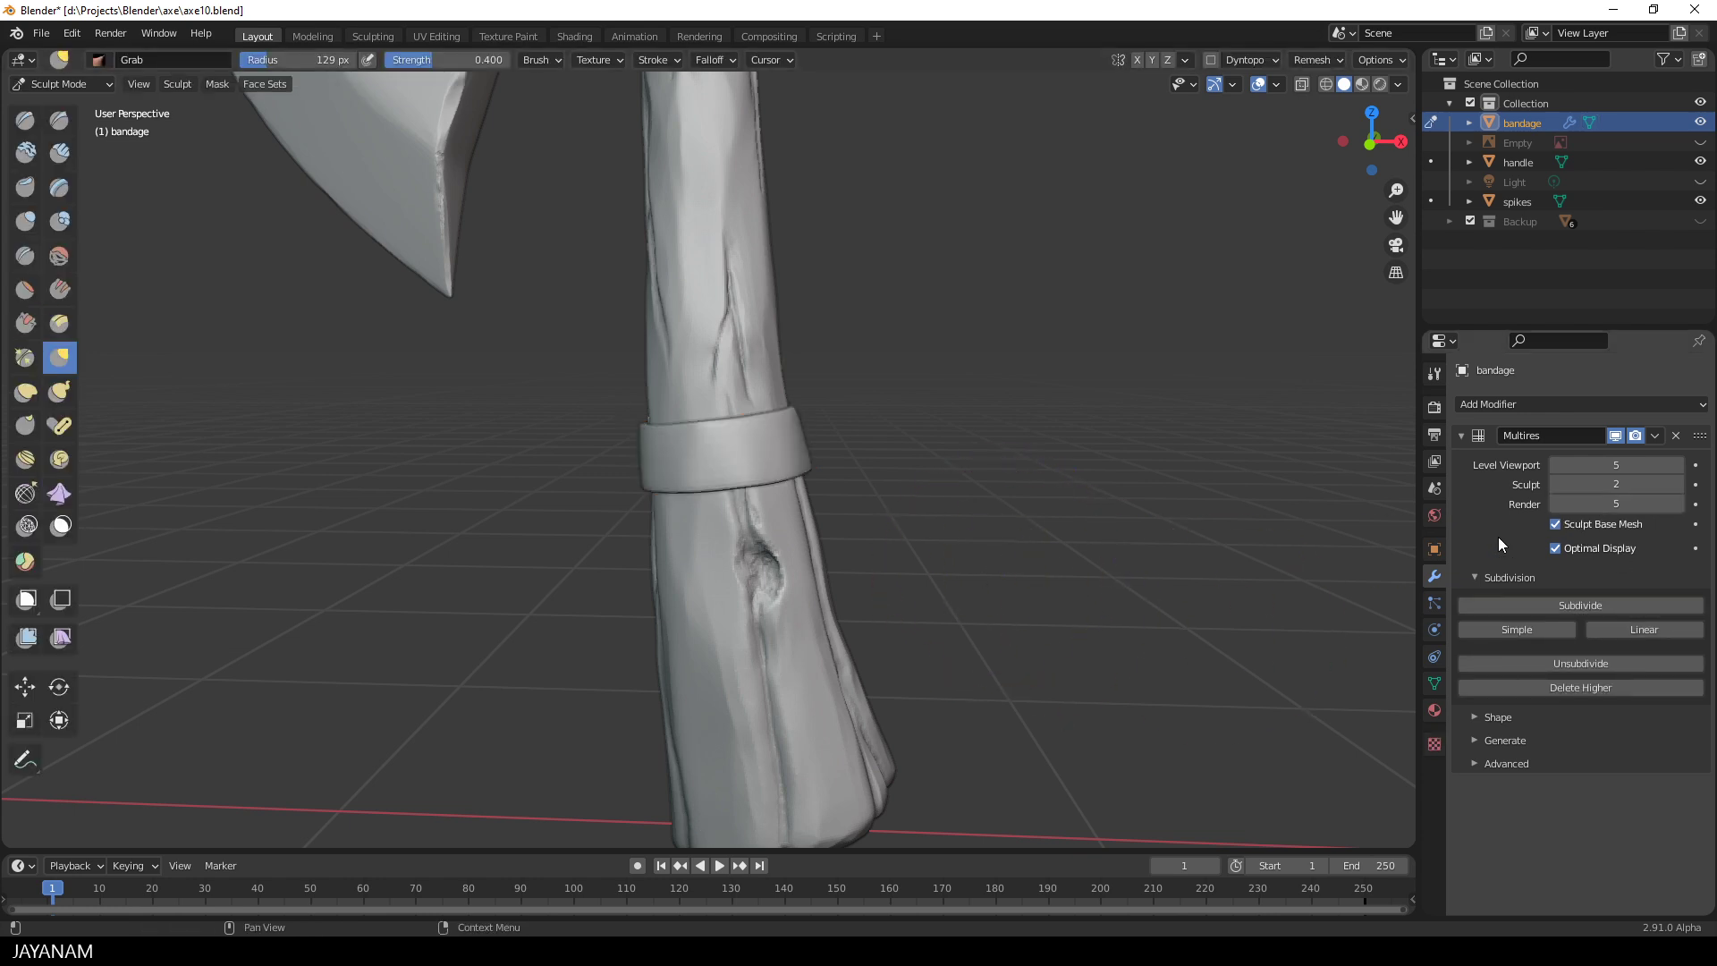
middle_click_drag(1035, 683, 1041, 662)
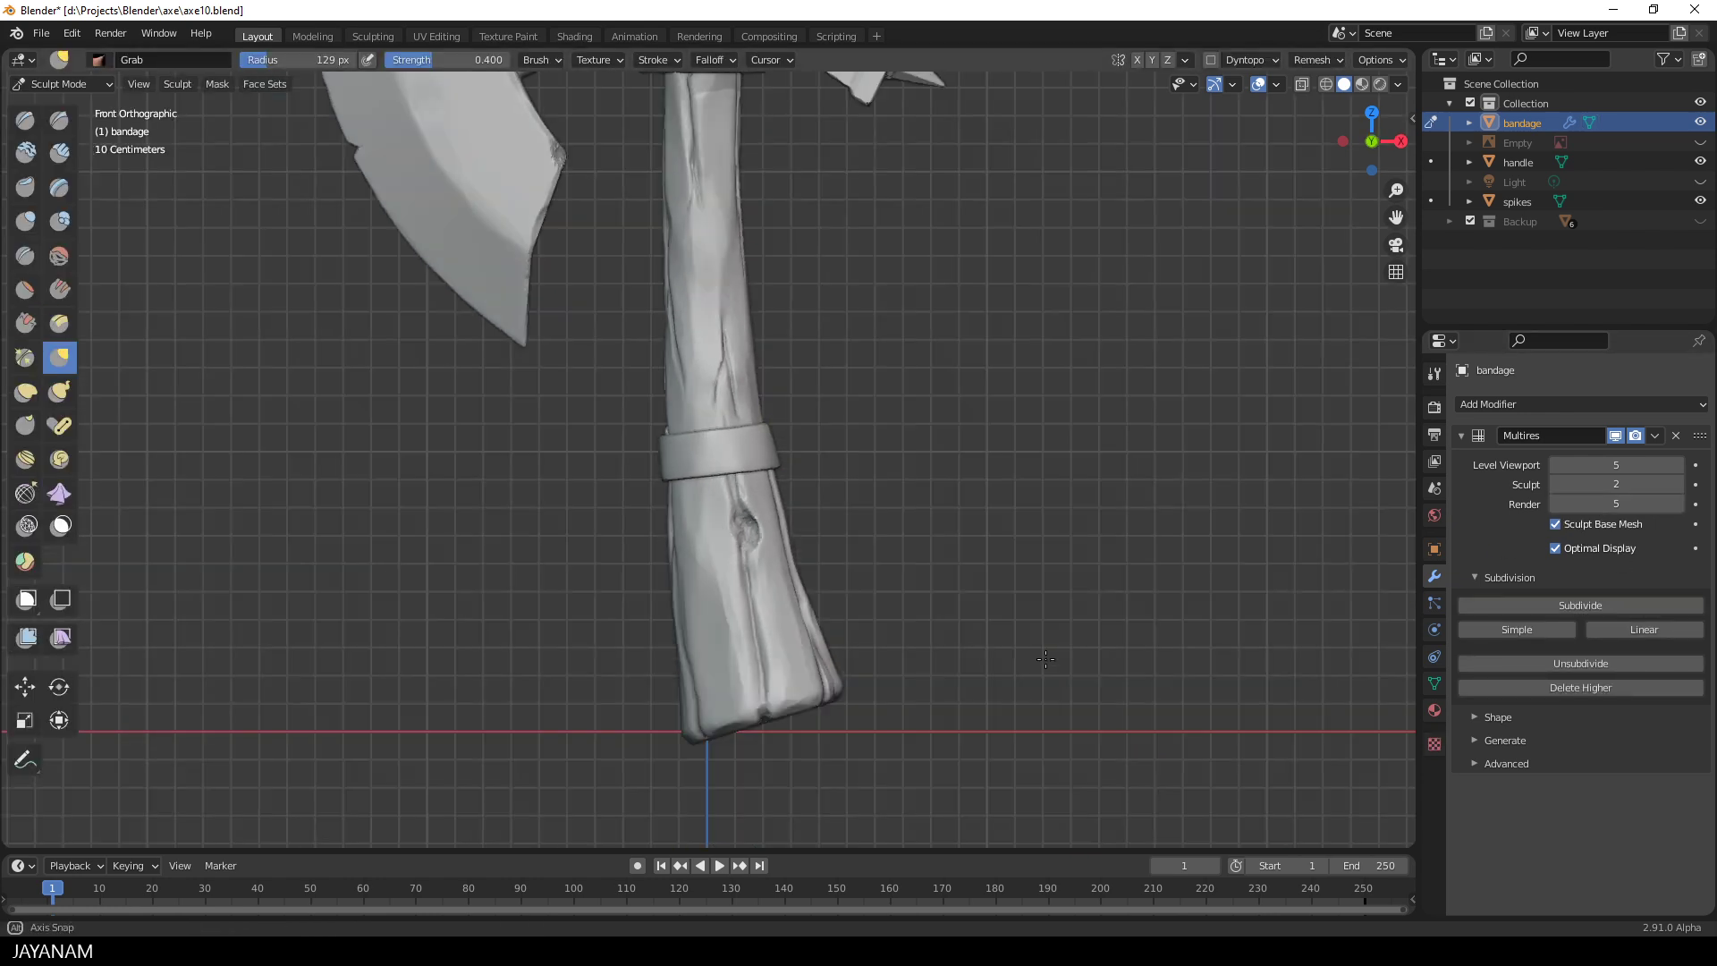
- In Edit Mode, duplicate the bandage ring just below the original on the handle and scale the copy by 1.052
scroll(990, 614, "up", 3)
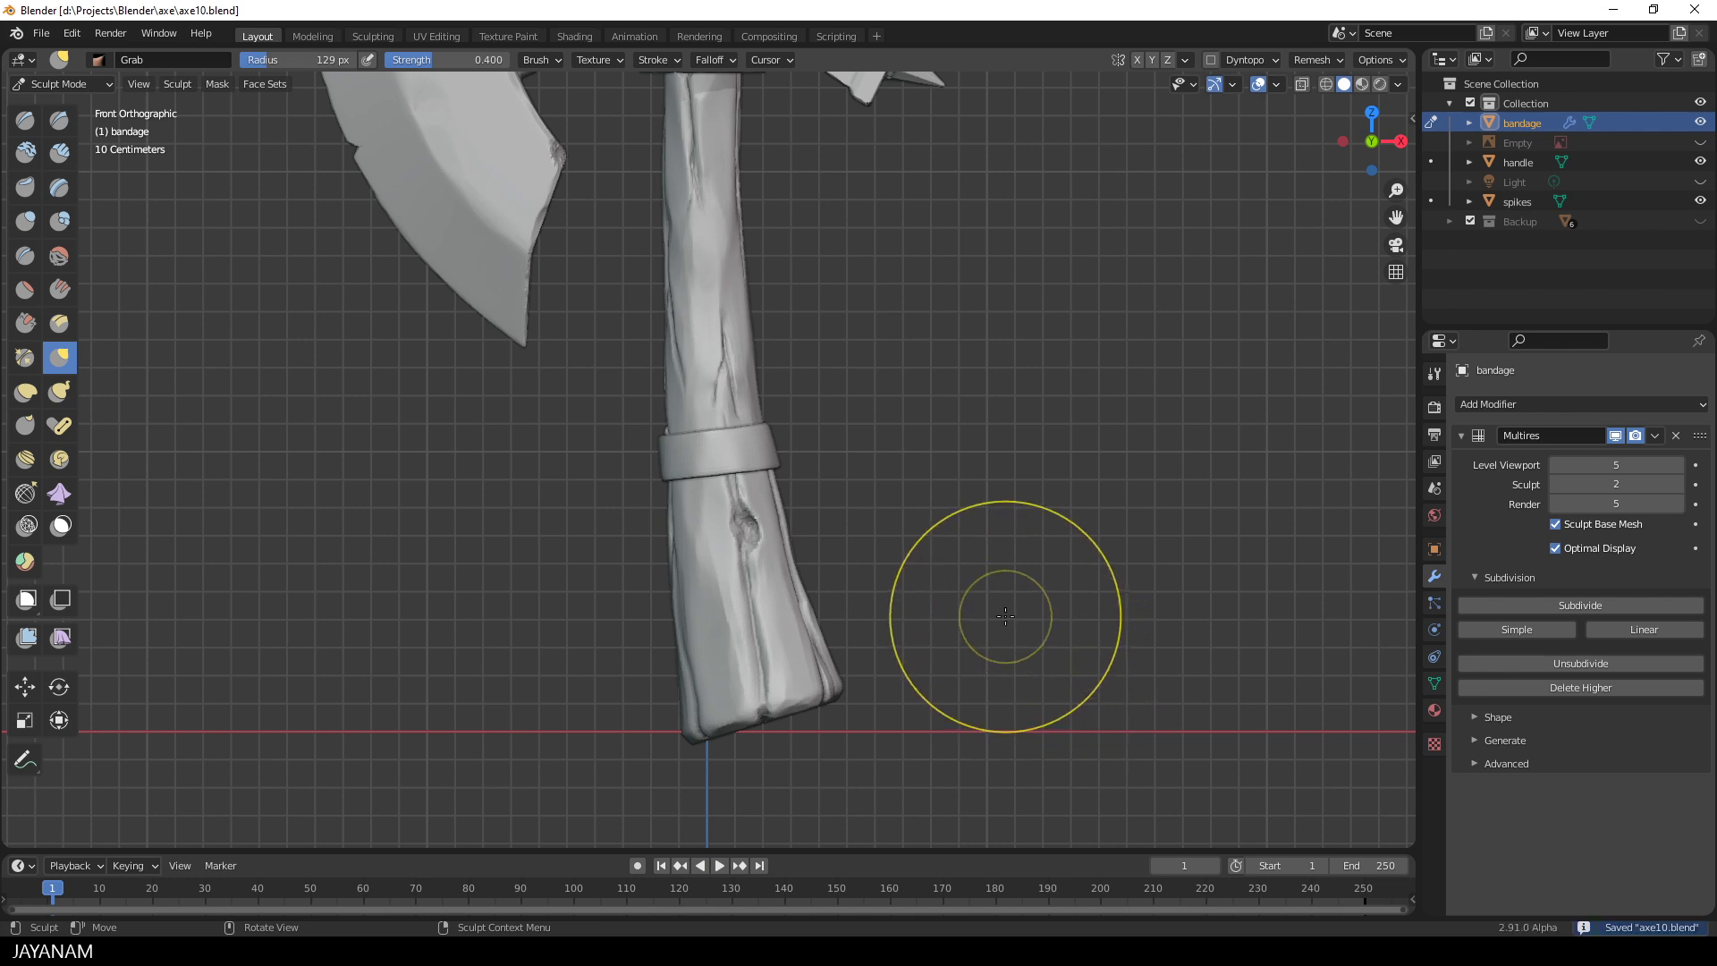
key("Tab")
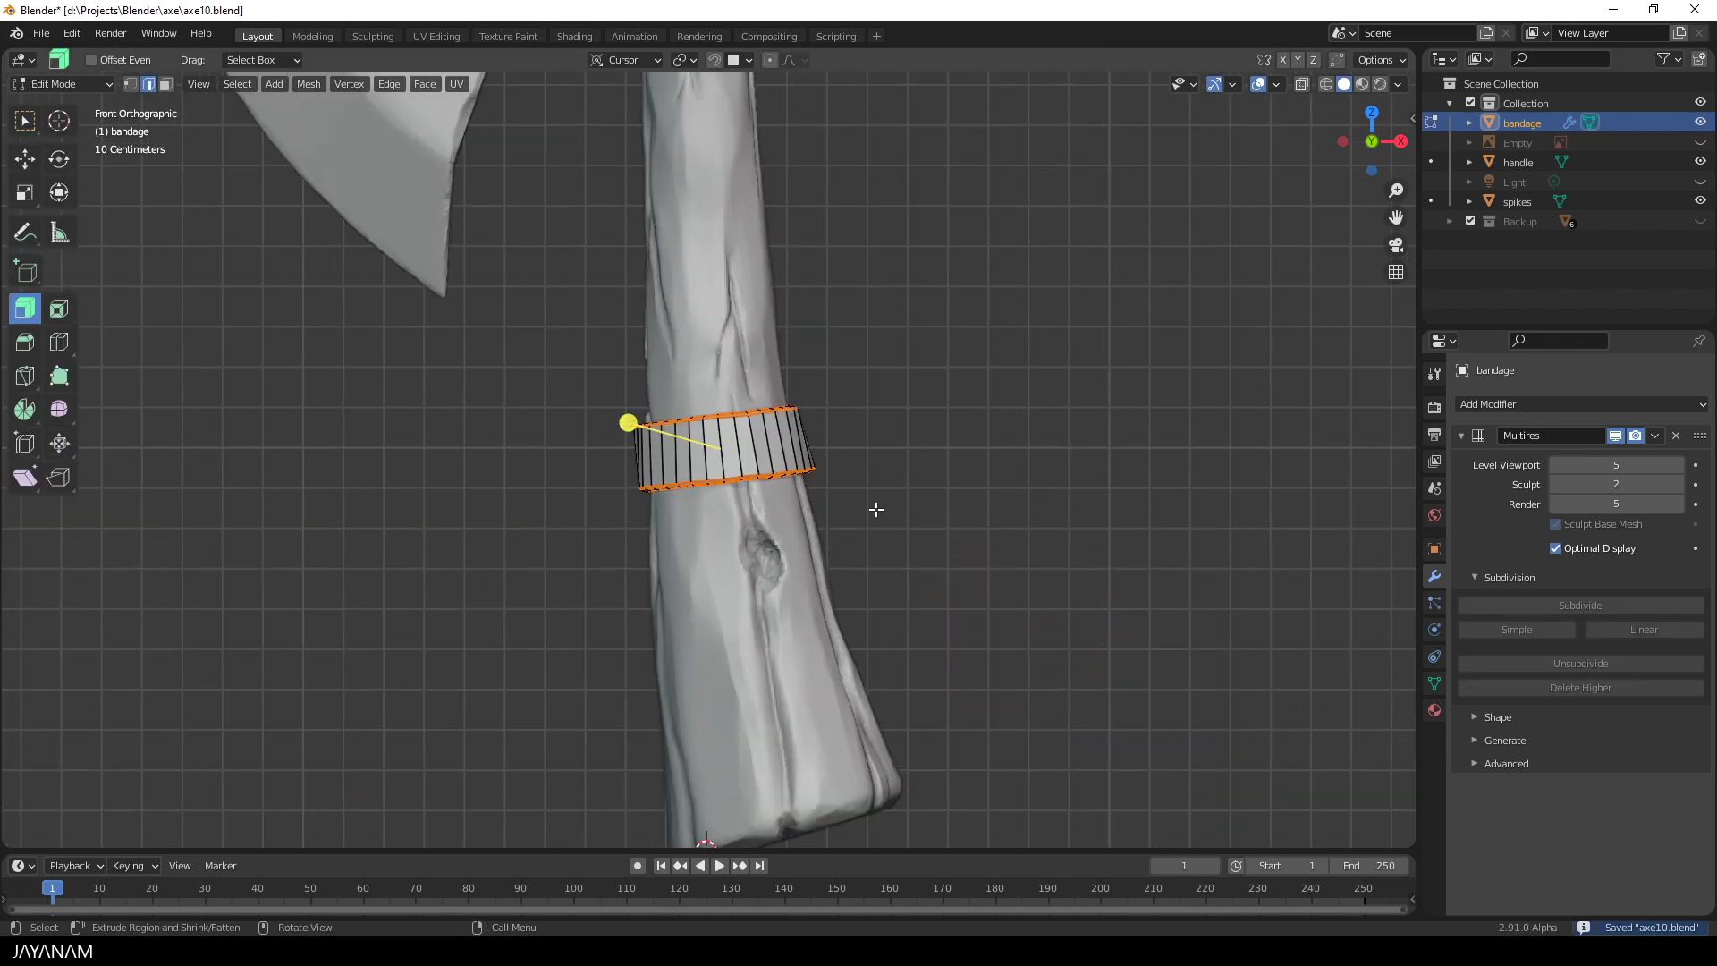
scroll(881, 519, "down", 2)
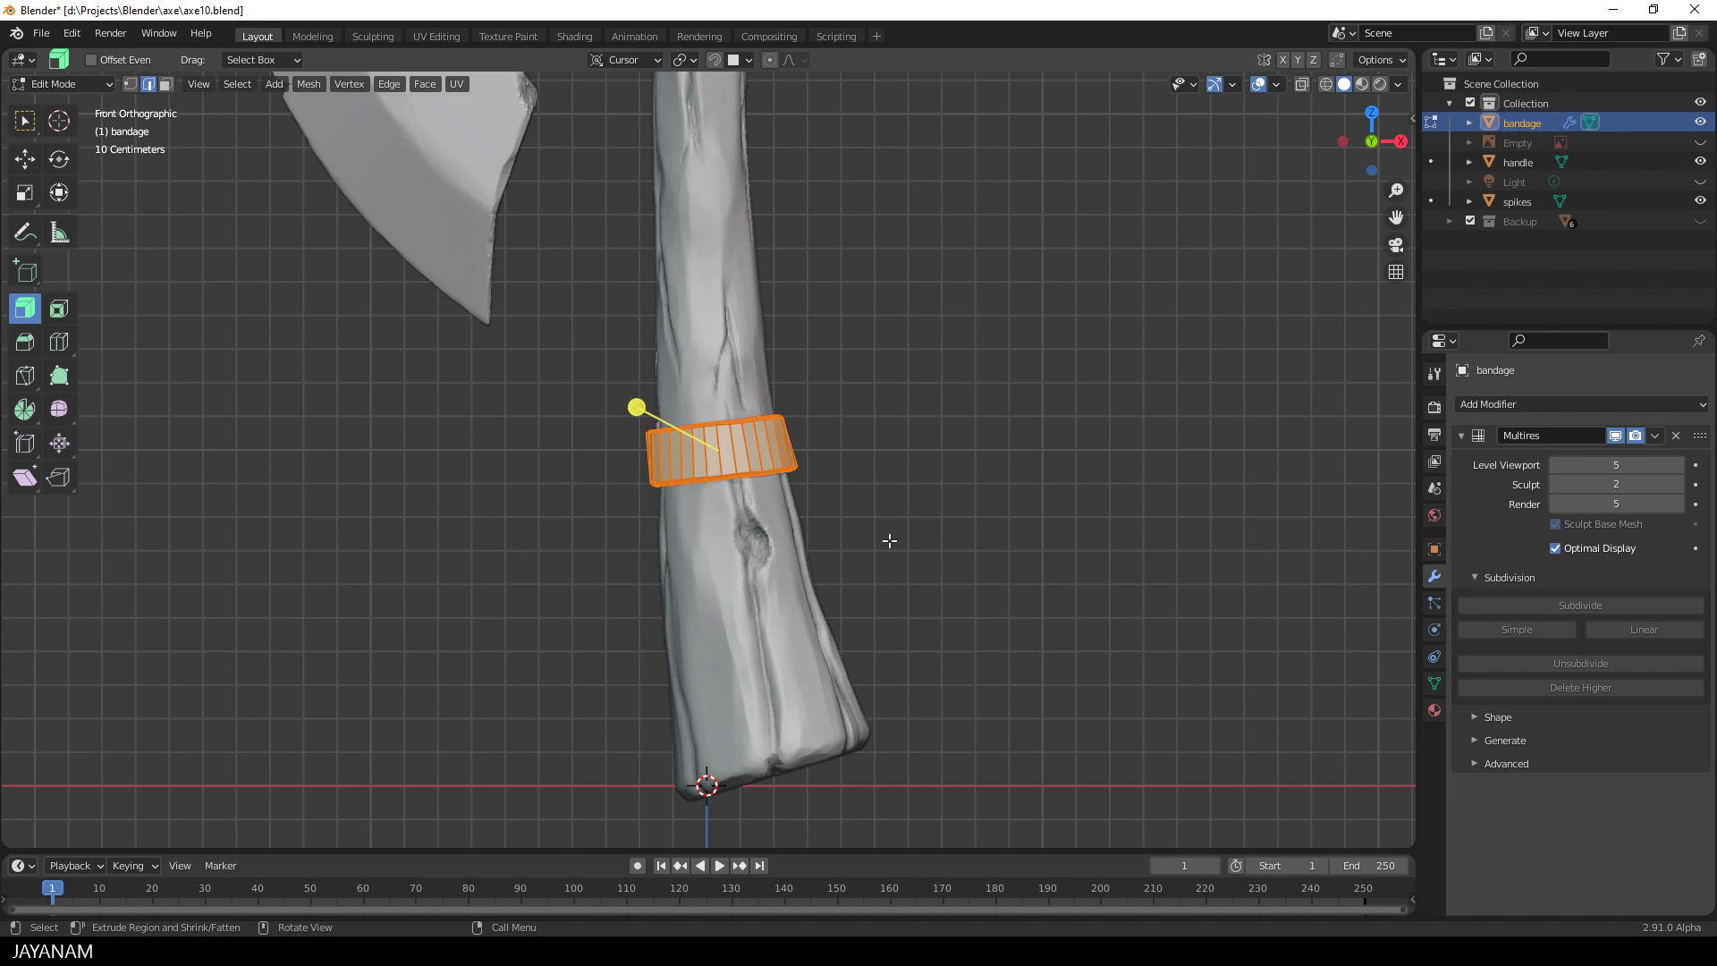
key("g")
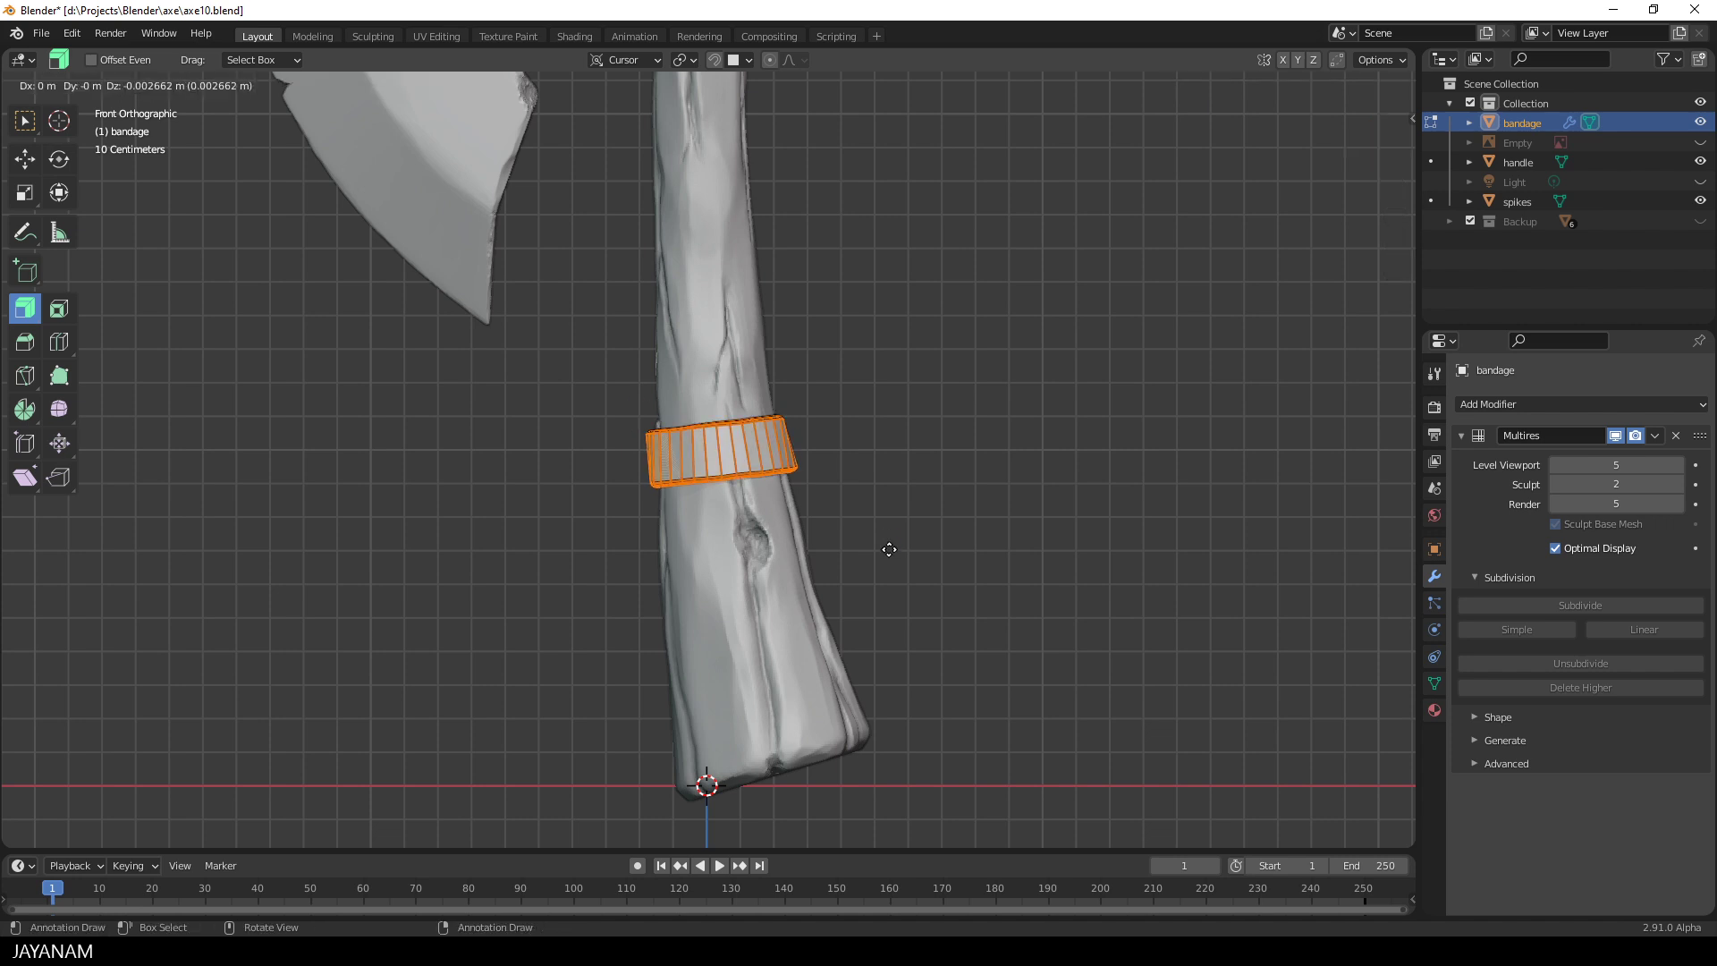
left_click(899, 607)
key("s")
left_click(909, 606)
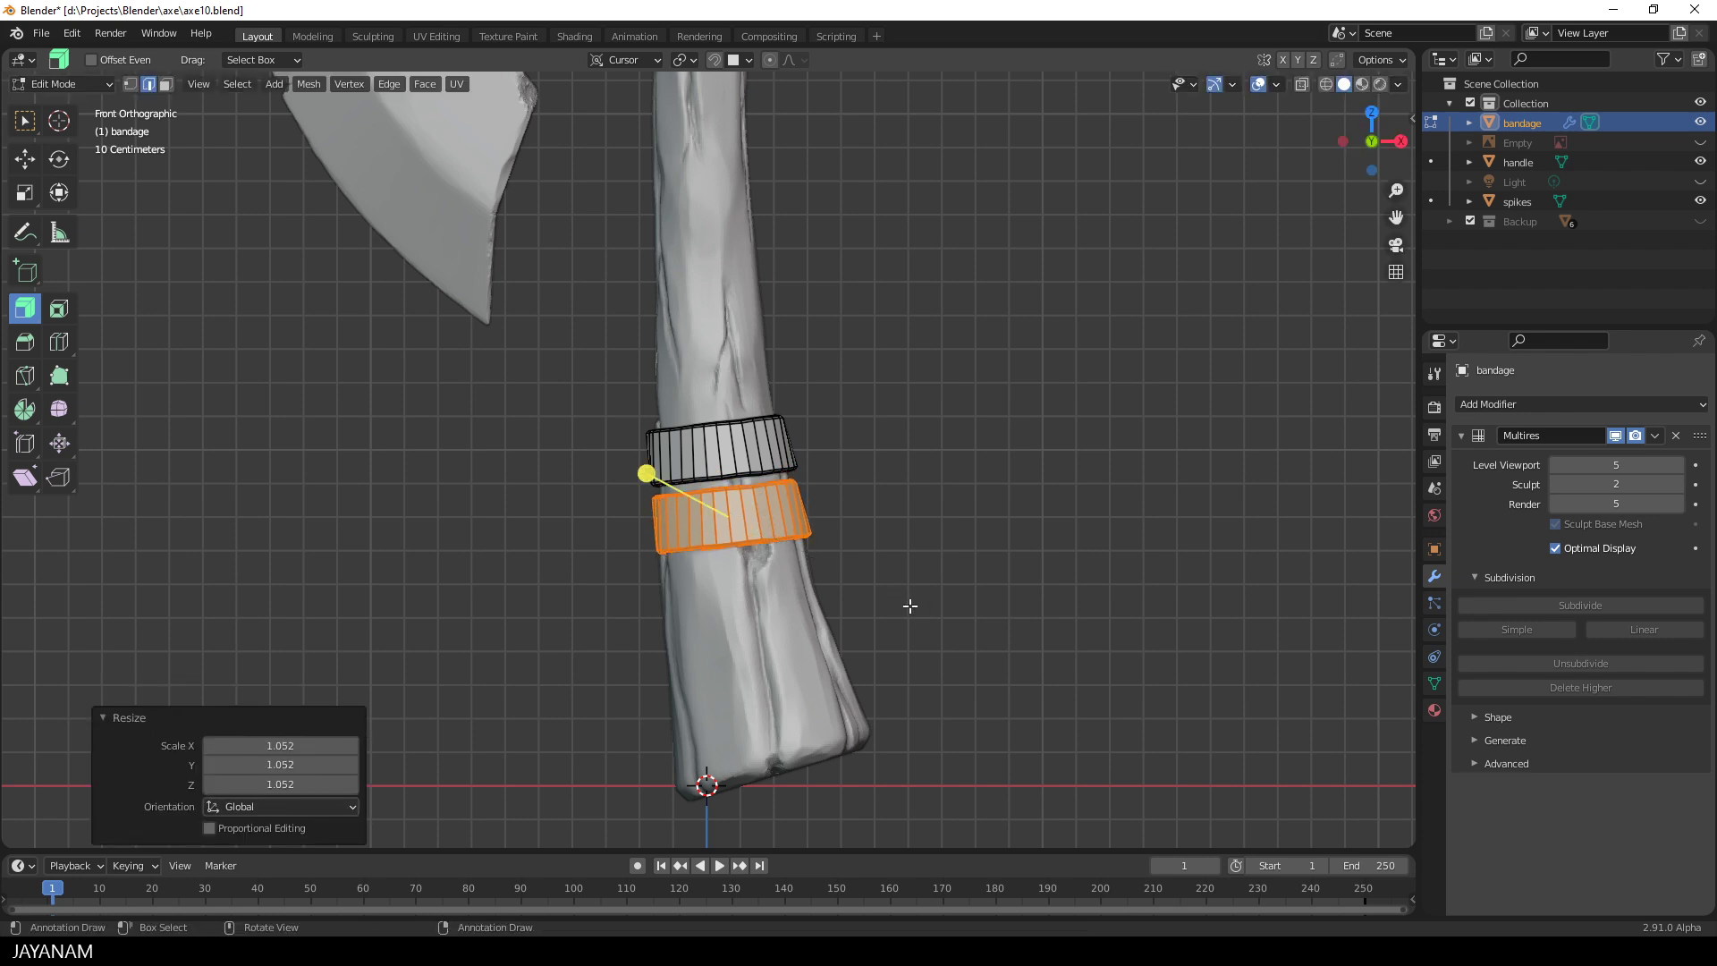
- Rotate the second ring by -9.44° and shift it about -0.011 m in X and 0.013 m in Z
key("r")
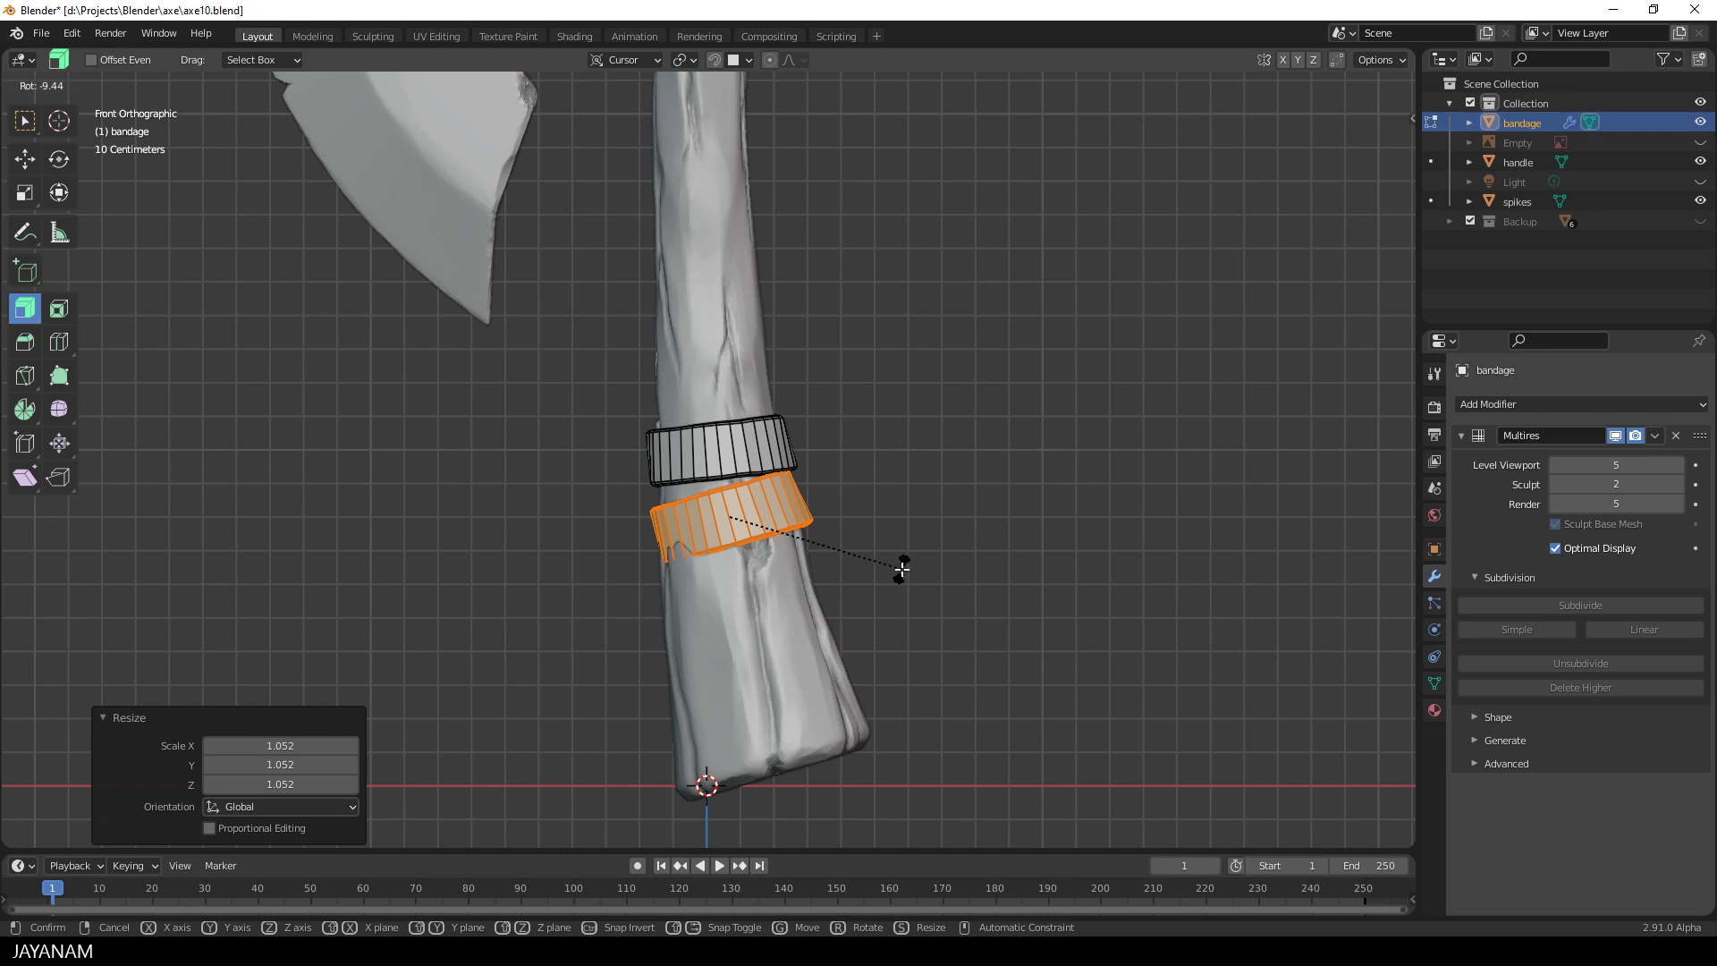
left_click(902, 569)
key("g")
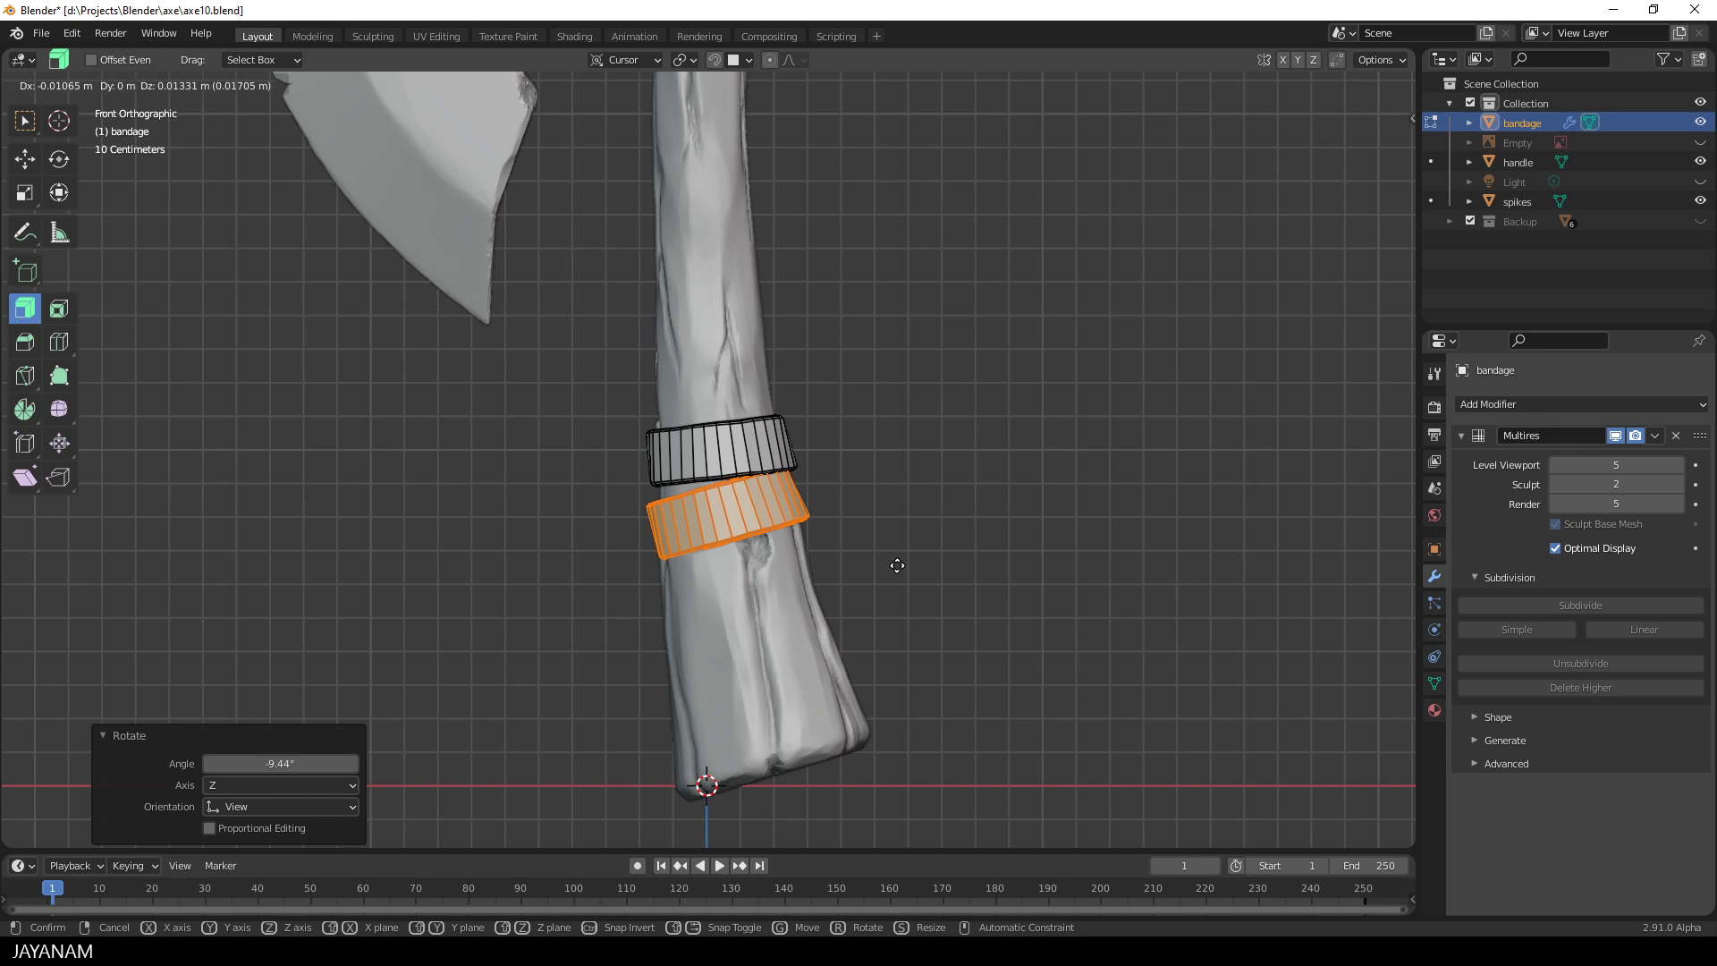
left_click(897, 565)
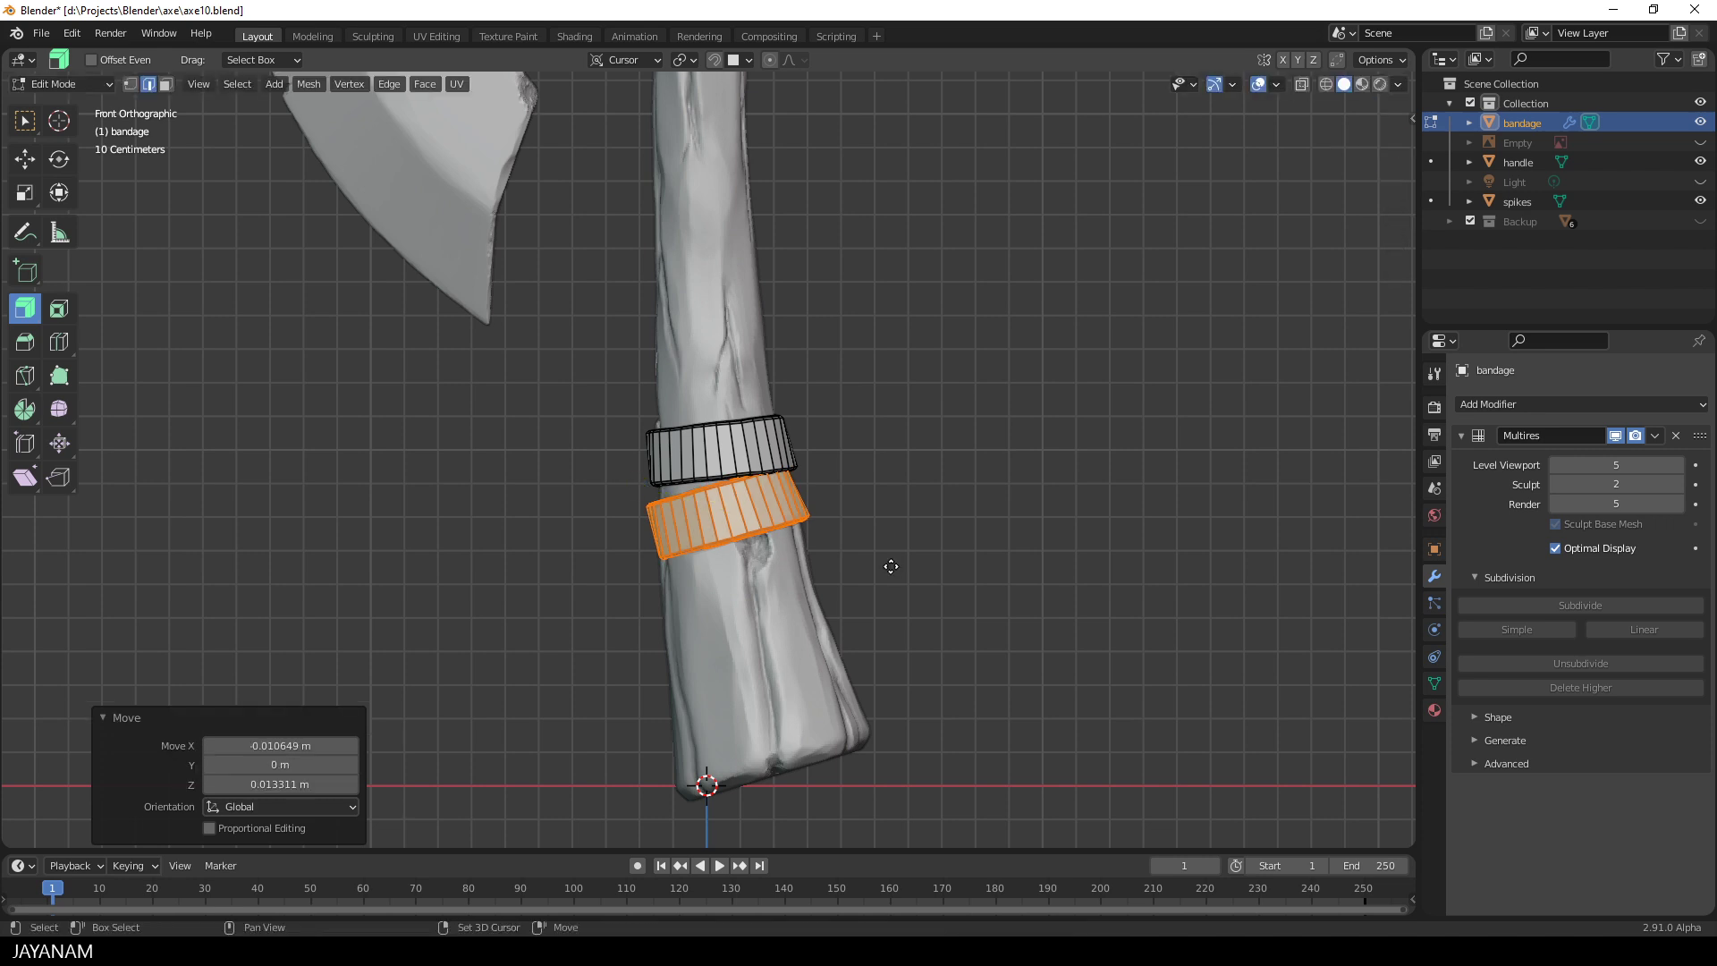
- Duplicate the second ring below itself, rotate the copy 12.4°, scale it about 1.11 and nudge it up about 0.019 m
key("shift+d")
left_click(904, 649)
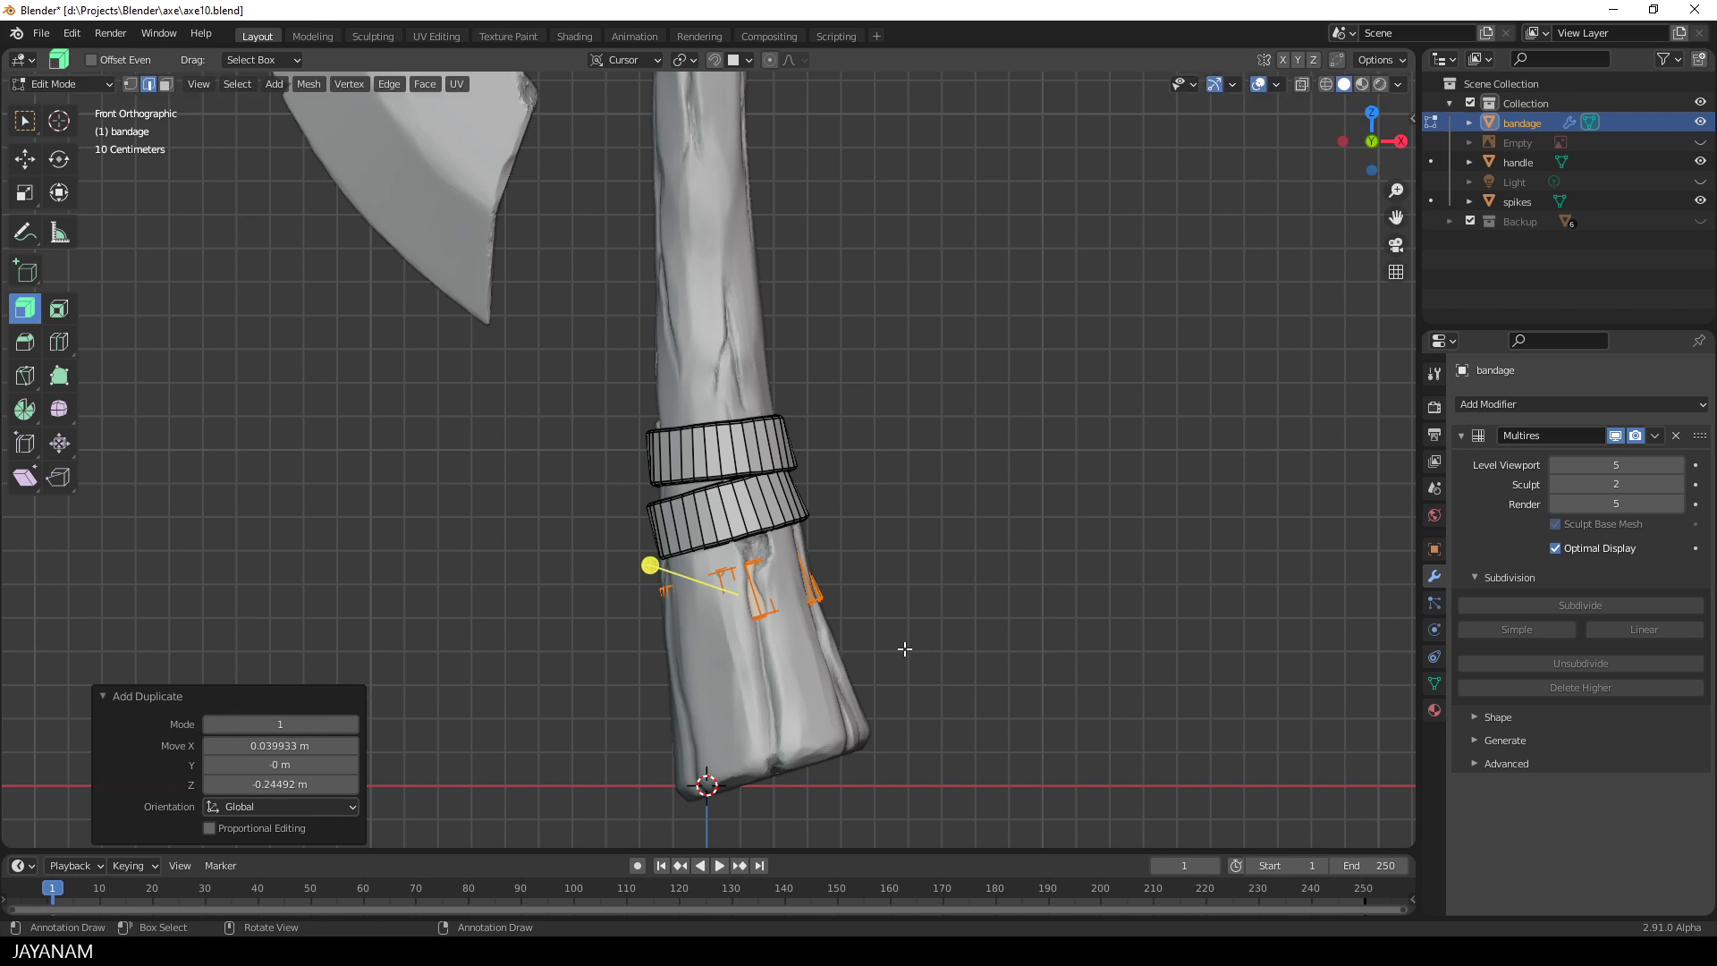
key("r")
left_click(914, 693)
key("s")
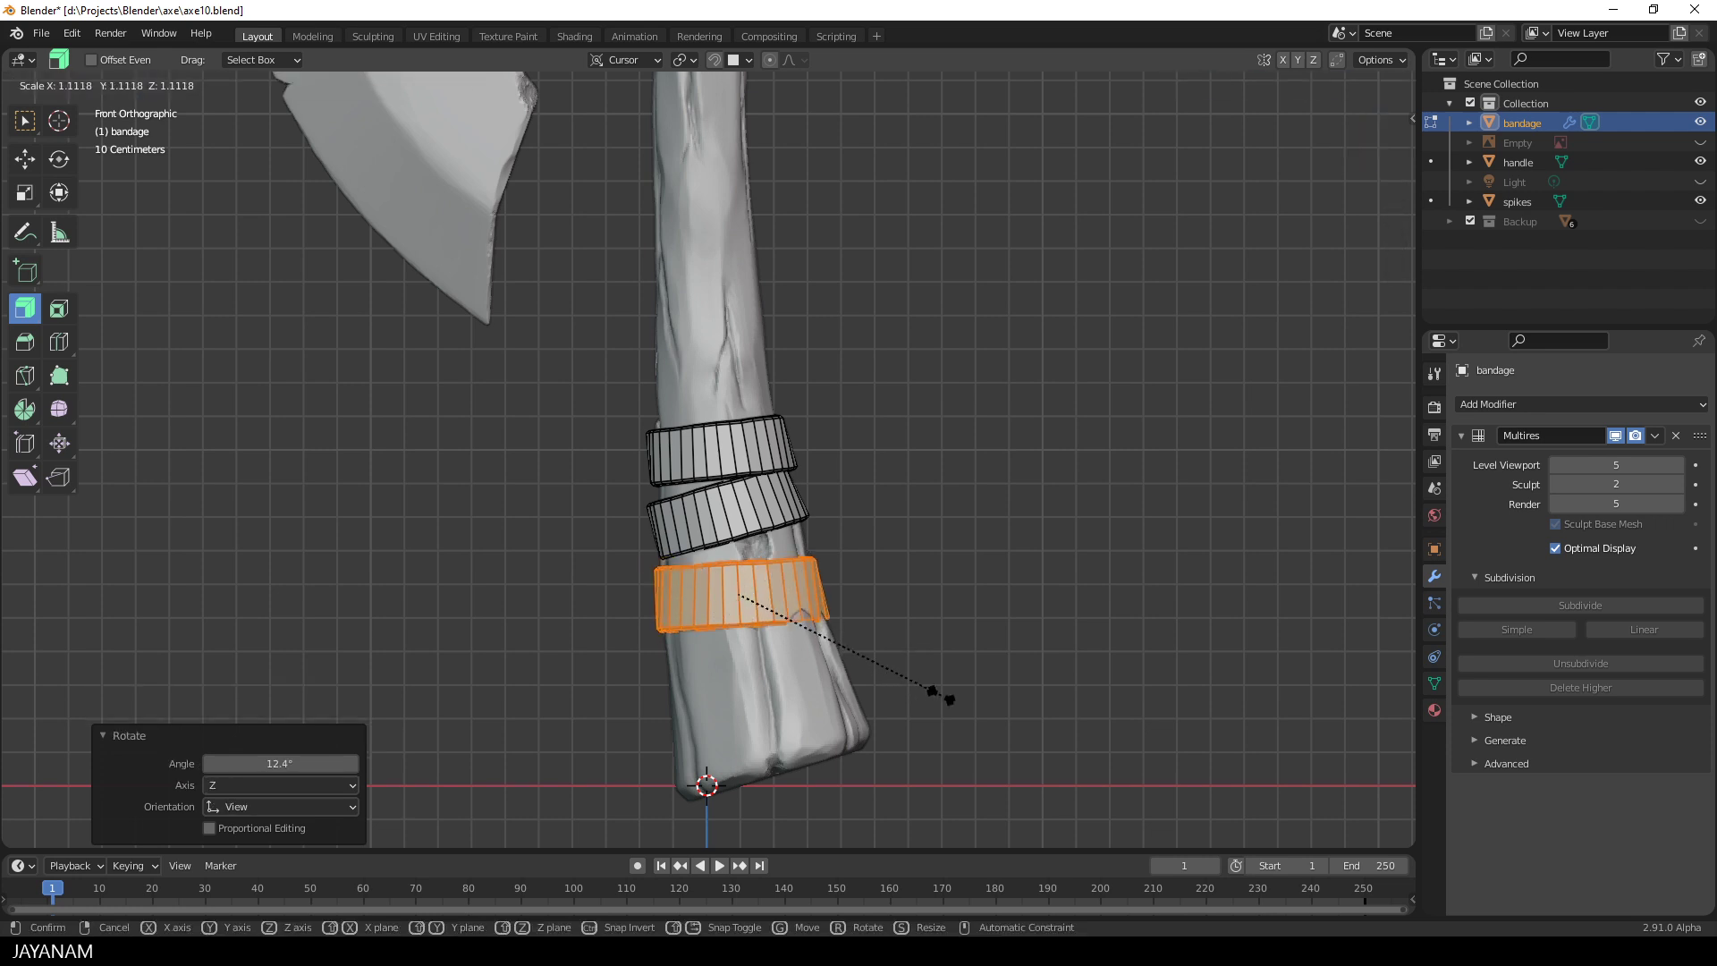
left_click(941, 689)
key("g")
left_click(948, 688)
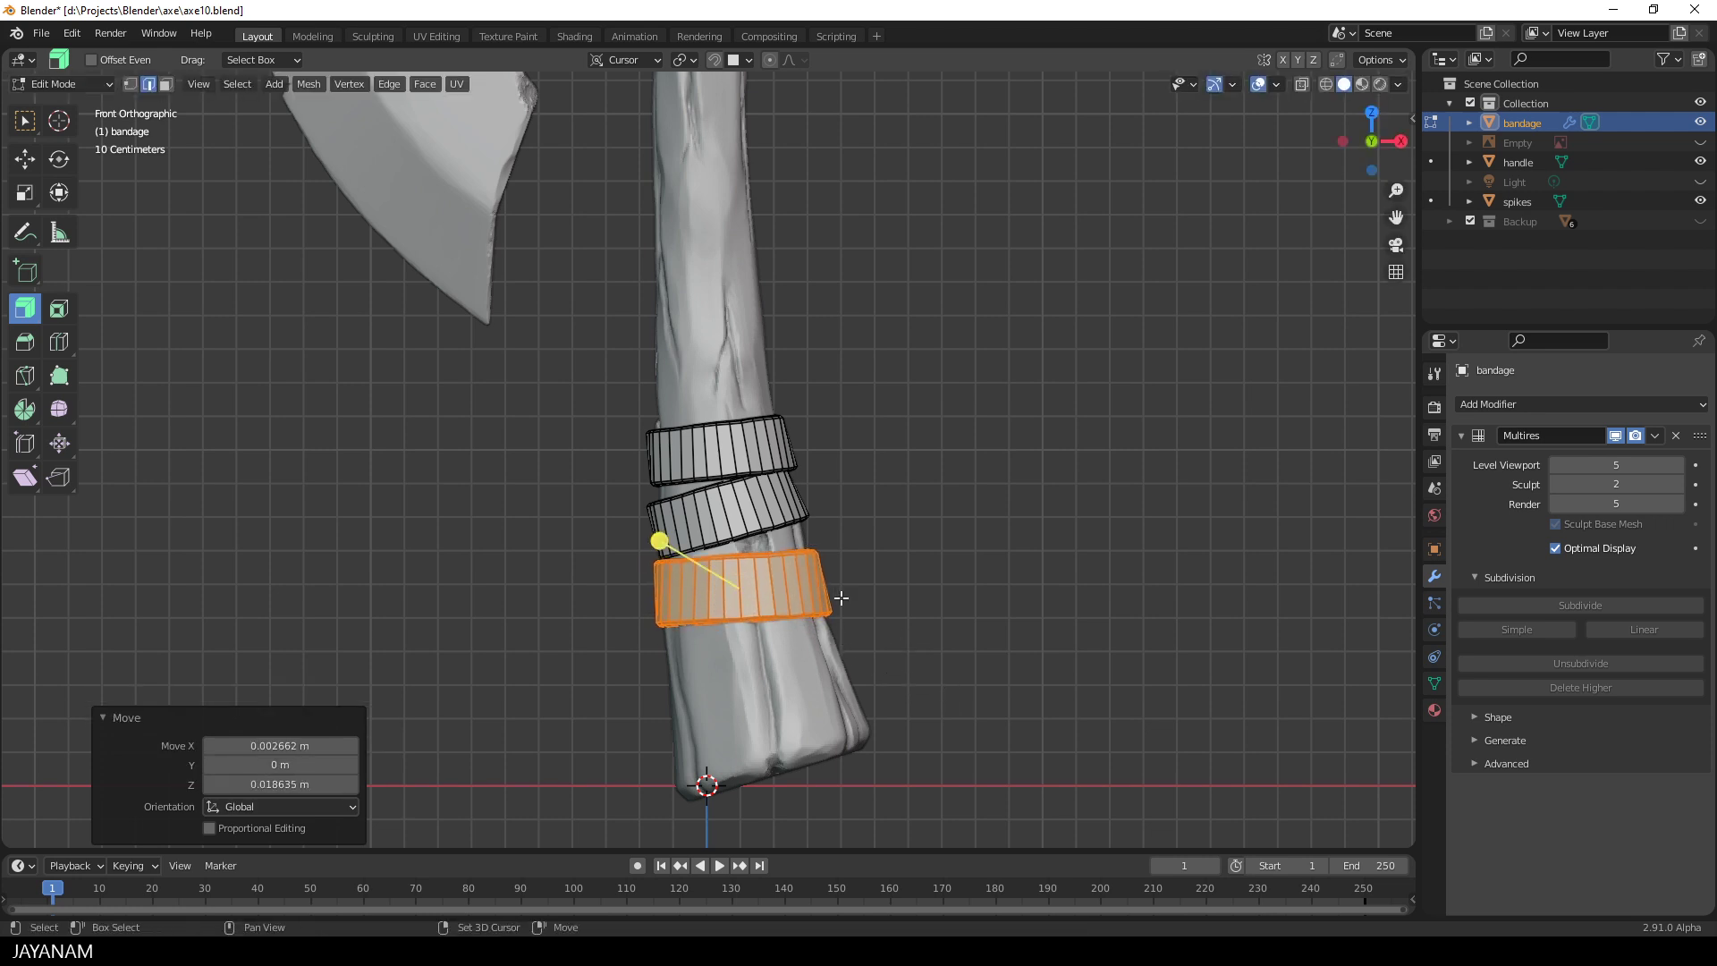
- Duplicate the third ring toward the handle's base, scale the copy by 1.149 and tilt it to slant upward like the second ring
key("shift+d")
left_click(859, 678)
key("s")
left_click(874, 681)
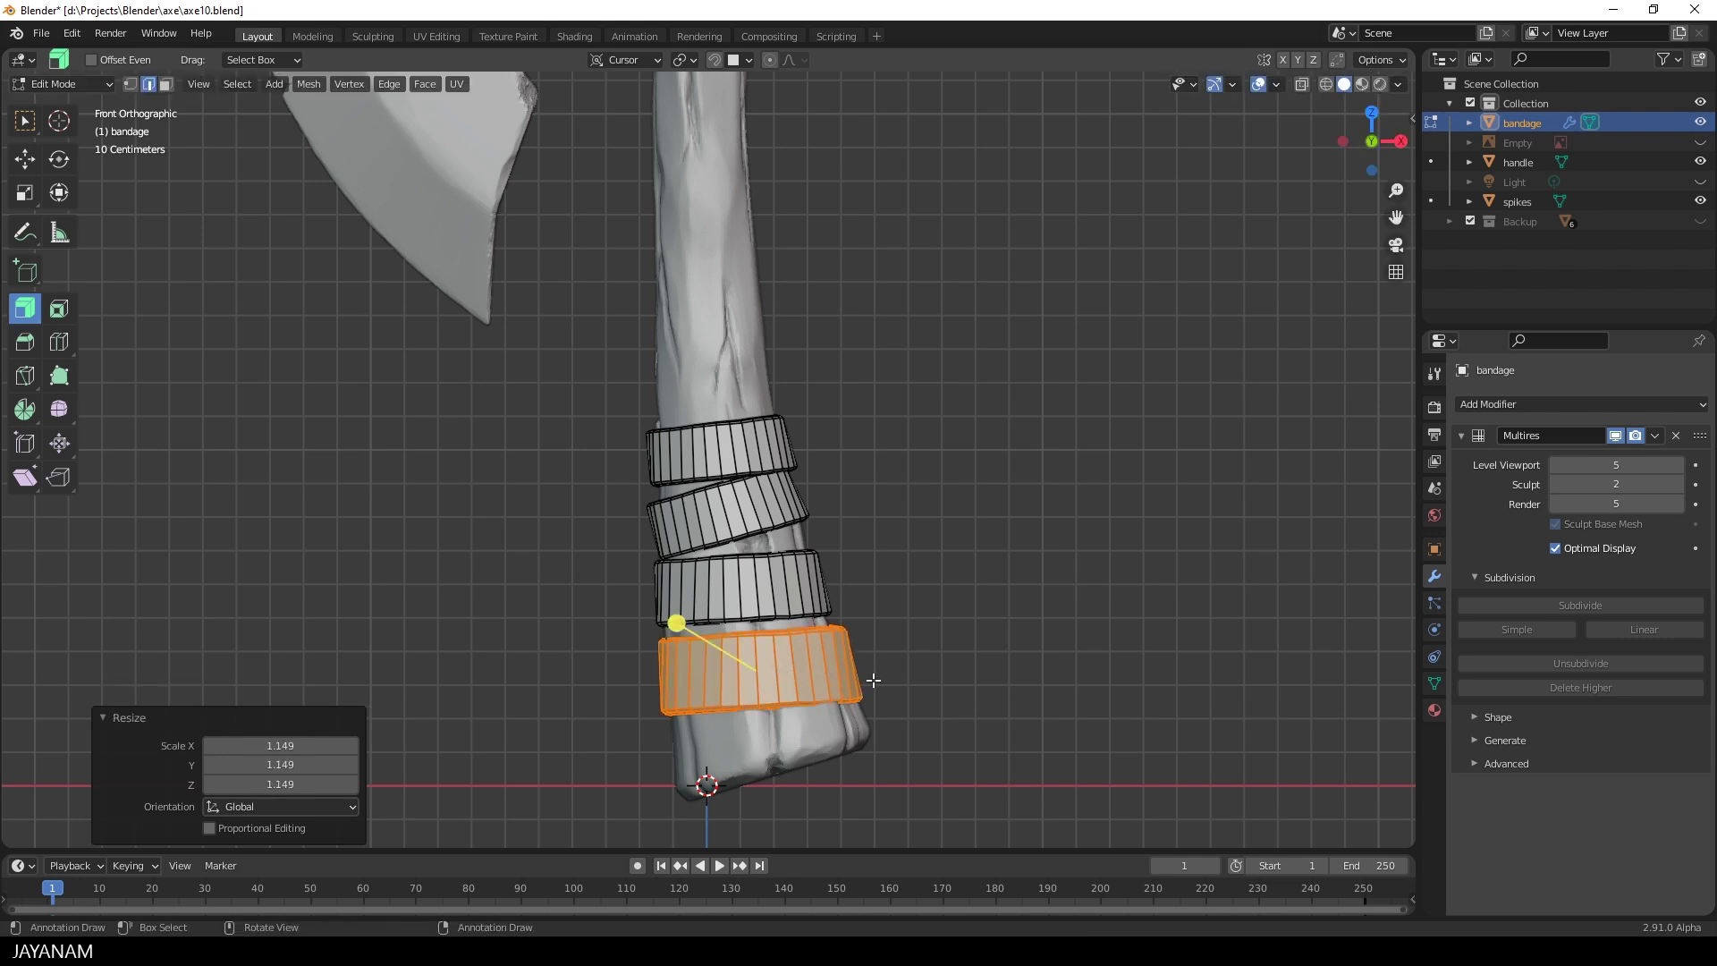
key("r")
left_click(870, 650)
- Select only the lowest ring, move it about -0.008 m in X and 0.027 m in Z, and adjust its rotation slightly
left_click(869, 651)
key("a")
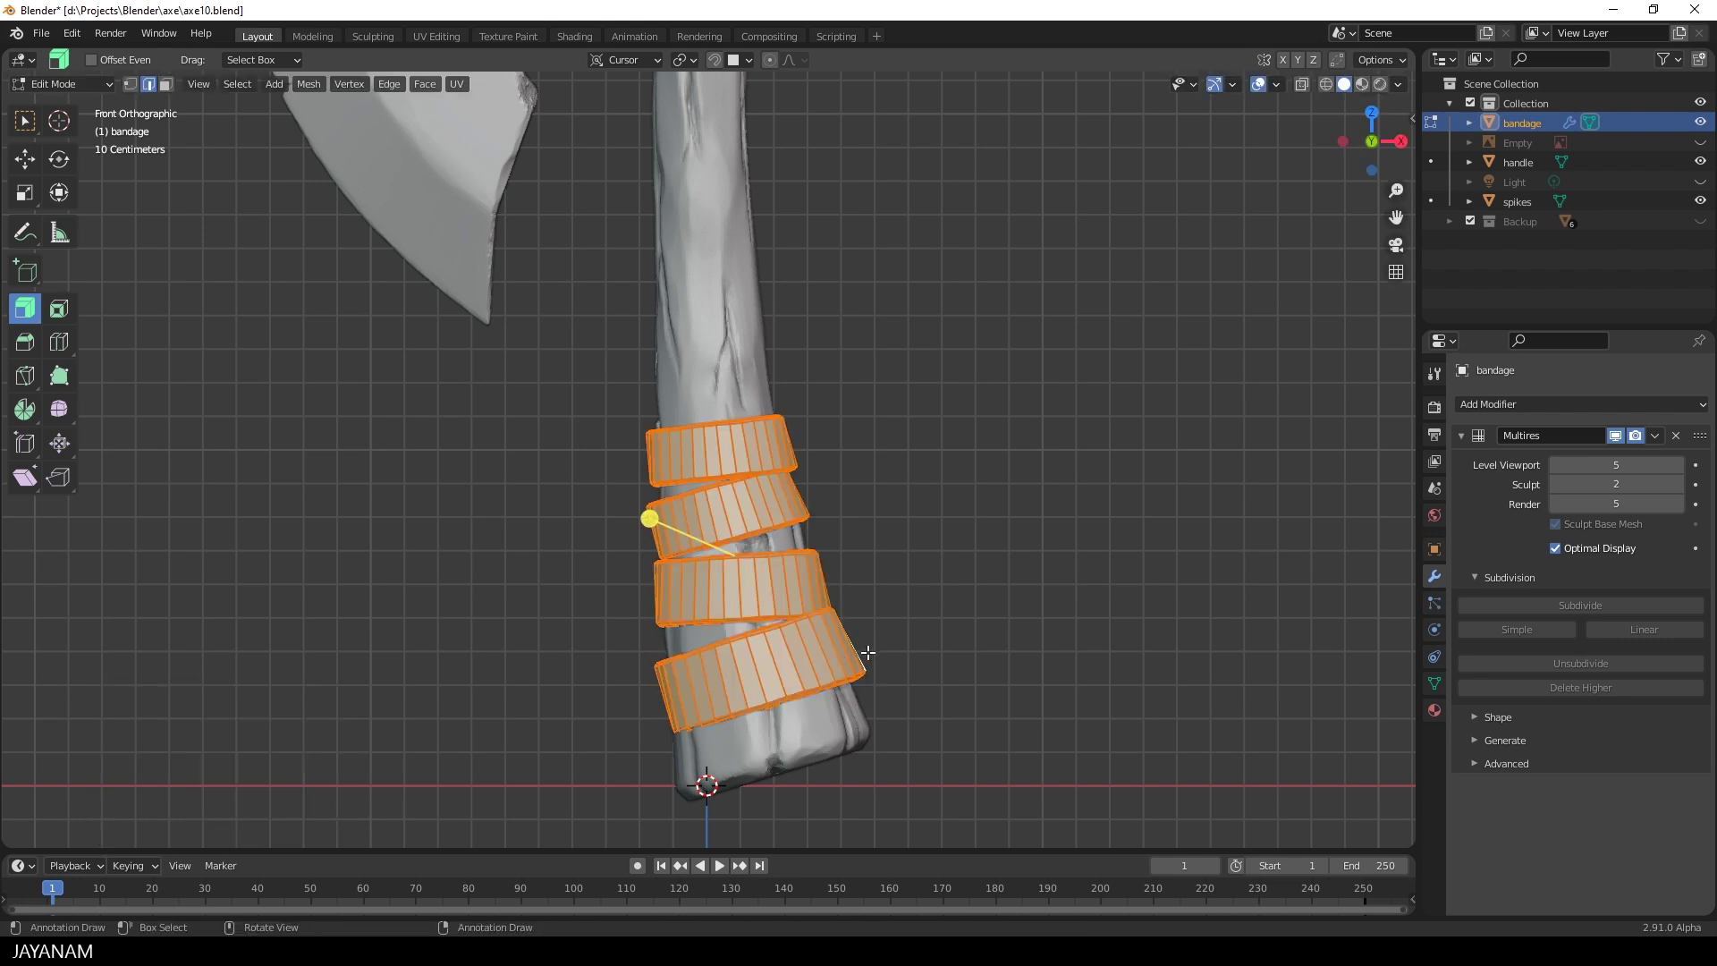
key("alt+a")
key("l")
key("g")
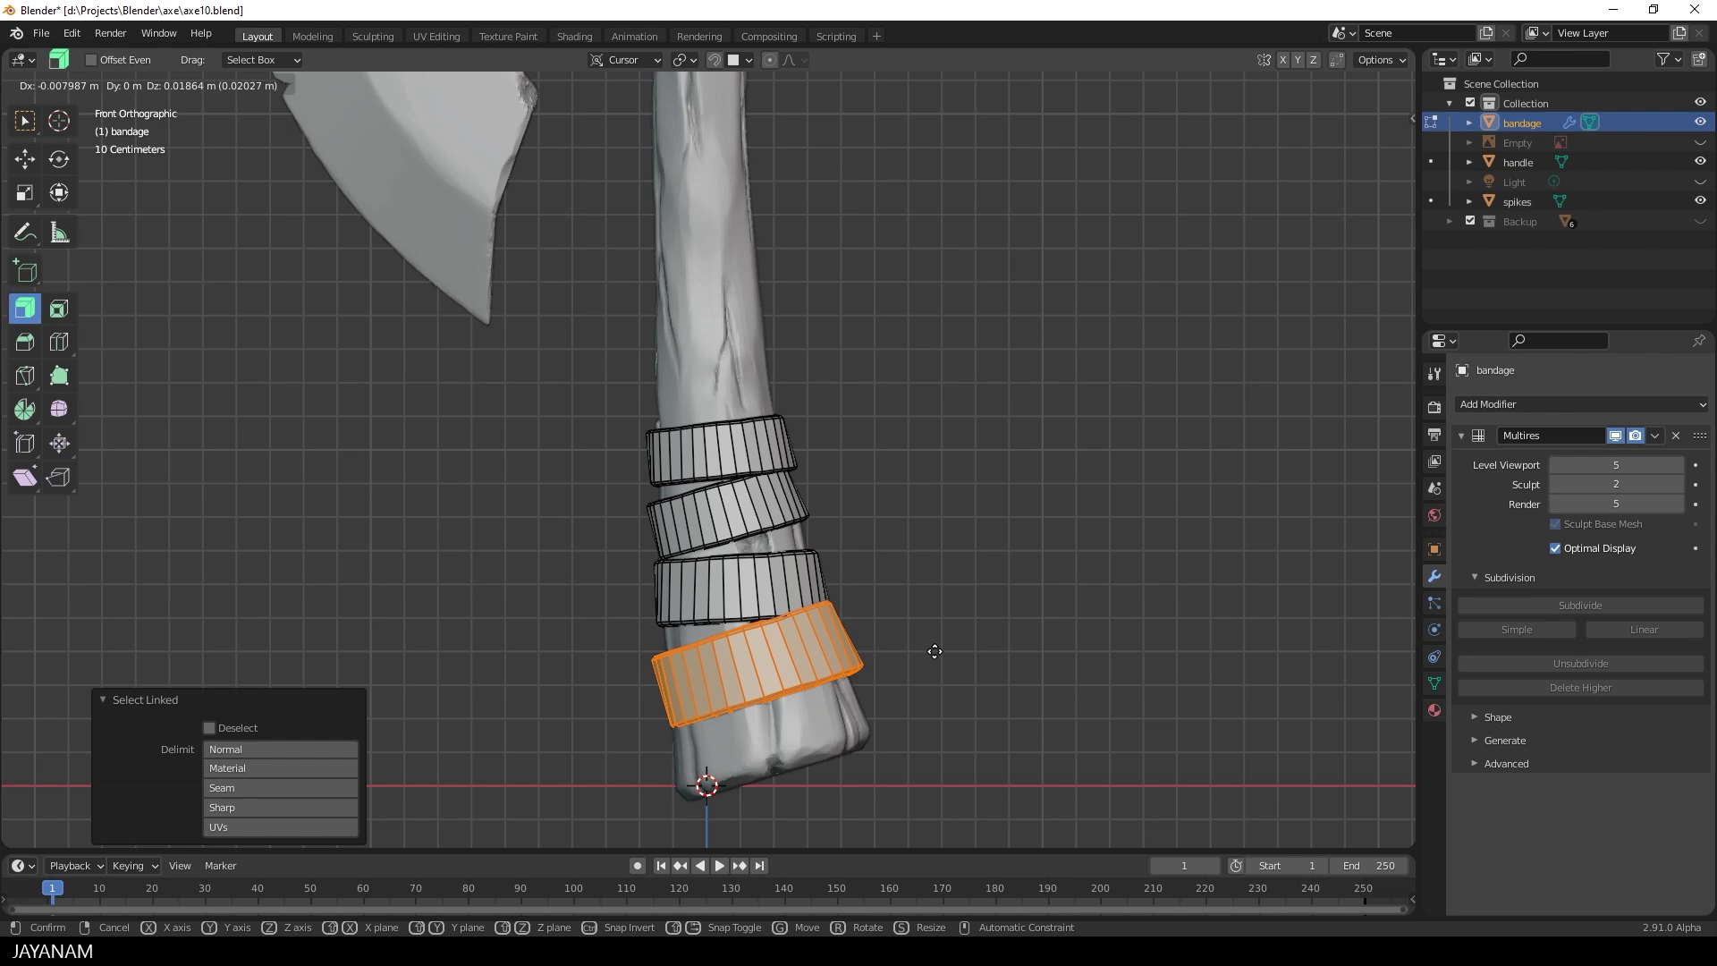
left_click(935, 648)
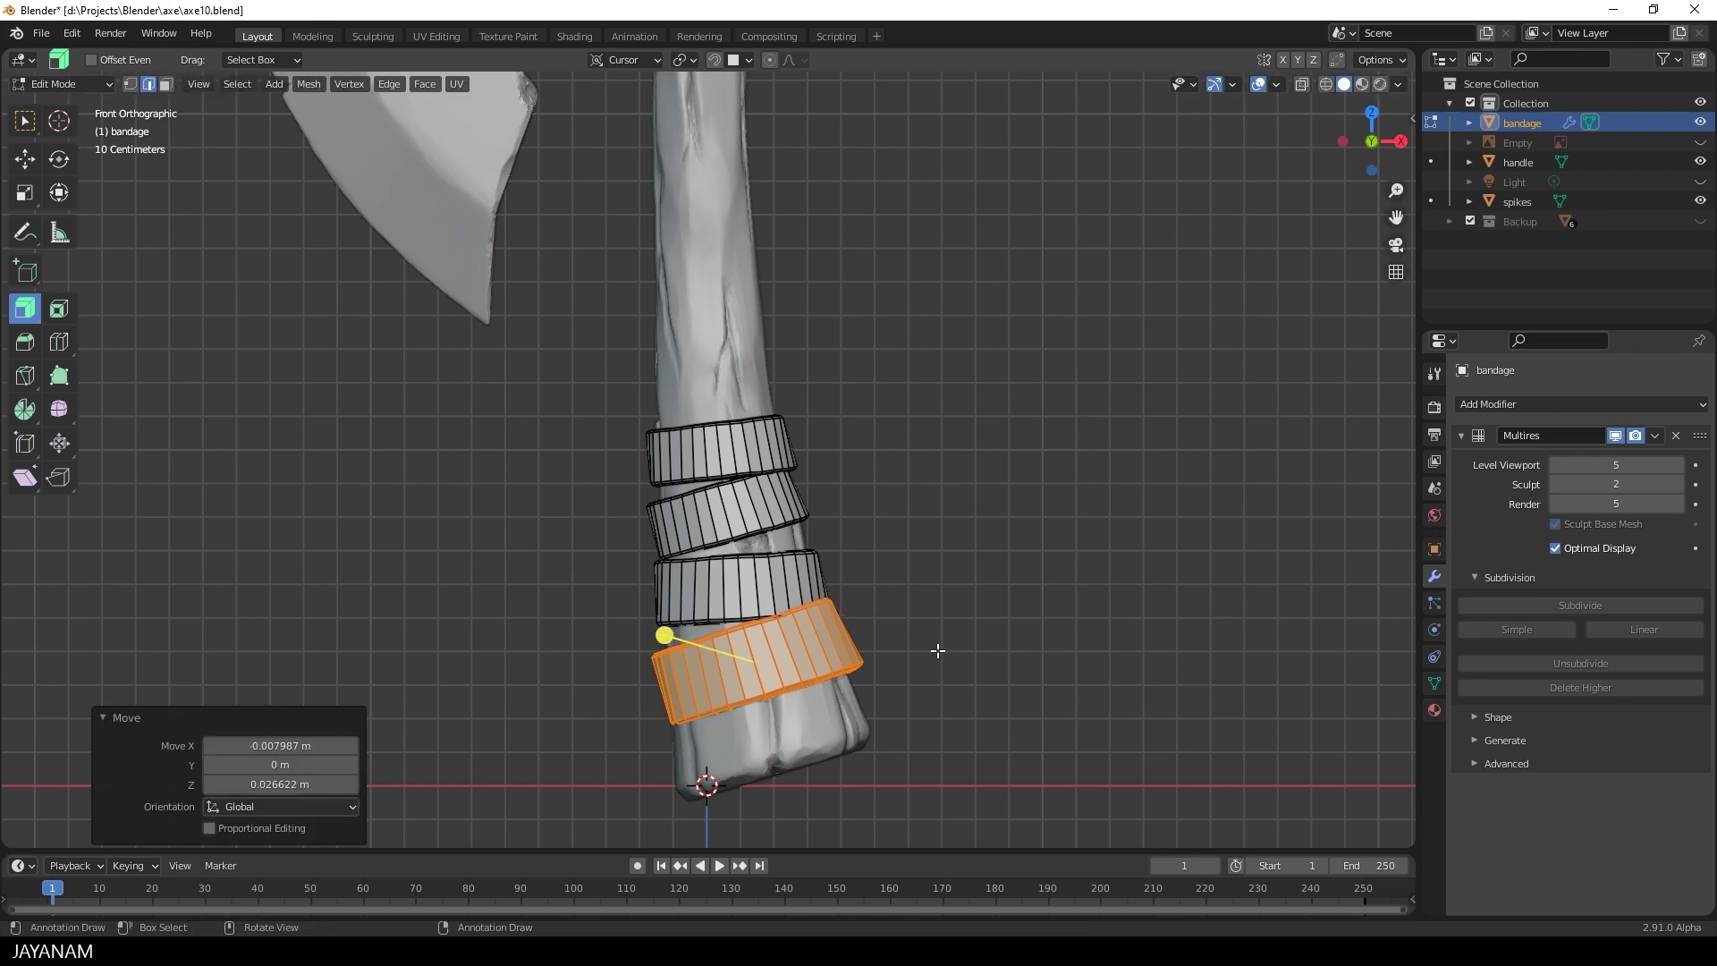
key("r")
left_click(939, 661)
- Return to Sculpt Mode with the Grab brush and make sure its Topology auto-masking is enabled
mouse_move(939, 661)
middle_mouse_down()
mouse_move(893, 549)
mouse_move(931, 592)
mouse_move(867, 606)
mouse_move(895, 552)
mouse_move(950, 527)
mouse_move(871, 552)
mouse_move(816, 537)
middle_mouse_up()
key("Tab")
scroll(819, 629, "up", 2)
scroll(820, 629, "up", 1)
scroll(844, 579, "up", 4)
left_click_drag(720, 583, 702, 597)
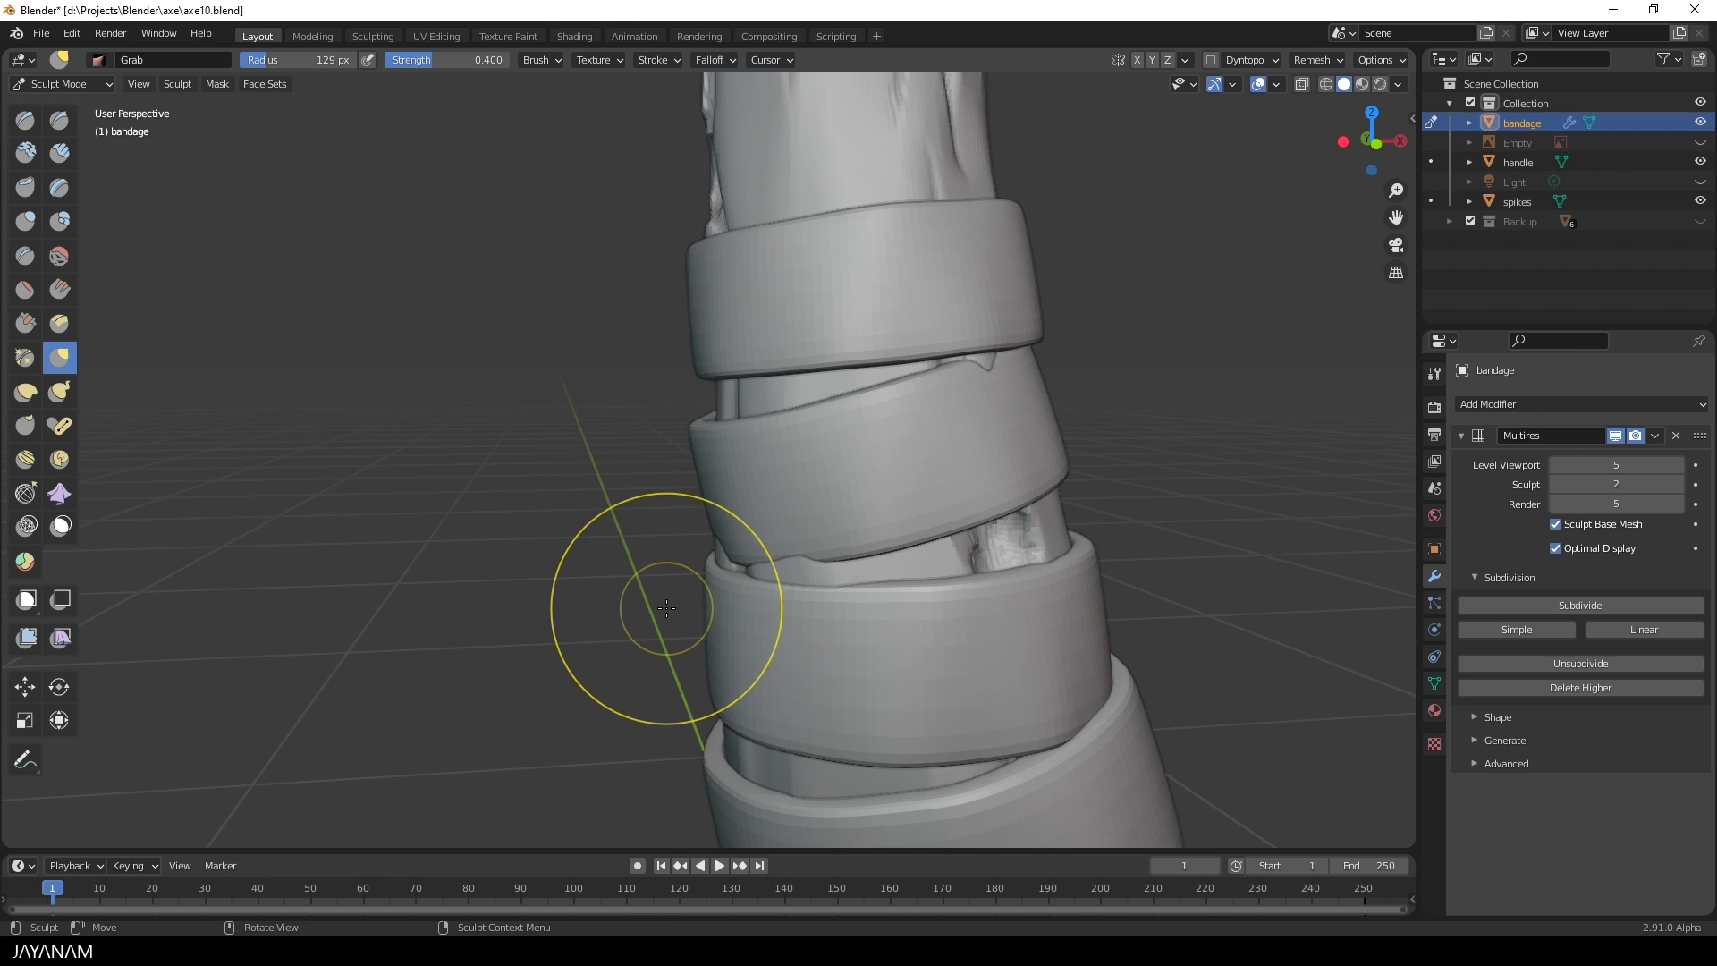
left_click(555, 60)
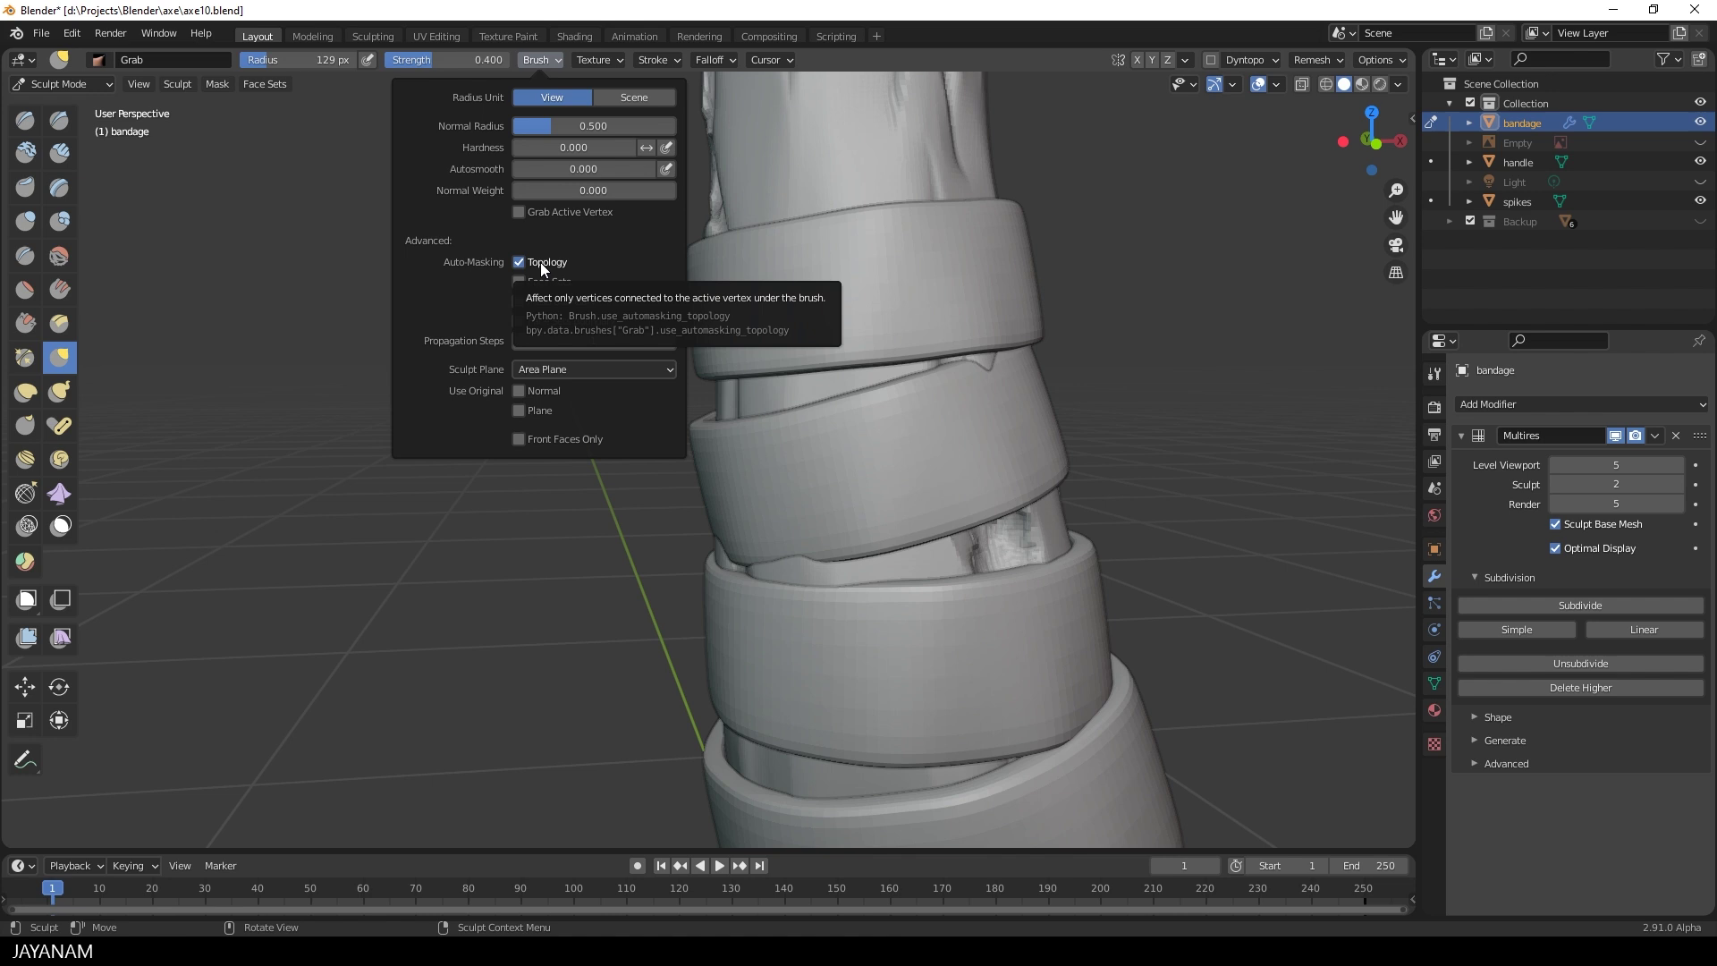
- Pull the rims of the upper bandage rings with the Grab brush so they fit around the handle and each other
middle_click_drag(1092, 352, 1015, 410)
mouse_move(1015, 410)
left_mouse_down()
mouse_move(994, 383)
mouse_move(996, 337)
left_mouse_up()
mouse_move(996, 337)
middle_mouse_down()
mouse_move(714, 550)
mouse_move(727, 621)
mouse_move(997, 668)
mouse_move(874, 715)
middle_mouse_up()
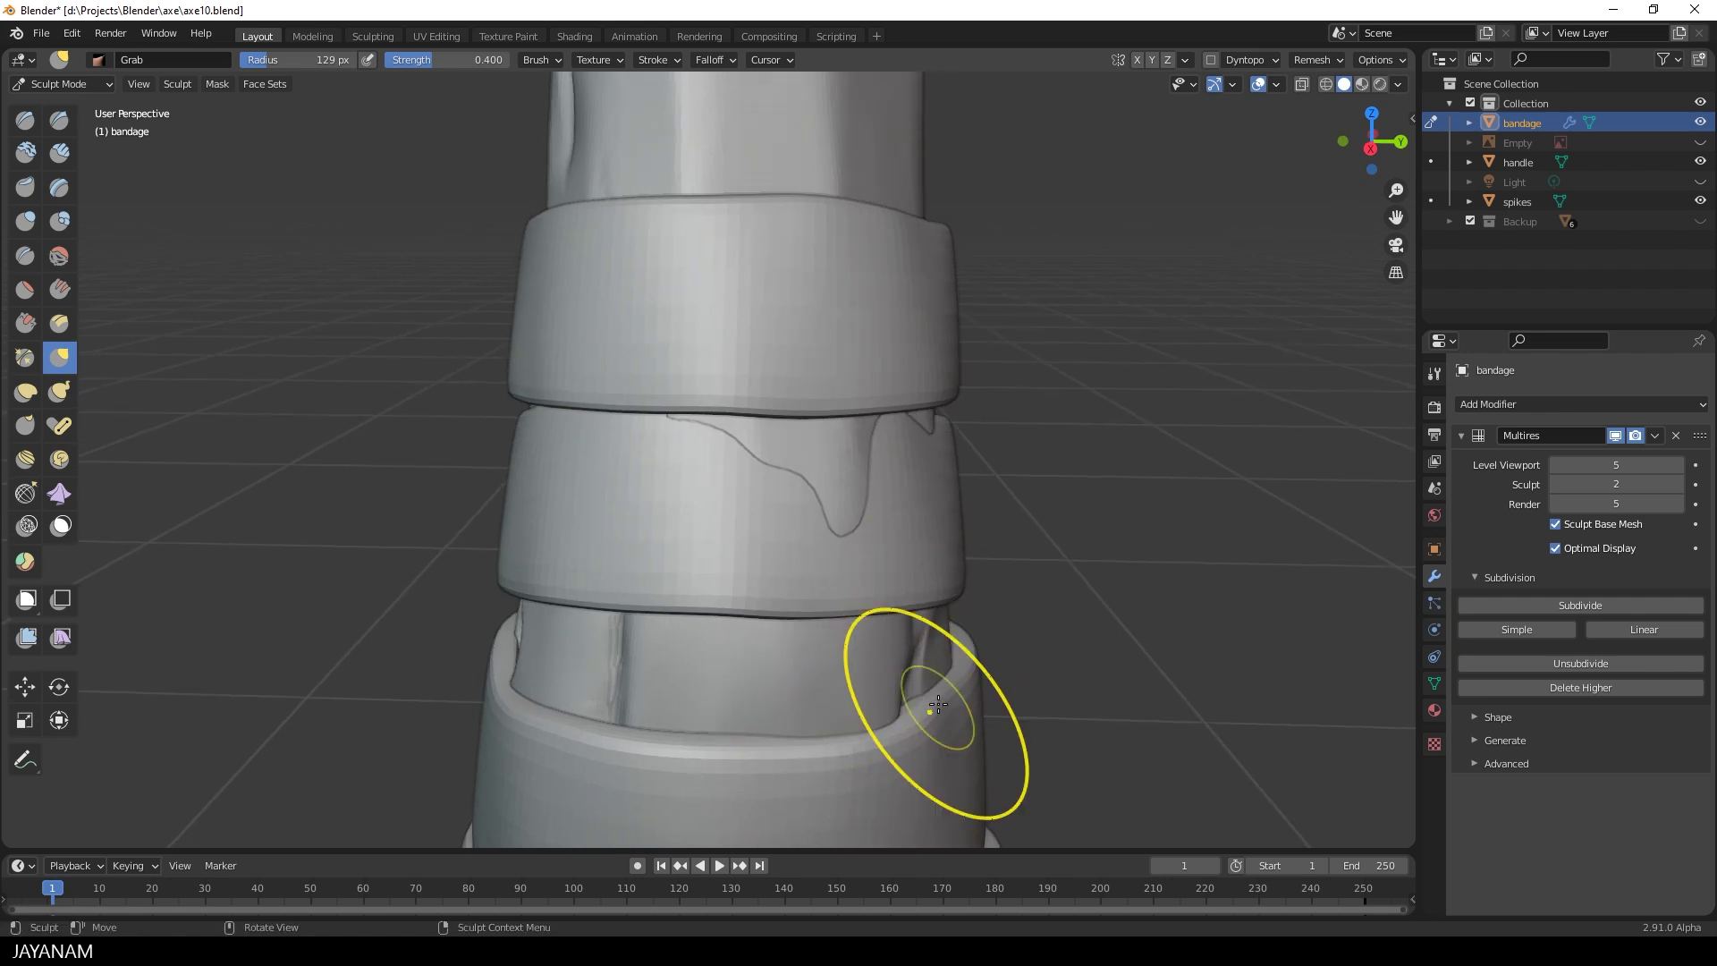
mouse_move(978, 707)
middle_mouse_down()
mouse_move(653, 682)
mouse_move(862, 537)
mouse_move(694, 616)
mouse_move(897, 537)
mouse_move(920, 441)
mouse_move(990, 562)
mouse_move(625, 460)
mouse_move(977, 448)
mouse_move(748, 466)
middle_mouse_up()
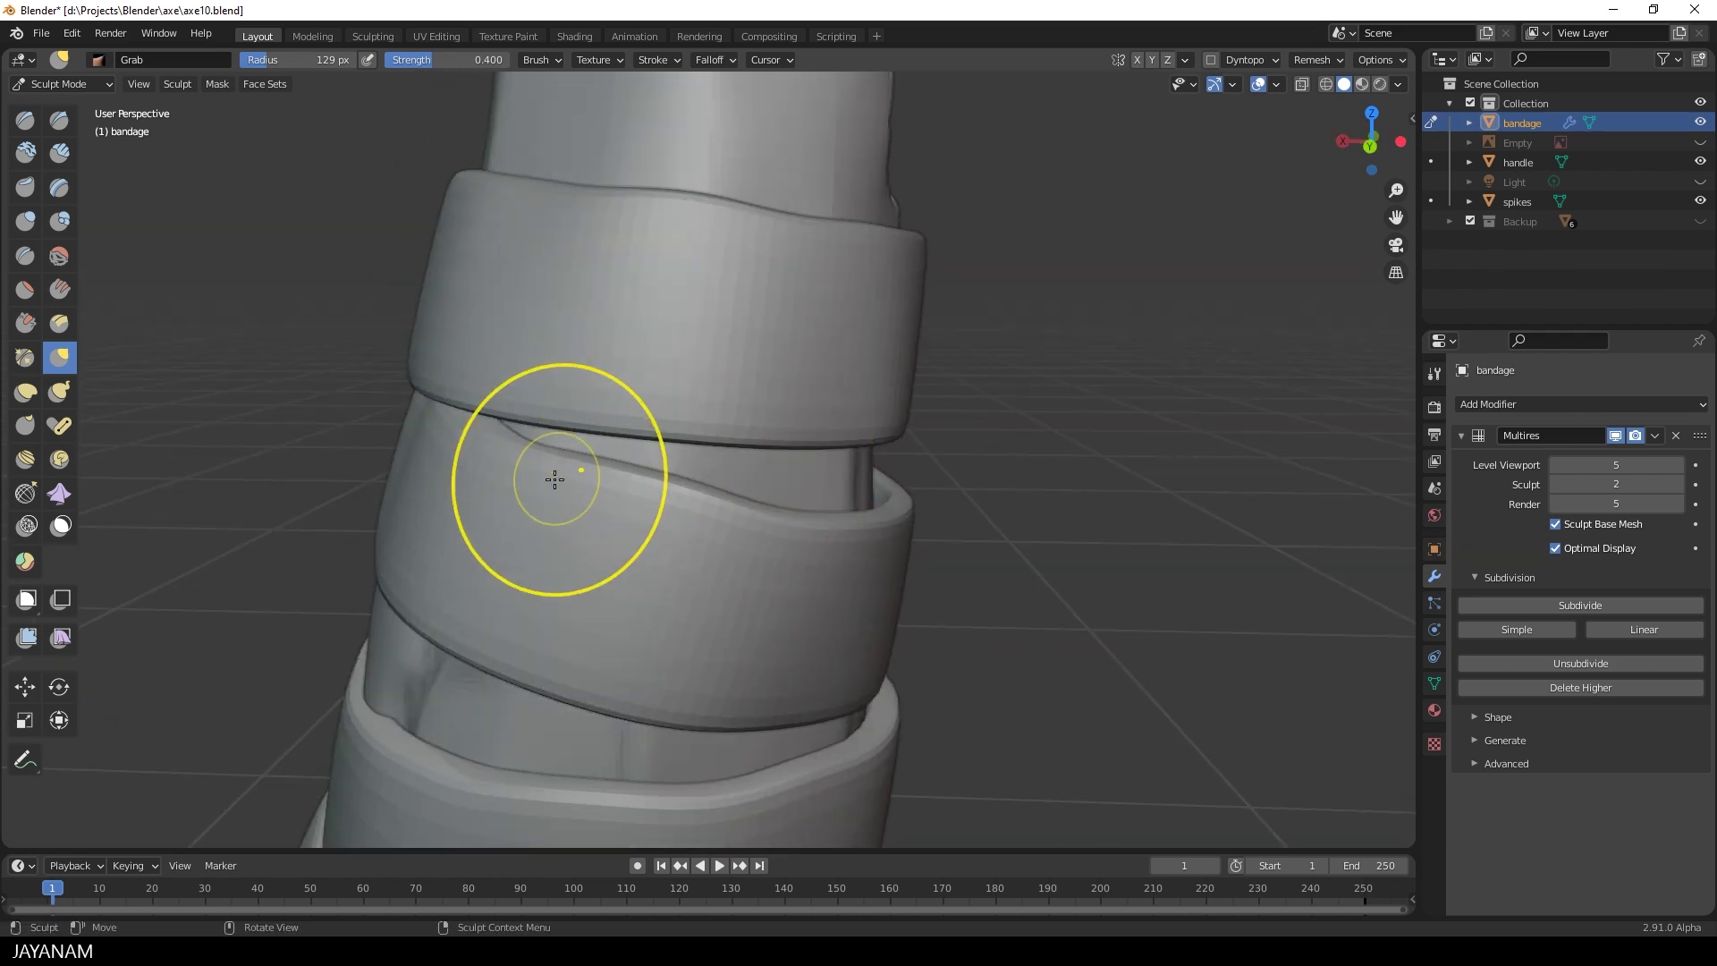
mouse_move(555, 481)
middle_mouse_down()
mouse_move(996, 441)
mouse_move(499, 536)
mouse_move(660, 428)
mouse_move(452, 295)
mouse_move(280, 506)
mouse_move(486, 544)
mouse_move(714, 349)
middle_mouse_up()
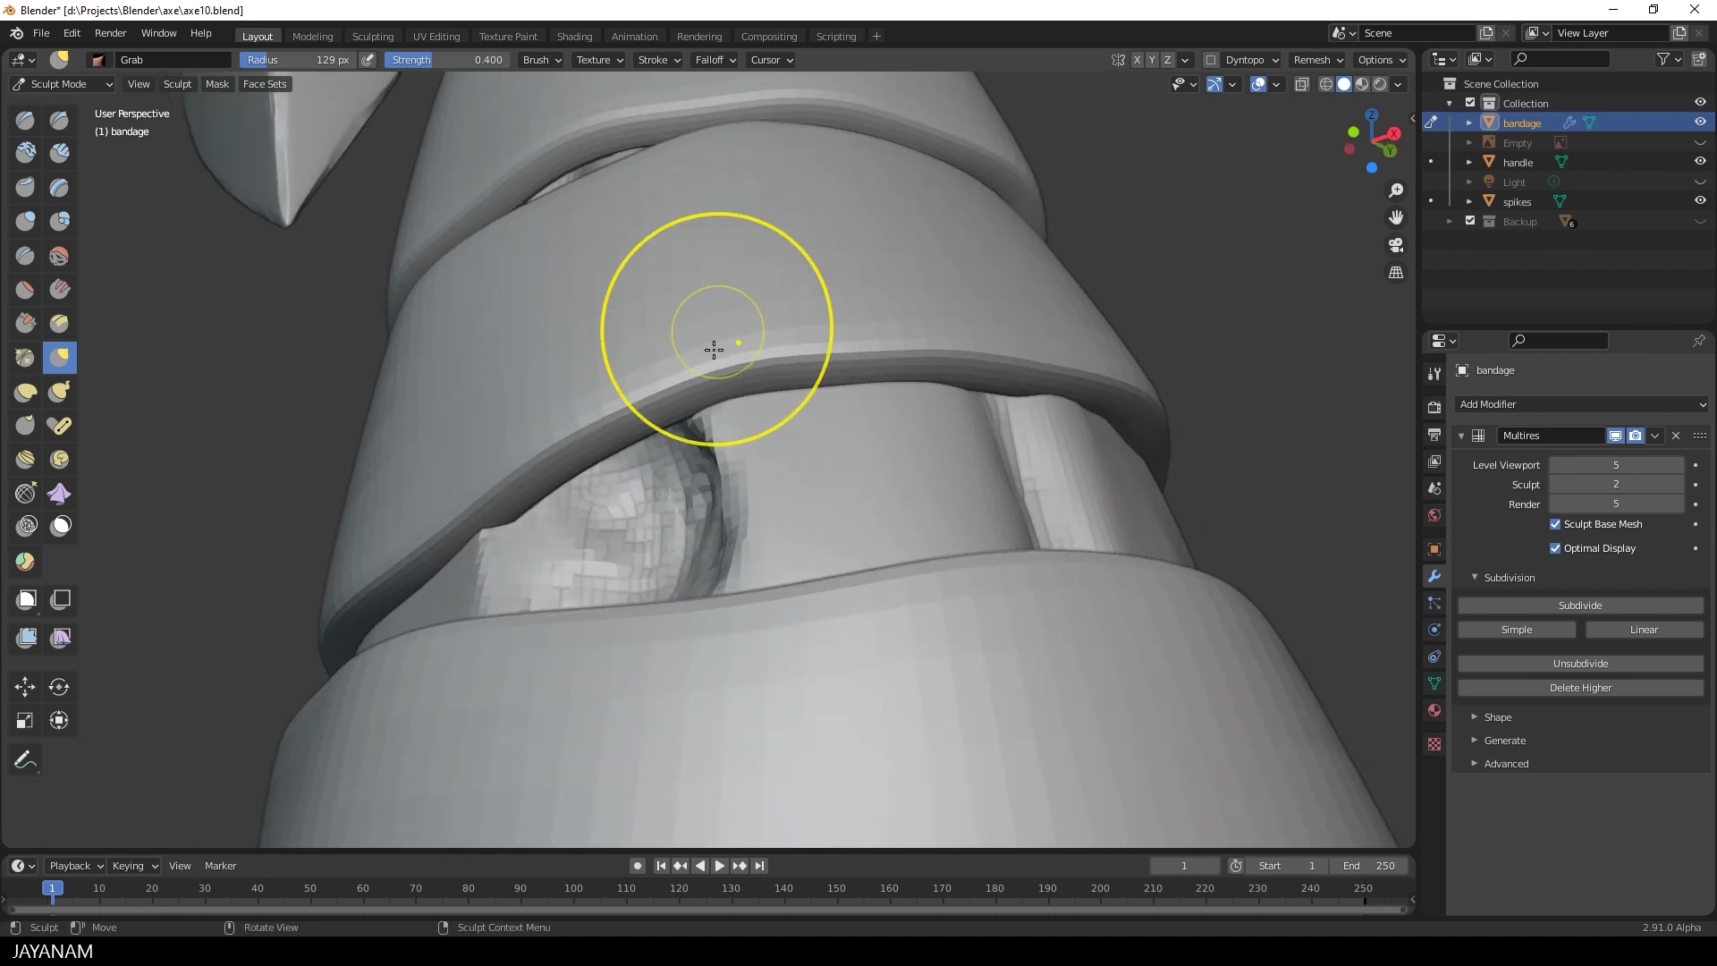
mouse_move(851, 344)
middle_mouse_down()
mouse_move(421, 452)
mouse_move(778, 345)
mouse_move(793, 517)
mouse_move(742, 554)
mouse_move(671, 678)
mouse_move(867, 723)
mouse_move(804, 770)
middle_mouse_up()
- Pull the lower bandage rings' rims closer to the handle with the Grab brush from the side and from below
scroll(760, 716, "down", 2)
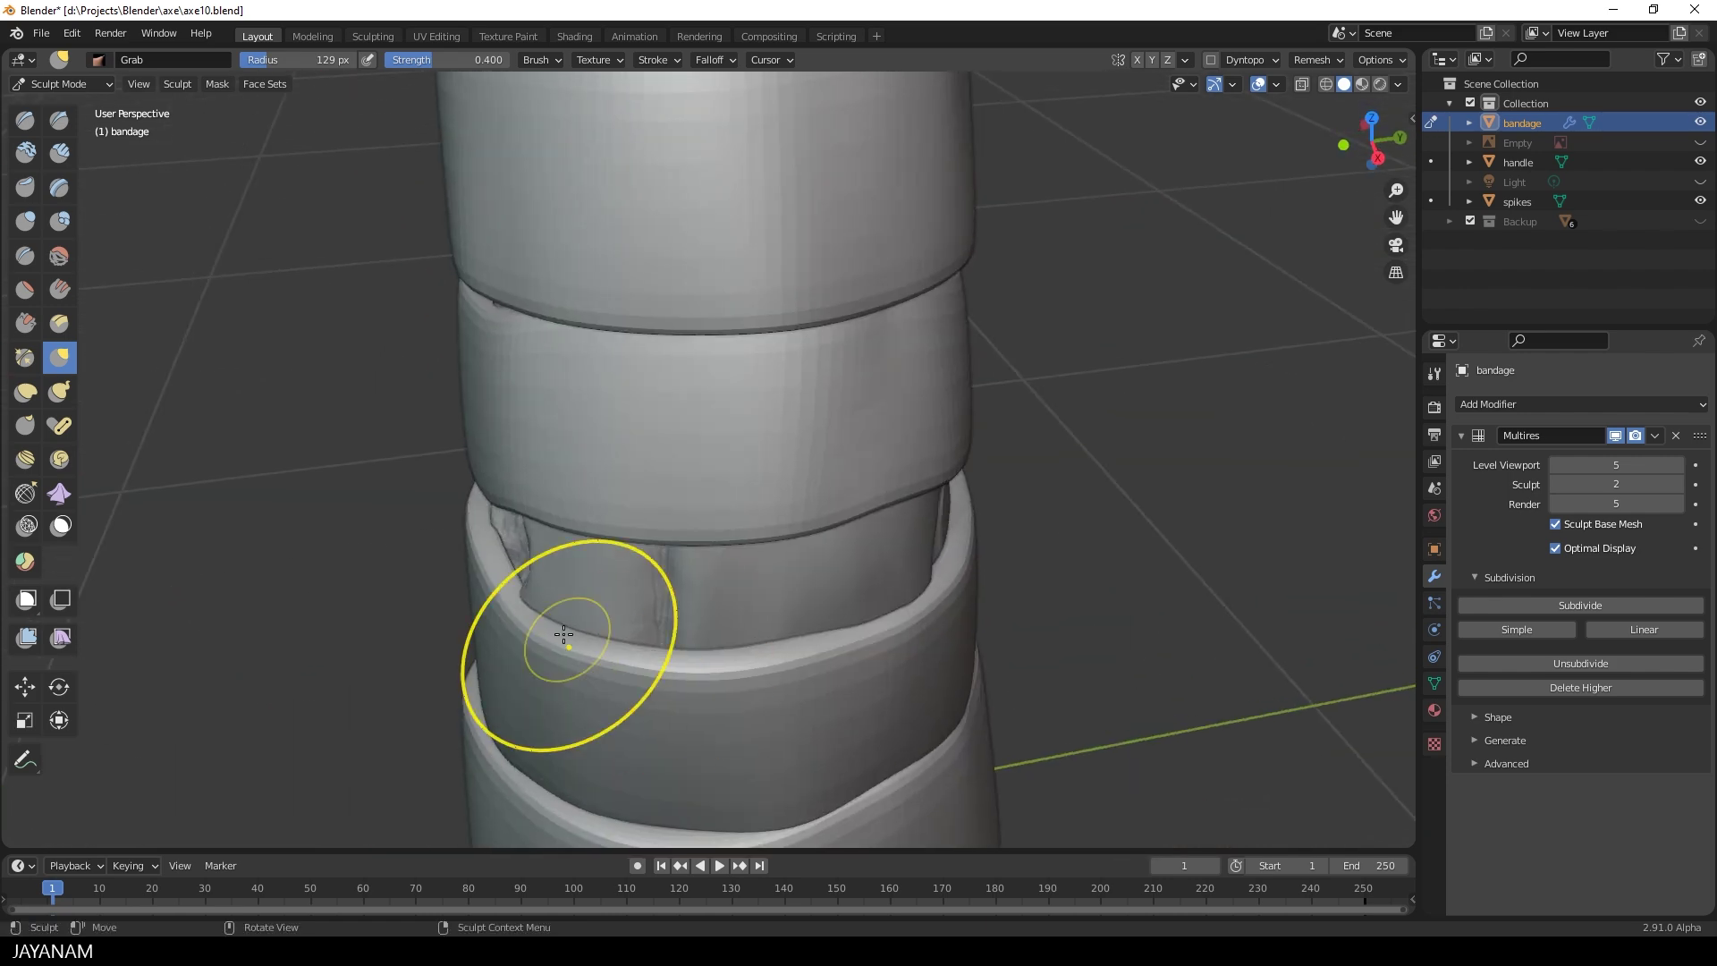
middle_click_drag(893, 606, 537, 573)
left_click_drag(369, 622, 358, 633)
middle_click_drag(358, 633, 457, 483)
middle_click_drag(826, 559, 777, 494)
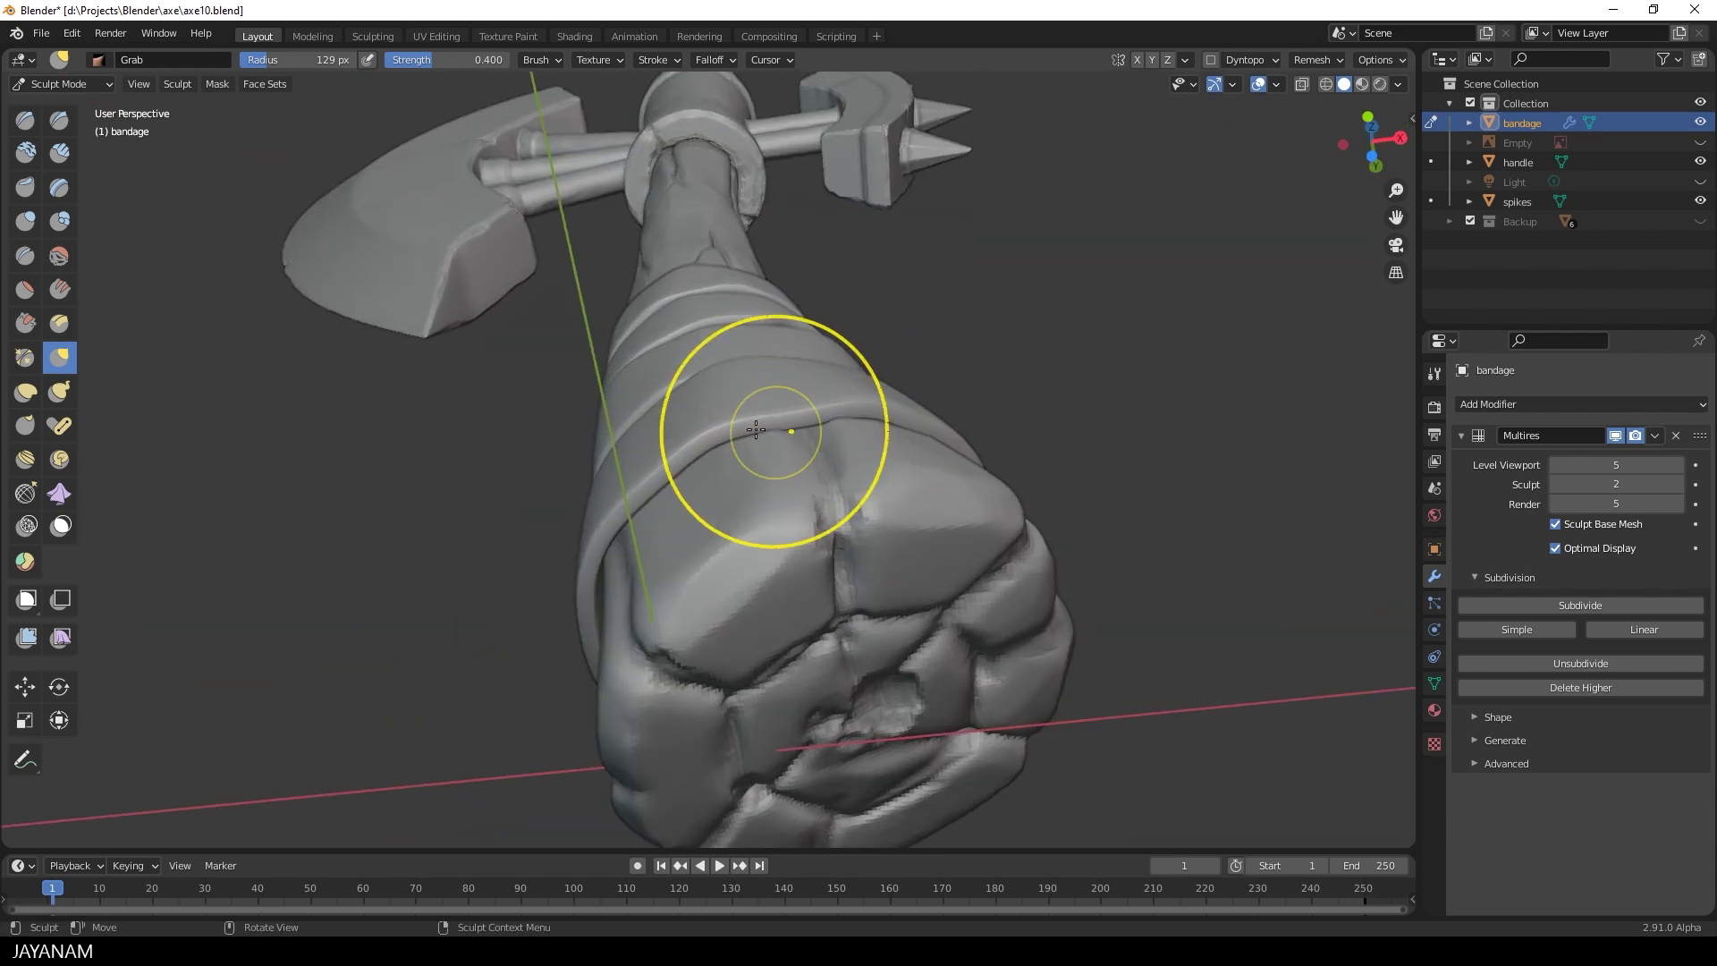
- Inspect the fitted bandage rings from several angles and their base mesh in Edit Mode, then return to Sculpt Mode in front view
mouse_move(756, 430)
middle_mouse_down()
mouse_move(701, 474)
mouse_move(712, 501)
middle_mouse_up()
scroll(687, 422, "down", 4)
scroll(711, 357, "up", 4)
mouse_move(698, 393)
middle_mouse_down()
mouse_move(599, 372)
mouse_move(683, 352)
mouse_move(897, 502)
middle_mouse_up()
scroll(922, 528, "down", 6)
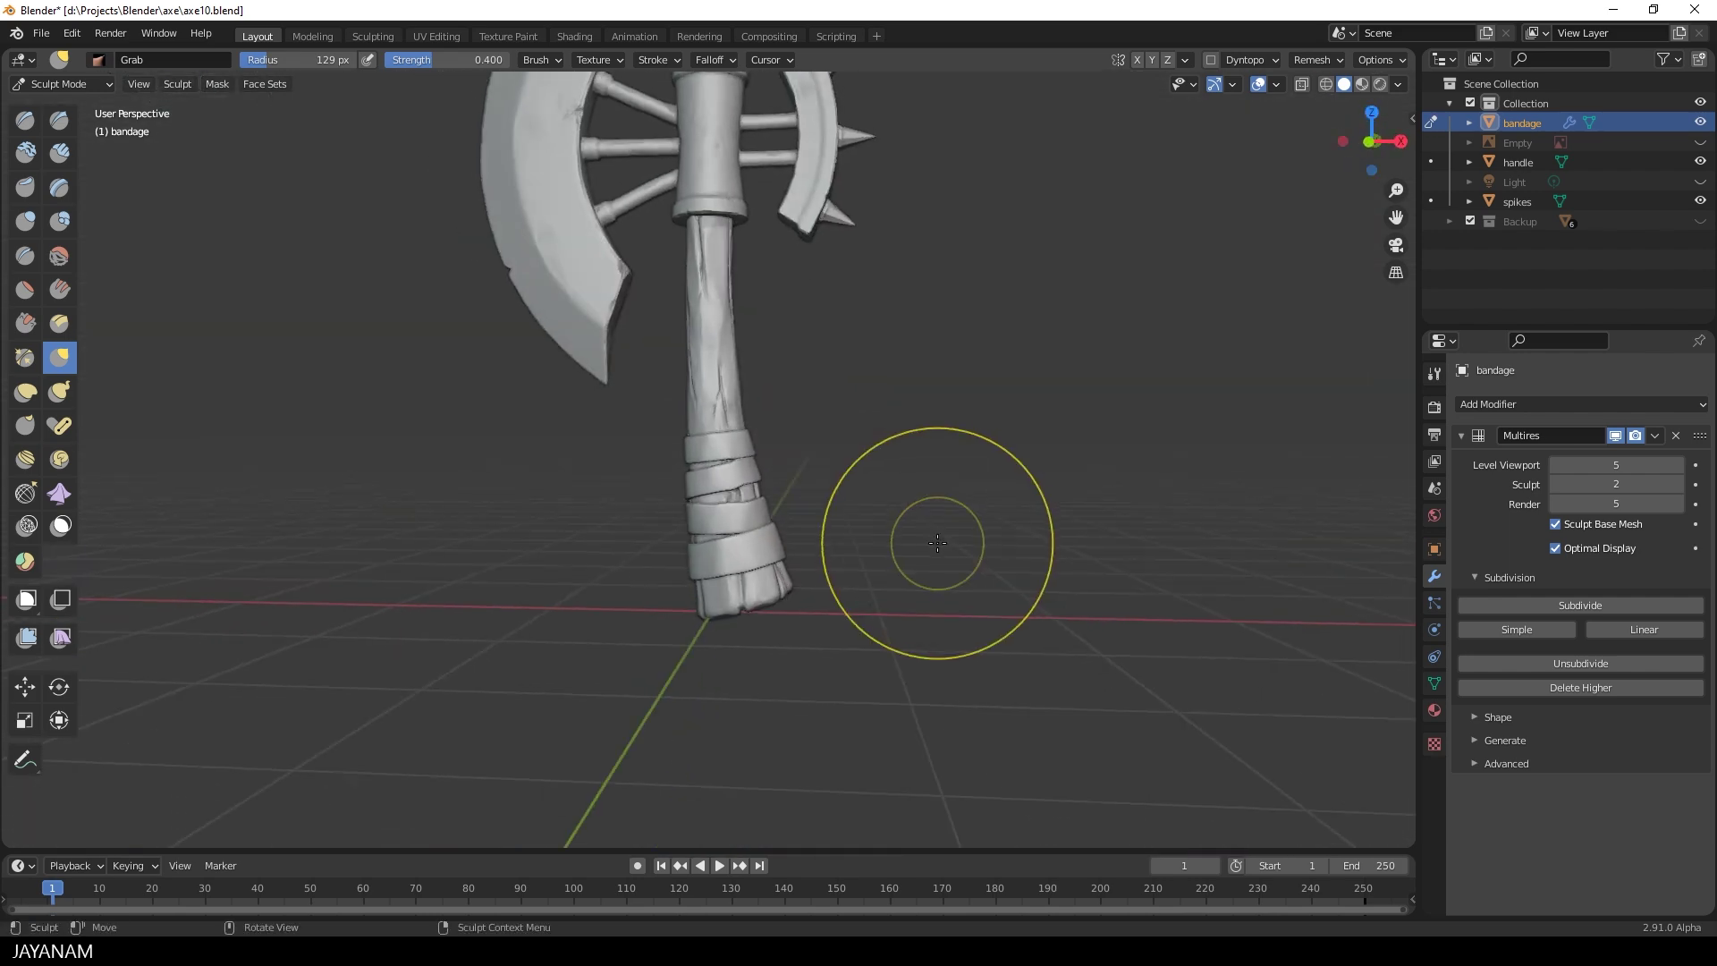
scroll(938, 542, "up", 5)
key("Tab")
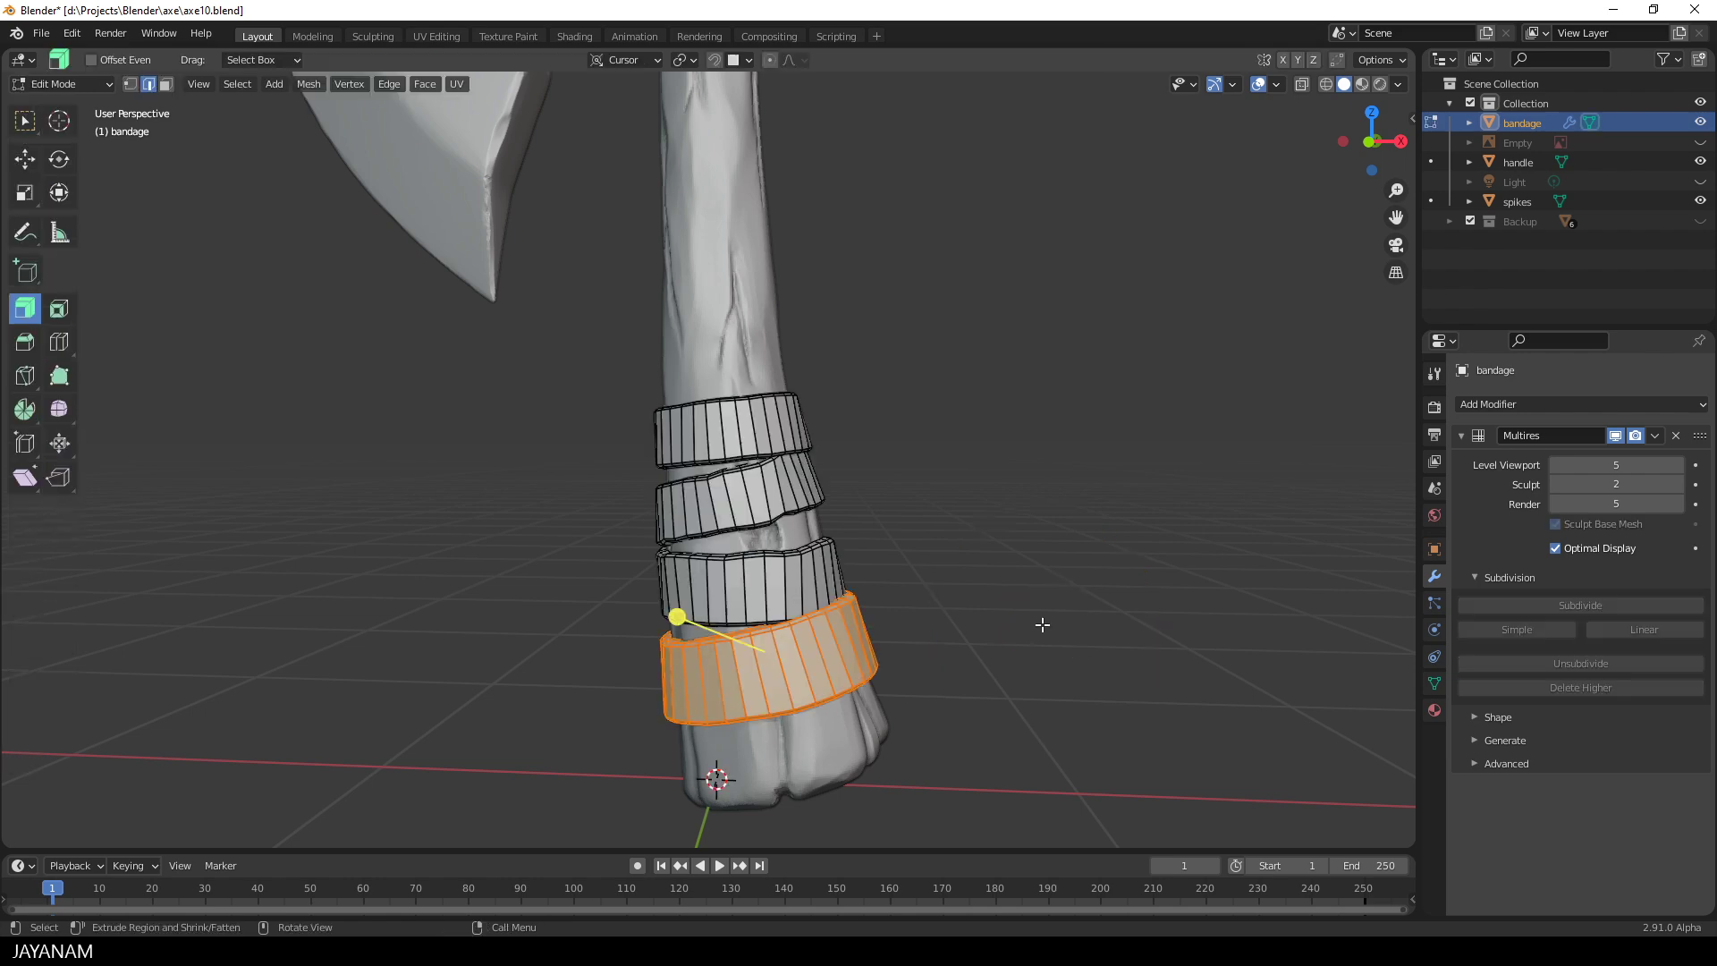
middle_click_drag(1038, 625, 975, 588)
scroll(975, 588, "down", 2)
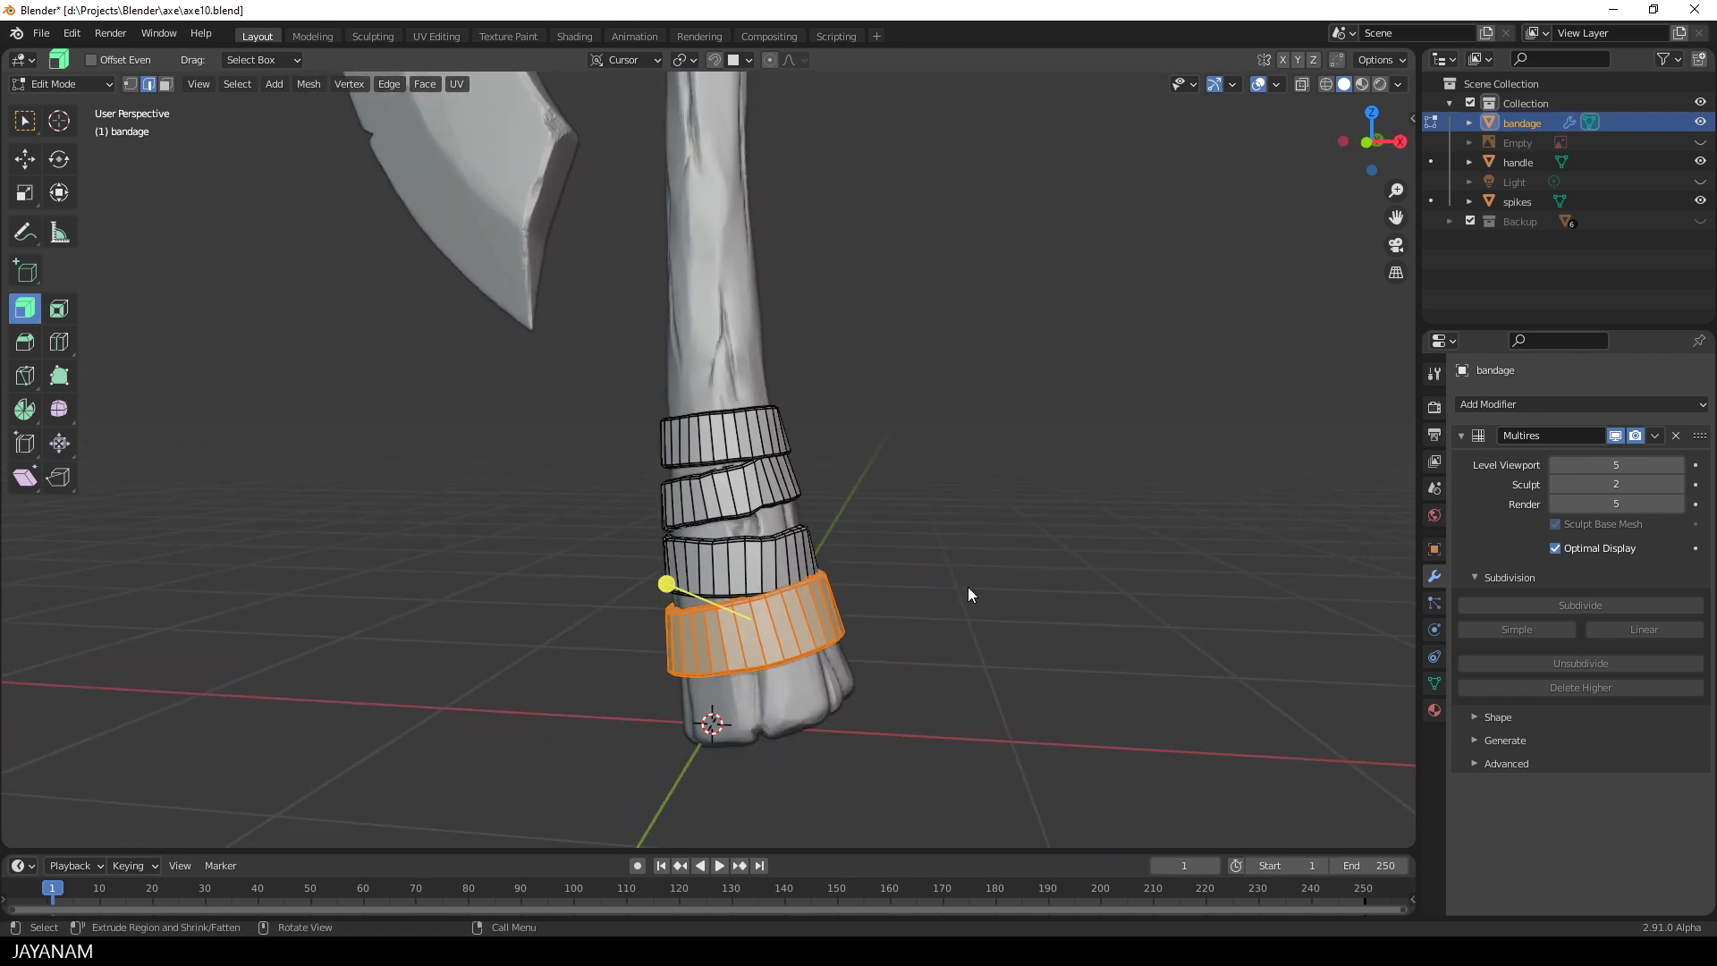
key("Tab")
key("KP_1")
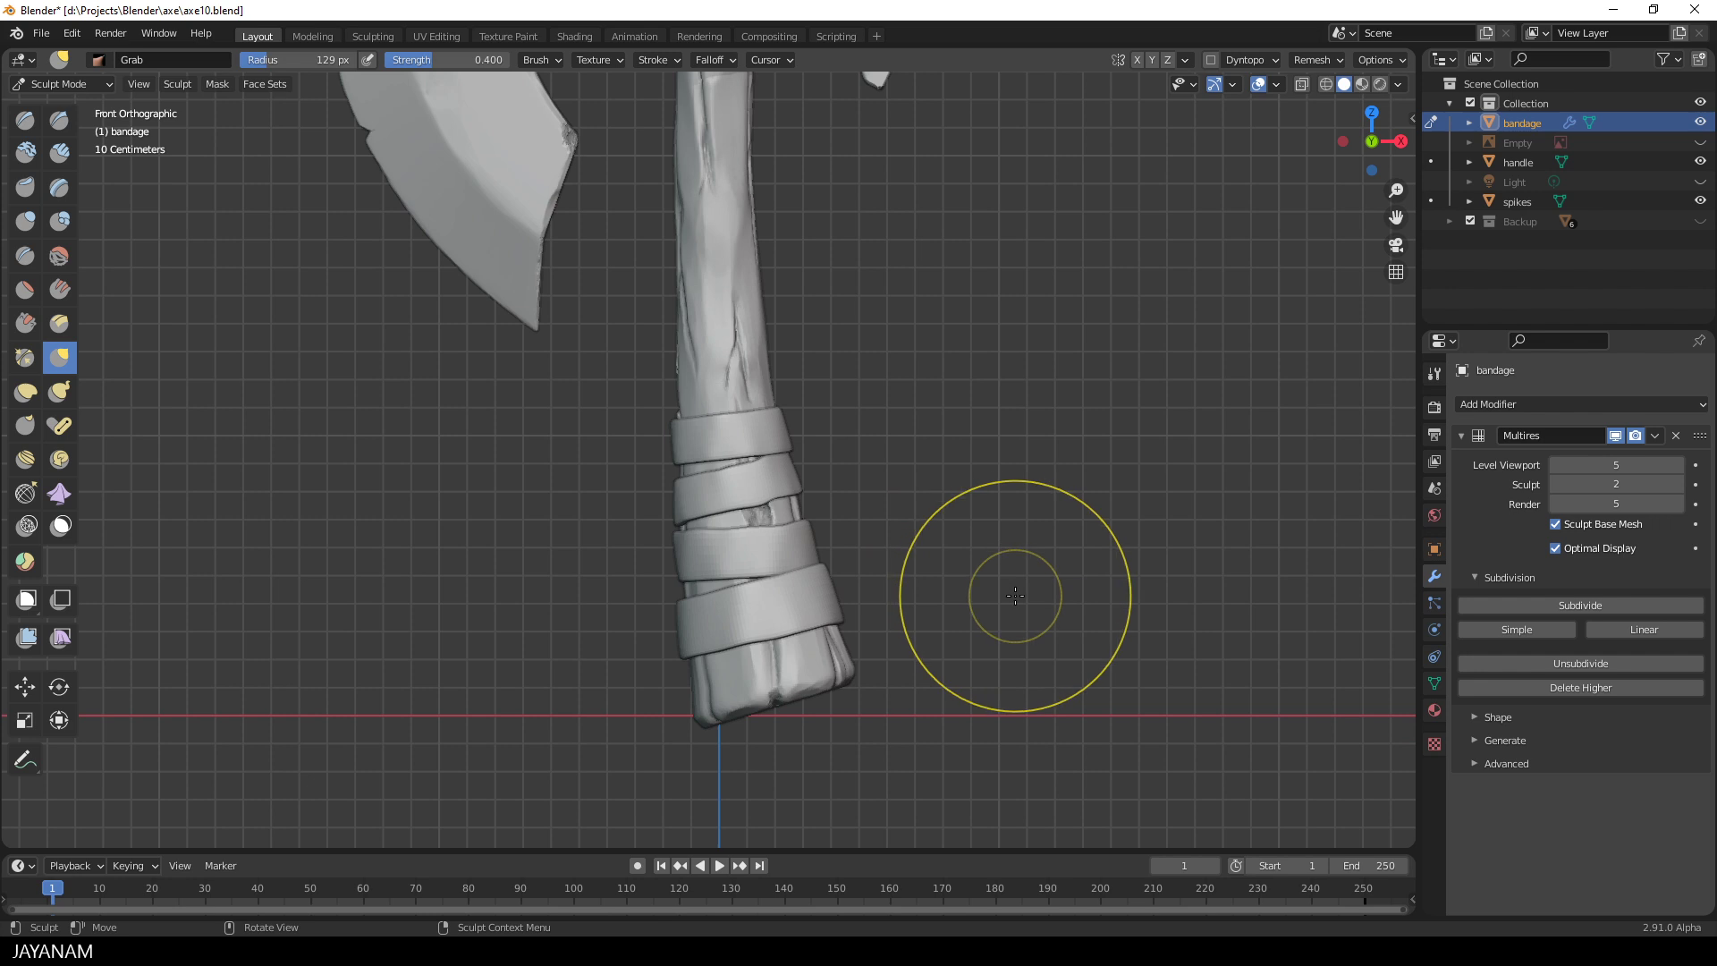
- Set the Multiresolution sculpt level to 4 and choose the Inflate/Deflate brush with a 56 px radius
scroll(1015, 595, "down", 1)
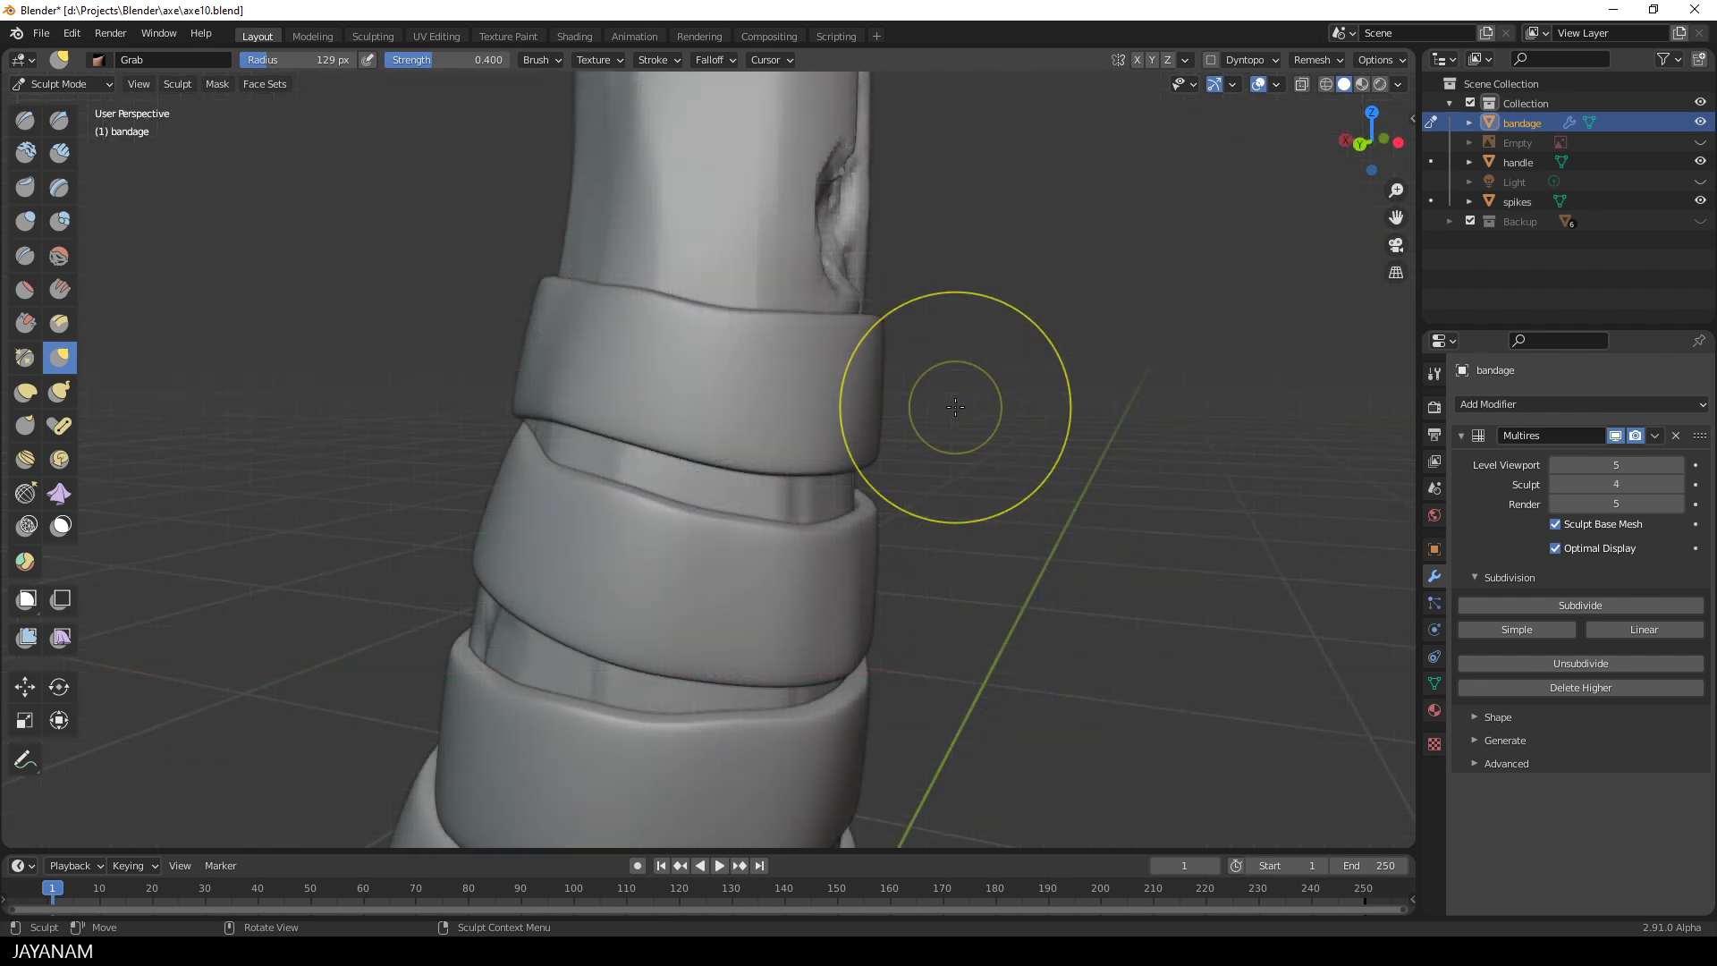
key("i")
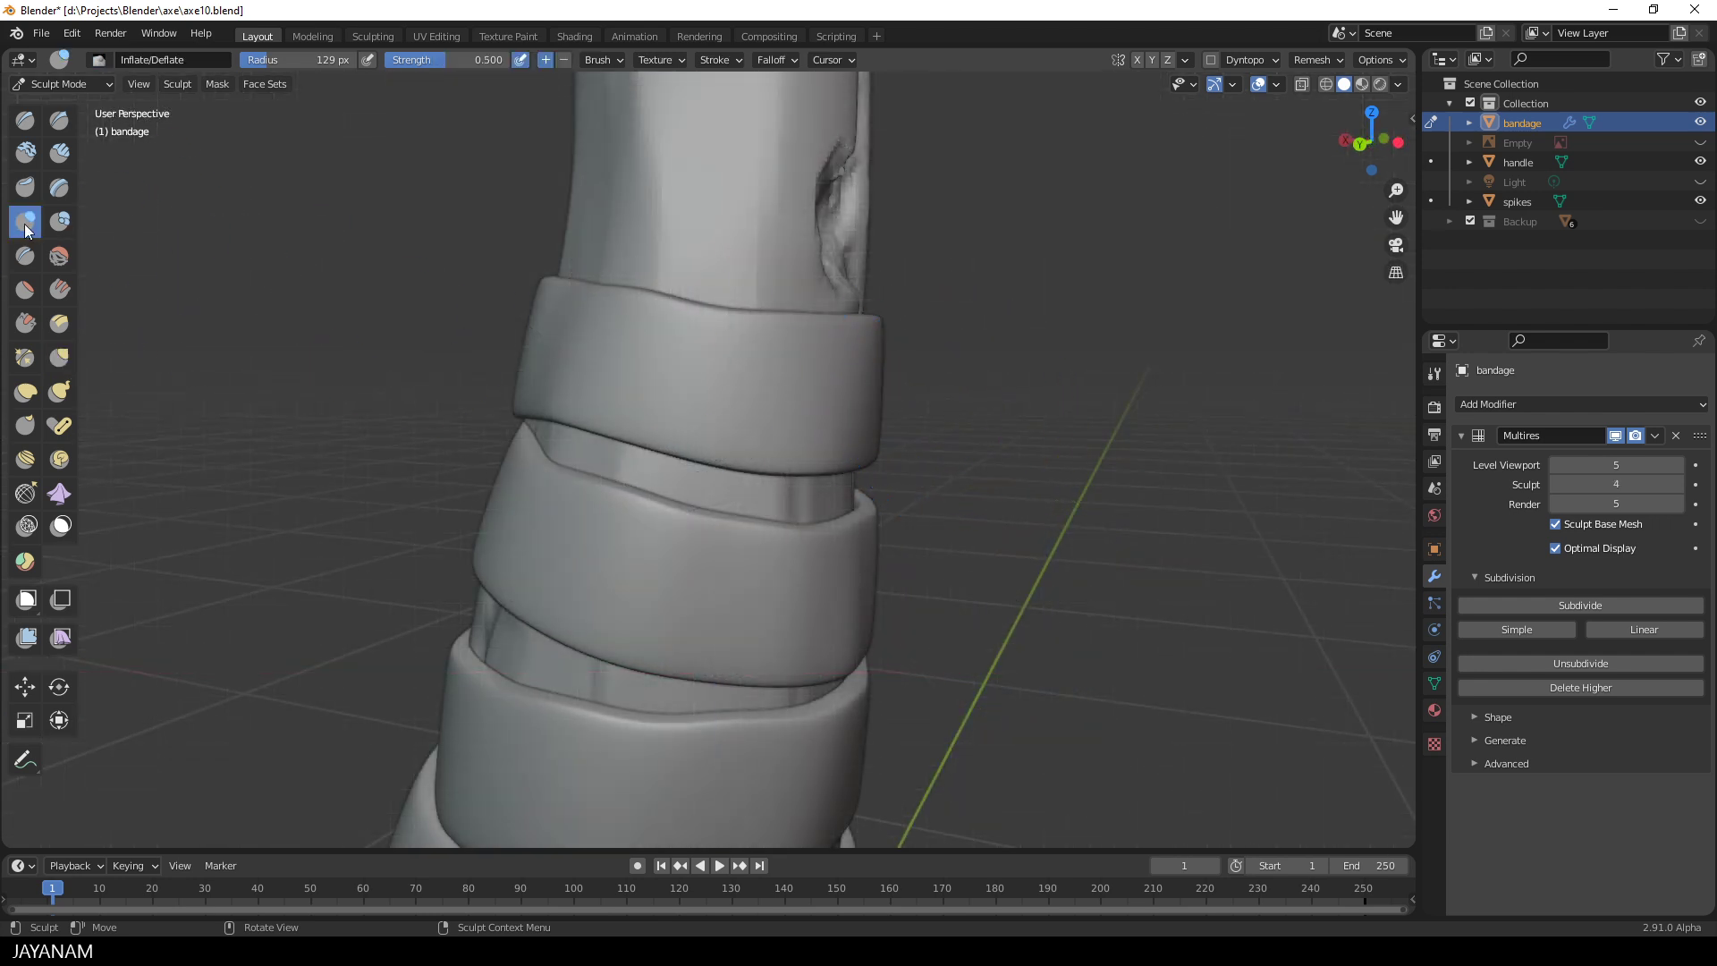
middle_click_drag(617, 376, 719, 402)
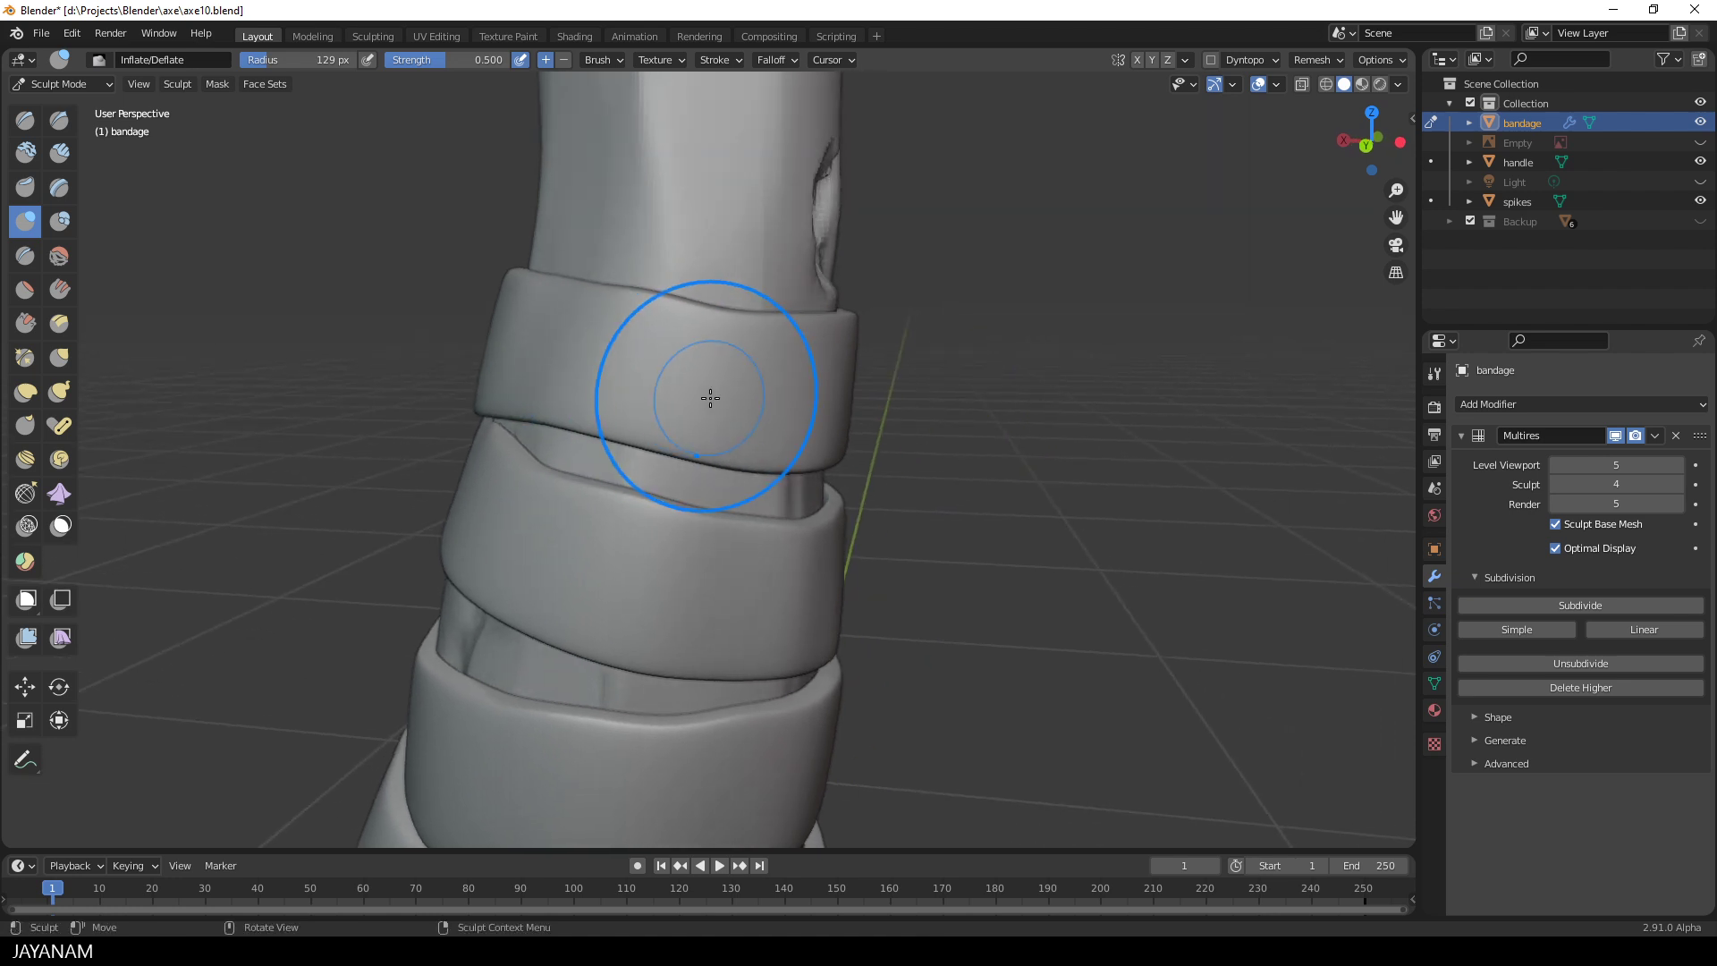
key("f")
left_click(647, 394)
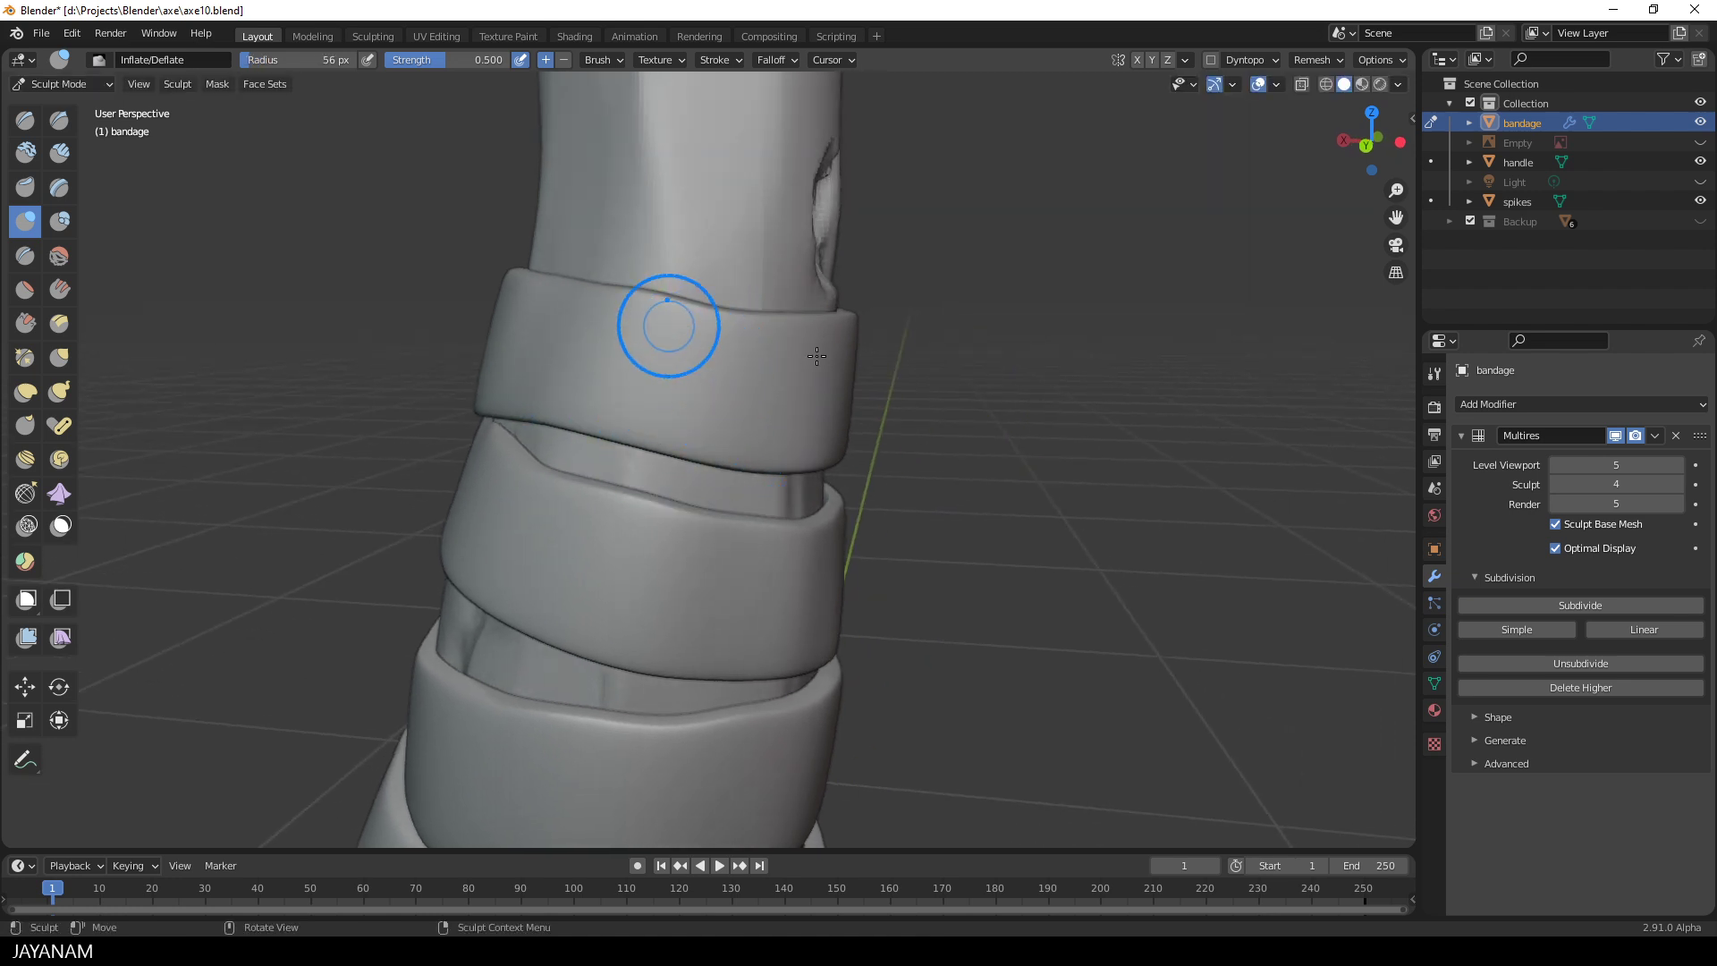
- Turn off Sculpt Base Mesh in the bandage's Multires modifier
middle_click_drag(888, 355, 743, 365)
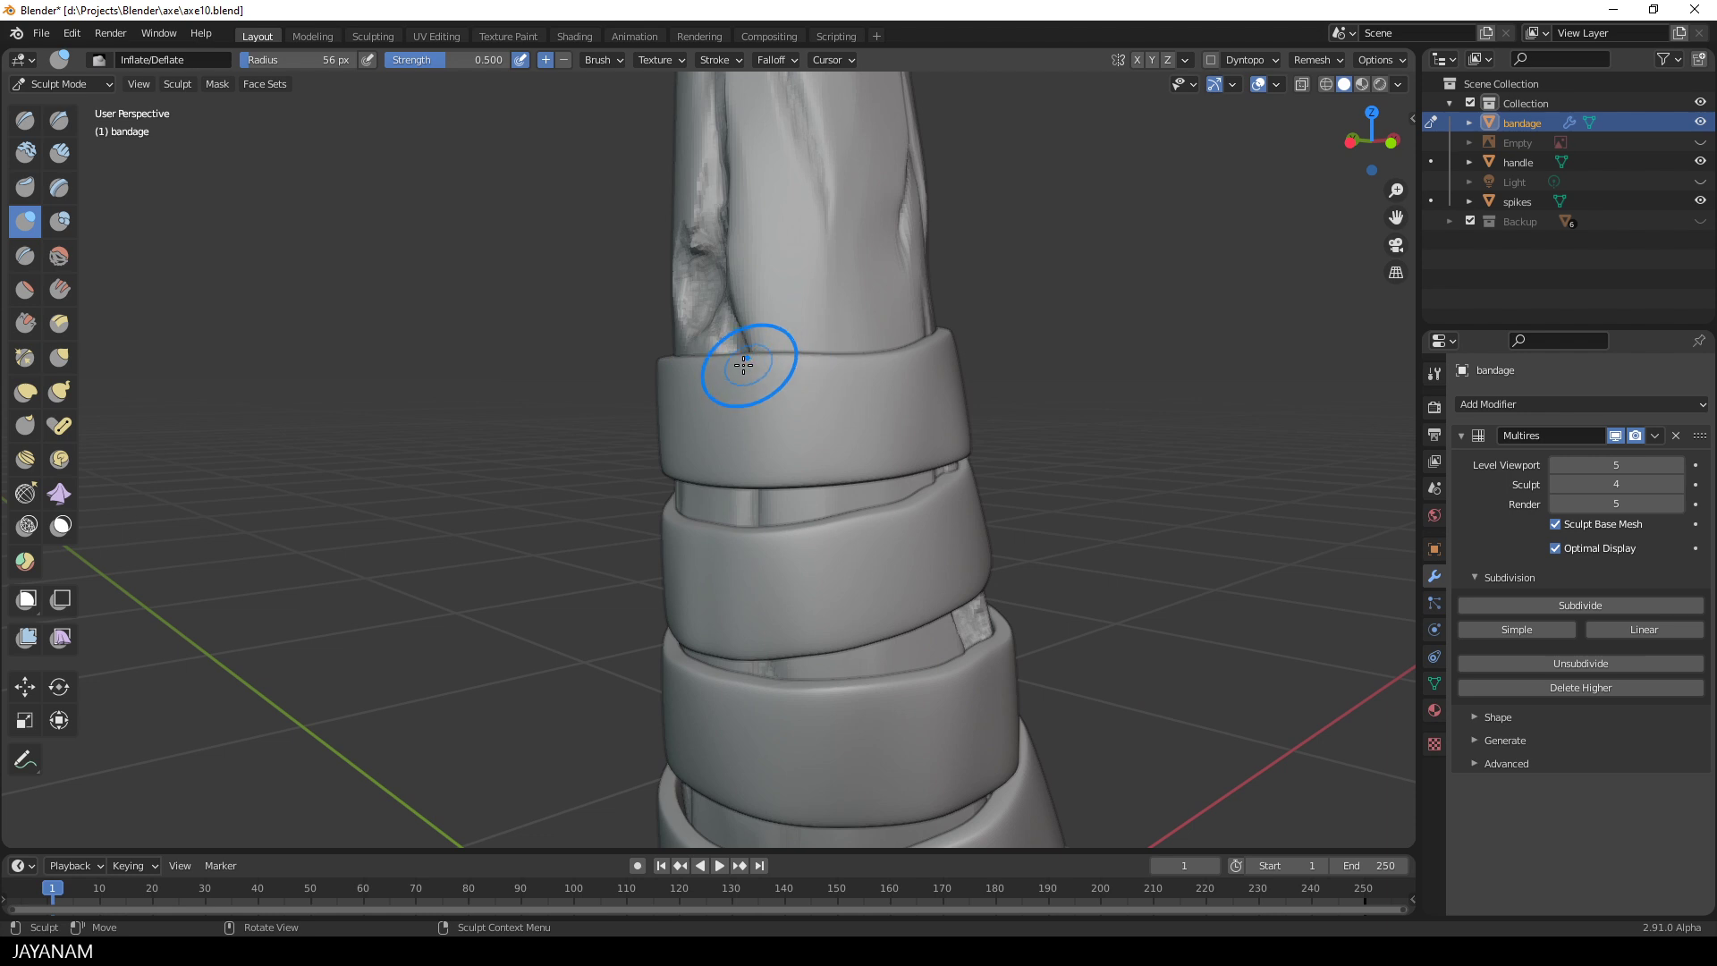
middle_click_drag(896, 375, 871, 379)
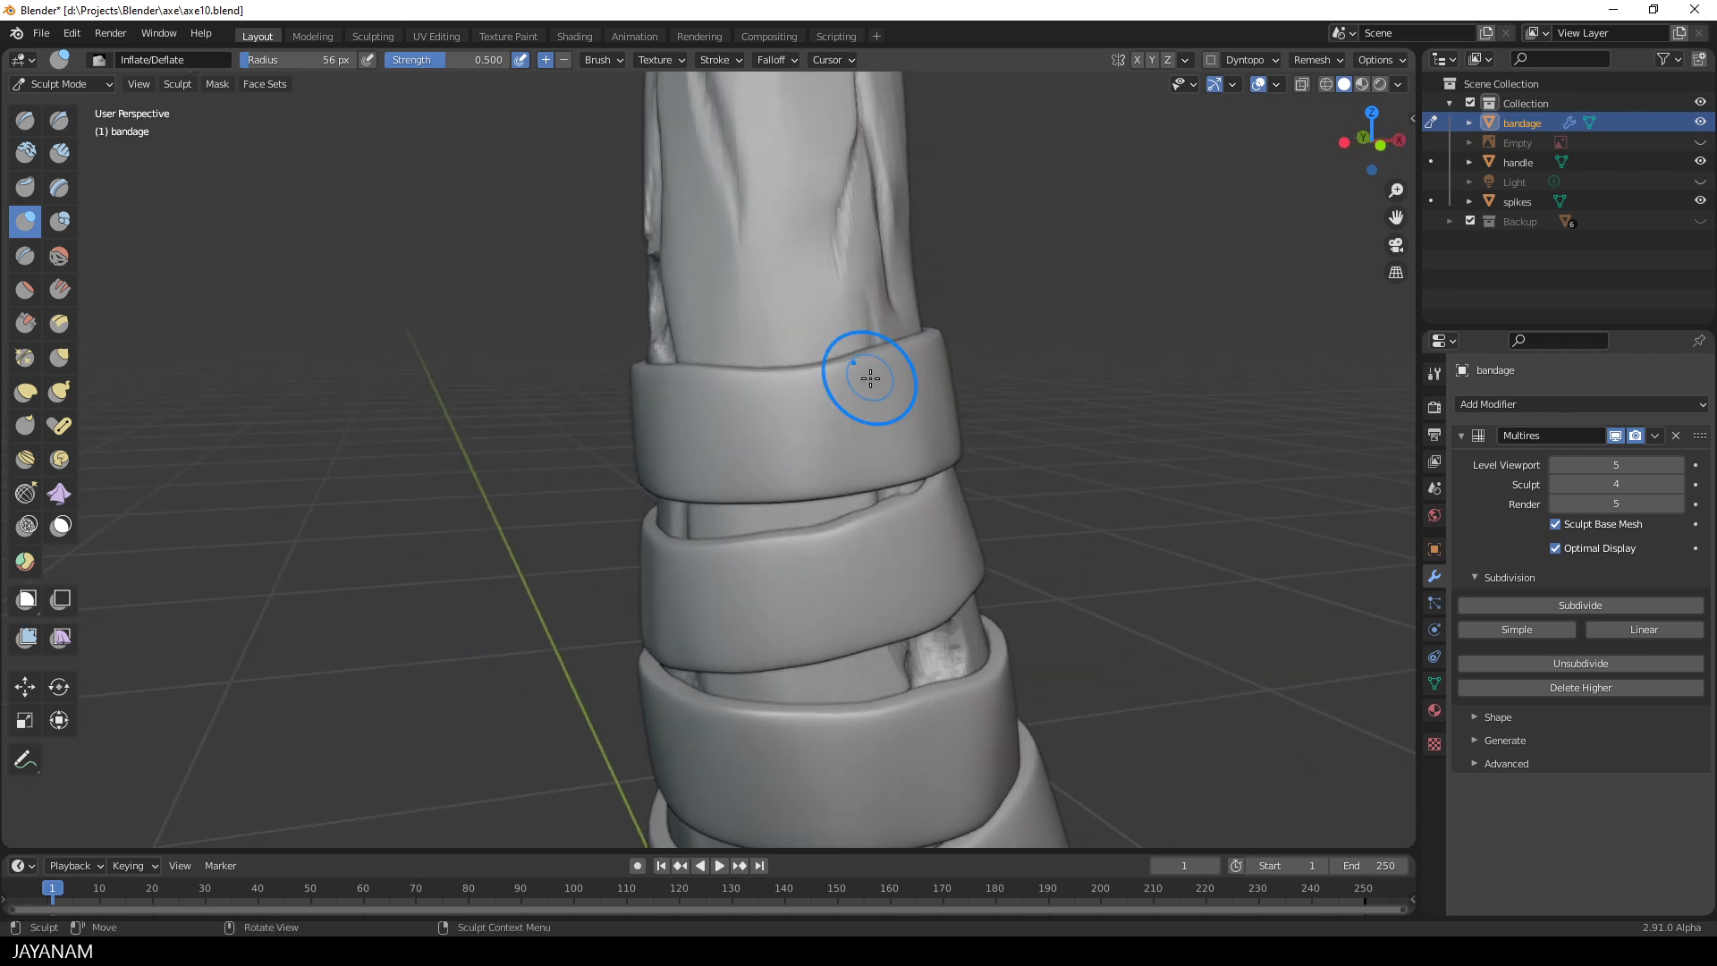
left_click(1557, 524)
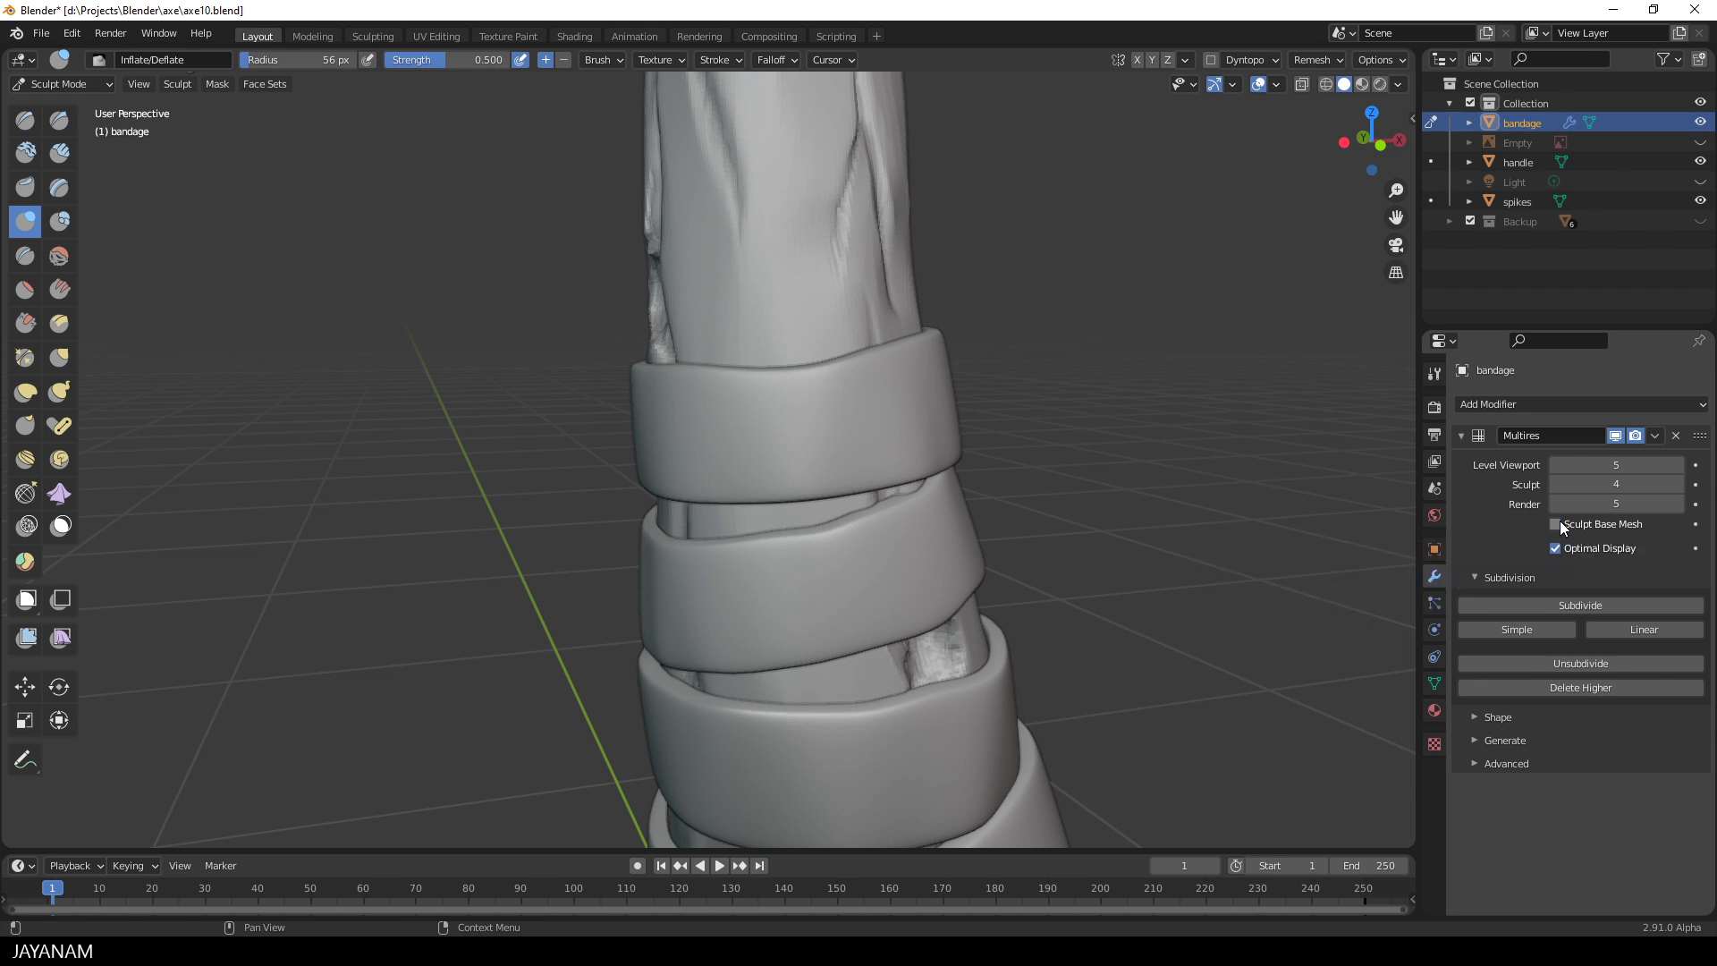
- Sculpt a shallow fold around the top bandage ring by deflating its surface with the Inflate/Deflate brush
scroll(953, 369, "up", 3)
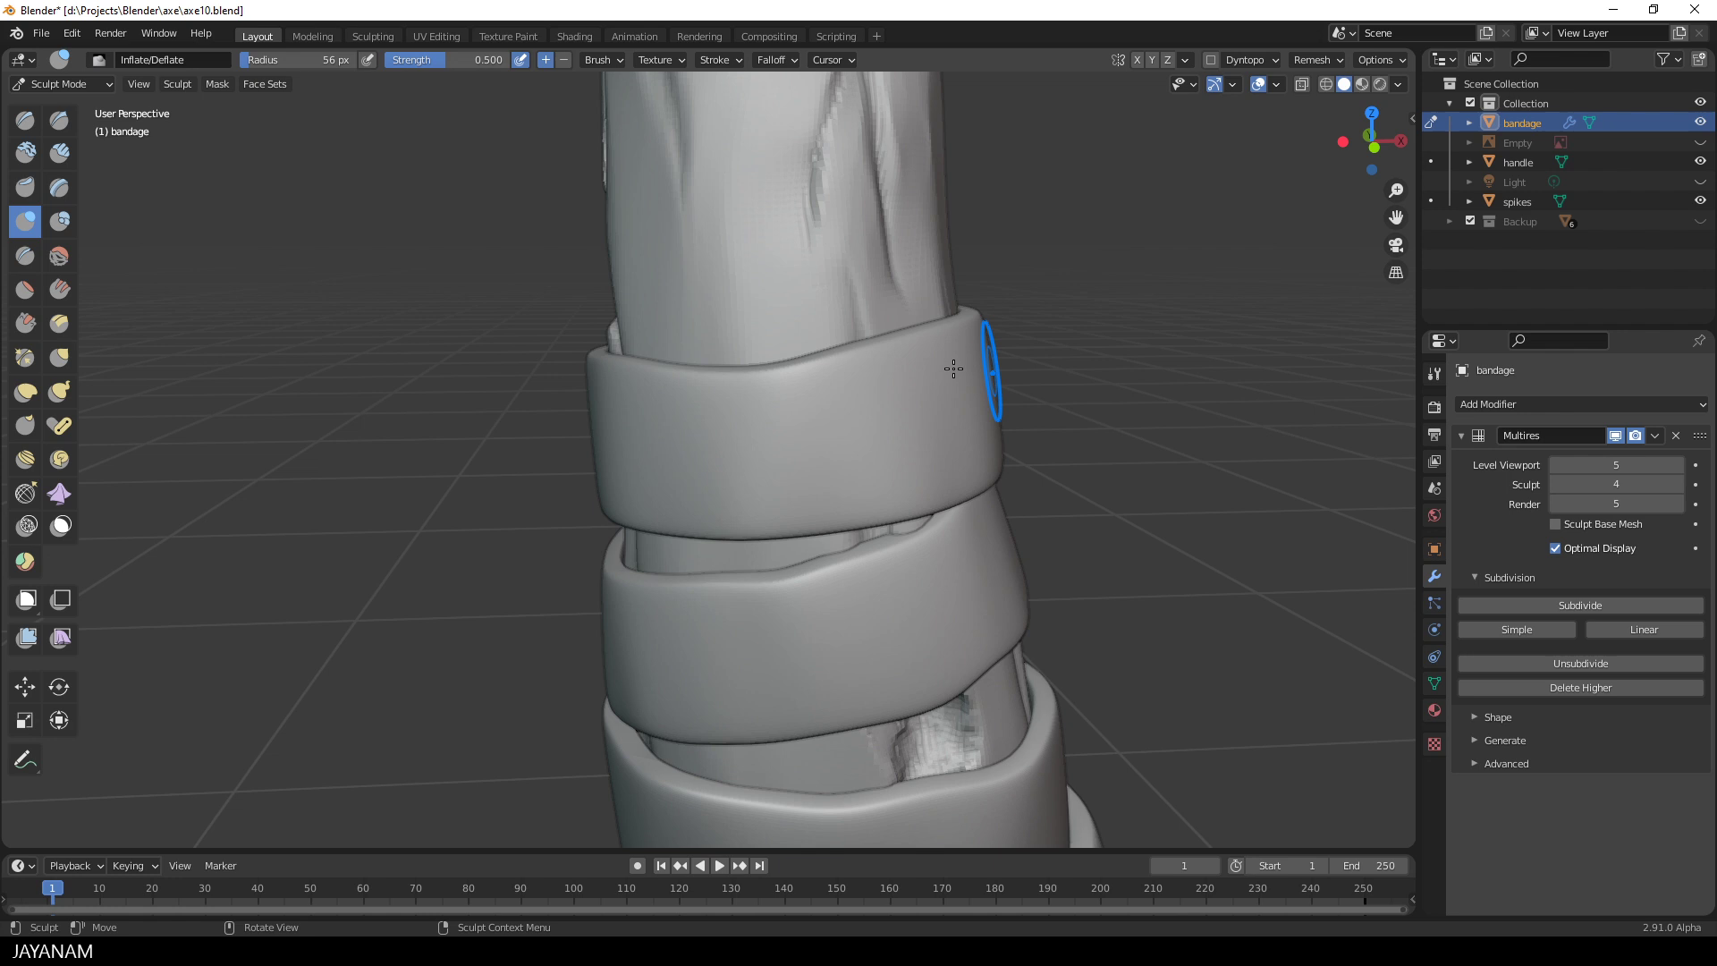
middle_click_drag(777, 386, 718, 366)
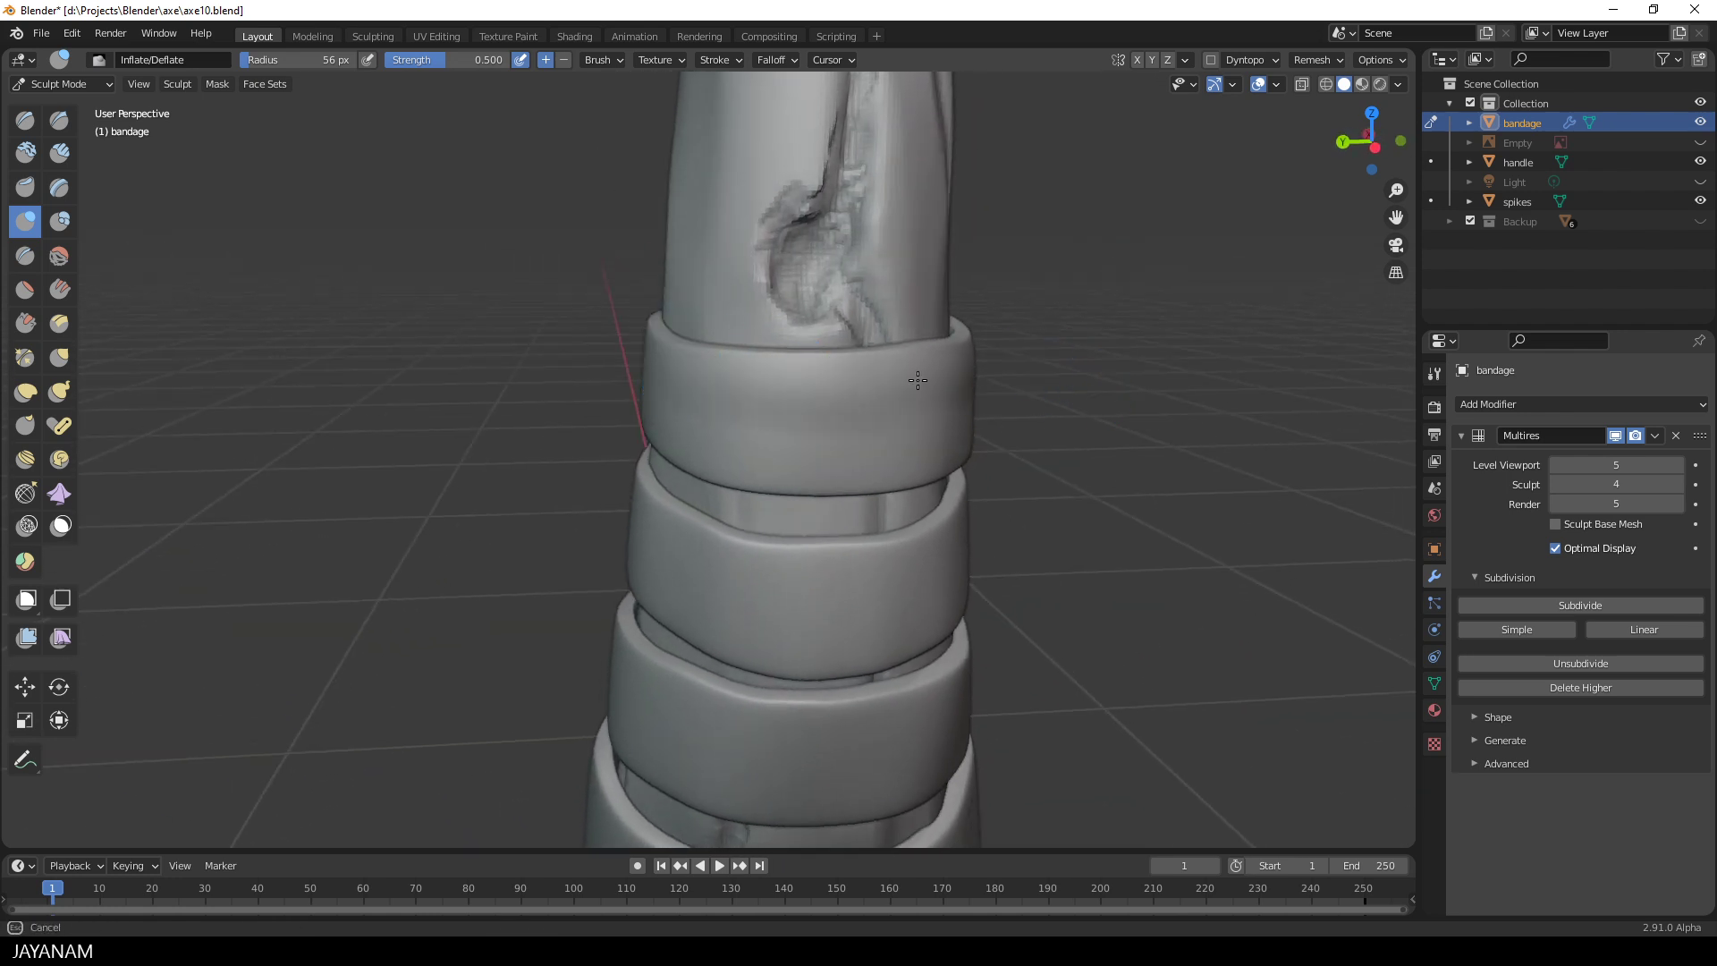
middle_click_drag(918, 380, 684, 354)
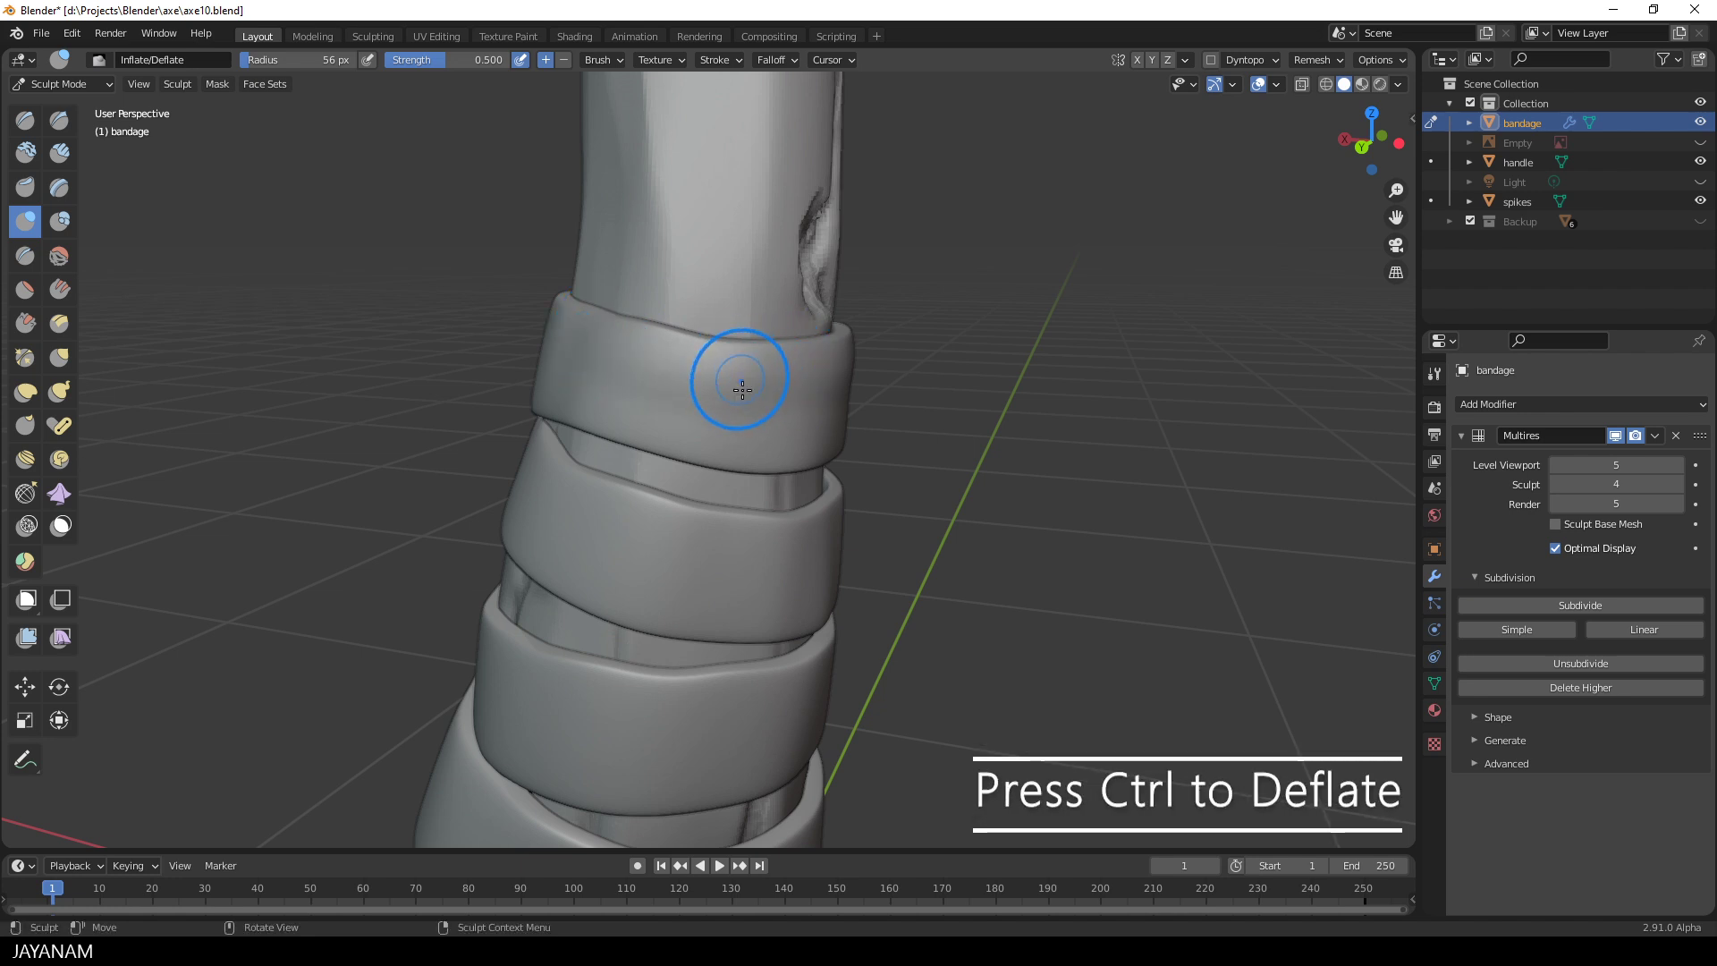
mouse_move(889, 403)
middle_mouse_down()
mouse_move(958, 402)
mouse_move(786, 394)
mouse_move(824, 422)
mouse_move(459, 452)
mouse_move(762, 424)
mouse_move(671, 388)
middle_mouse_up()
- Deflate uneven folds into the second and third bandage rings all around the handle with the Inflate/Deflate brush
middle_click_drag(835, 556, 748, 586)
middle_click_drag(1153, 507, 1028, 510)
mouse_move(940, 609)
middle_mouse_down()
mouse_move(993, 636)
mouse_move(1073, 460)
mouse_move(1001, 525)
mouse_move(781, 468)
mouse_move(987, 457)
mouse_move(552, 560)
mouse_move(1008, 548)
mouse_move(605, 487)
mouse_move(681, 594)
middle_mouse_up()
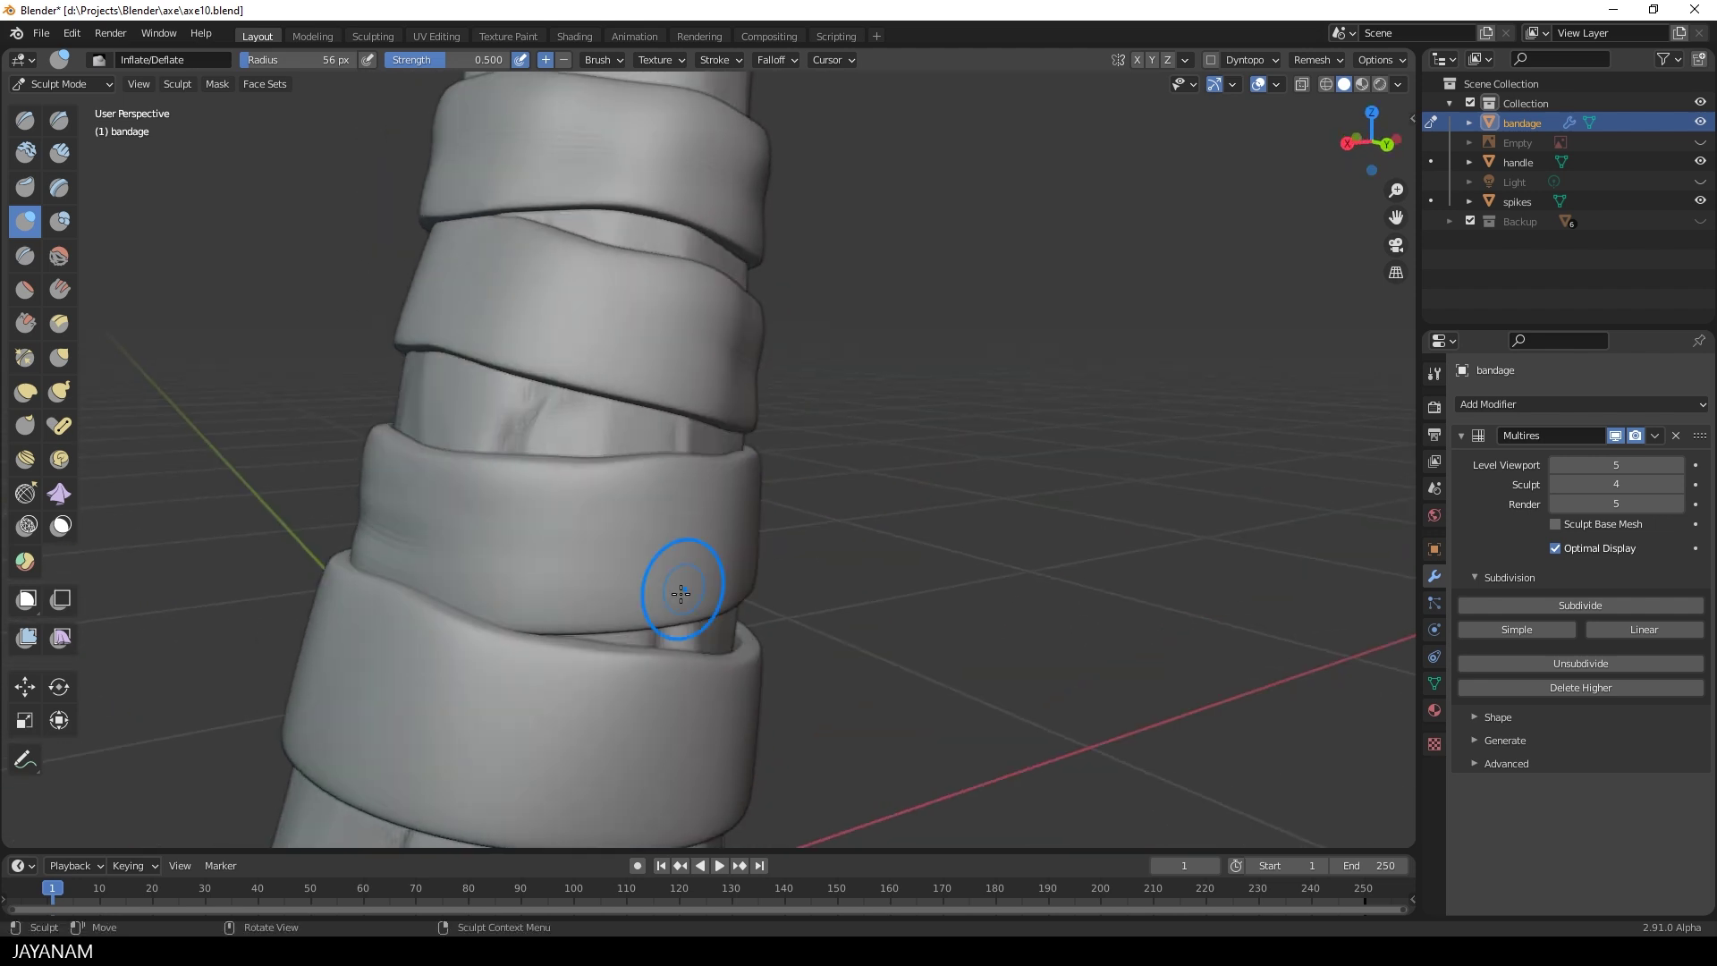
middle_click_drag(484, 548, 667, 483)
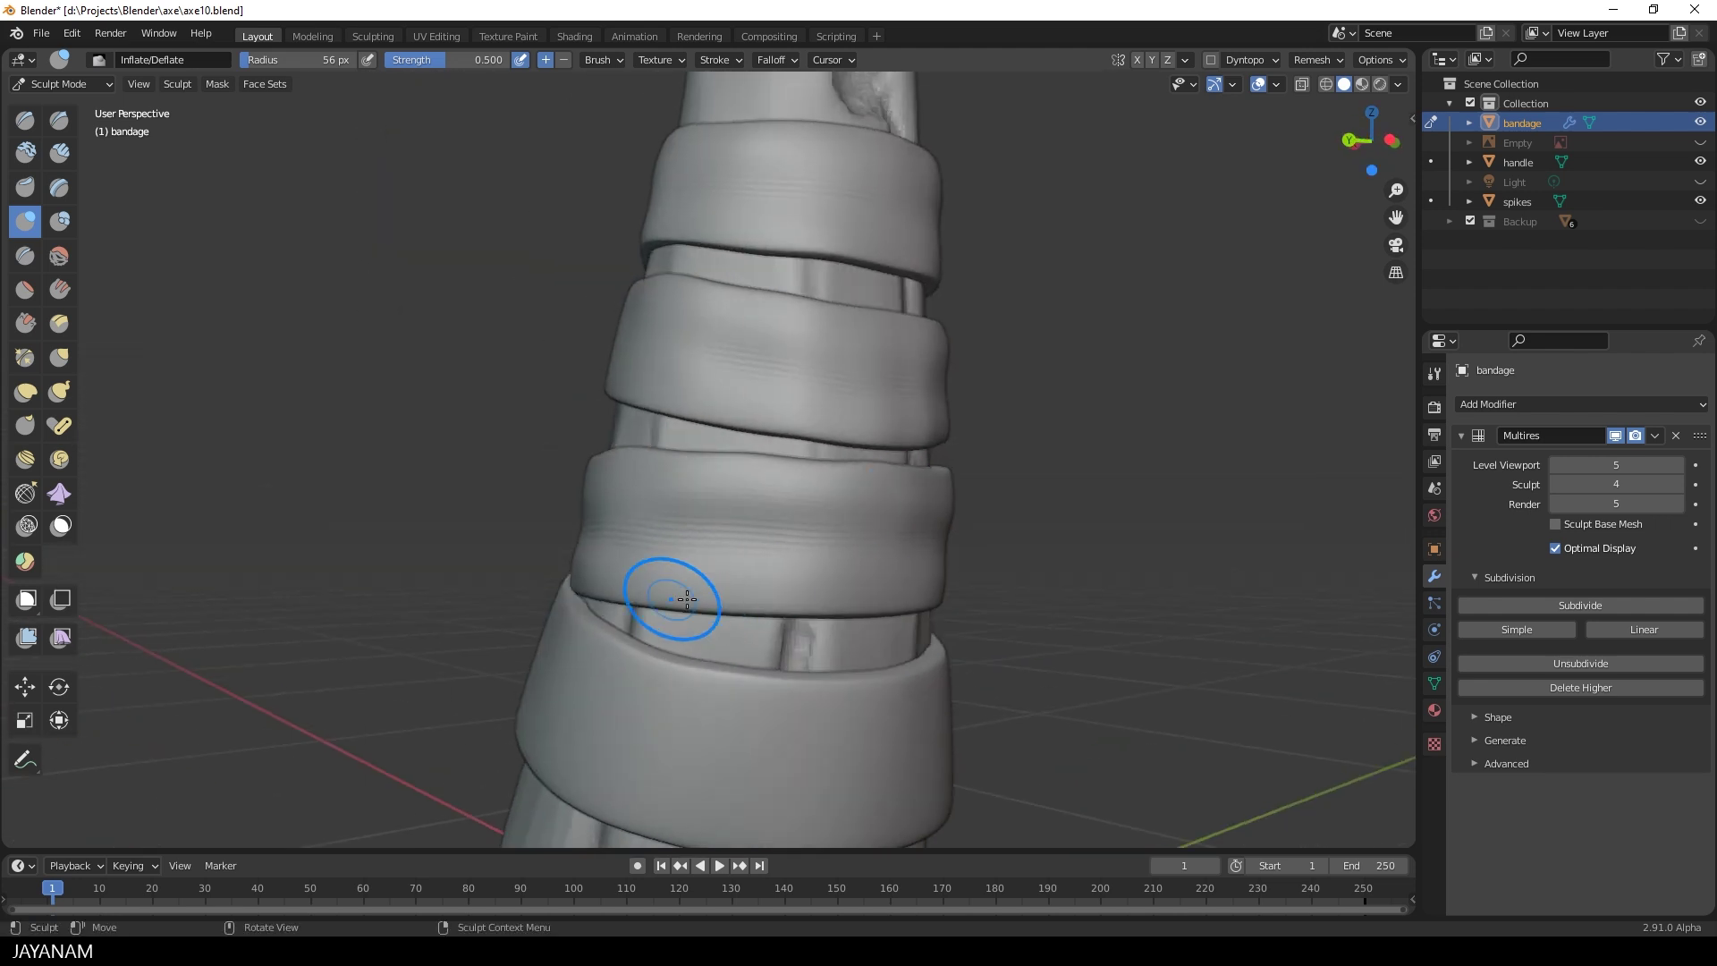
middle_click_drag(687, 599, 950, 533)
- Switch to the Grab brush and set the Multires sculpt level to 3 for fitting the lowest bandage ring
scroll(844, 567, "down", 2)
scroll(951, 533, "up", 4)
scroll(1118, 693, "down", 2)
mouse_move(1118, 693)
middle_mouse_down("shift")
mouse_move(1172, 521)
mouse_move(805, 498)
middle_mouse_up("shift")
scroll(805, 499, "up", 2)
key("g")
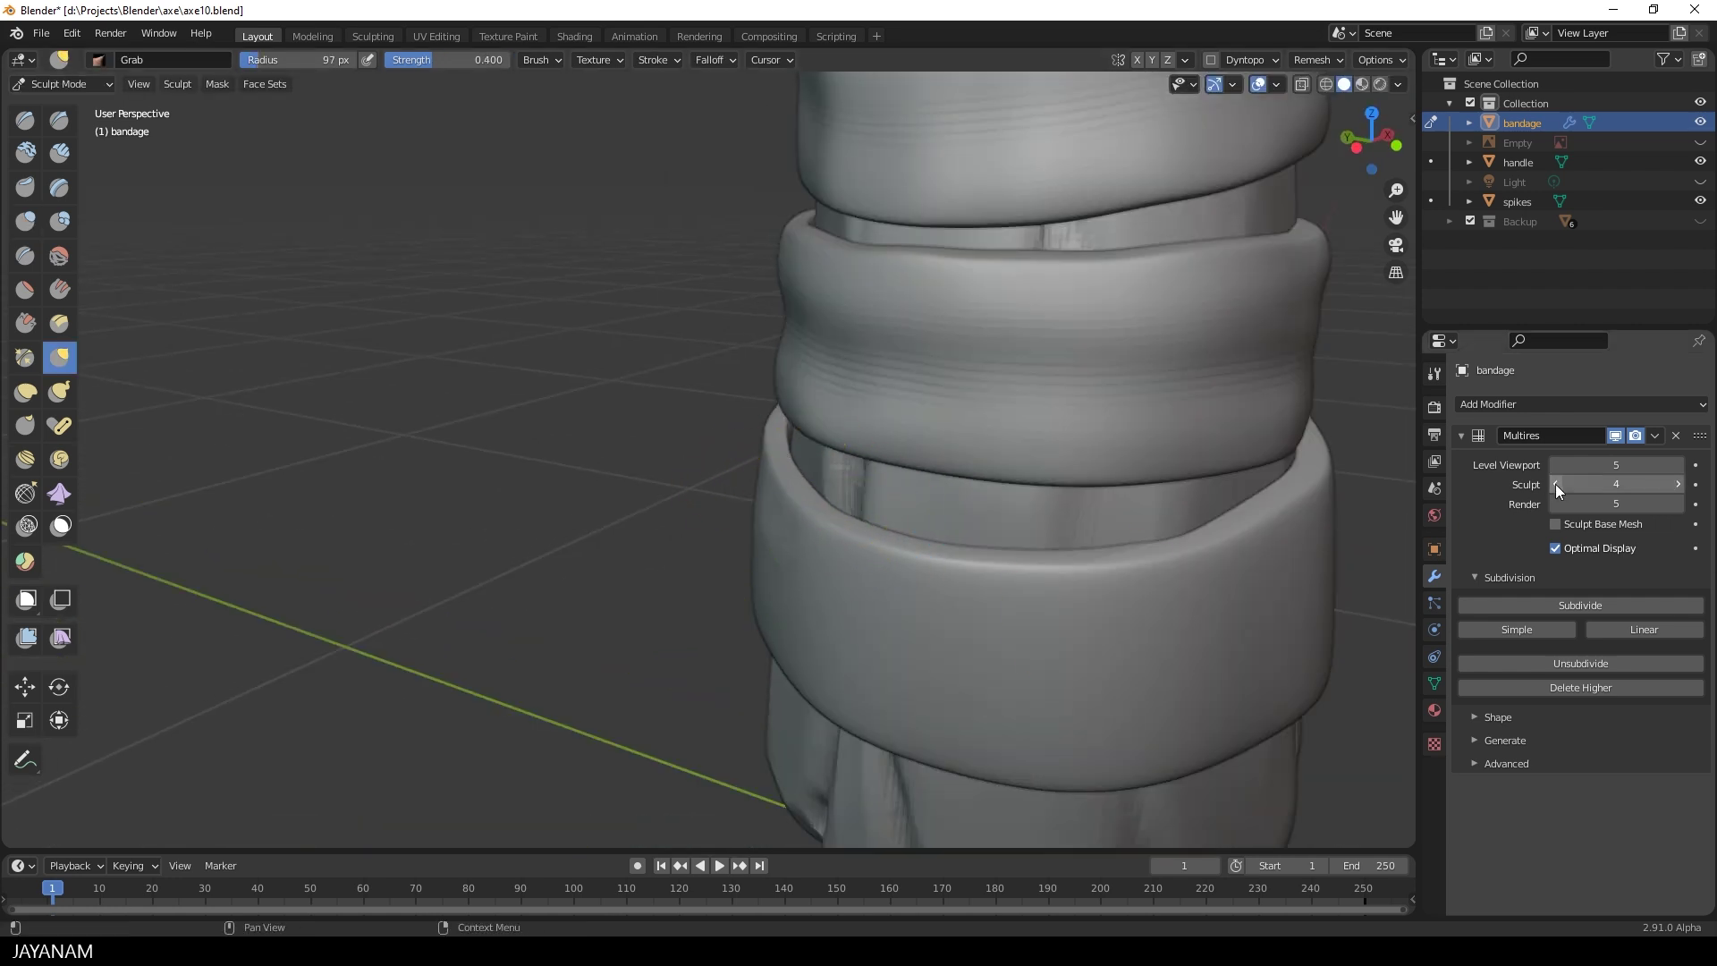
key("Page_Down")
- Pull the upper rim of the lowest bandage ring closer to the handle and the ring above with the Grab brush
mouse_move(774, 377)
middle_mouse_down()
mouse_move(766, 421)
mouse_move(652, 345)
middle_mouse_up()
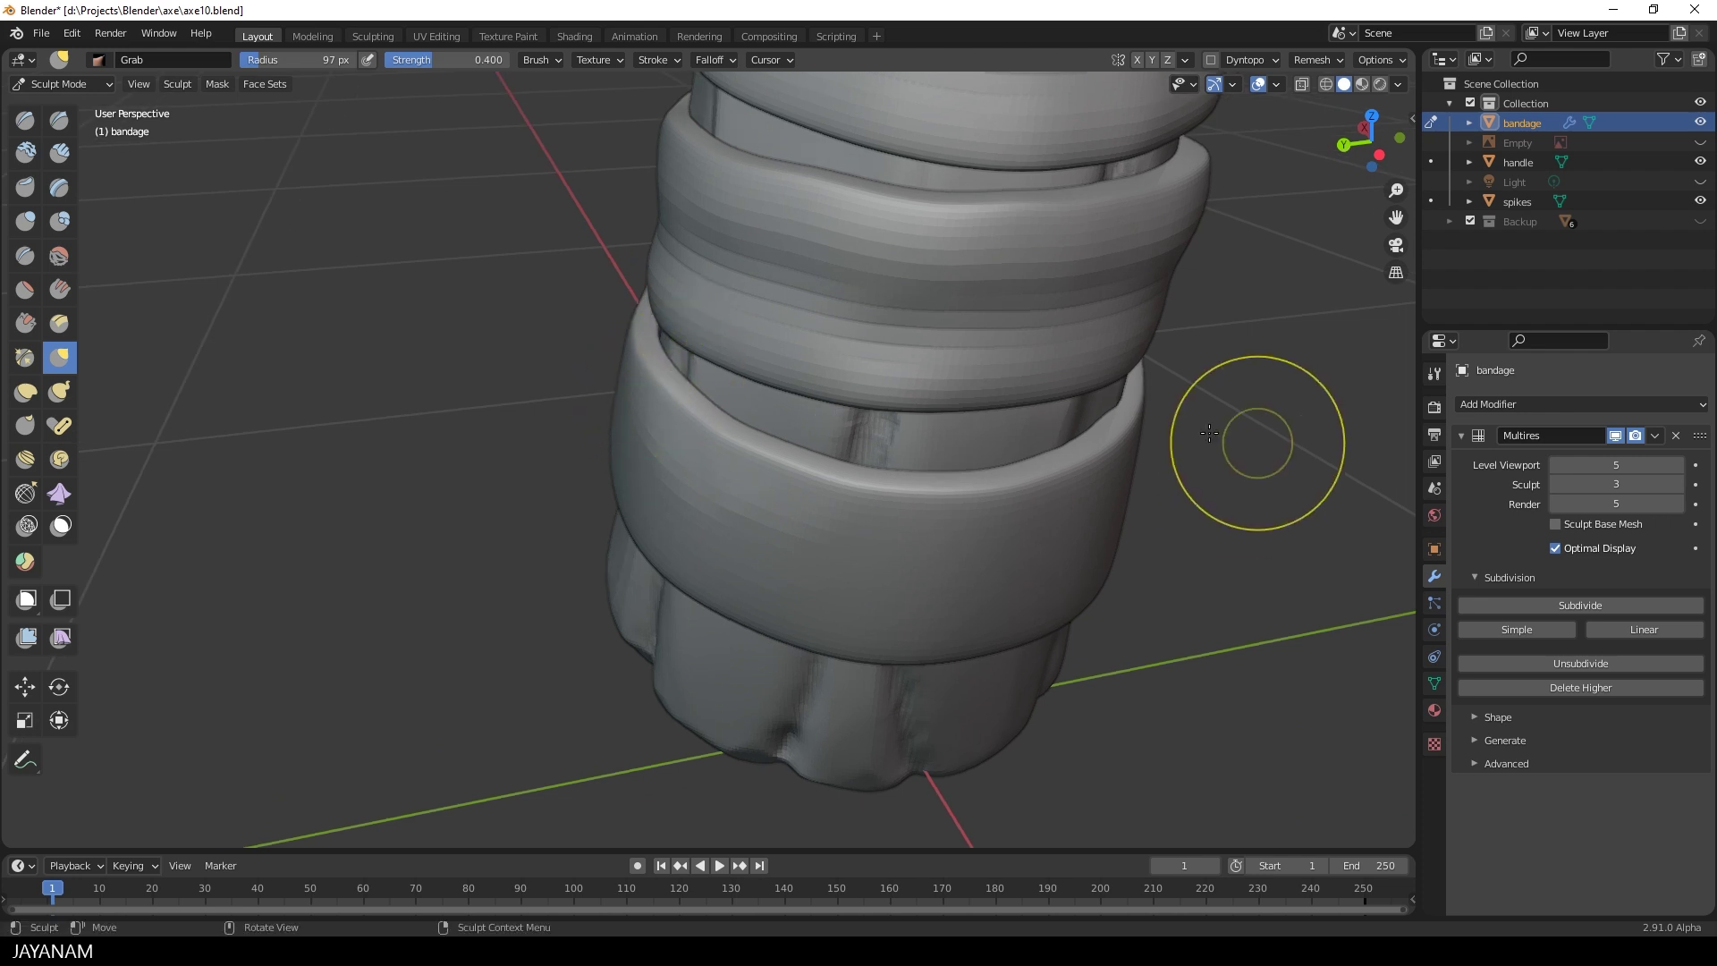
middle_click_drag(1061, 421, 1306, 429)
middle_click_drag(439, 483, 679, 501, "shift")
left_click_drag(573, 501, 548, 487)
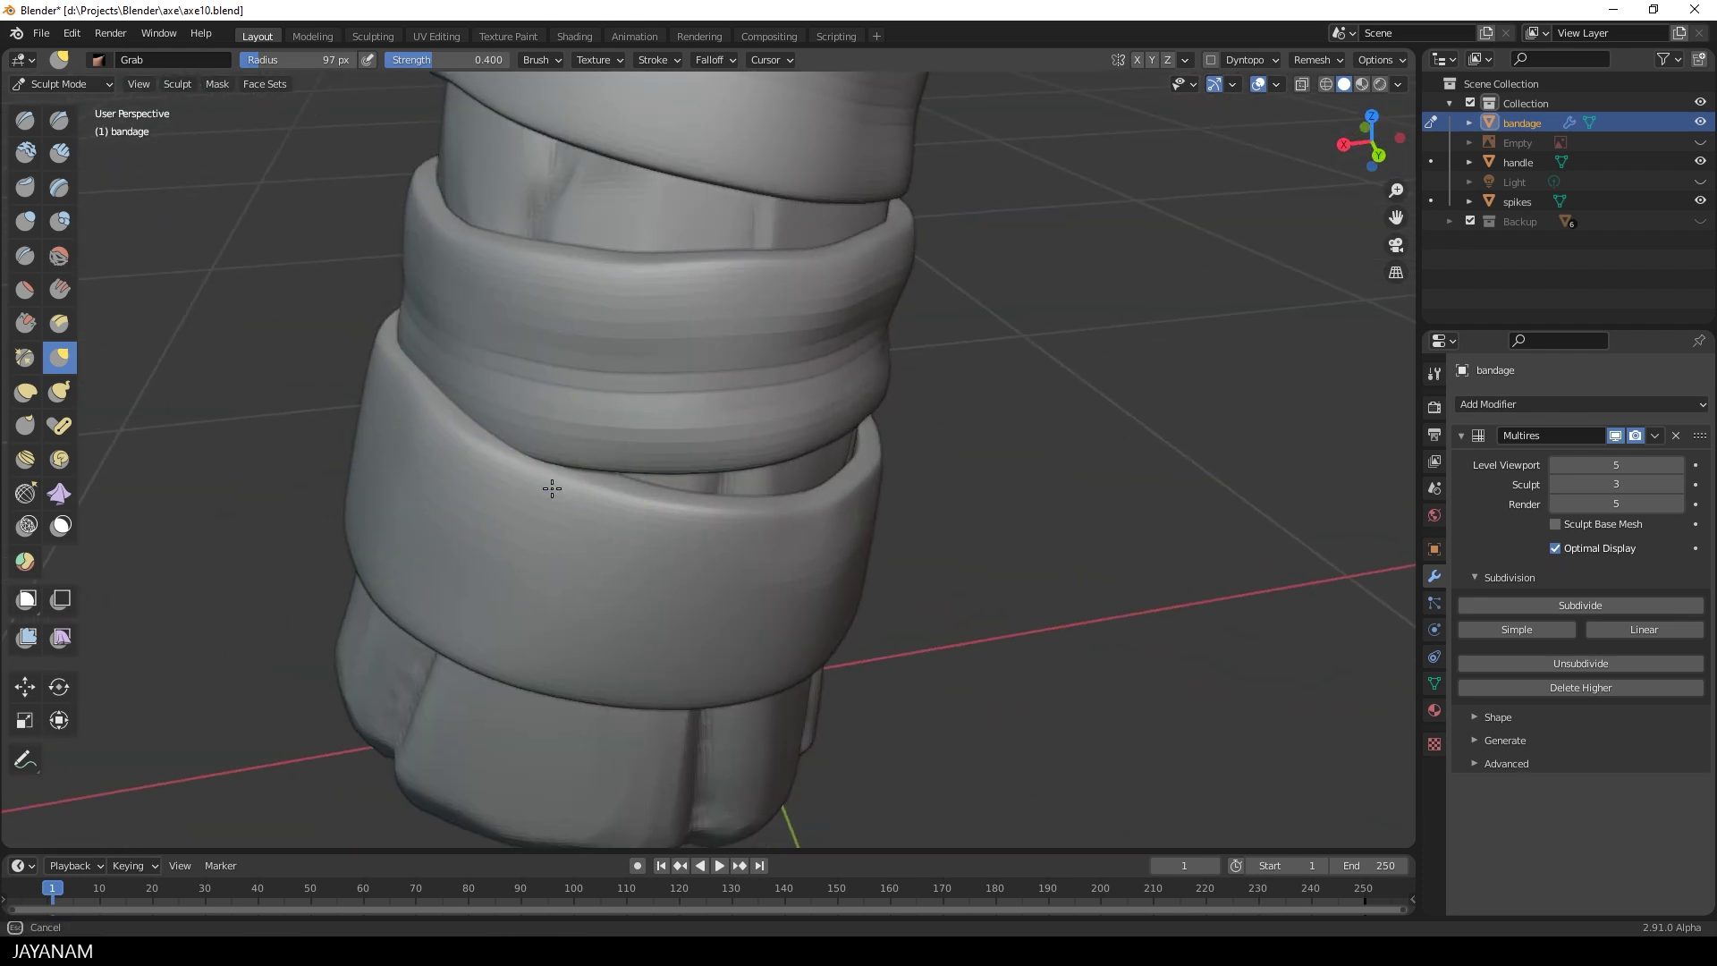
middle_click_drag(444, 444, 559, 455)
left_click_drag(472, 526, 466, 526)
middle_click_drag(410, 505, 771, 430)
left_click_drag(539, 563, 530, 604)
mouse_move(620, 609)
middle_mouse_down()
mouse_move(631, 669)
mouse_move(867, 625)
mouse_move(766, 453)
mouse_move(819, 567)
mouse_move(1632, 484)
middle_mouse_up()
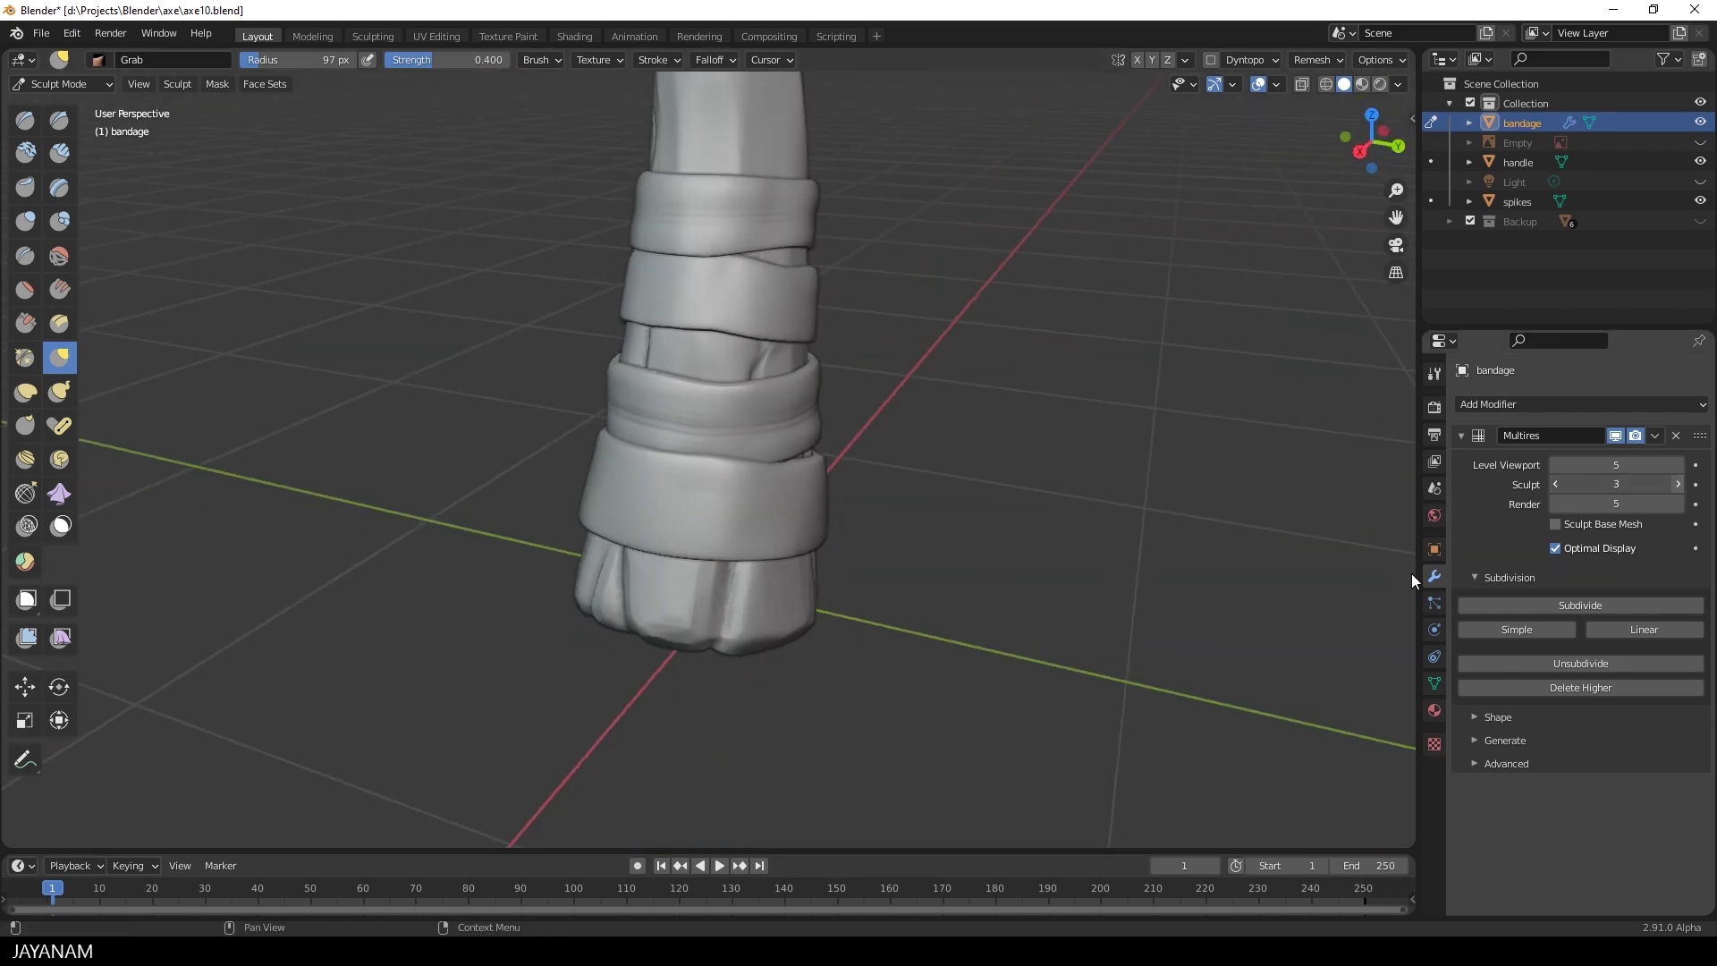
- Set the sculpt level to 4 and deflate folds into the lowest bandage ring with the Inflate/Deflate brush at 97 px radius
left_click(25, 220)
middle_click_drag(715, 658, 751, 658)
middle_click_drag(751, 658, 764, 500, "ctrl")
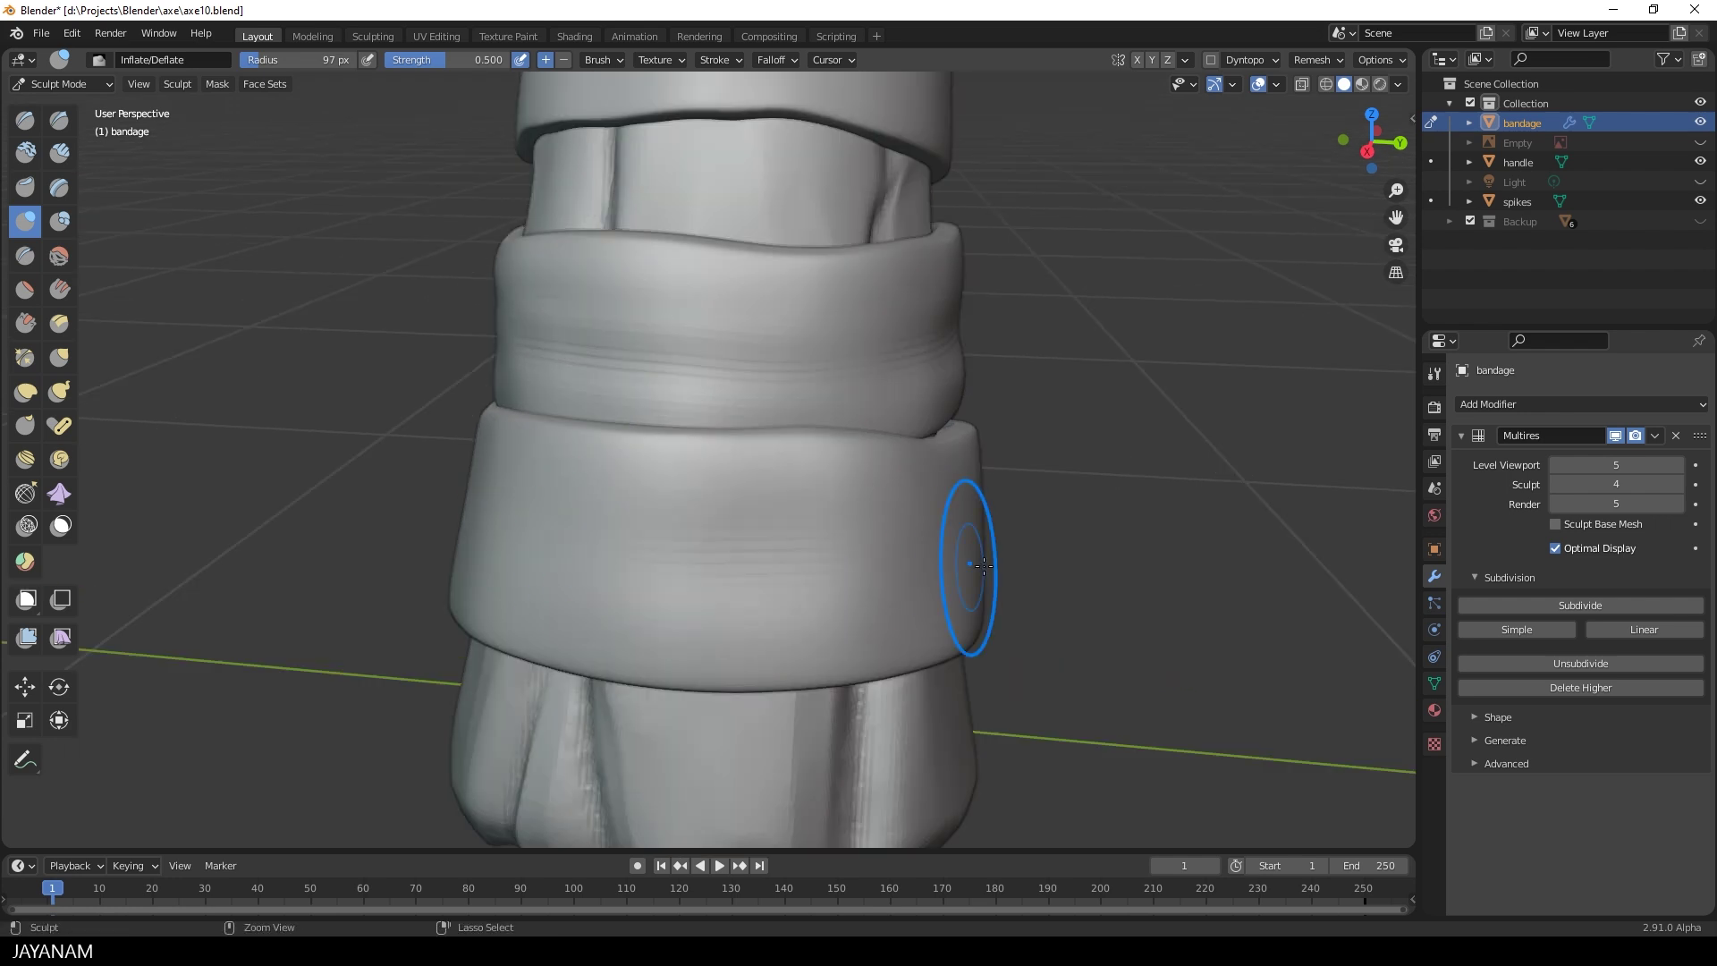
middle_click_drag(982, 565, 763, 629)
mouse_move(870, 586)
middle_mouse_down()
mouse_move(706, 560)
mouse_move(702, 574)
middle_mouse_up()
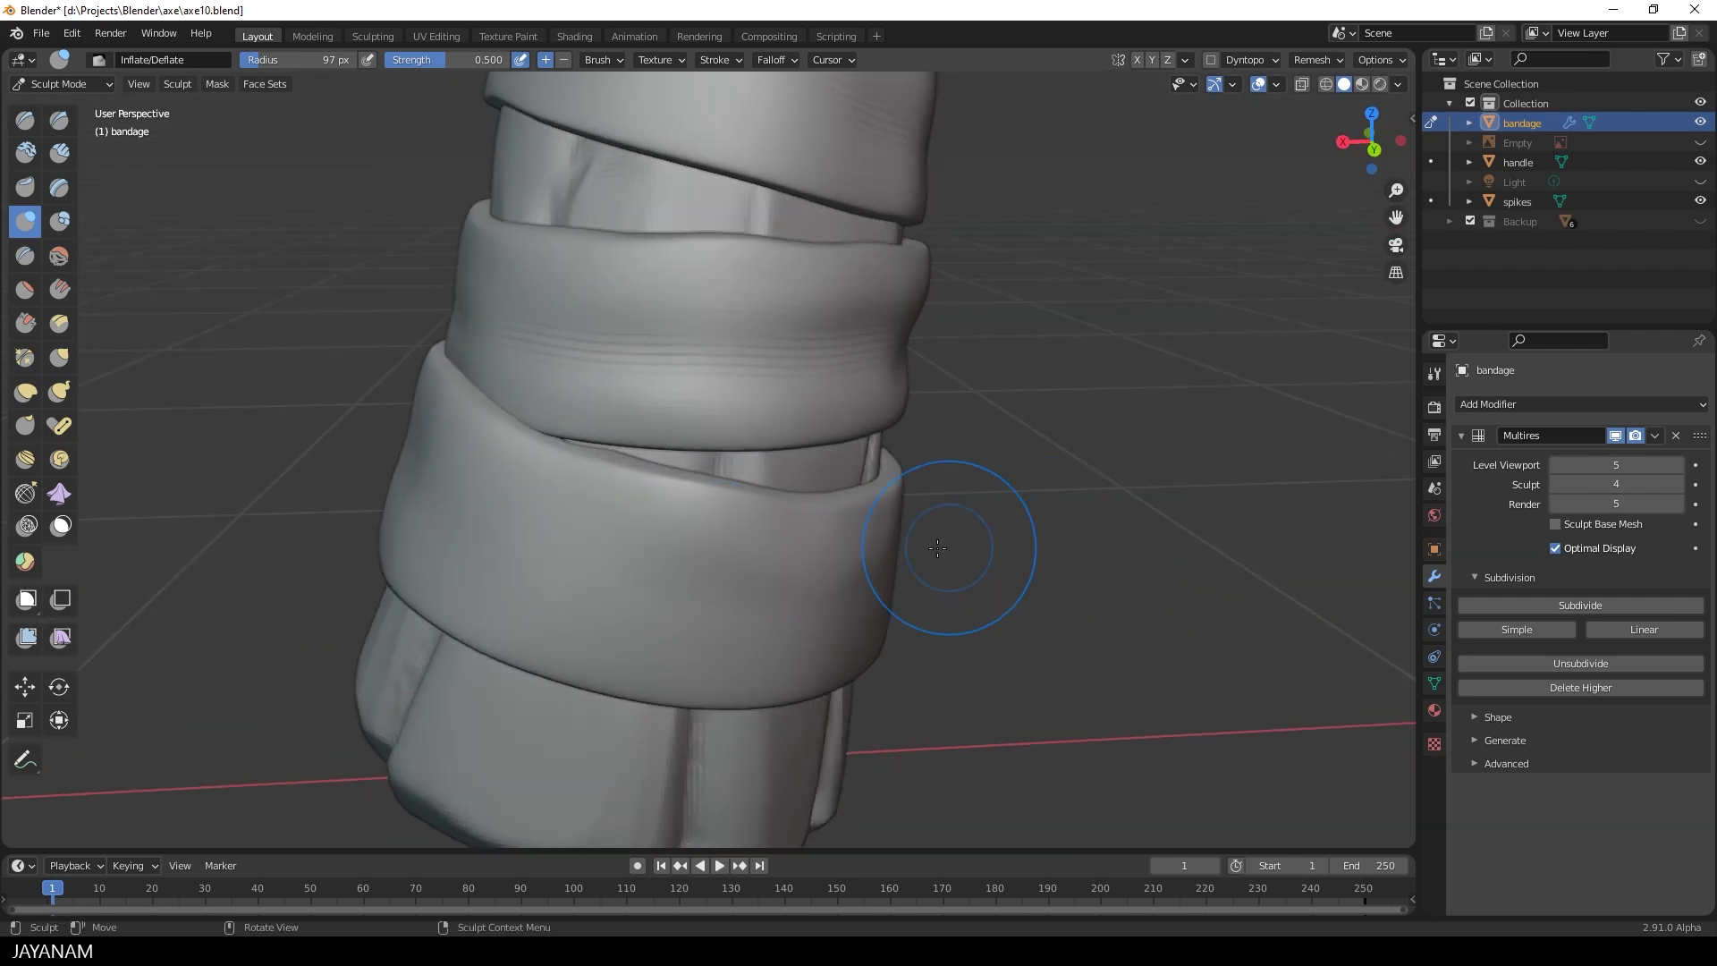
middle_click_drag(995, 595, 626, 528)
left_click_drag(562, 550, 716, 602)
middle_click_drag(715, 602, 787, 613)
scroll(970, 614, "down", 3)
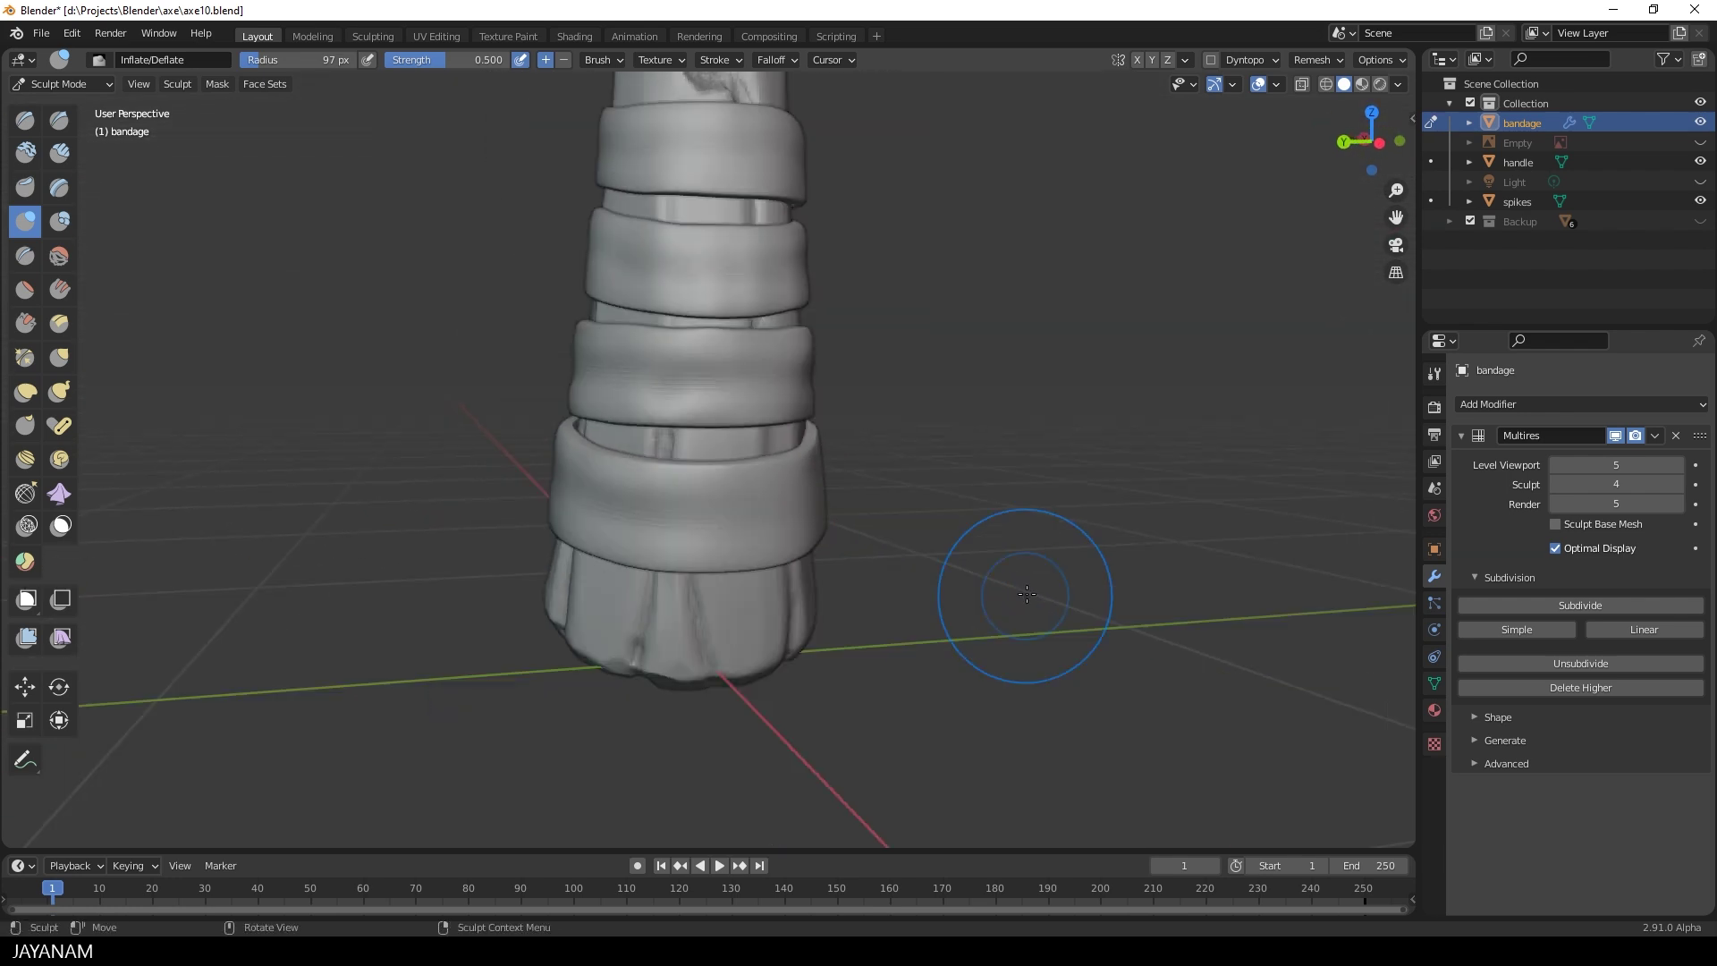
- Continue the deflated folds around the remaining sides of the lowest bandage ring with the Inflate/Deflate brush
scroll(652, 537, "up", 4)
middle_click_drag(981, 619, 698, 588)
left_click_drag(555, 571, 885, 581)
scroll(989, 544, "down", 3)
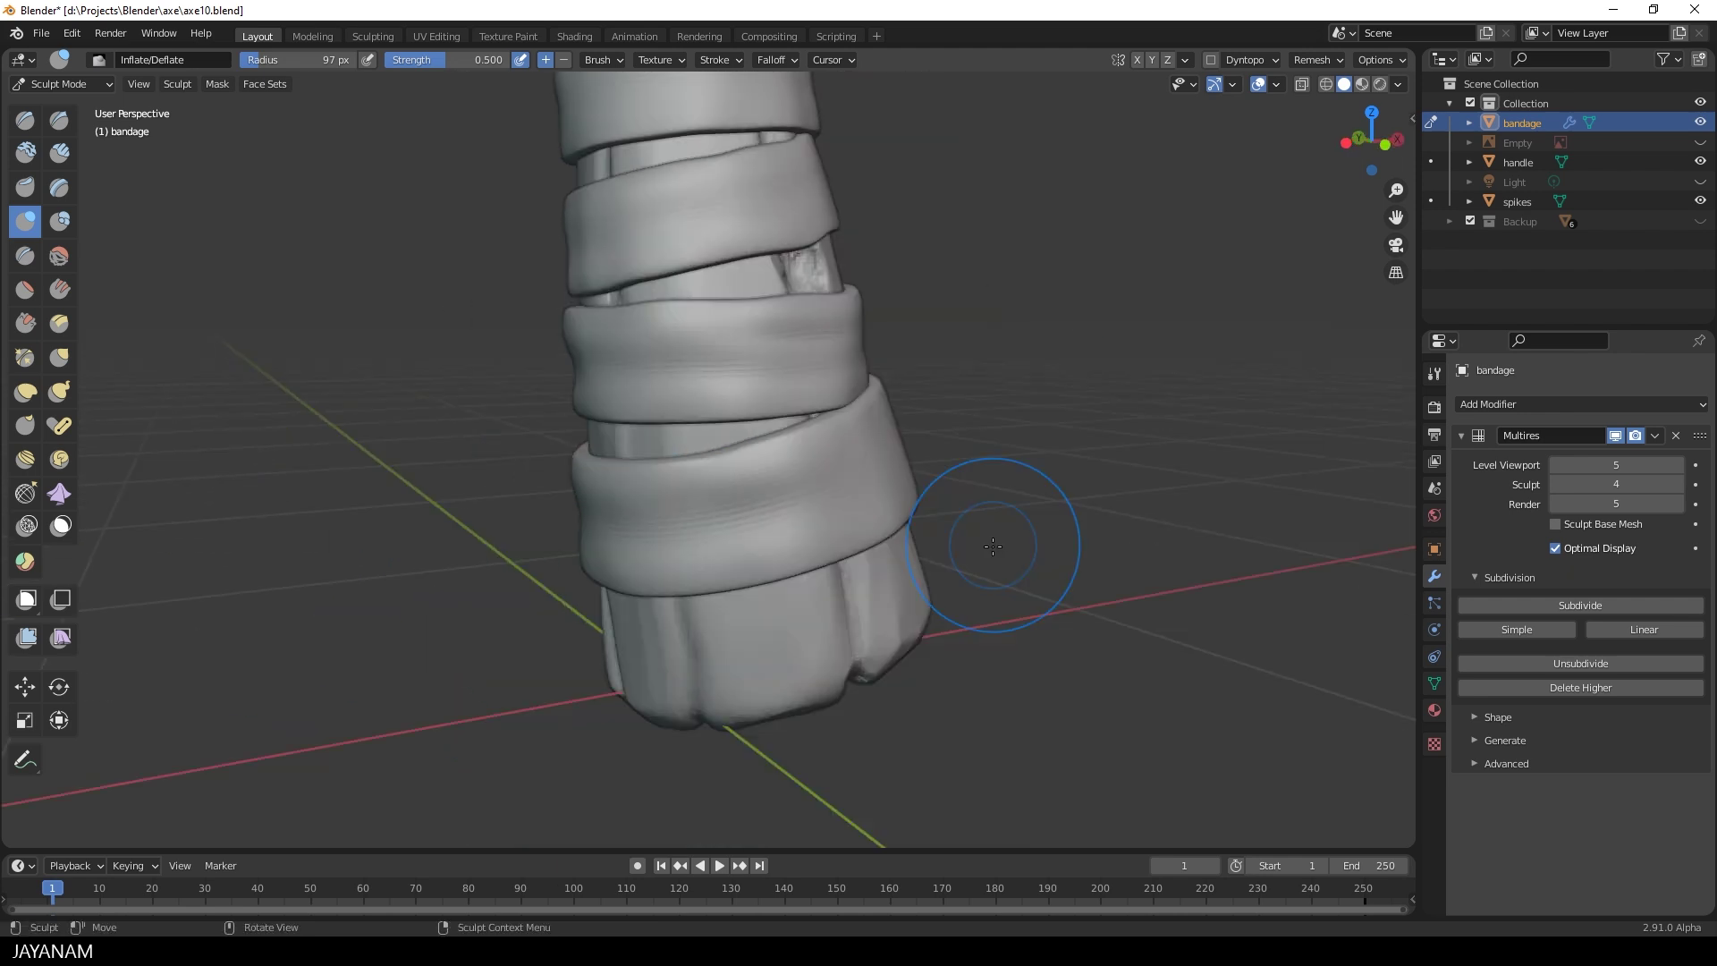
mouse_move(989, 545)
middle_mouse_down()
mouse_move(909, 501)
mouse_move(760, 505)
middle_mouse_up()
scroll(761, 509, "up", 3)
left_click_drag(644, 514, 849, 538)
mouse_move(849, 539)
middle_mouse_down()
mouse_move(743, 533)
mouse_move(778, 582)
mouse_move(429, 498)
mouse_move(651, 539)
middle_mouse_up()
middle_click_drag(760, 565, 725, 649)
scroll(774, 625, "down", 4)
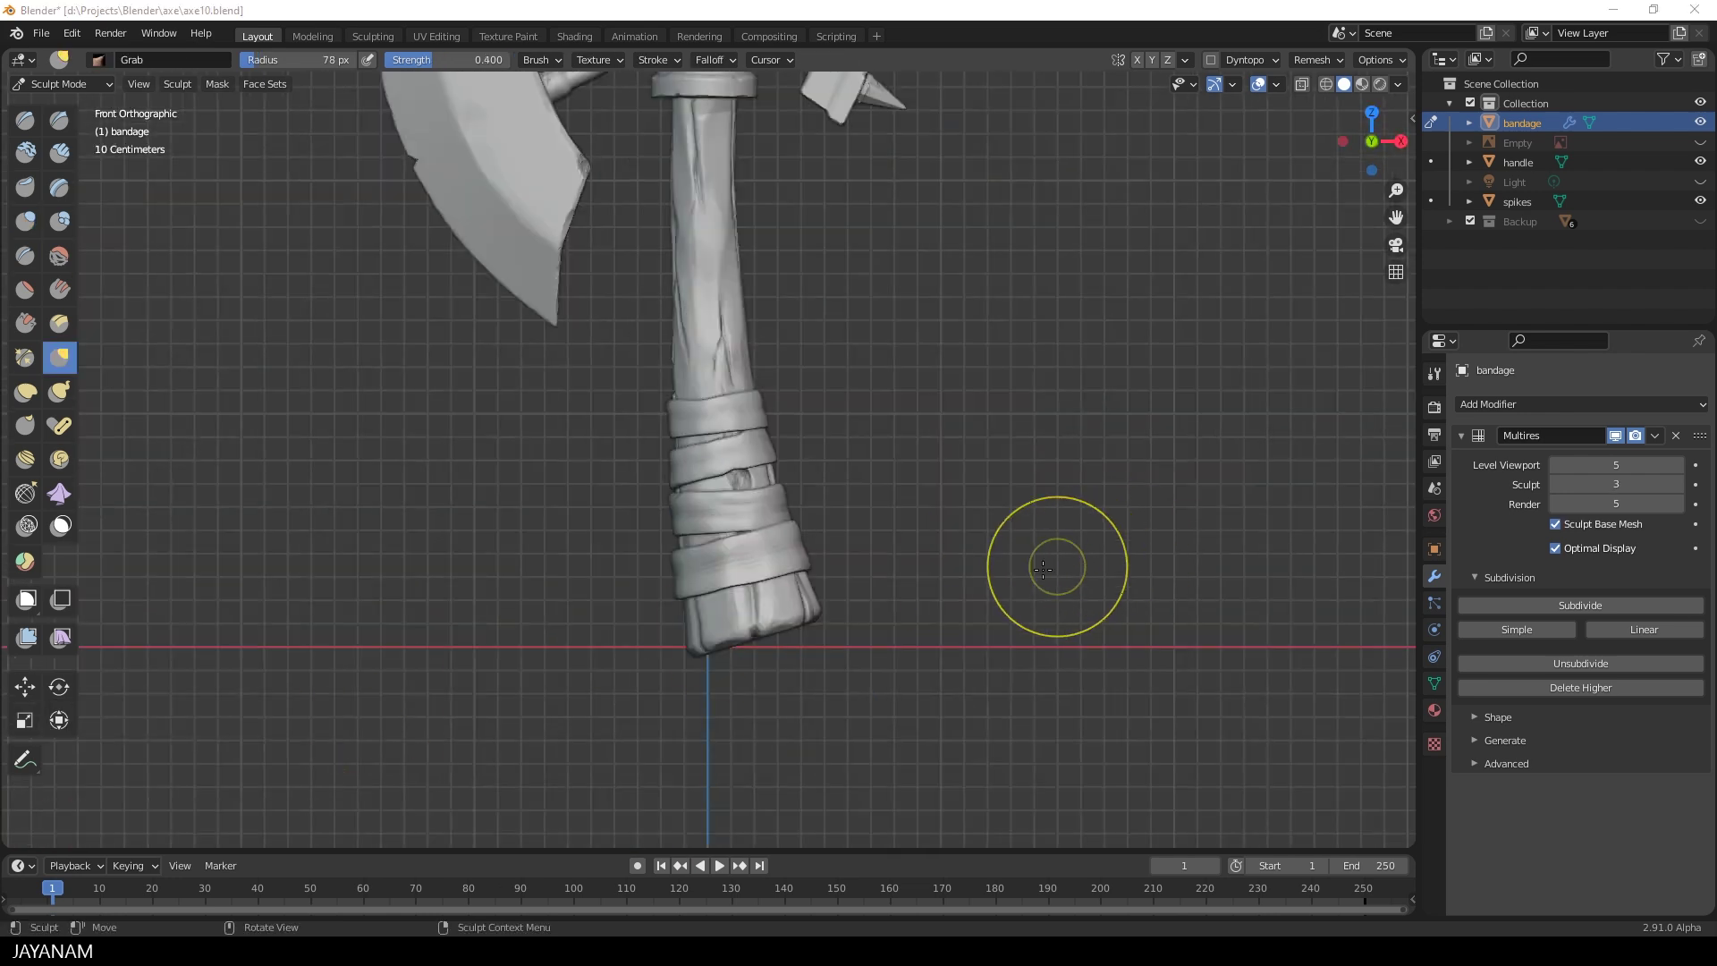
- Set the Multires sculpt level to 5 and turn off Sculpt Base Mesh for detail sculpting
left_click(1679, 485)
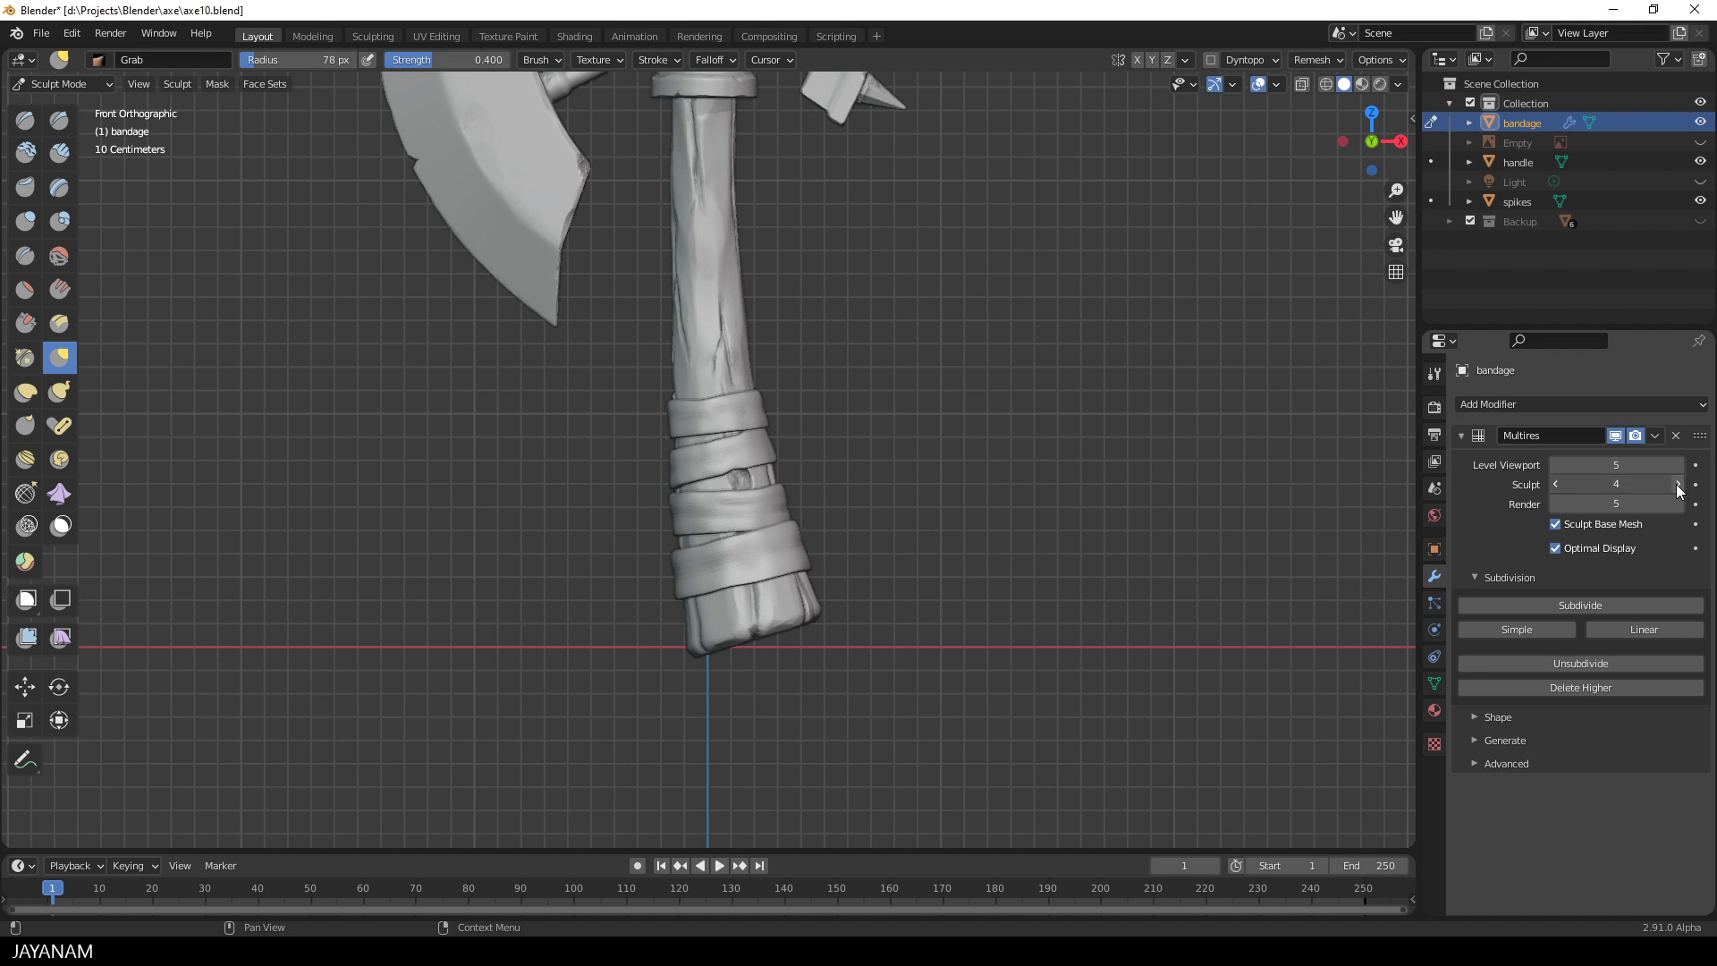
left_click(1558, 526)
scroll(996, 605, "up", 1)
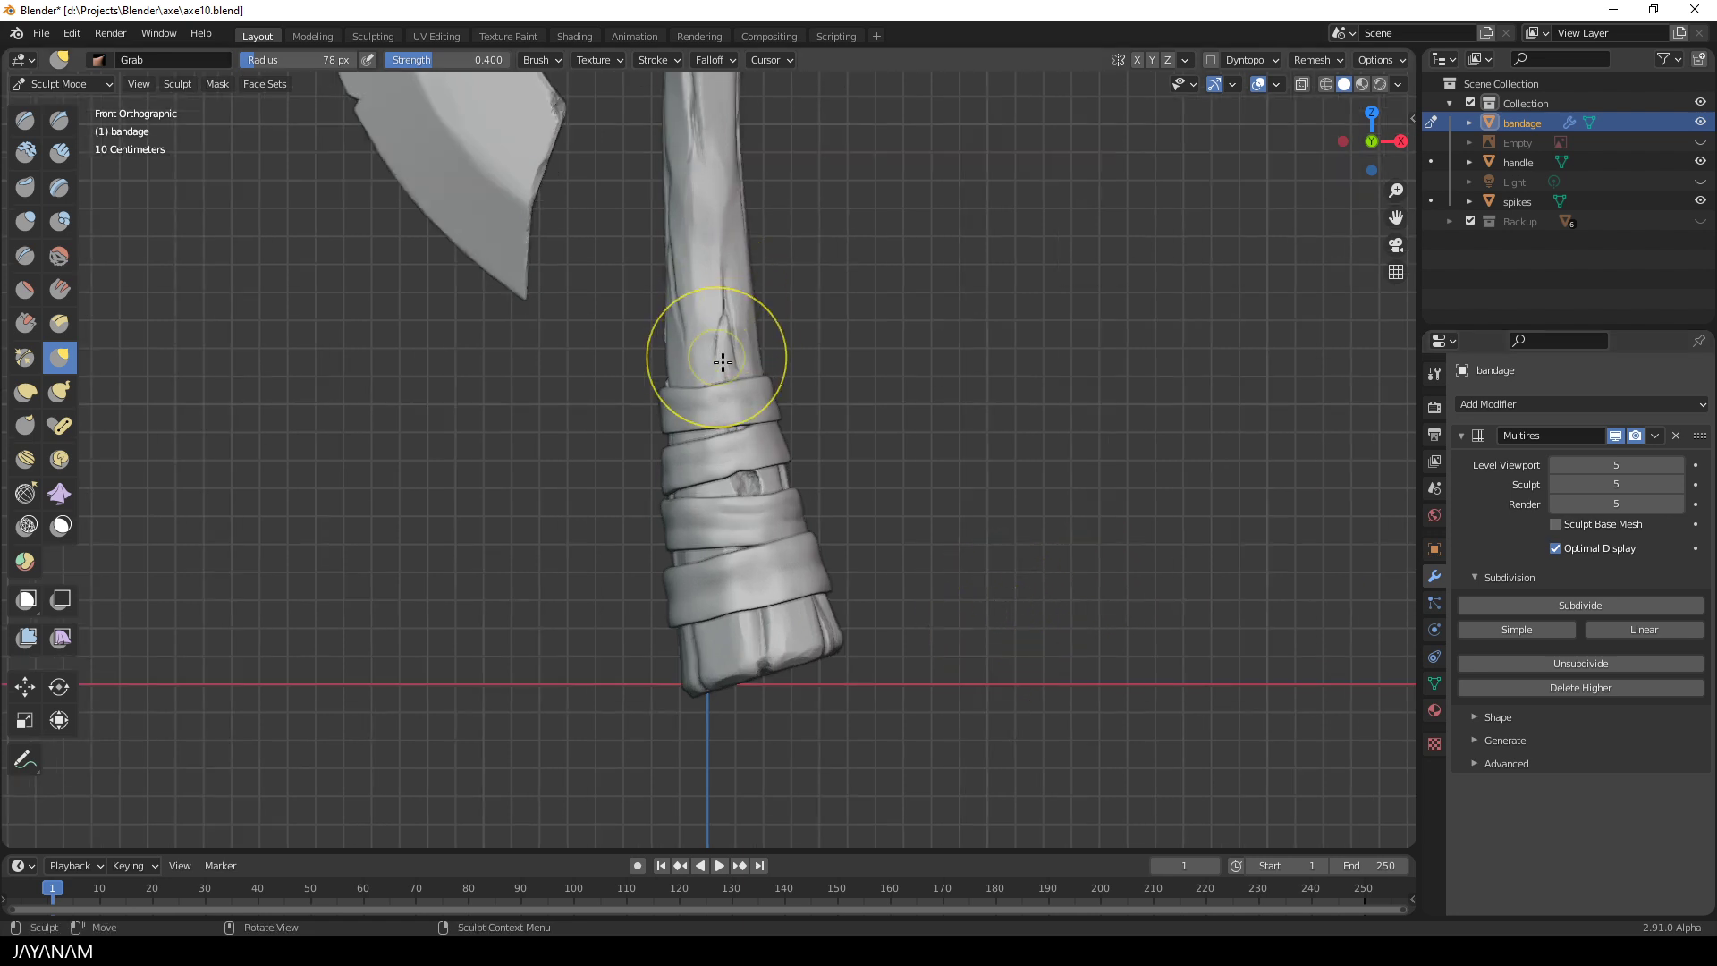
mouse_move(925, 479)
middle_mouse_down("ctrl")
mouse_move(920, 374)
mouse_move(946, 430)
middle_mouse_up("ctrl")
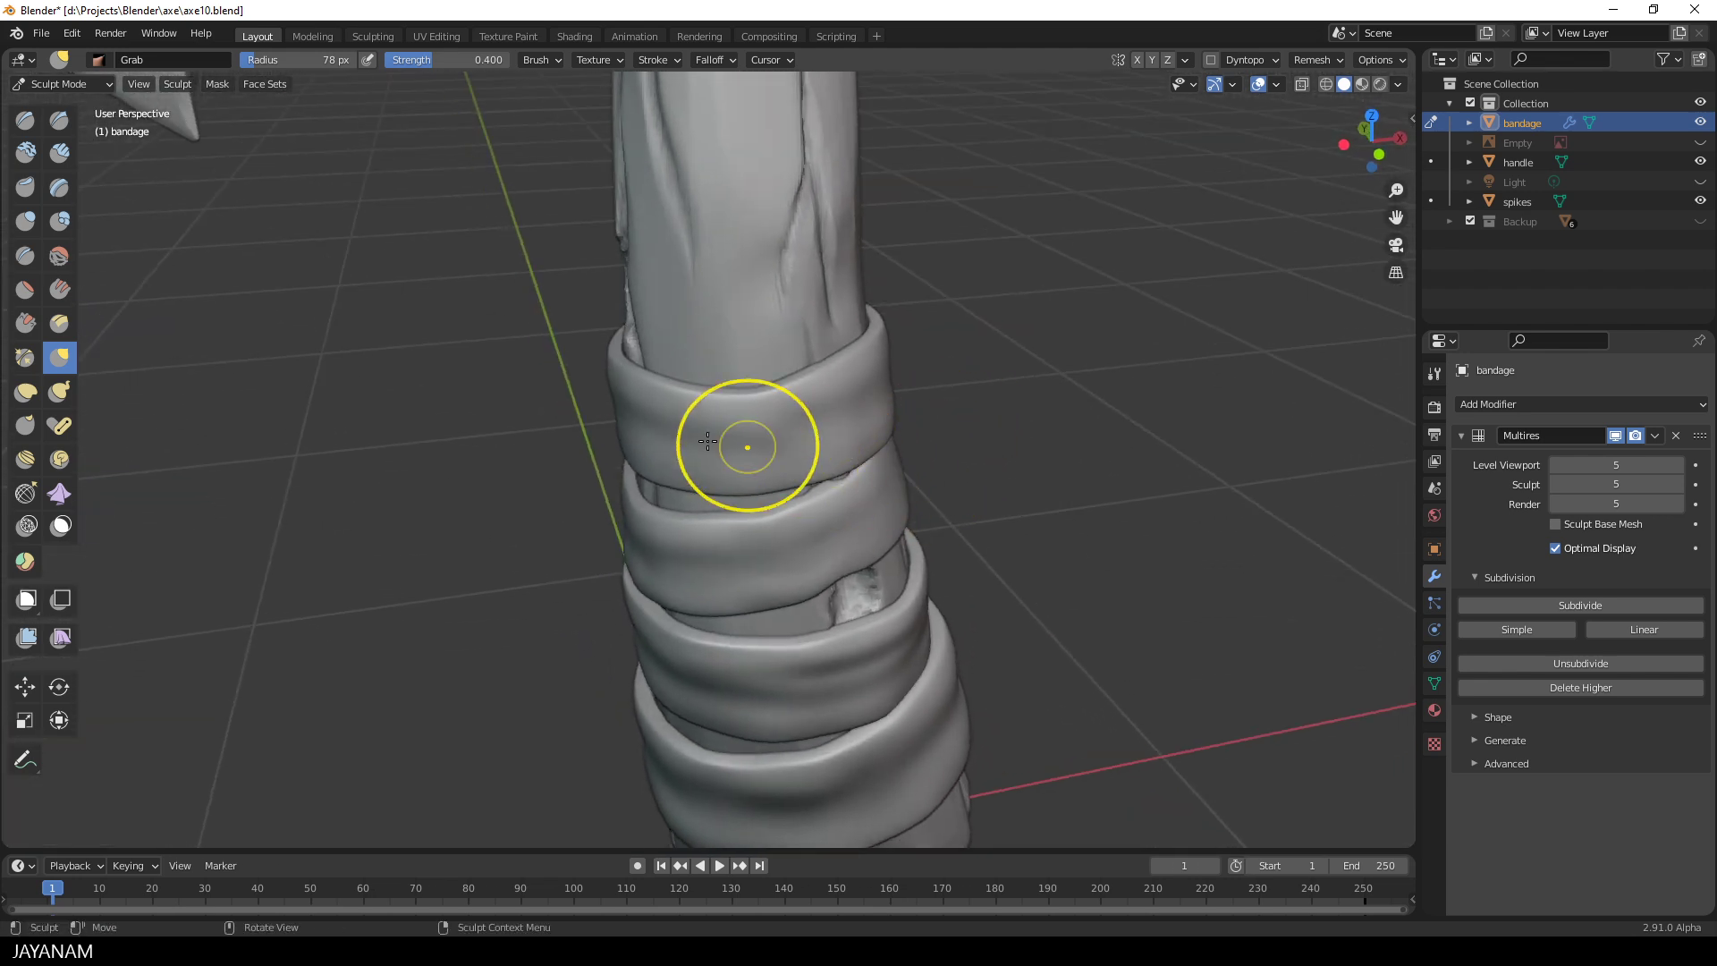
- Flatten the upper rim of the top bandage ring with the Scrape/Peaks brush at a 22 px radius
left_click(26, 323)
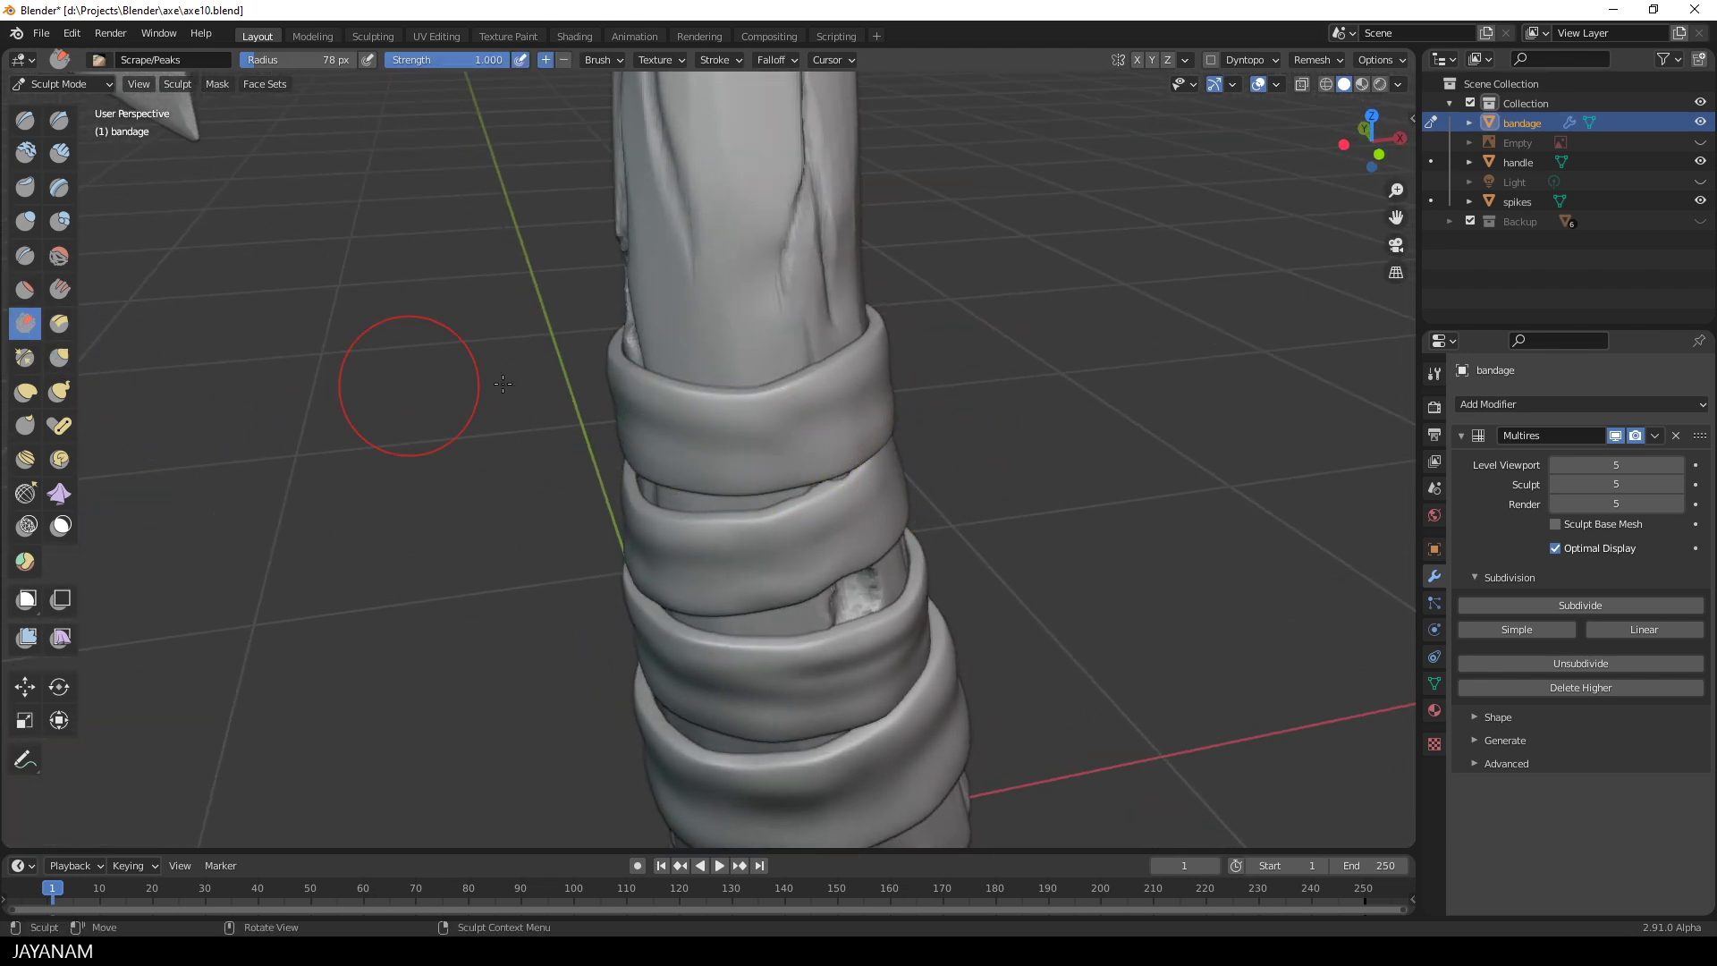
key("f")
left_click(623, 384)
scroll(986, 382, "up", 3)
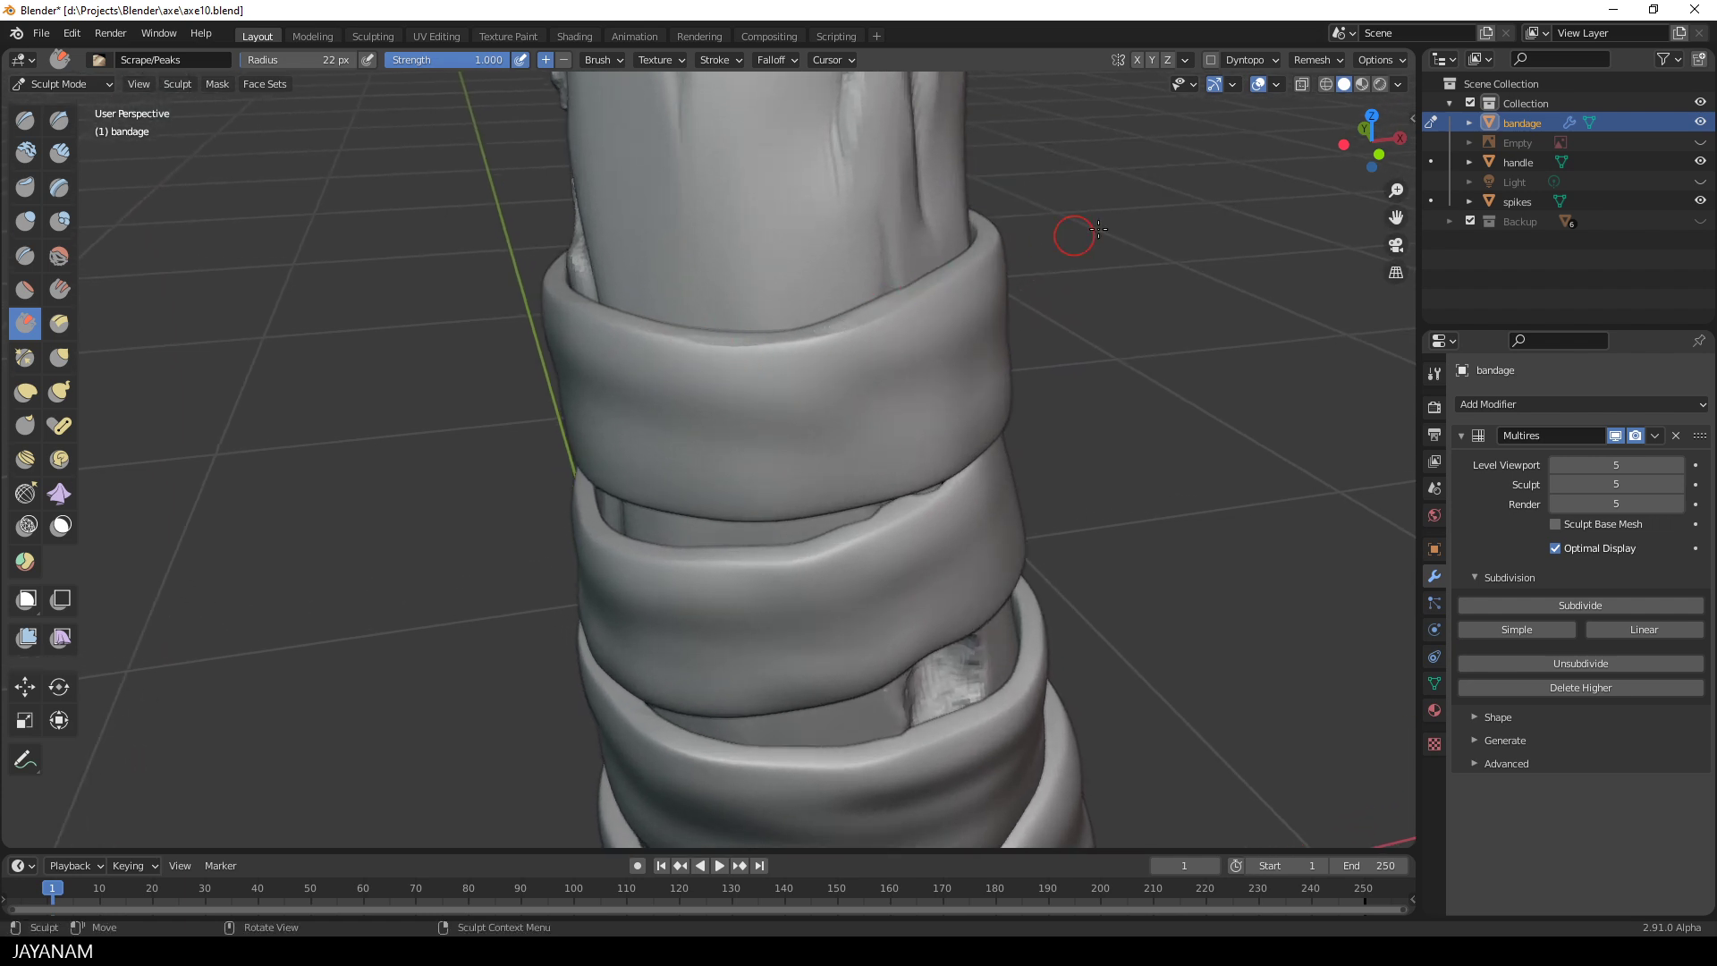
middle_click_drag(1099, 230, 692, 459)
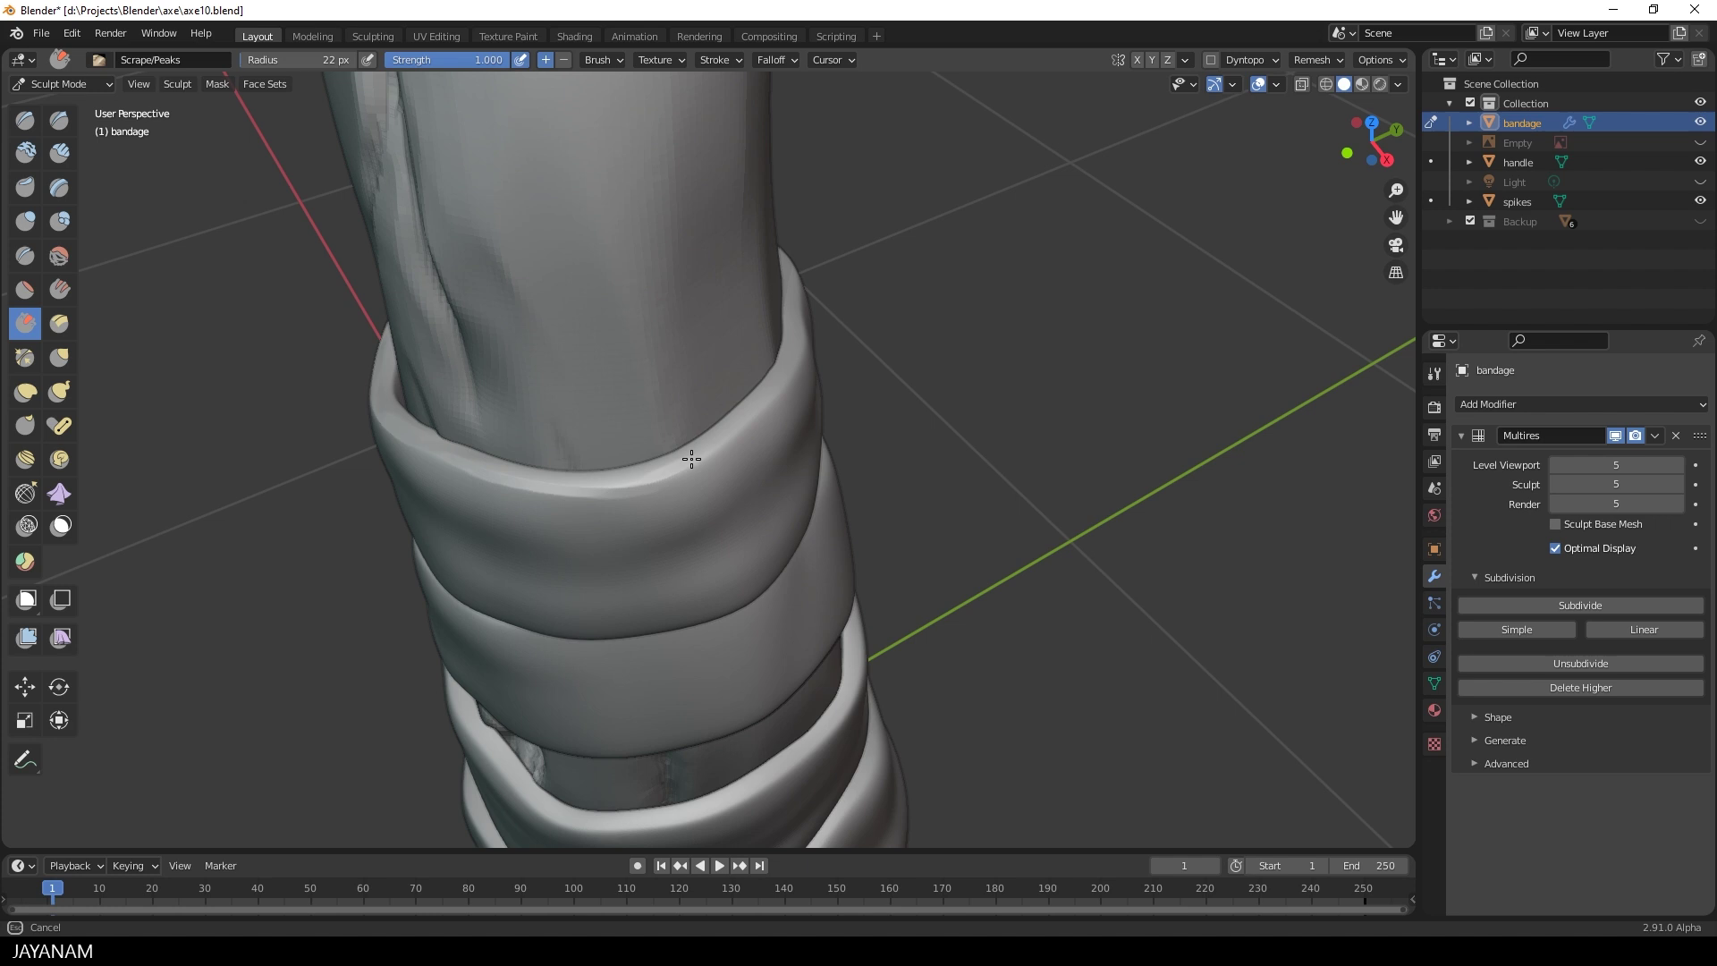
middle_click_drag(961, 255, 858, 194)
middle_click_drag(867, 288, 821, 297)
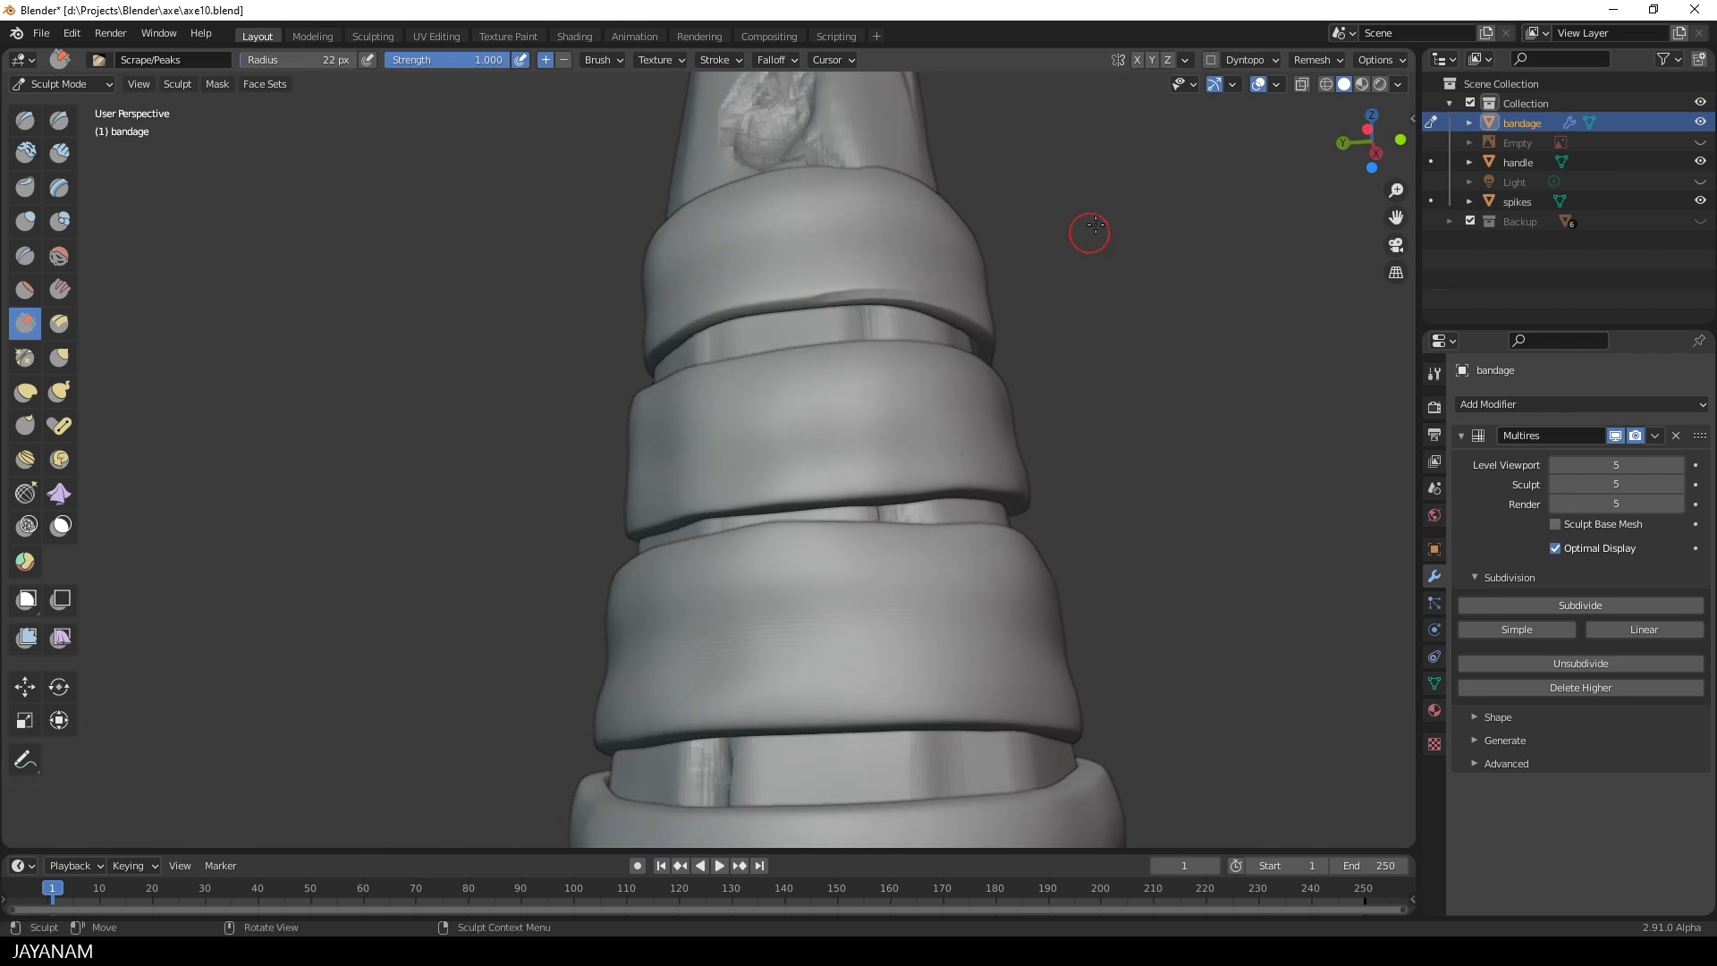
- Scrape the lower rim of the top bandage ring all around from below with the Scrape/Peaks brush
middle_click_drag(1095, 226, 760, 239)
left_click_drag(1098, 179, 783, 220, "alt")
left_click_drag(939, 210, 760, 193, "alt")
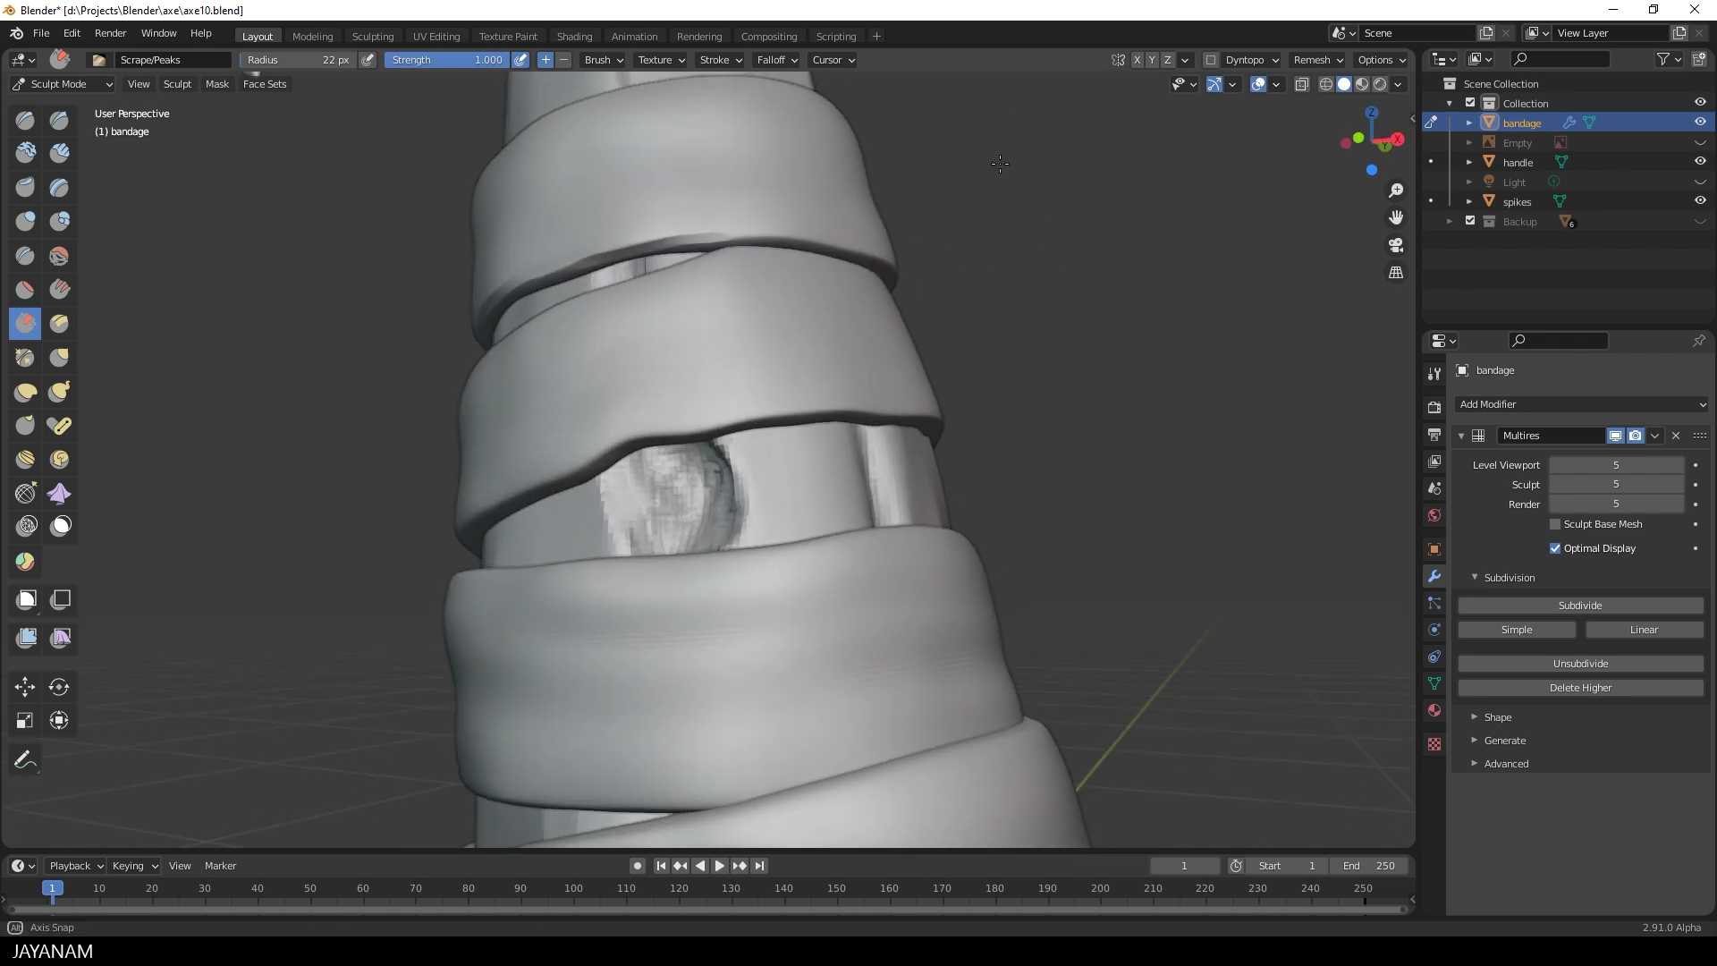
left_click_drag(1002, 304, 1008, 230, "ctrl+alt")
left_click_drag(850, 99, 854, 278, "alt+shift")
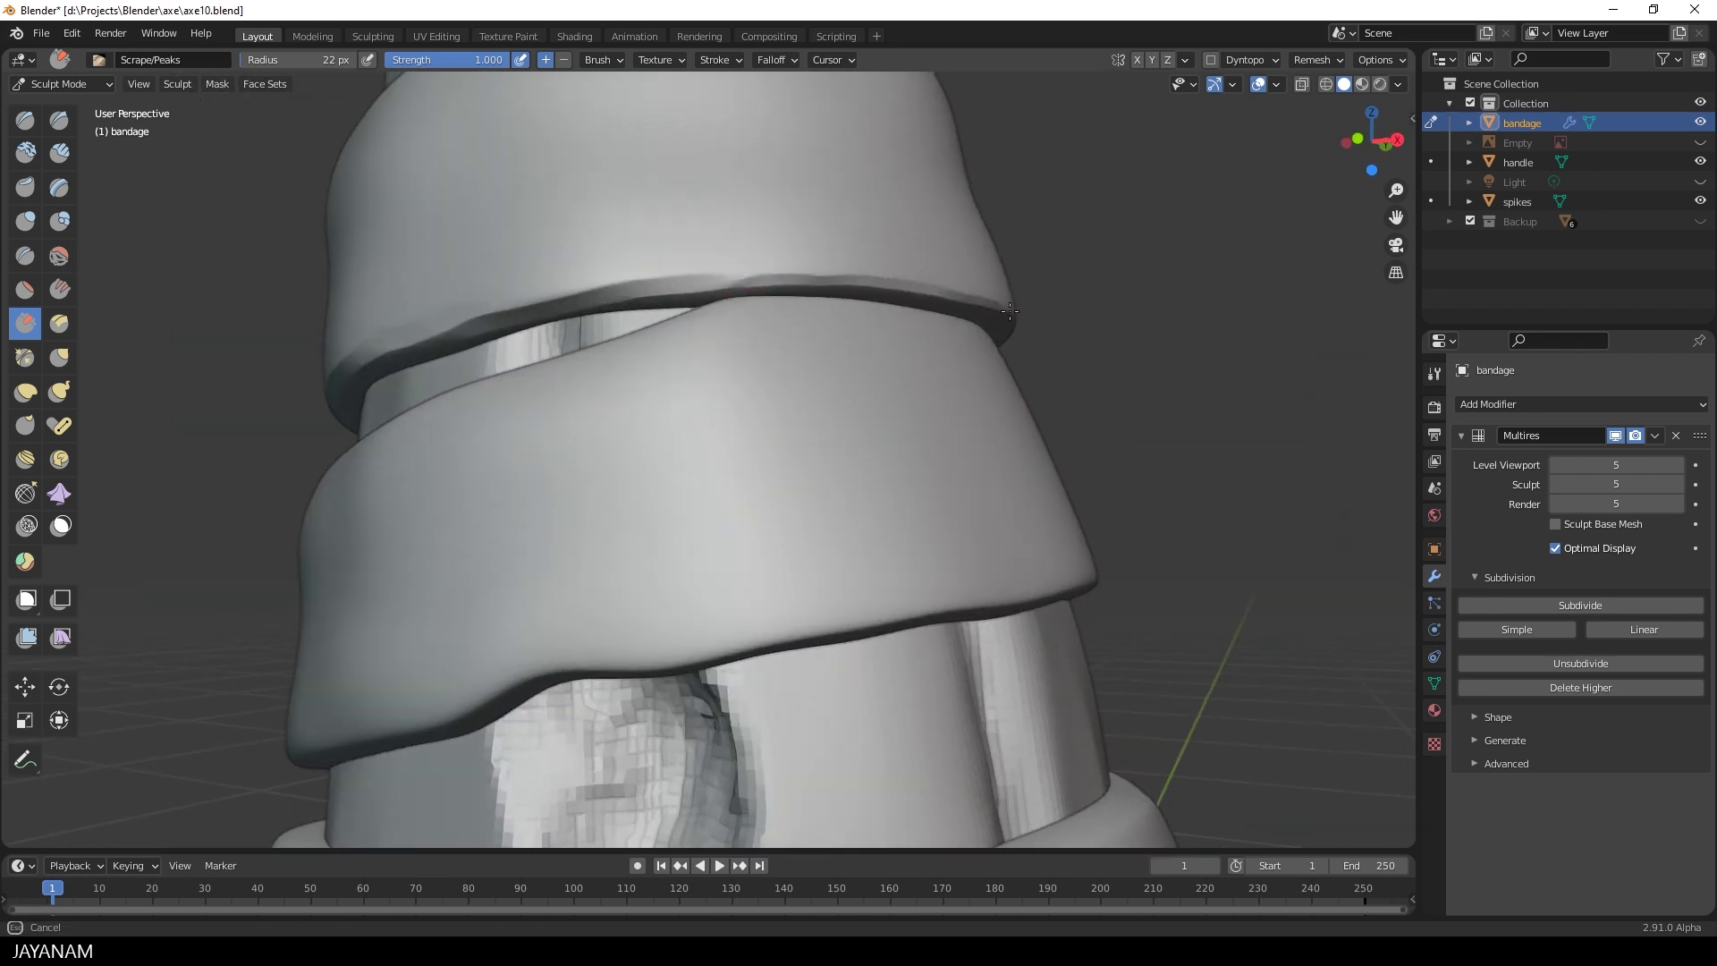
mouse_move(1010, 311)
middle_mouse_down()
mouse_move(750, 269)
mouse_move(666, 308)
mouse_move(751, 341)
mouse_move(704, 339)
middle_mouse_up()
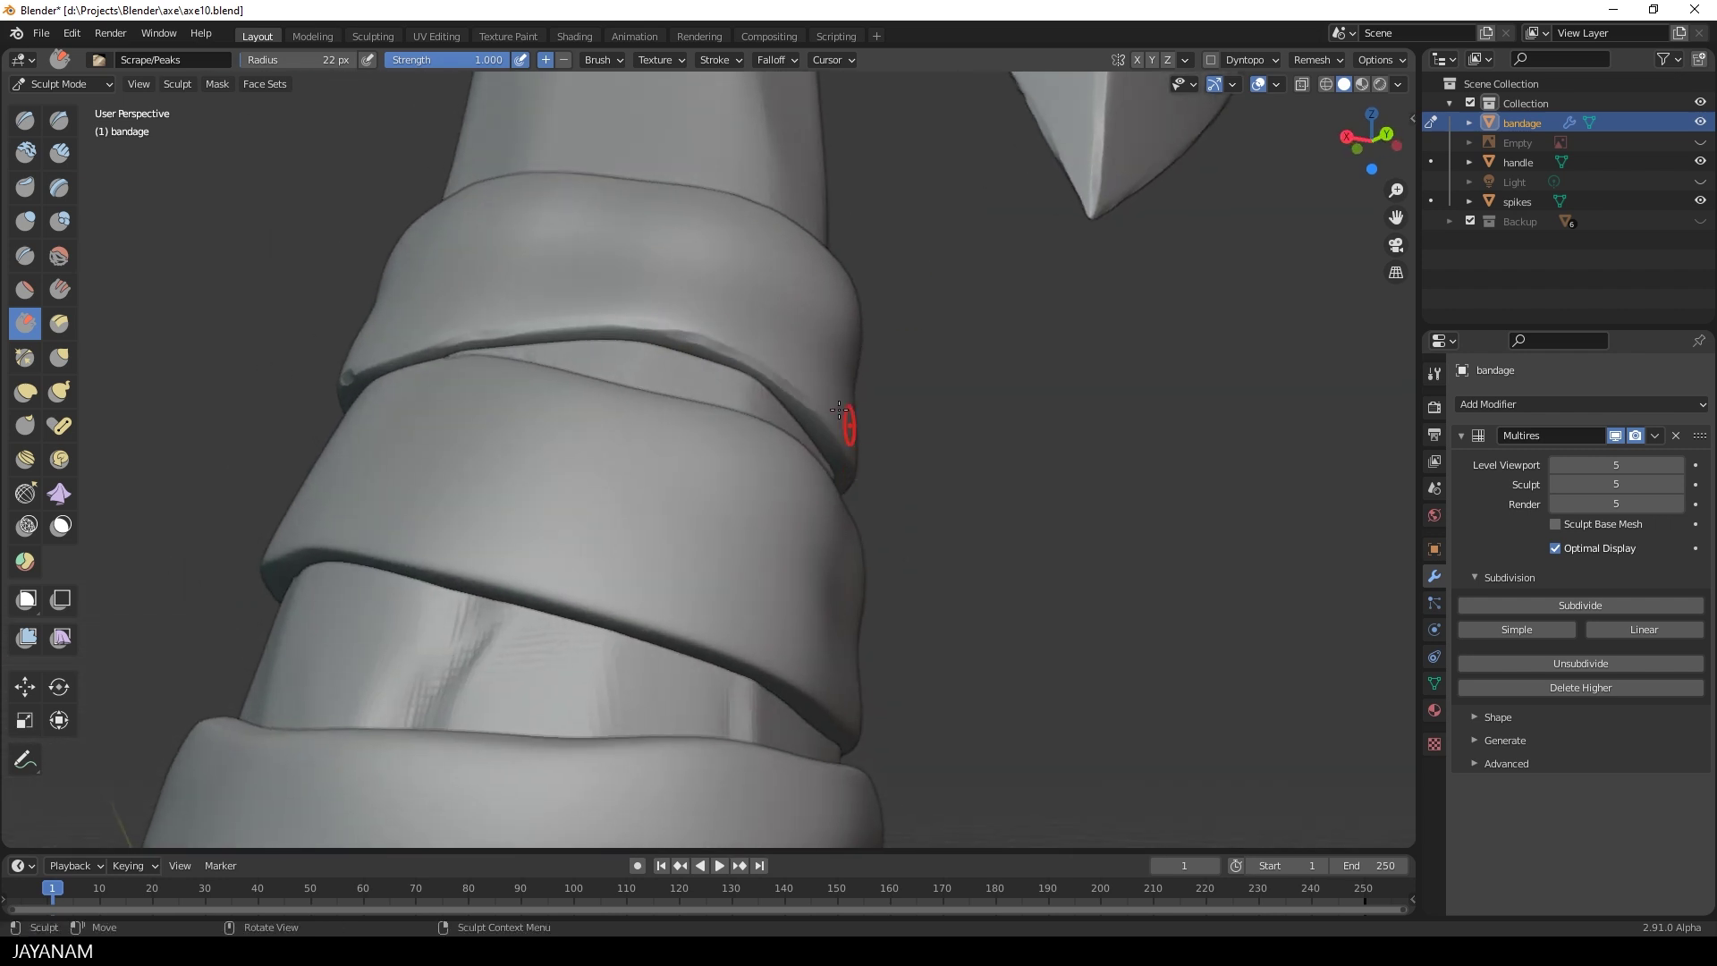
middle_click_drag(934, 311, 528, 360)
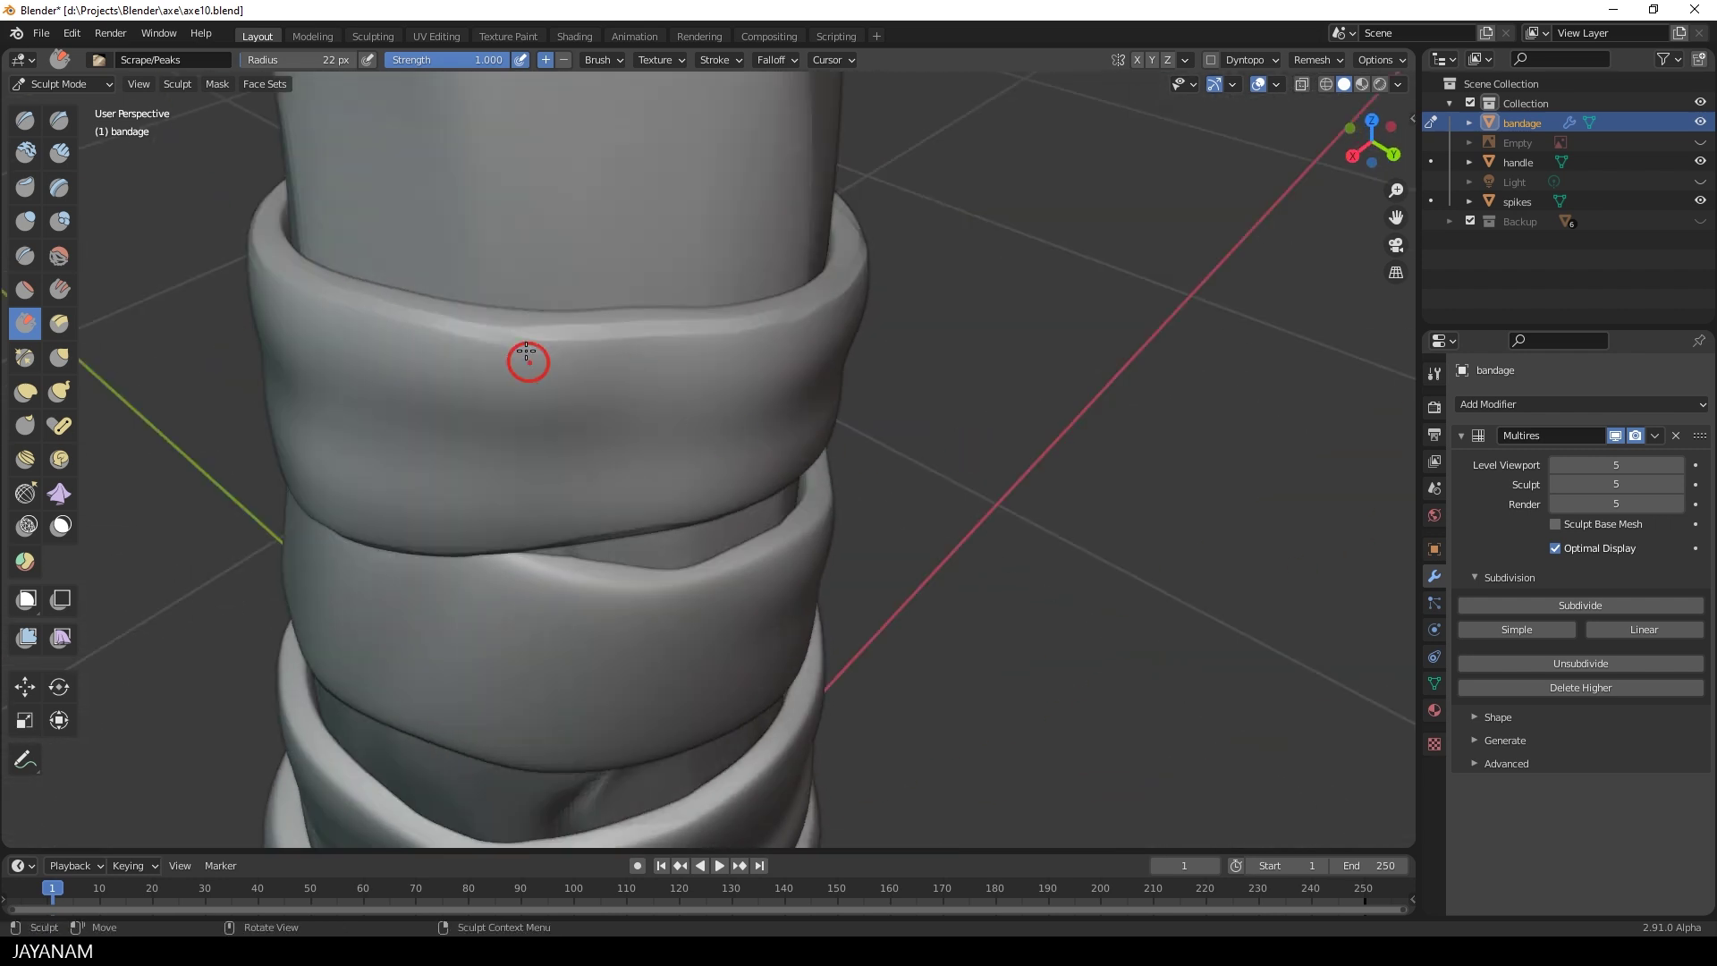
- Carve small notches into the rims of the top bandage ring with the Clay Strips brush at 22 px radius
left_click(59, 154)
left_click_drag(517, 331, 524, 334)
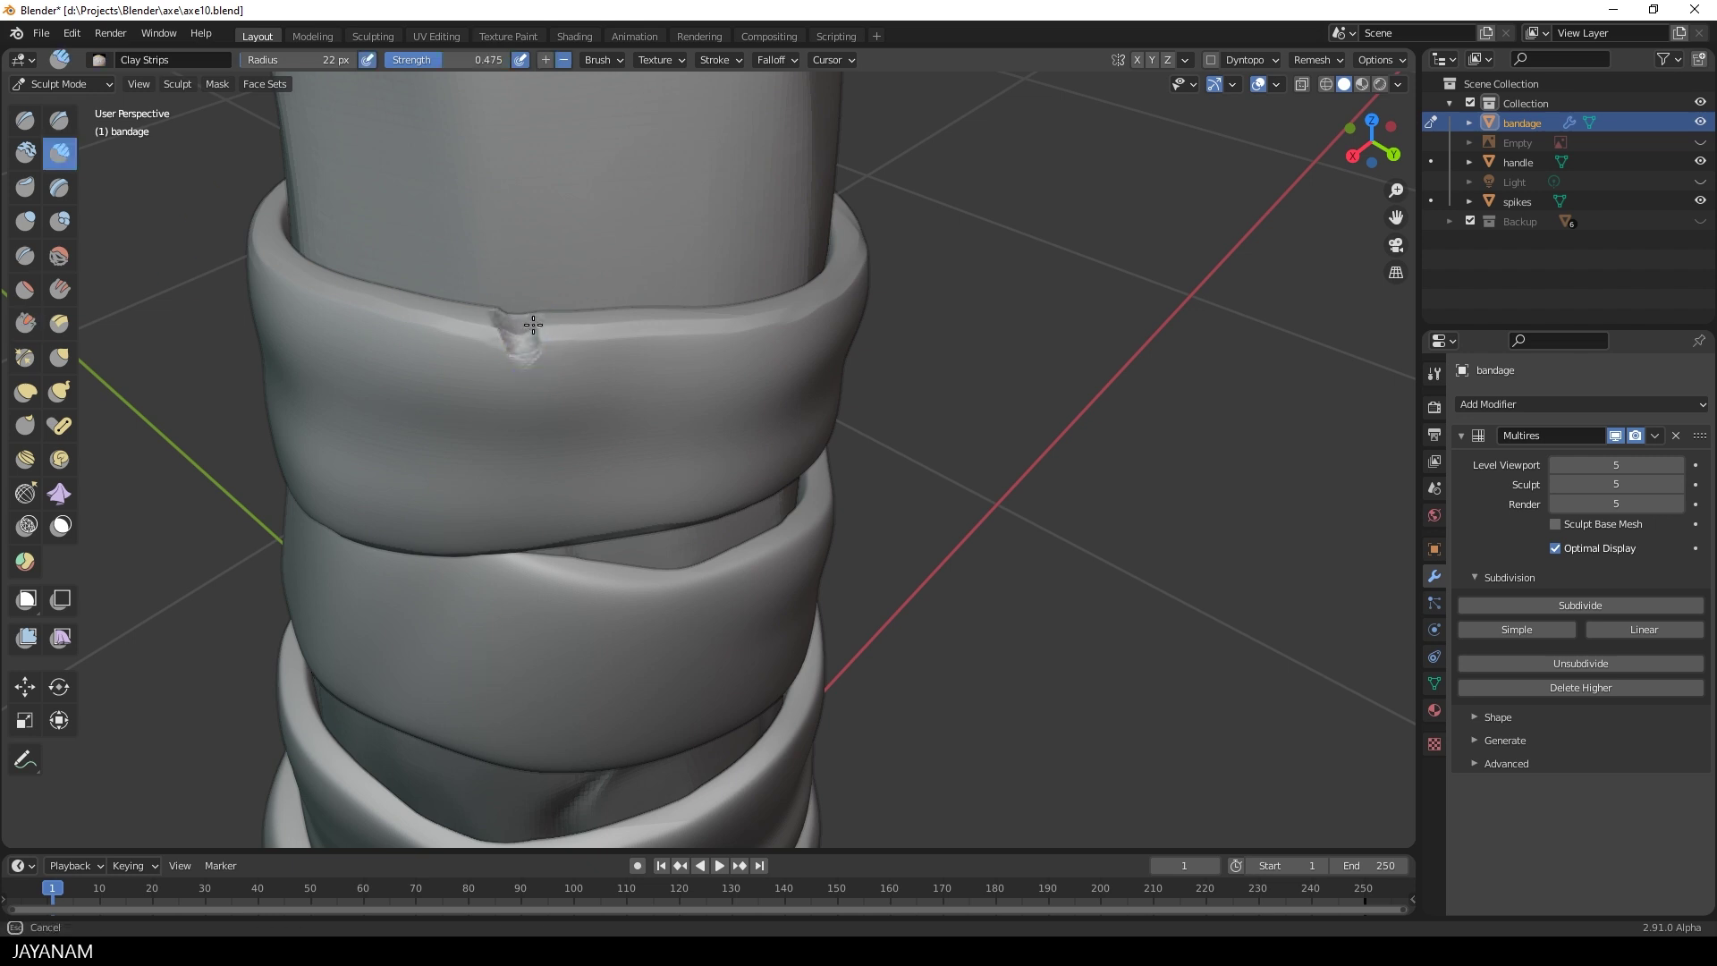
left_click_drag(590, 379, 640, 318, "alt")
scroll(687, 394, "down", 3)
scroll(684, 398, "up", 1)
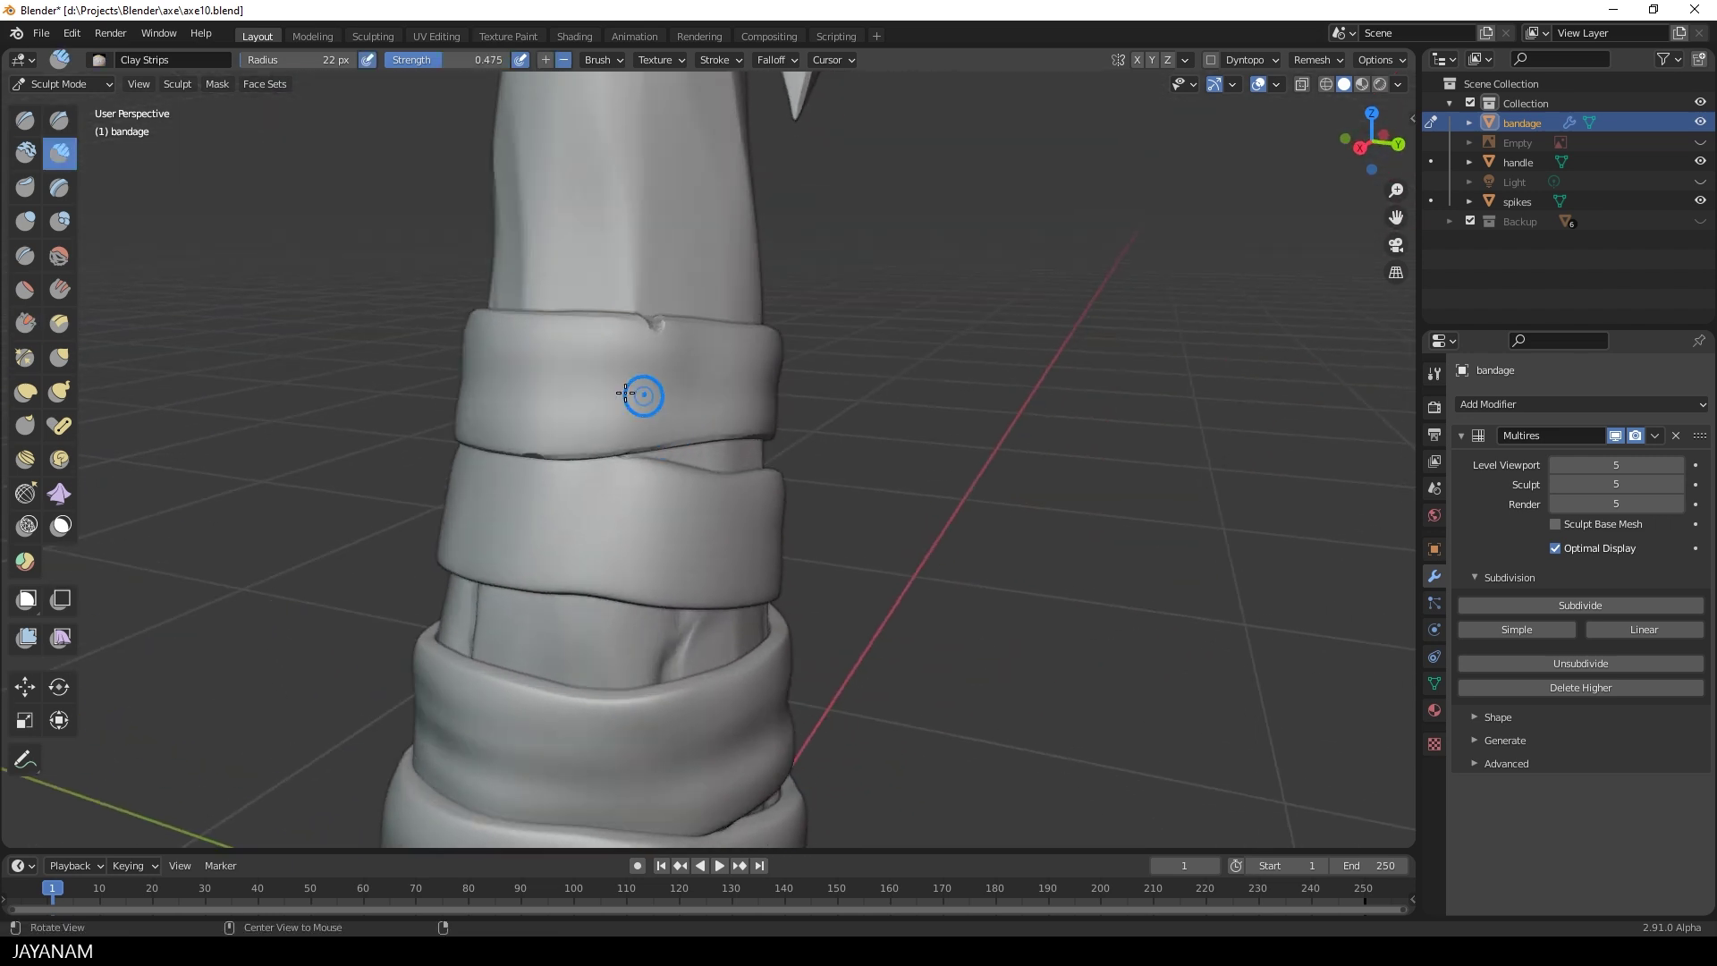
left_click_drag(556, 371, 624, 396)
middle_click_drag(725, 358, 667, 364)
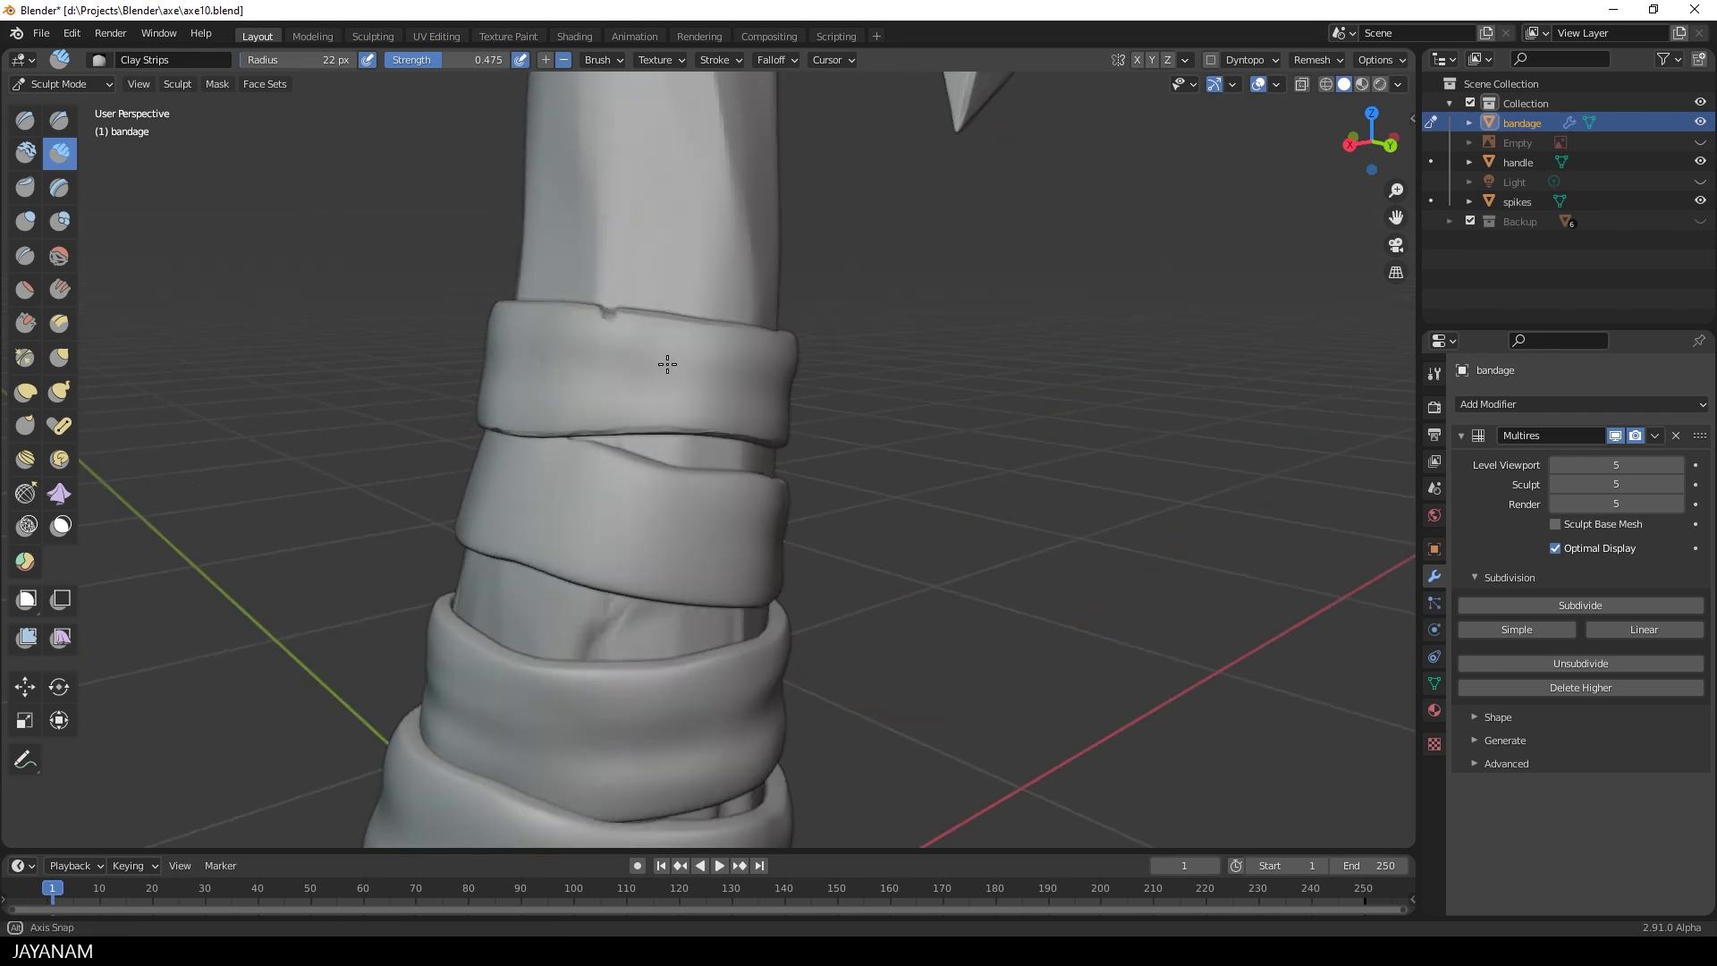
scroll(667, 364, "up", 1)
middle_click_drag(646, 667, 640, 694)
- Flatten the upper rim of the second bandage ring all around with the Scrape/Peaks brush at a 30 px radius
left_click(26, 322)
scroll(508, 466, "up", 1)
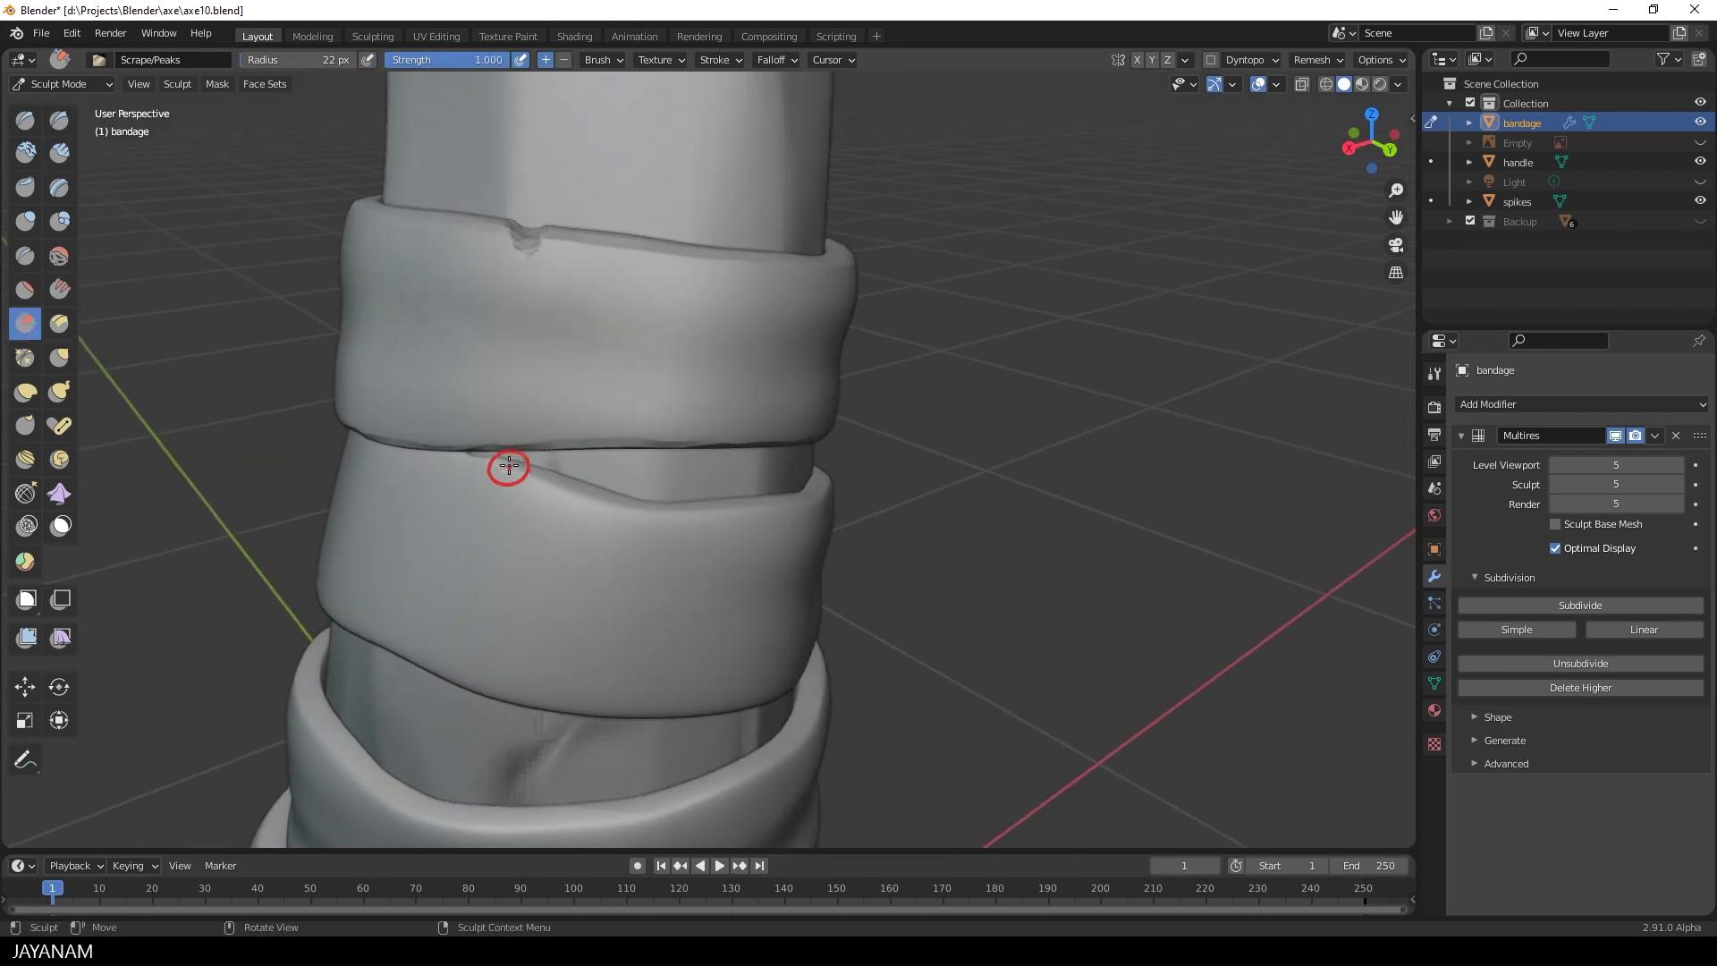
middle_click_drag(827, 511, 844, 536)
key("f")
left_click(619, 417)
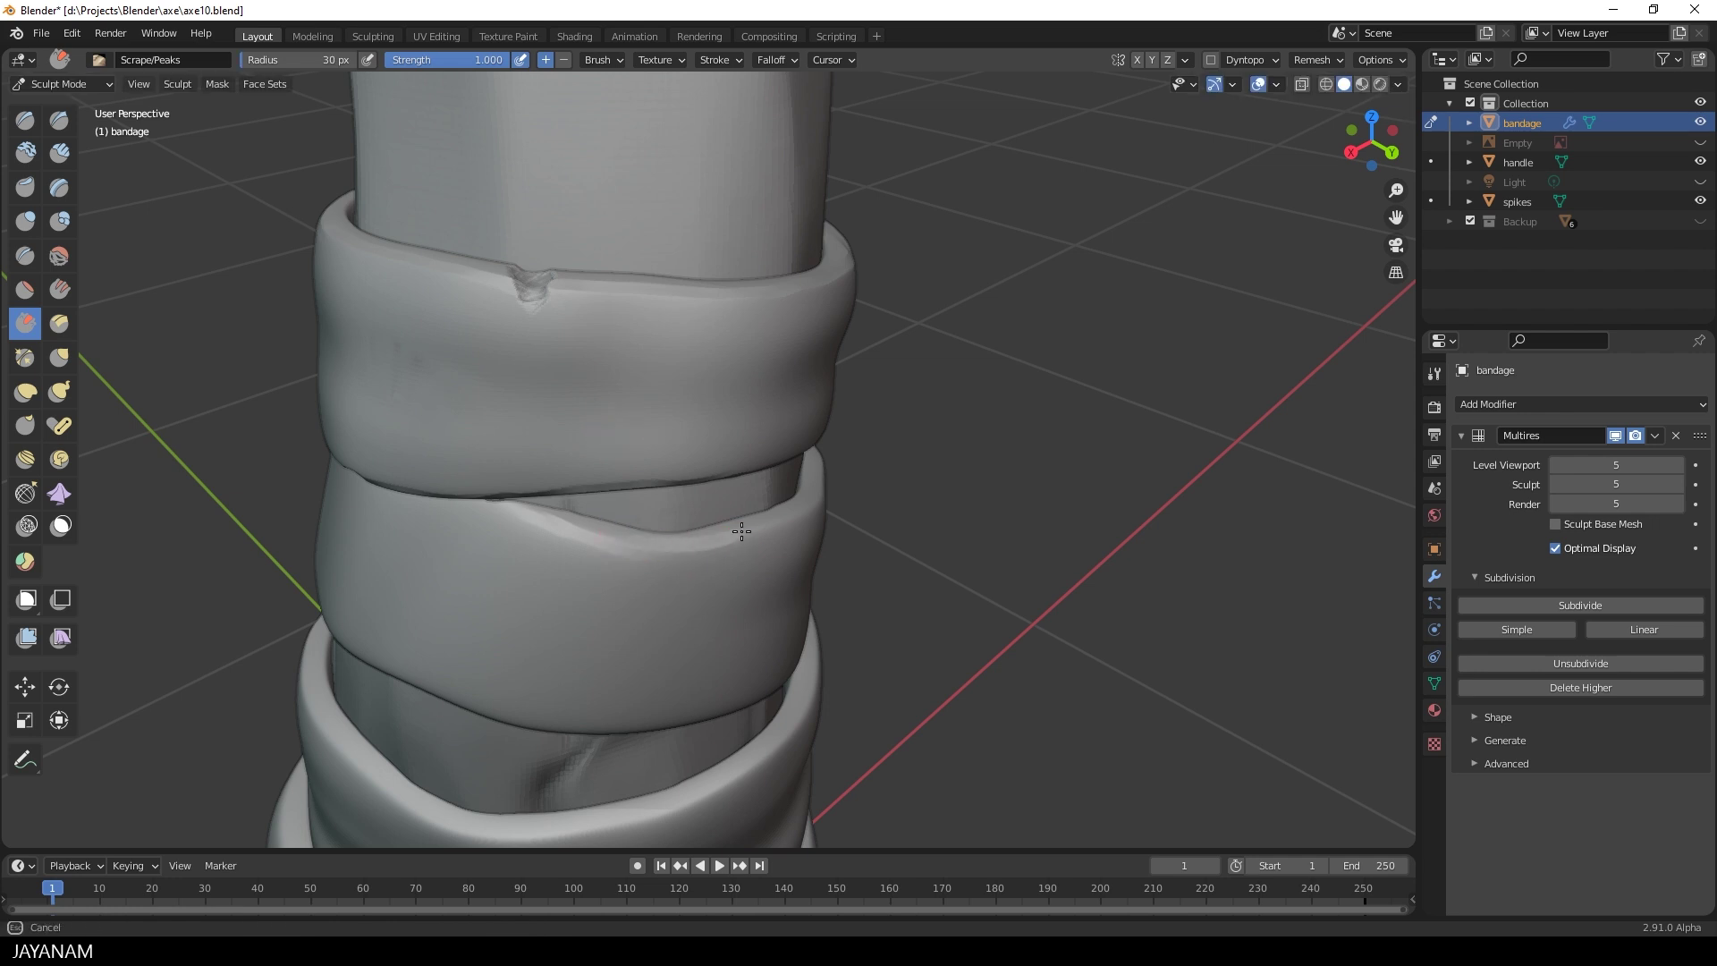
mouse_move(741, 531)
middle_mouse_down()
mouse_move(751, 515)
mouse_move(872, 558)
middle_mouse_up()
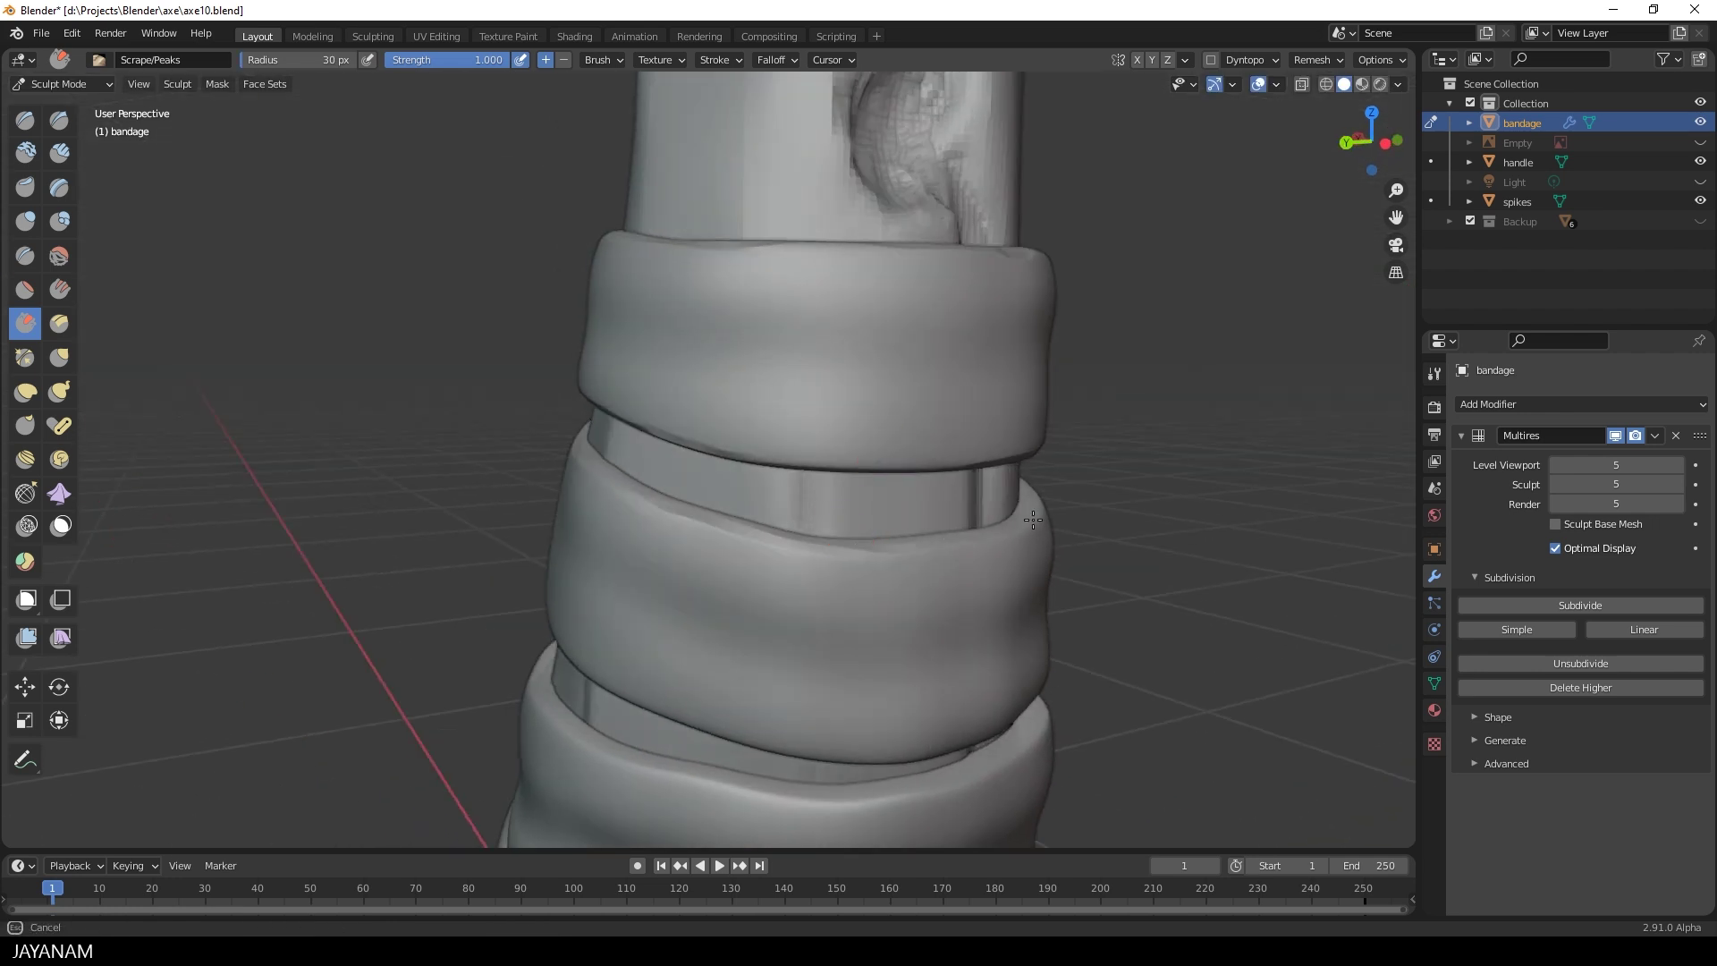
middle_click_drag(1033, 519, 813, 591)
middle_click_drag(1066, 548, 1008, 570)
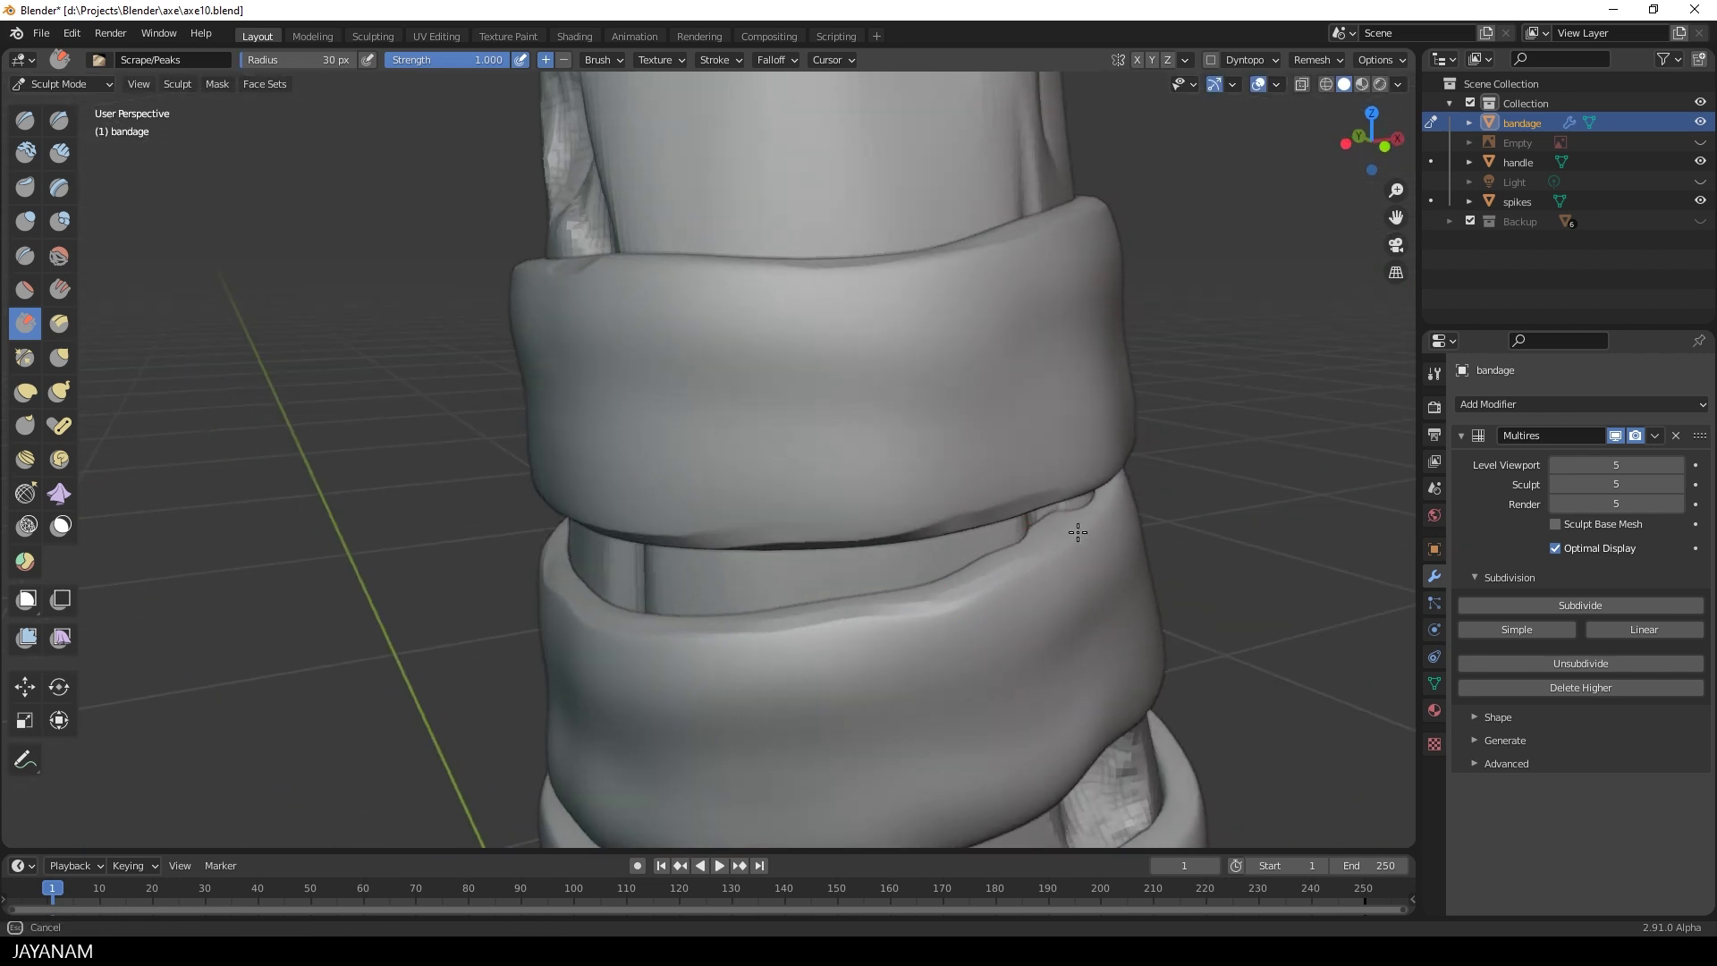
middle_click_drag(1078, 532, 916, 555)
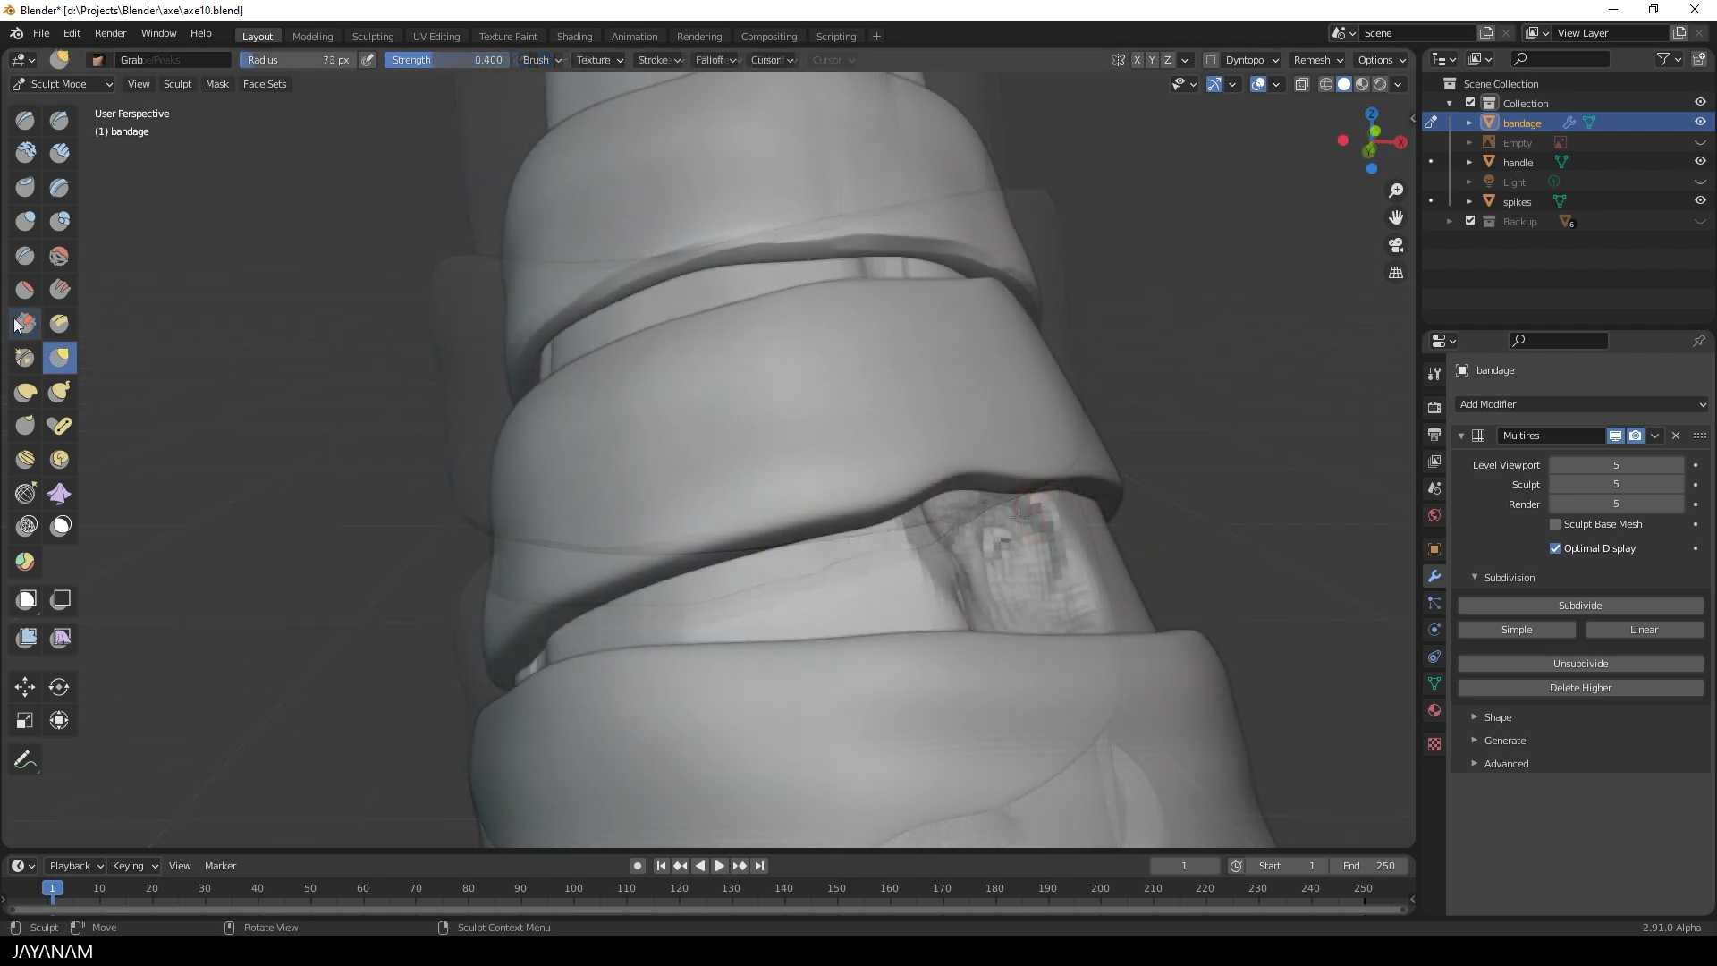
- Scrape the lower rim of the second bandage ring all around with the Scrape/Peaks brush at a 39 px radius
left_click(25, 324)
middle_click_drag(724, 521, 538, 516)
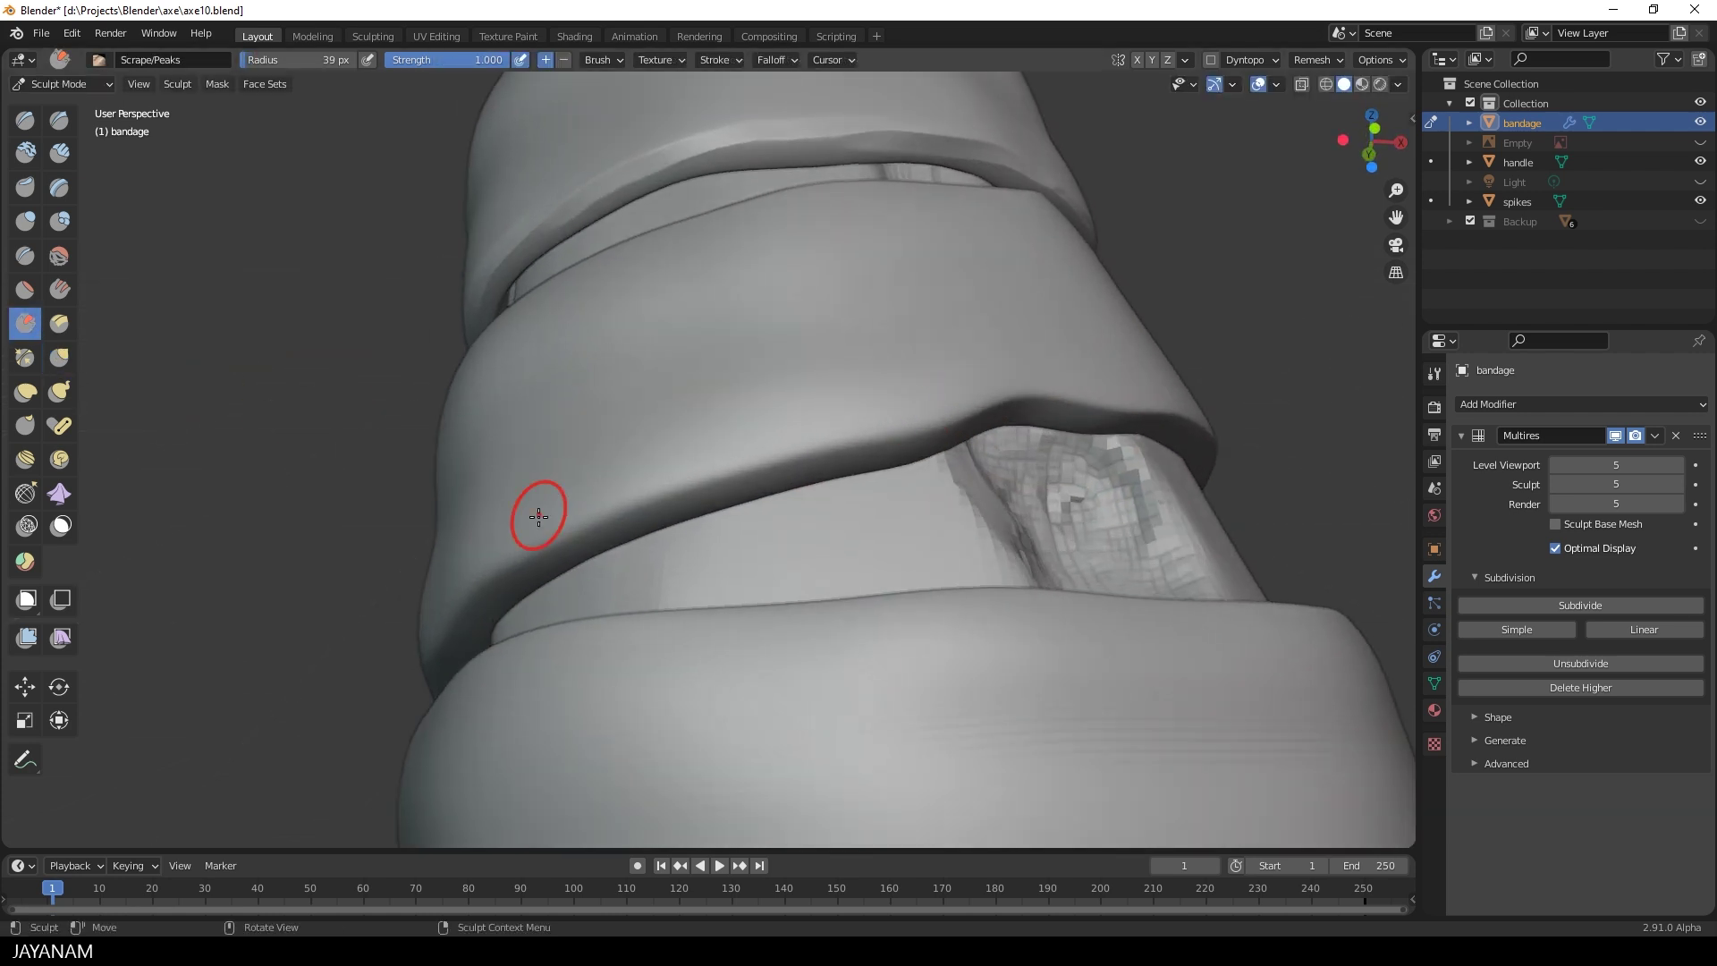
middle_click_drag(882, 429, 745, 630)
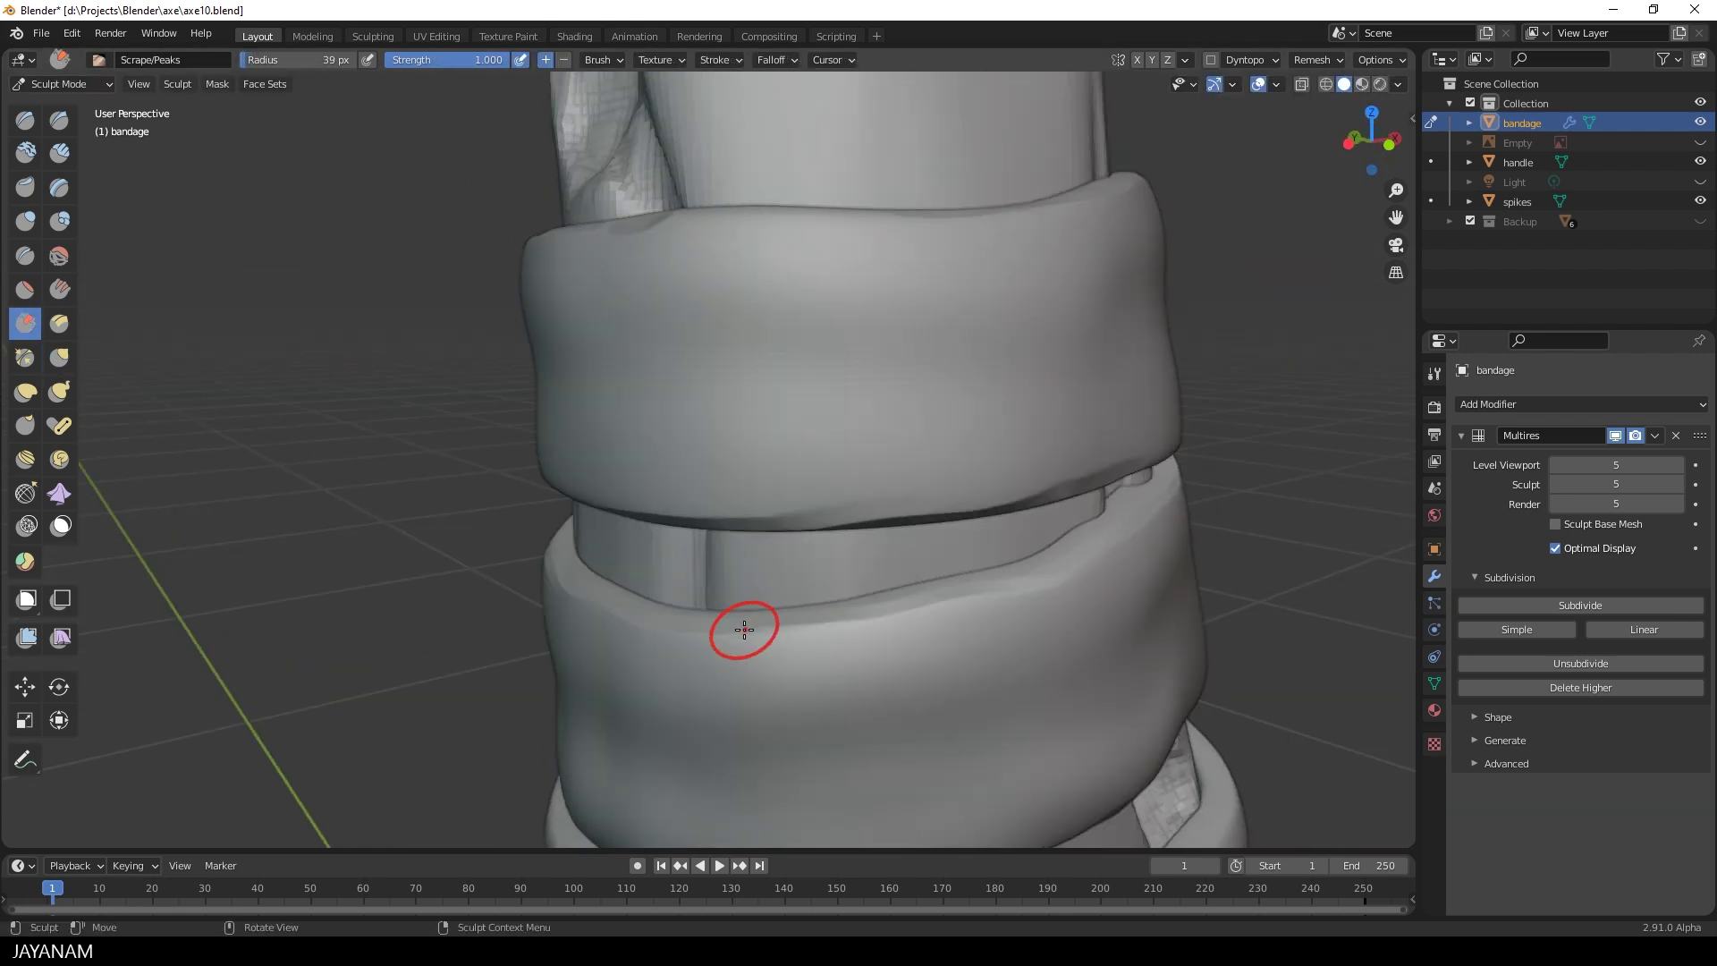
middle_click_drag(1191, 415, 586, 399)
middle_click_drag(858, 586, 801, 640)
middle_click_drag(963, 474, 701, 624)
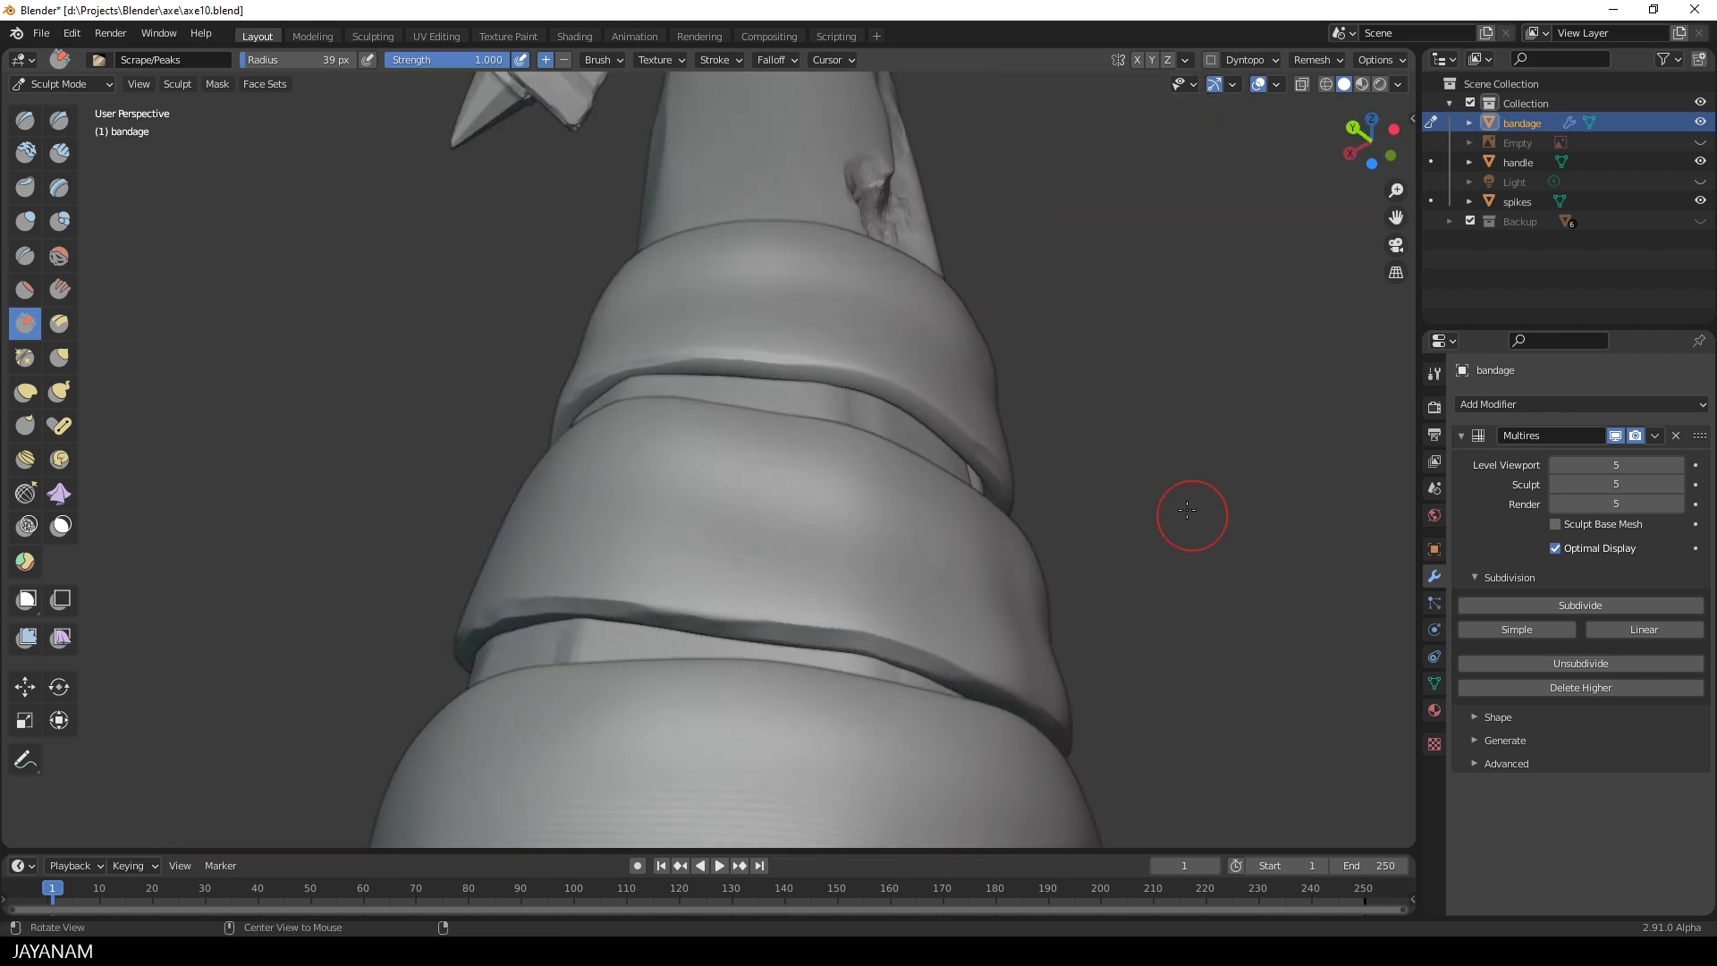
- Scrape the upper and lower rims of the third bandage ring with the Scrape/Peaks brush at a 39 px radius
middle_click_drag(1187, 510, 1055, 497)
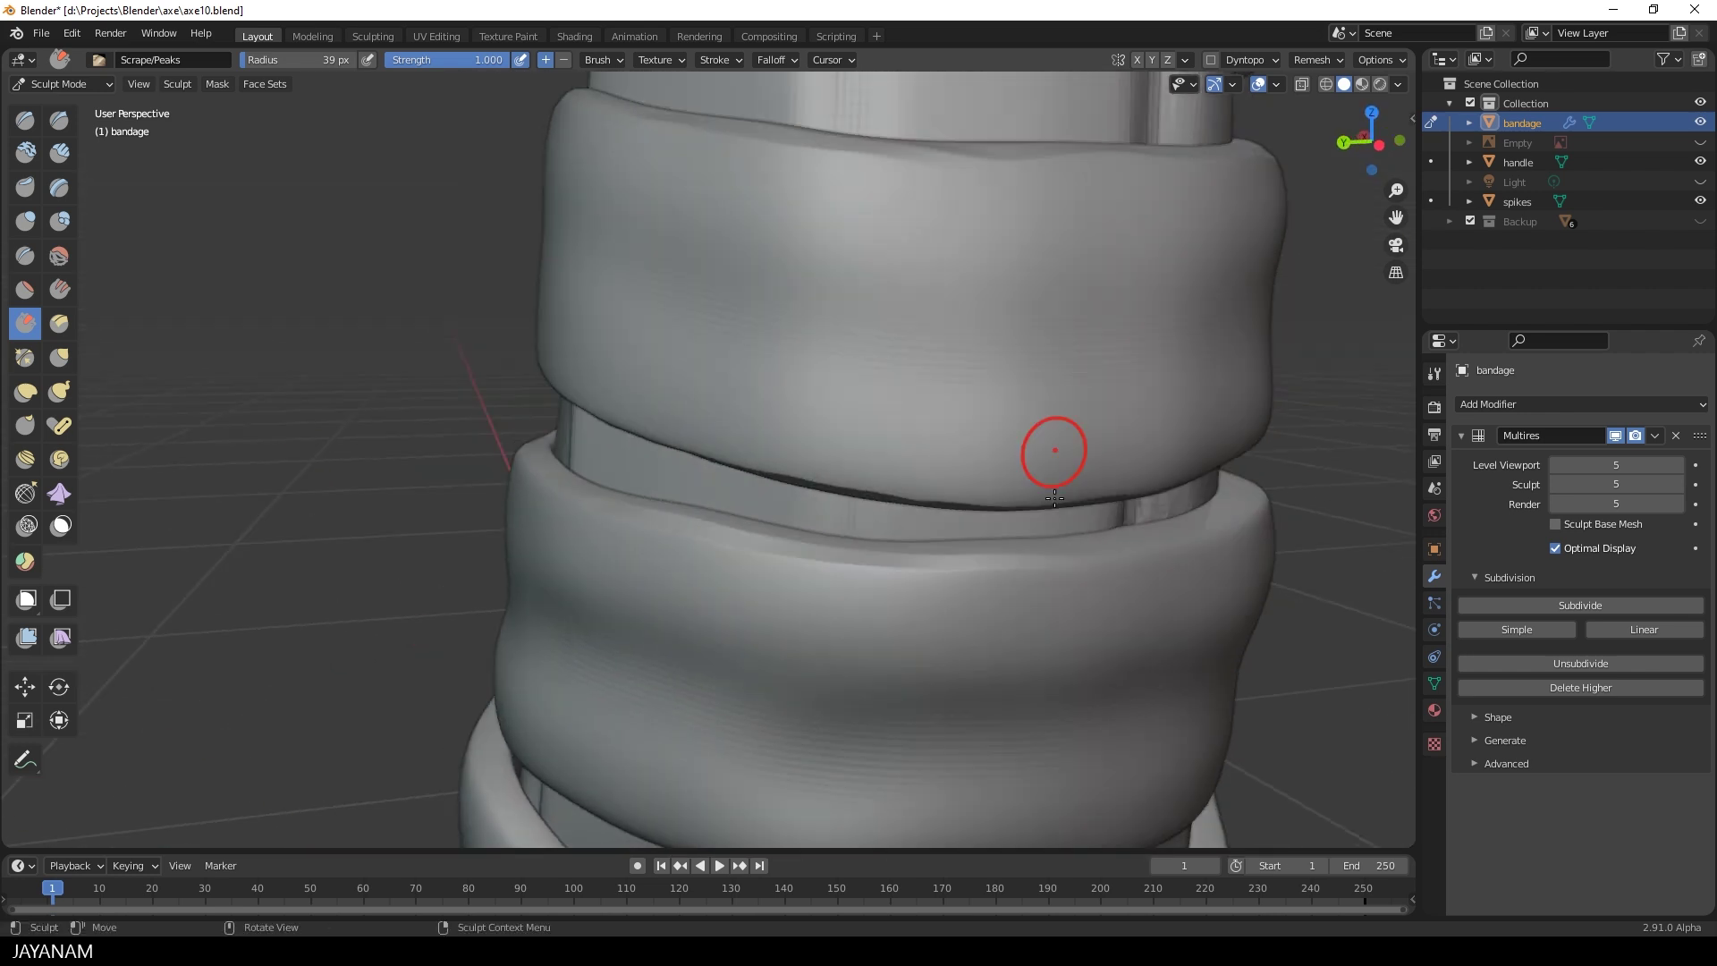
mouse_move(1377, 425)
middle_mouse_down()
mouse_move(781, 410)
mouse_move(896, 416)
middle_mouse_up()
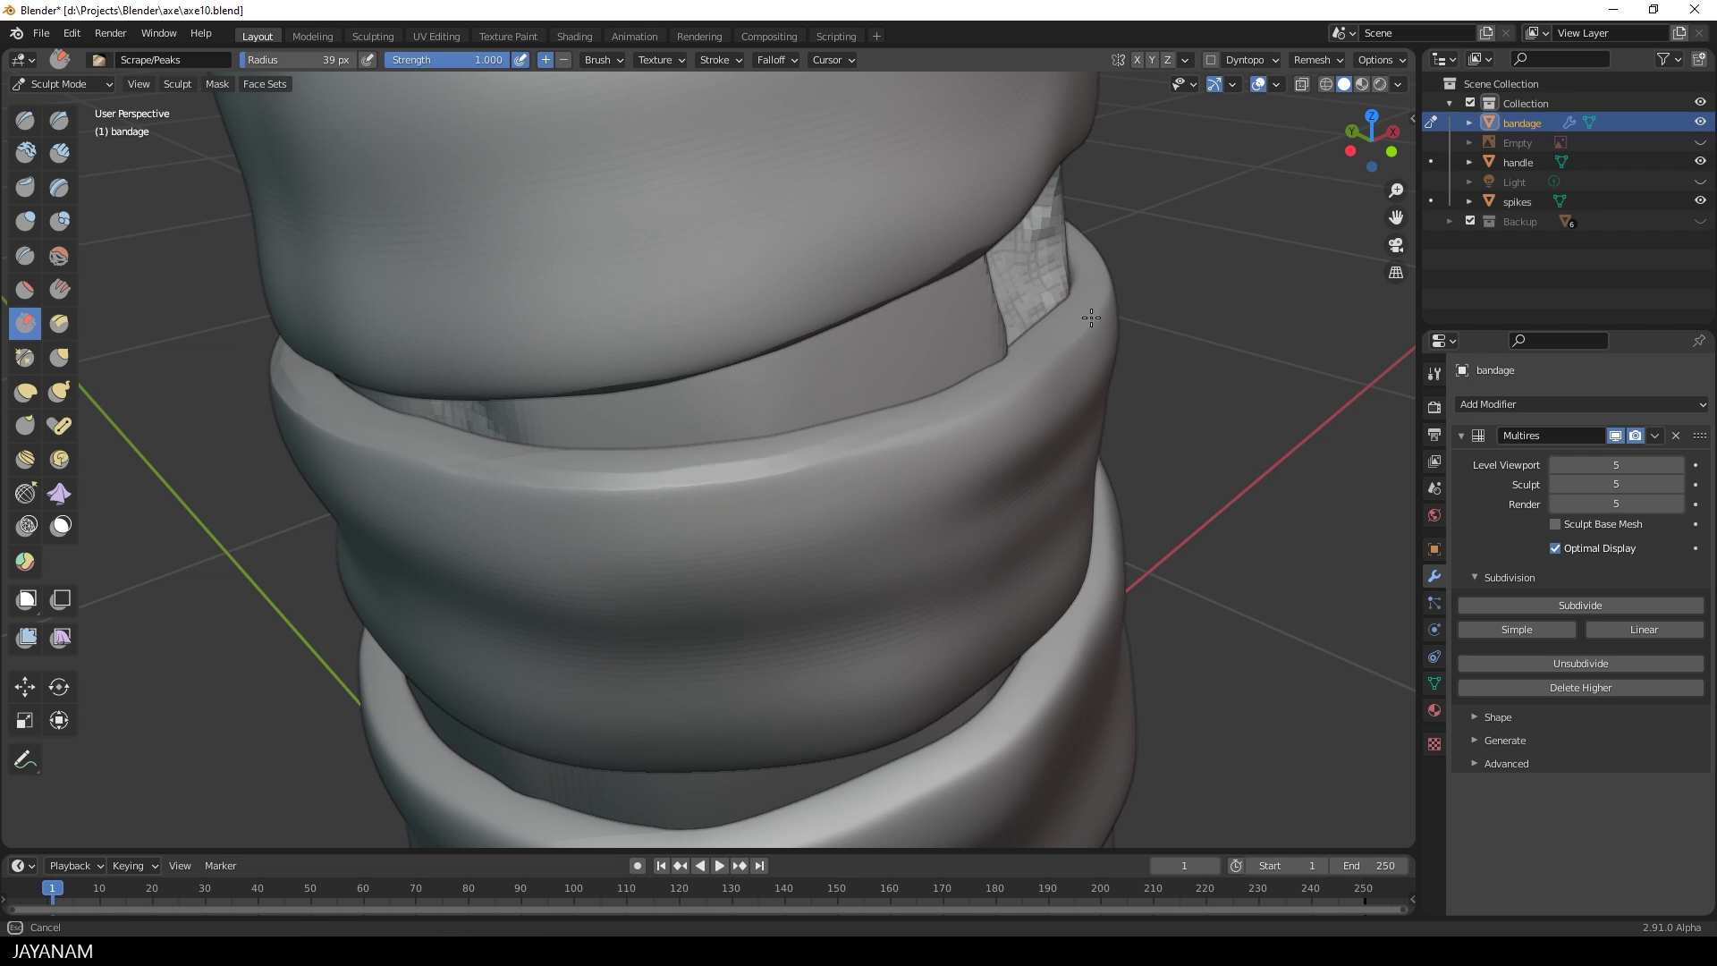
mouse_move(1091, 317)
middle_mouse_down()
mouse_move(1112, 390)
mouse_move(1058, 445)
mouse_move(1064, 519)
mouse_move(972, 571)
middle_mouse_up()
mouse_move(1088, 545)
middle_mouse_down()
mouse_move(874, 549)
mouse_move(1000, 502)
mouse_move(1020, 443)
mouse_move(698, 218)
mouse_move(1128, 192)
middle_mouse_up()
middle_click_drag(1237, 264, 965, 288)
left_click_drag(965, 287, 1078, 338)
middle_click_drag(1144, 340, 1019, 331)
left_click_drag(758, 291, 922, 272)
middle_click_drag(937, 271, 1065, 305)
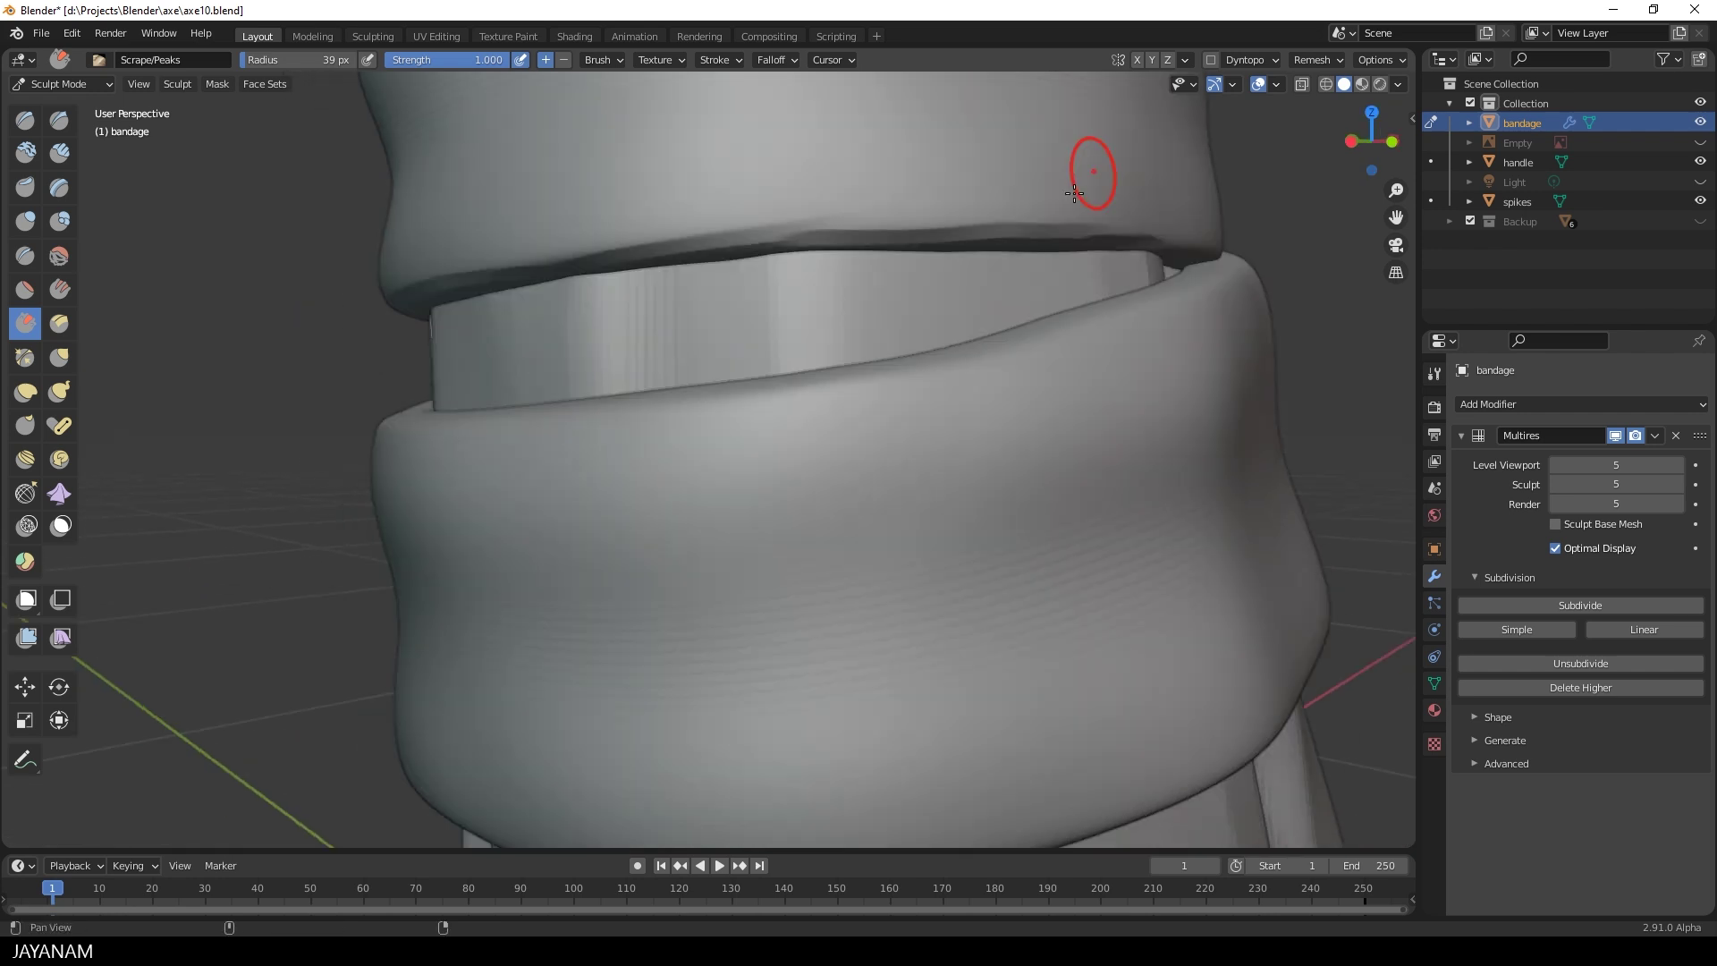
- Flatten the upper rim of the lowest bandage ring with the Scrape/Peaks brush at a 69 px radius, undoing a misplaced stroke
middle_click_drag(1092, 169, 1046, 241)
key("f")
left_click(744, 544)
left_click_drag(729, 520, 1147, 396)
middle_click_drag(1147, 396, 1029, 403)
middle_click_drag(1288, 353, 1169, 364)
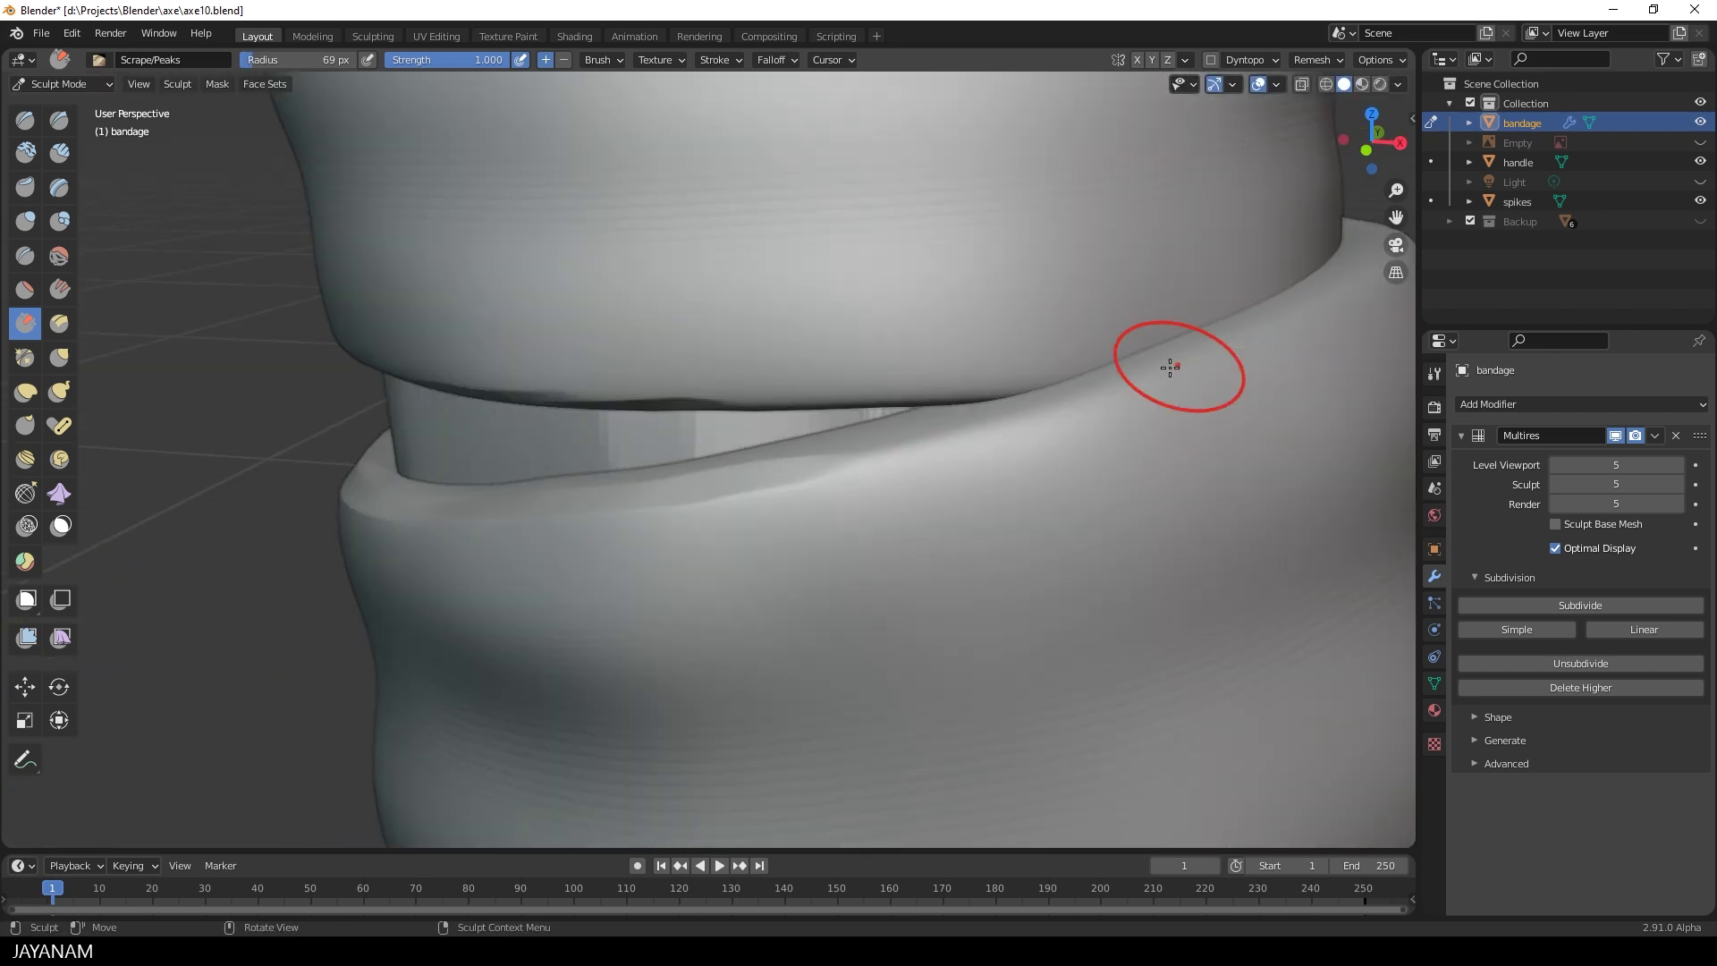
left_click_drag(1169, 364, 1291, 320)
key("ctrl+z")
middle_click_drag(963, 253, 1044, 341)
scroll(1044, 341, "down", 2)
left_click(617, 59)
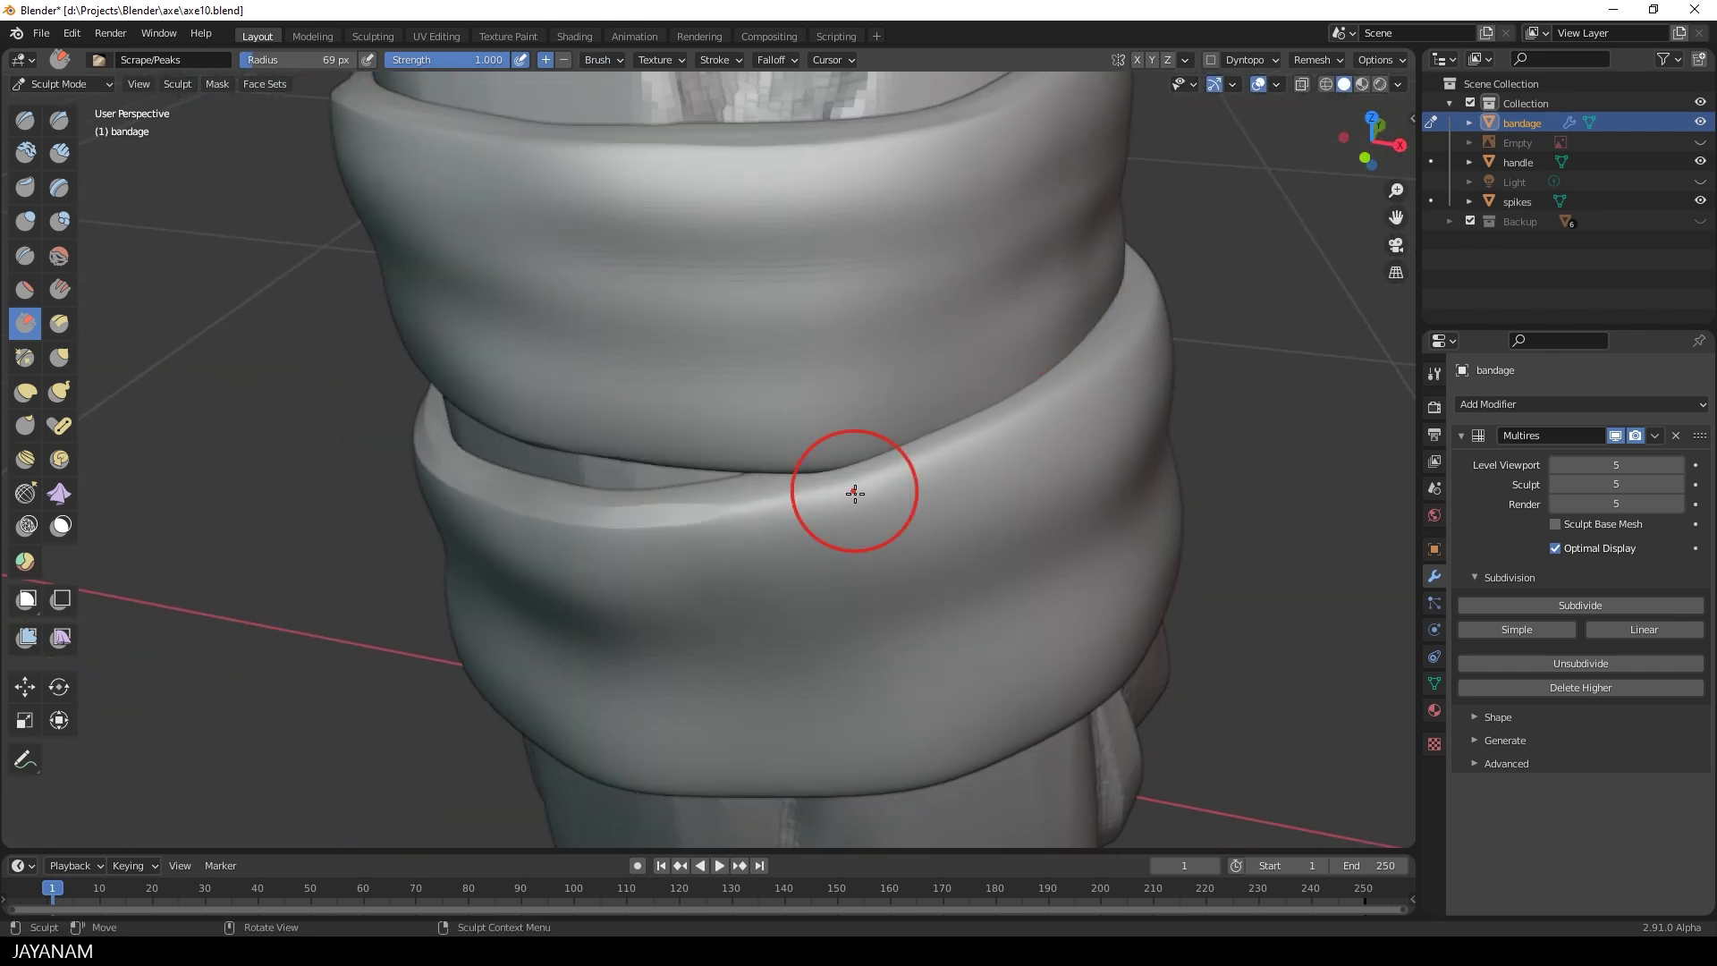
scroll(849, 492, "up", 1)
left_click_drag(730, 526, 1105, 414)
mouse_move(1185, 369)
middle_mouse_down()
mouse_move(1164, 349)
mouse_move(1112, 372)
mouse_move(952, 507)
middle_mouse_up()
- Scrape the lower rim of the lowest bandage ring all around from below, reducing the Scrape/Peaks radius to 54 px
middle_click_drag(1262, 363, 766, 376)
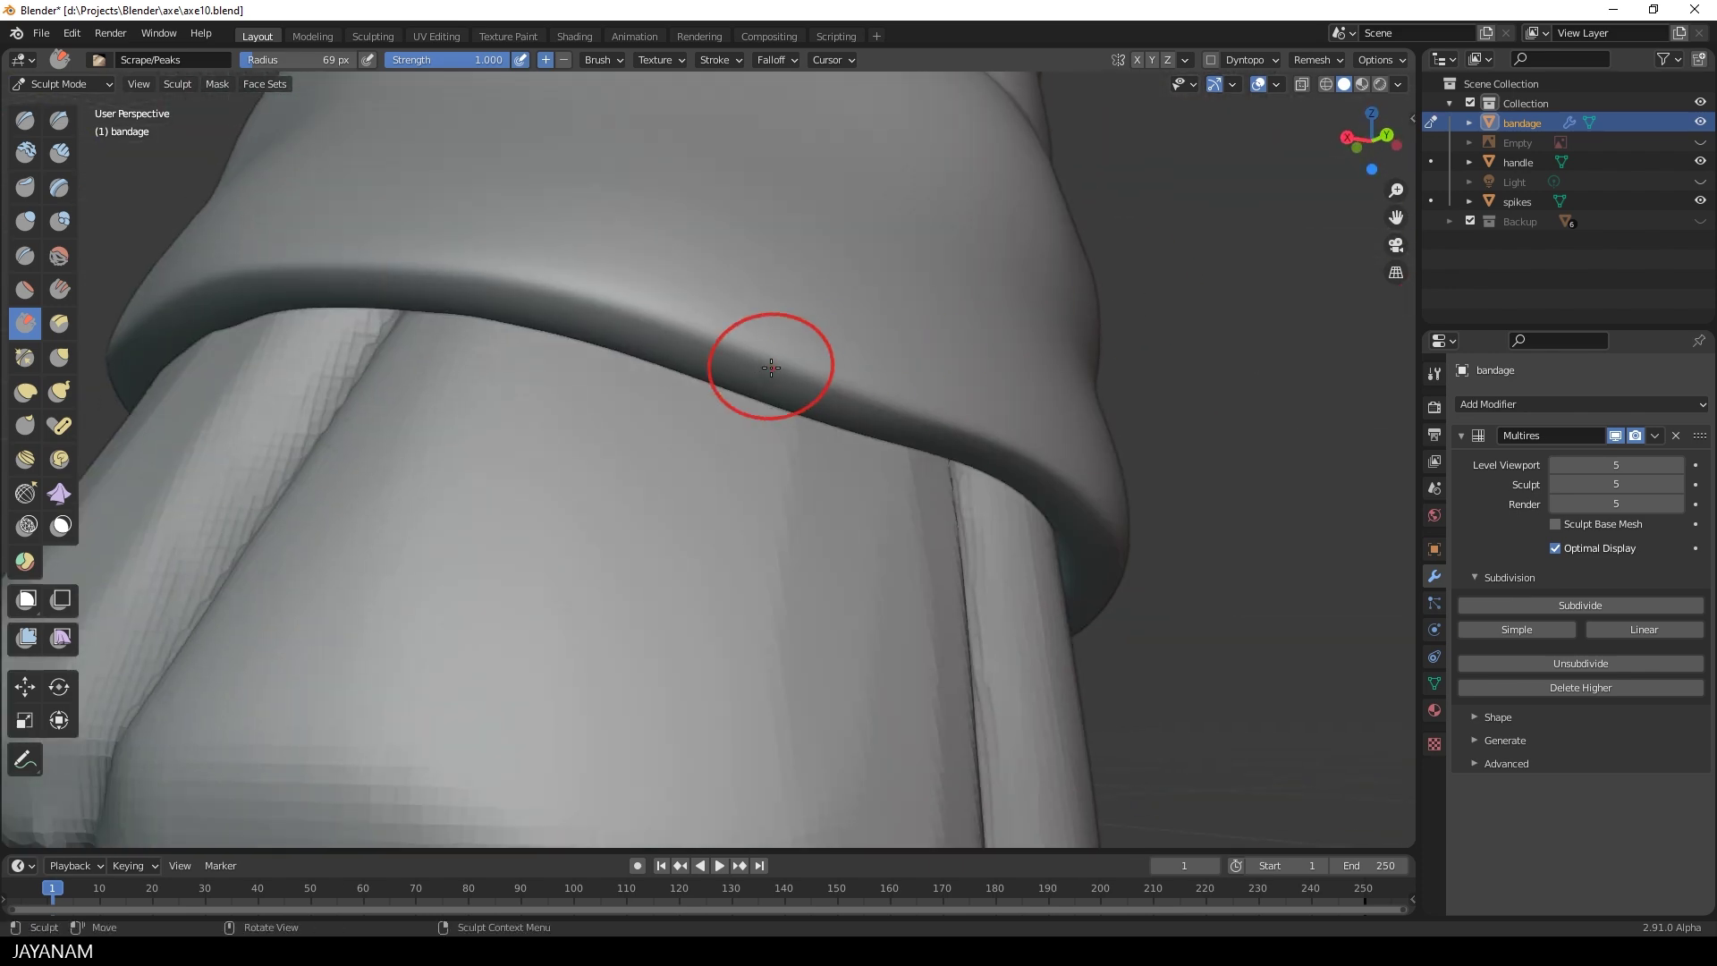
mouse_move(560, 300)
middle_mouse_down()
mouse_move(805, 256)
mouse_move(384, 307)
middle_mouse_up()
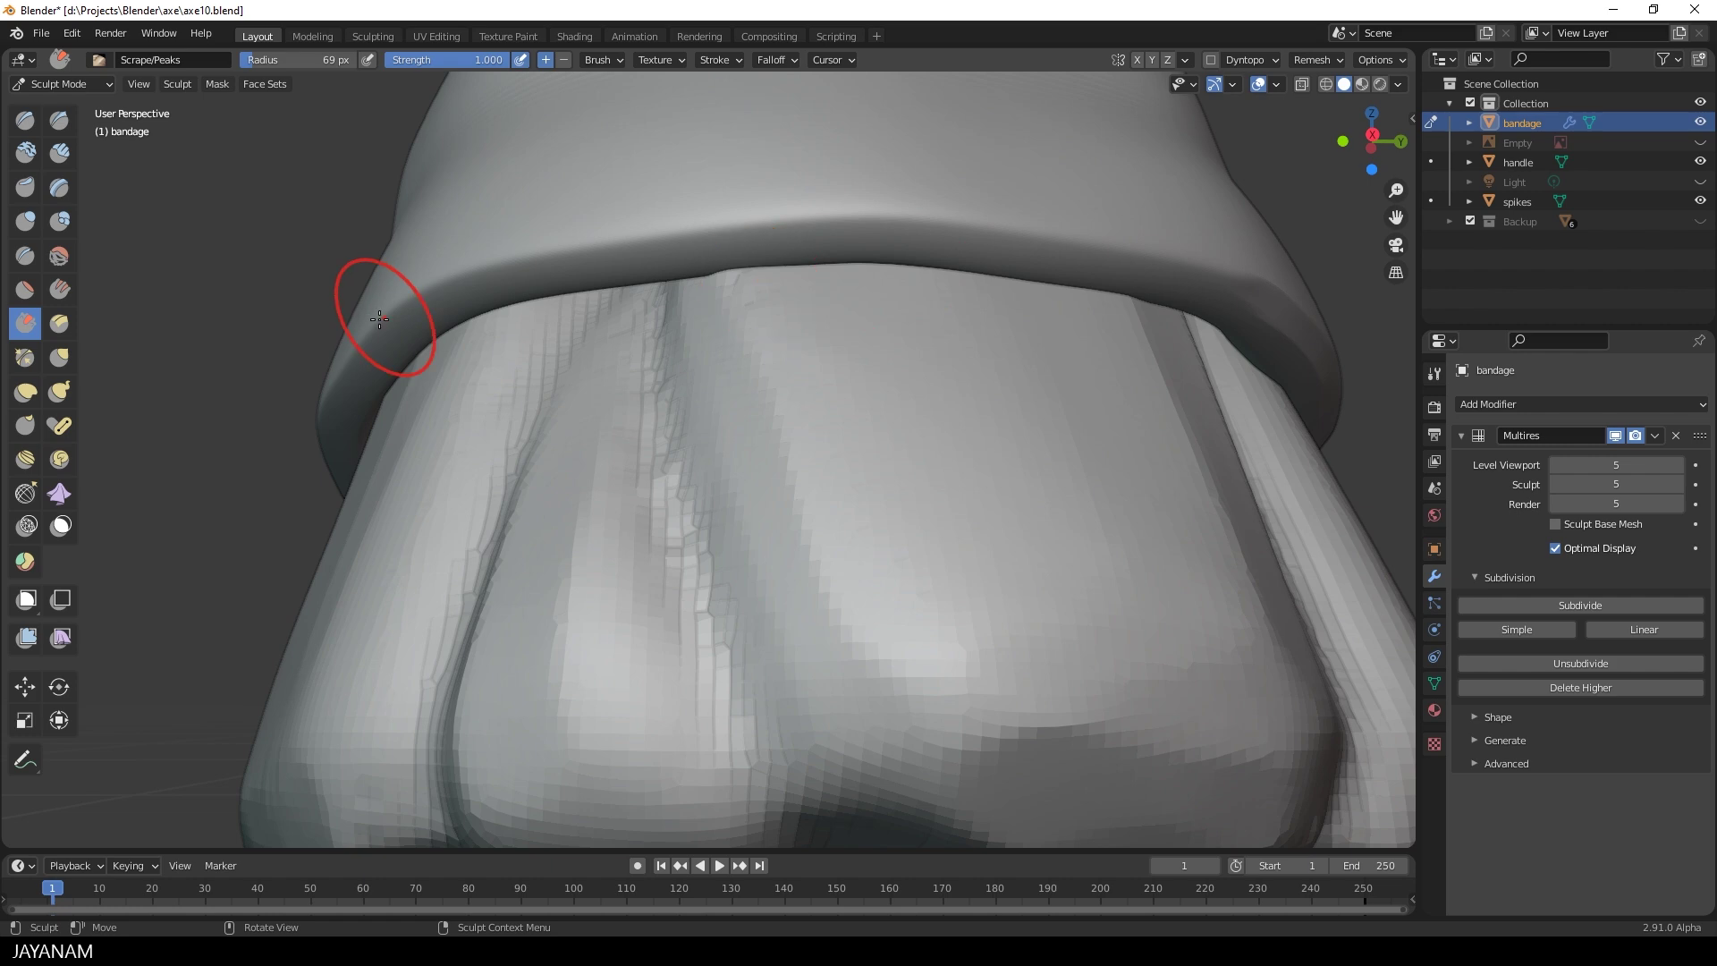
middle_click_drag(1263, 292, 766, 324)
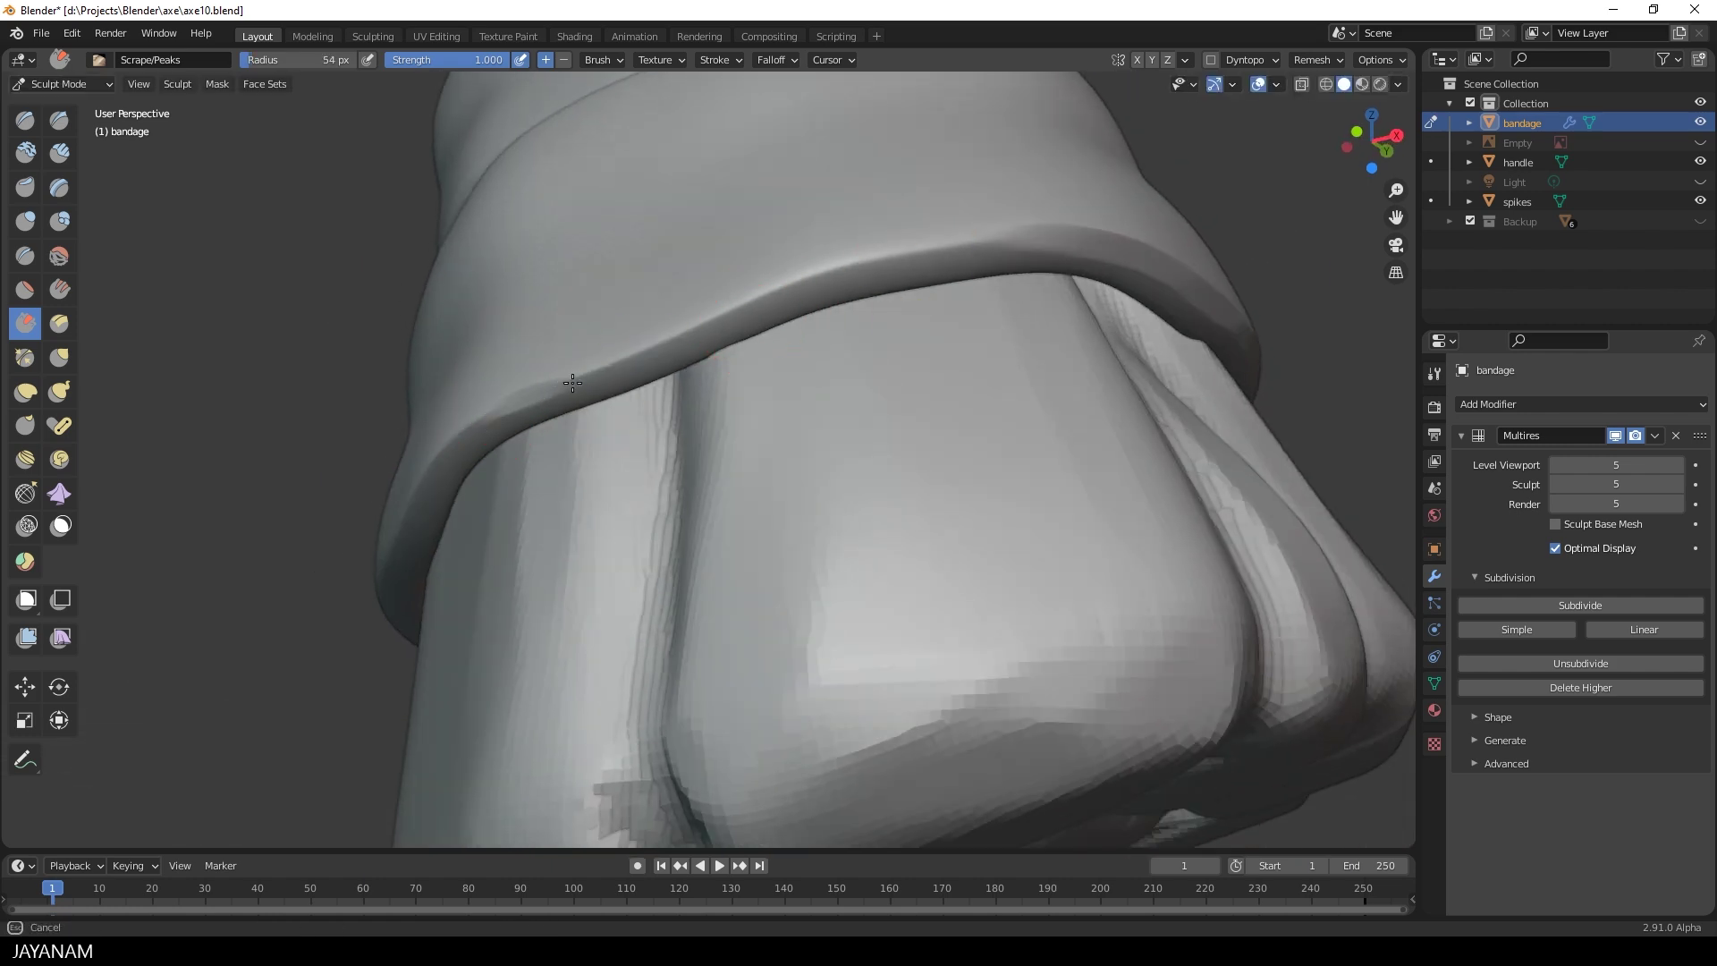
middle_click_drag(1035, 229, 288, 536)
mouse_move(633, 298)
middle_mouse_down()
mouse_move(892, 220)
mouse_move(210, 277)
middle_mouse_up()
middle_click_drag(775, 161, 358, 491)
- Scrape the remaining round parts of the lowest ring's upper rim with the 54 px Scrape/Peaks brush
middle_click_drag(1037, 501, 943, 446)
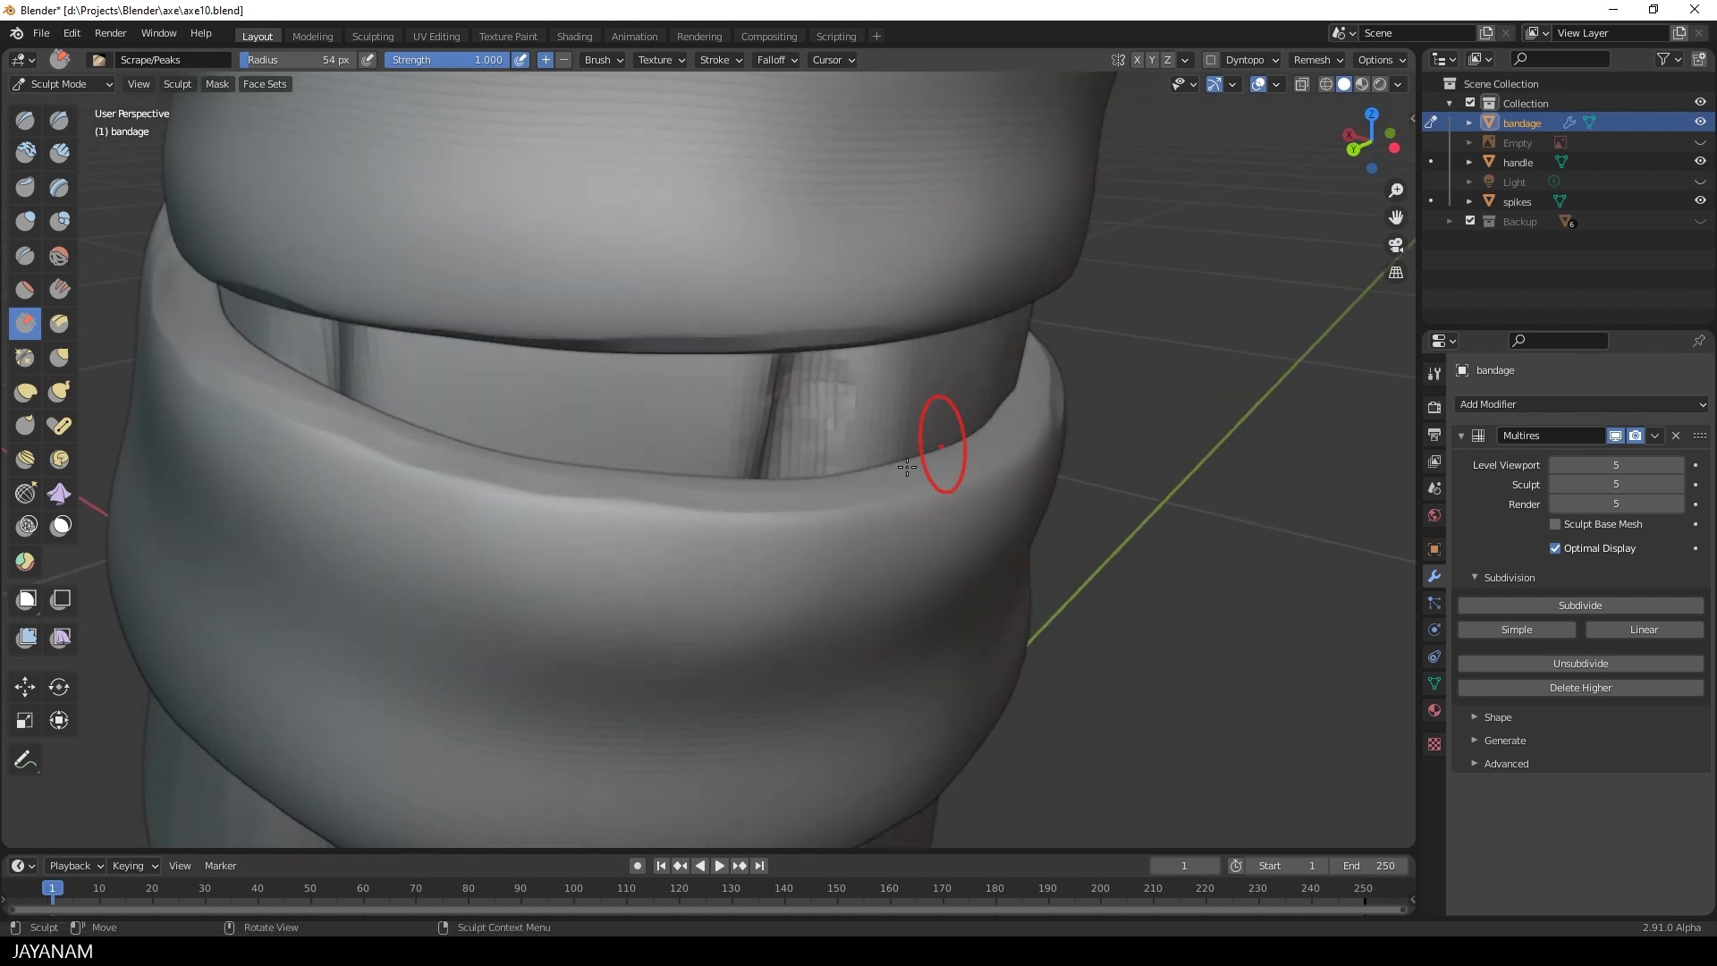
middle_click_drag(1050, 419, 707, 495)
mouse_move(595, 498)
left_mouse_down()
mouse_move(664, 483)
mouse_move(559, 491)
left_mouse_up()
scroll(675, 550, "down", 3)
mouse_move(670, 551)
middle_mouse_down()
mouse_move(579, 554)
mouse_move(555, 514)
middle_mouse_up()
scroll(555, 514, "up", 1)
- Cut a sharp vertical crease down from the lowest ring's upper rim with the Draw Sharp brush at 54 px radius
left_click(59, 134)
scroll(557, 287, "up", 3)
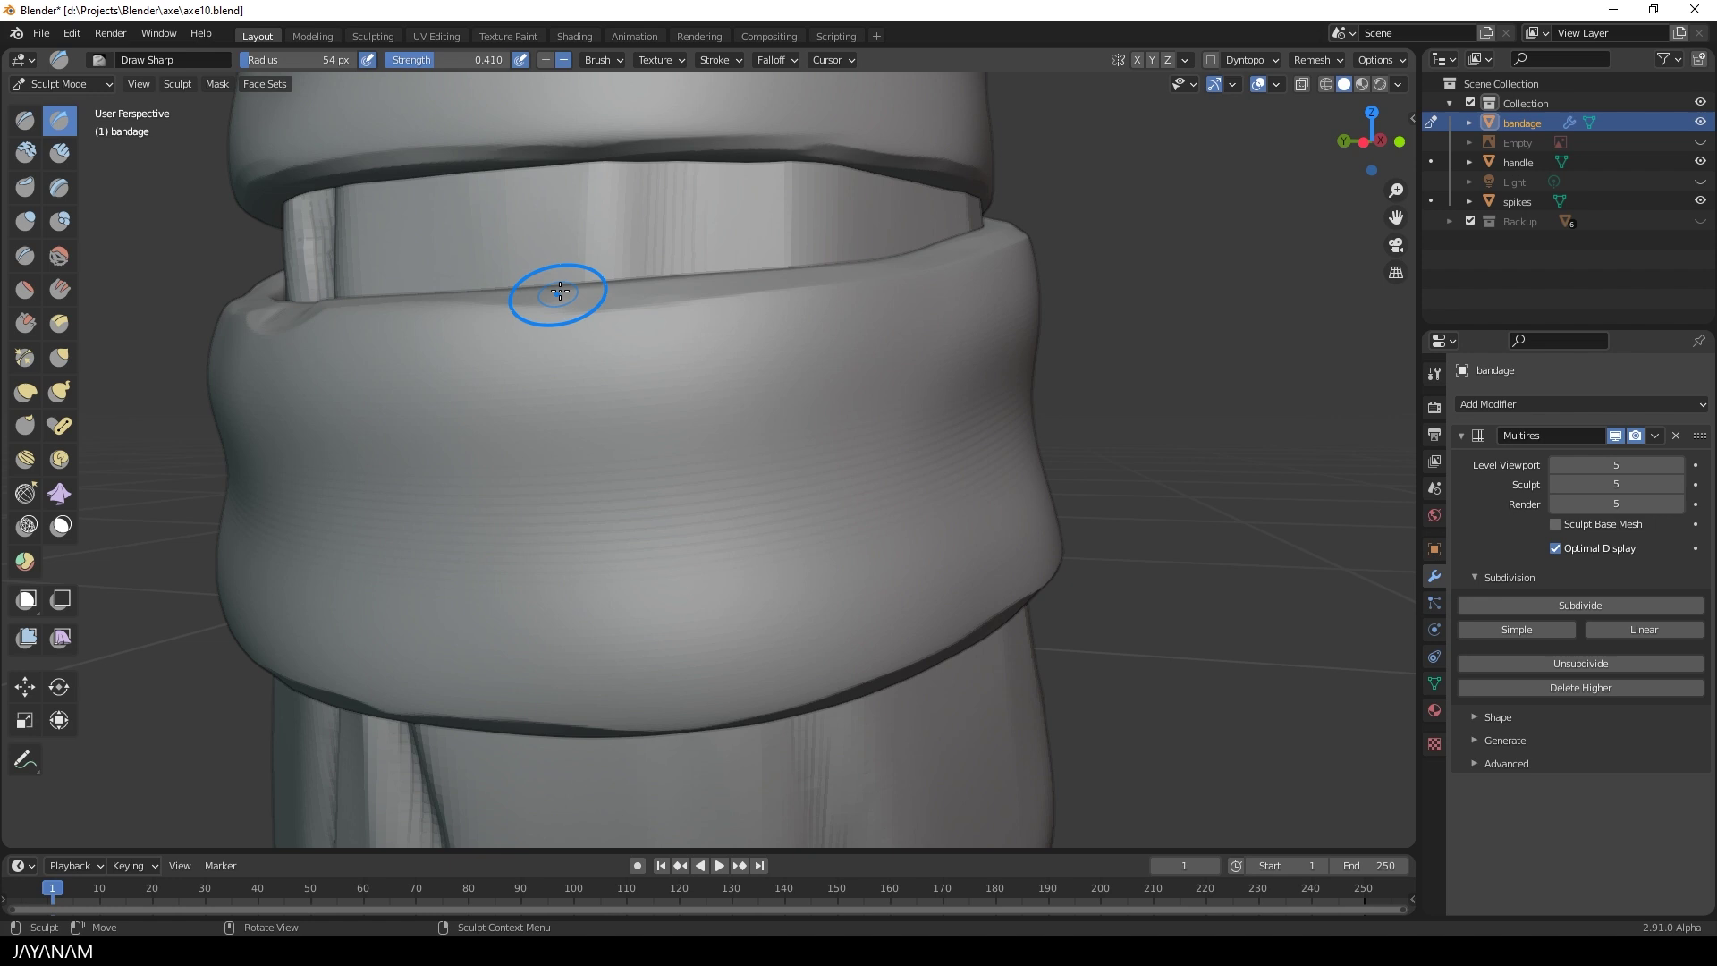
left_click_drag(556, 288, 557, 399)
mouse_move(557, 399)
middle_mouse_down()
mouse_move(486, 545)
mouse_move(725, 387)
mouse_move(736, 221)
mouse_move(736, 289)
mouse_move(678, 287)
mouse_move(1006, 432)
middle_mouse_up()
- Shape a vertical crease in the third ring's upper rim above the wood damage and scrape its edges with the Scrape/Peaks brush
scroll(678, 287, "down", 5)
scroll(900, 379, "up", 2)
middle_click_drag(774, 142, 780, 380, "shift")
scroll(894, 394, "up", 4)
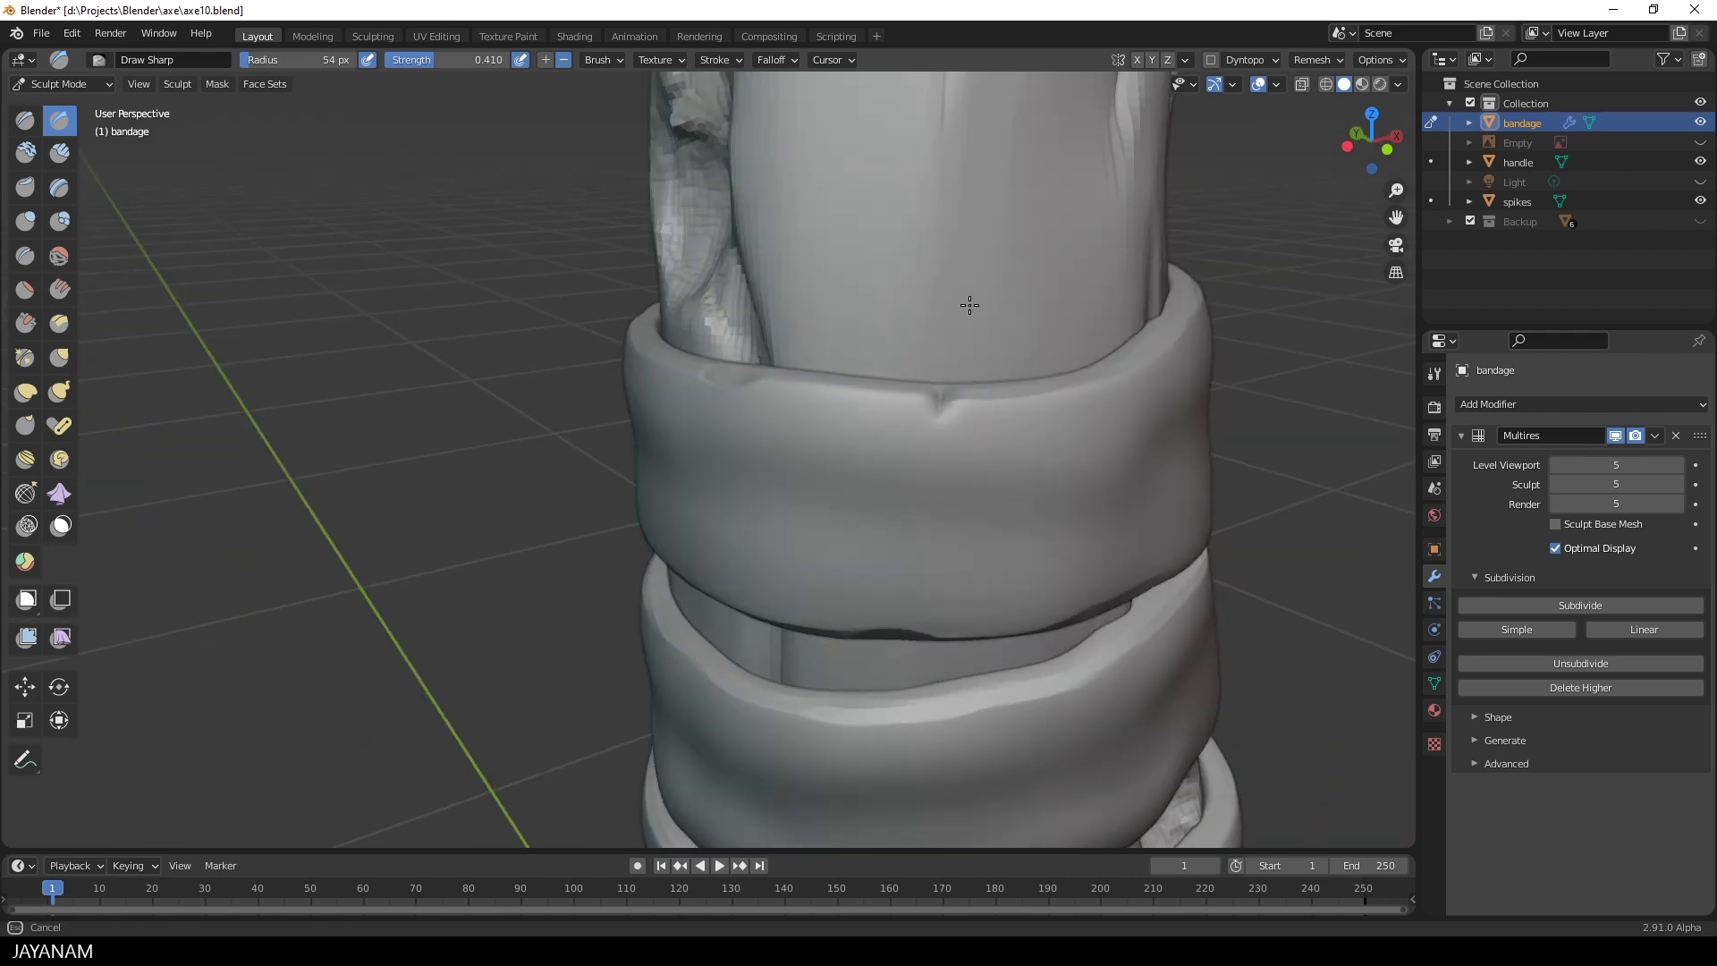
left_click(25, 322)
mouse_move(1085, 345)
middle_mouse_down()
mouse_move(958, 395)
mouse_move(1012, 394)
mouse_move(868, 436)
middle_mouse_up()
scroll(867, 436, "up", 3)
middle_click_drag(857, 657, 885, 460, "shift")
scroll(886, 459, "up", 3)
left_click_drag(862, 575, 854, 469)
mouse_move(855, 469)
middle_mouse_down()
mouse_move(841, 519)
mouse_move(895, 545)
middle_mouse_up()
left_click_drag(1018, 720, 977, 698)
- Carve a torn notch into the third ring's upper rim at the crease with the Clay Strips brush at 19 px radius
left_click(59, 152)
left_click_drag(1056, 742, 1007, 677)
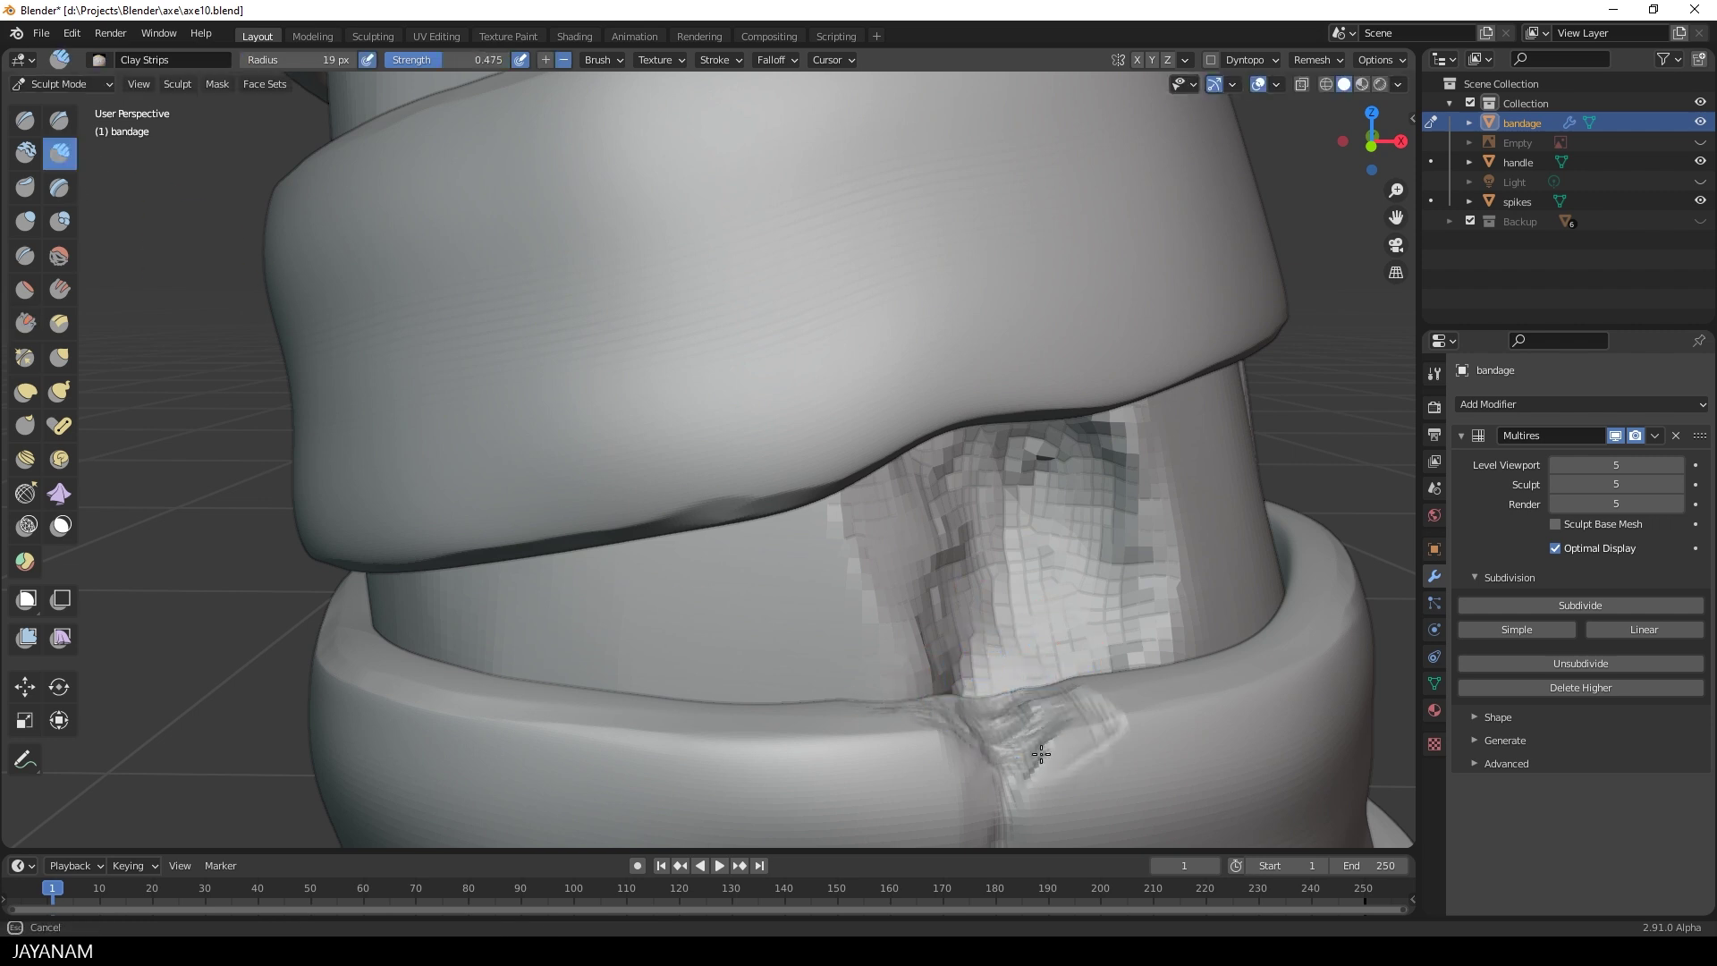
scroll(1086, 685, "down", 5)
scroll(977, 661, "up", 5)
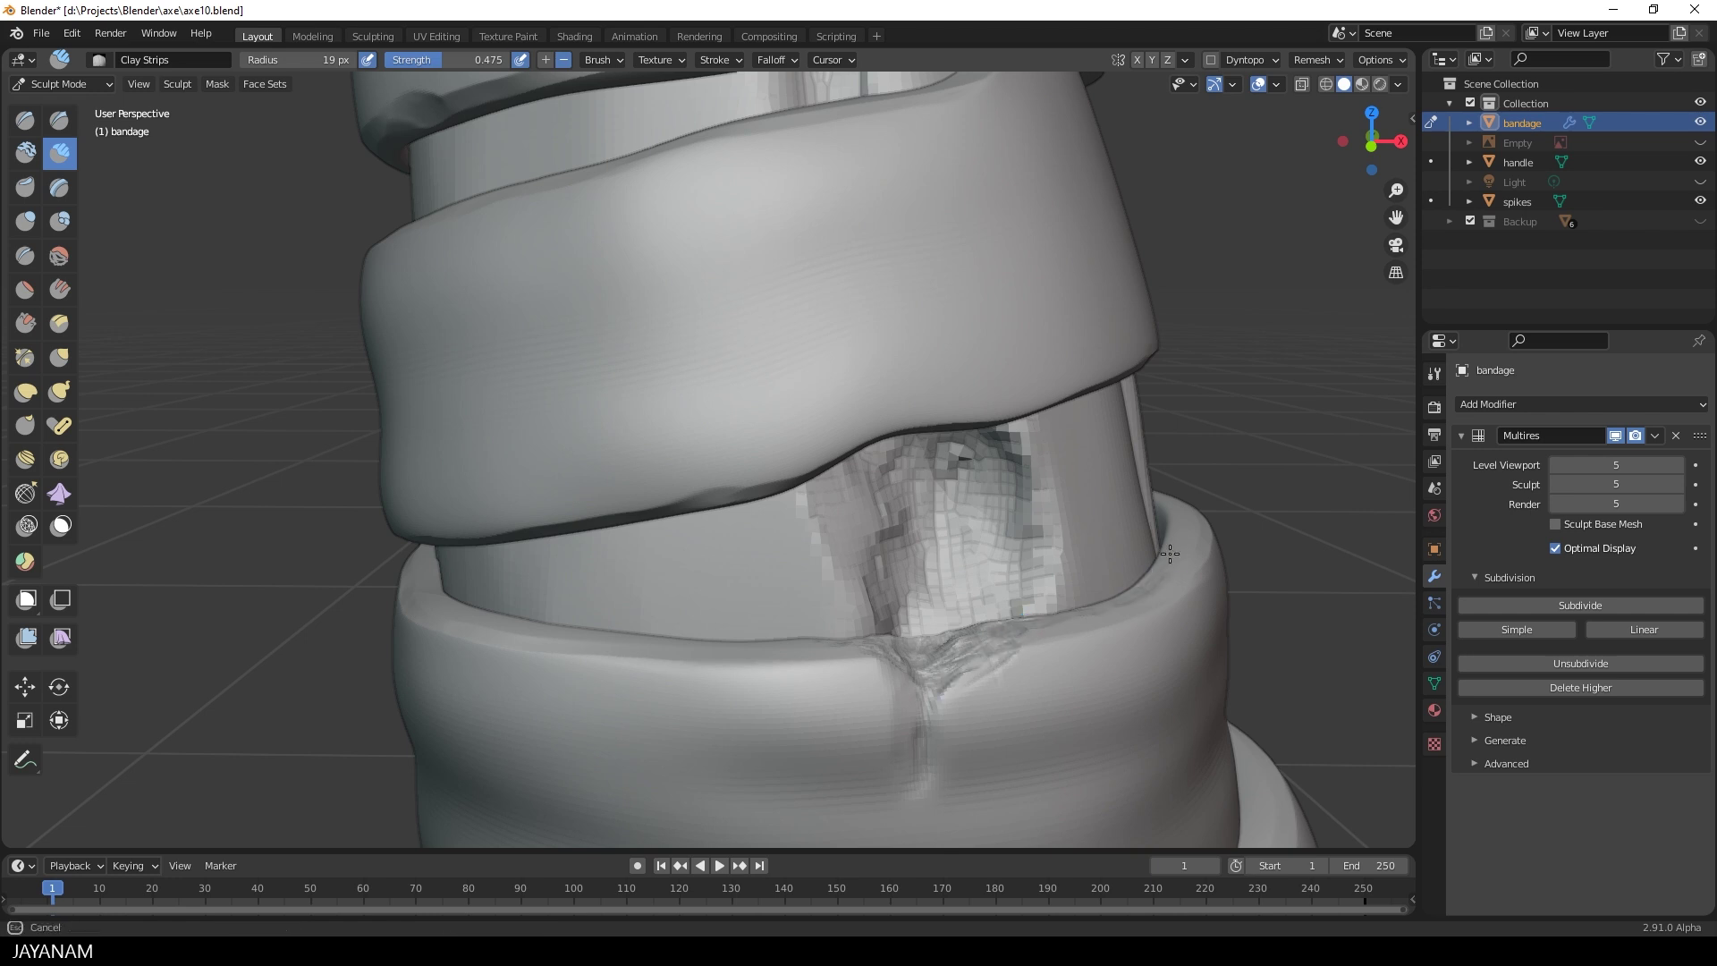
- Carve small notches into the lower rim of the second bandage ring with the 19 px Clay Strips brush
middle_click_drag(1170, 554, 1161, 523)
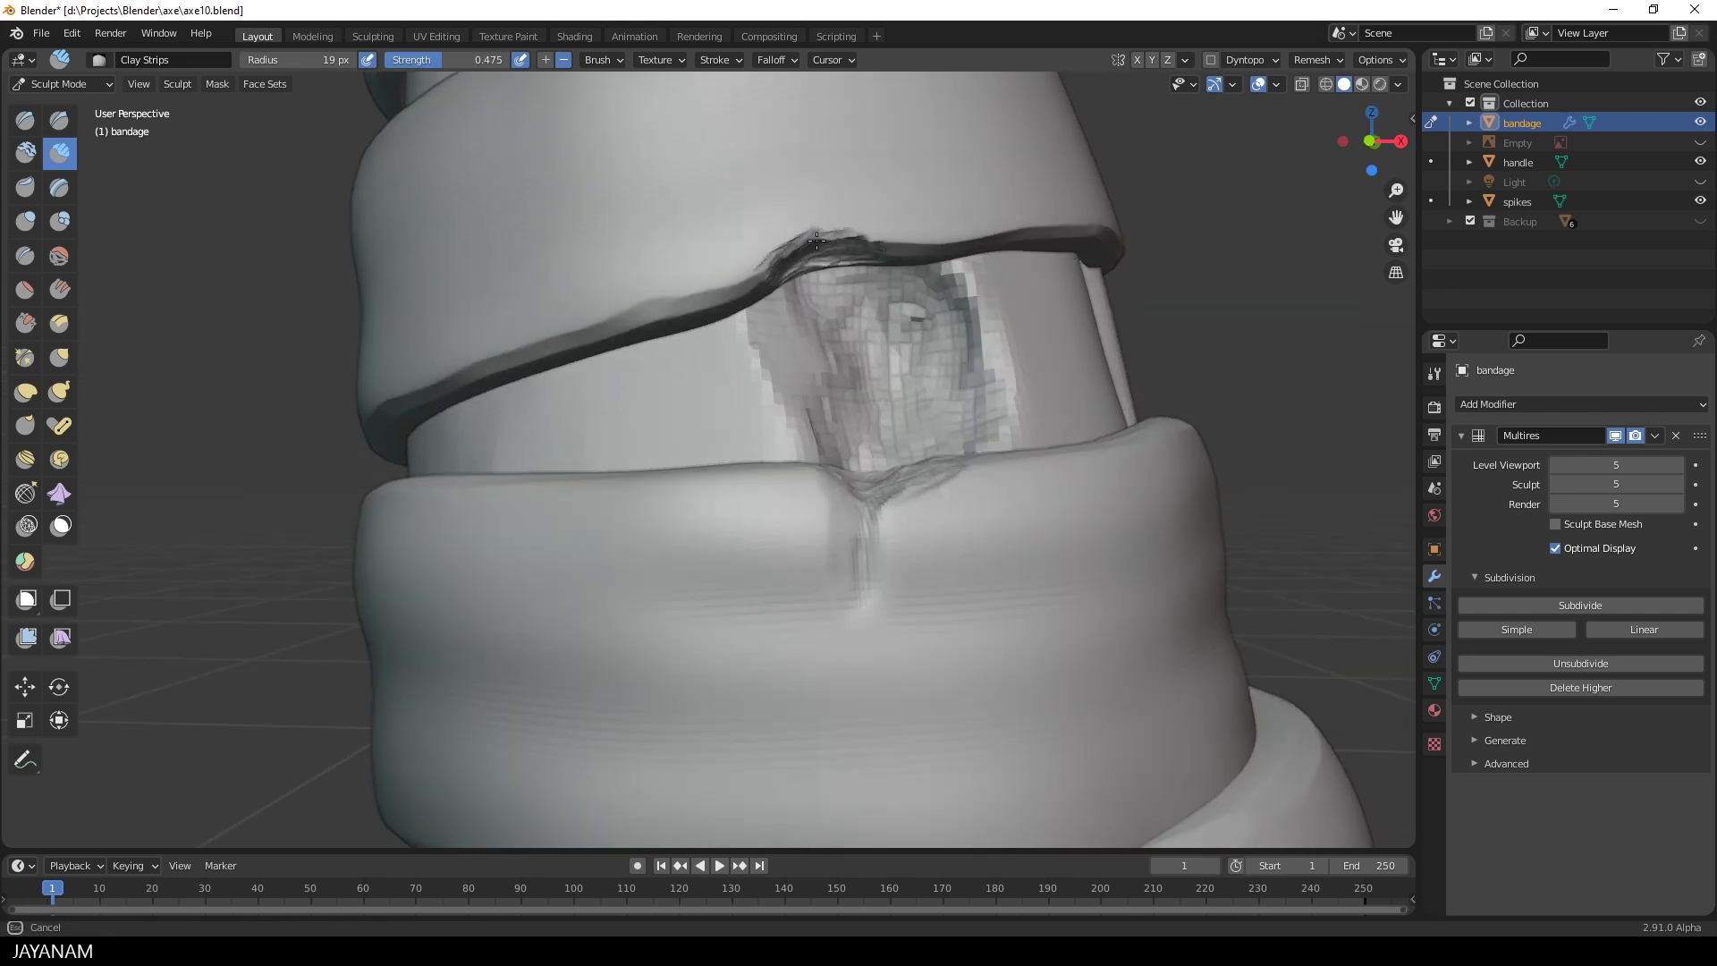
left_click_drag(817, 267, 989, 394, "alt")
scroll(989, 394, "down", 4)
scroll(989, 394, "up", 4)
left_click_drag(704, 394, 735, 407)
left_click_drag(735, 407, 786, 327, "alt")
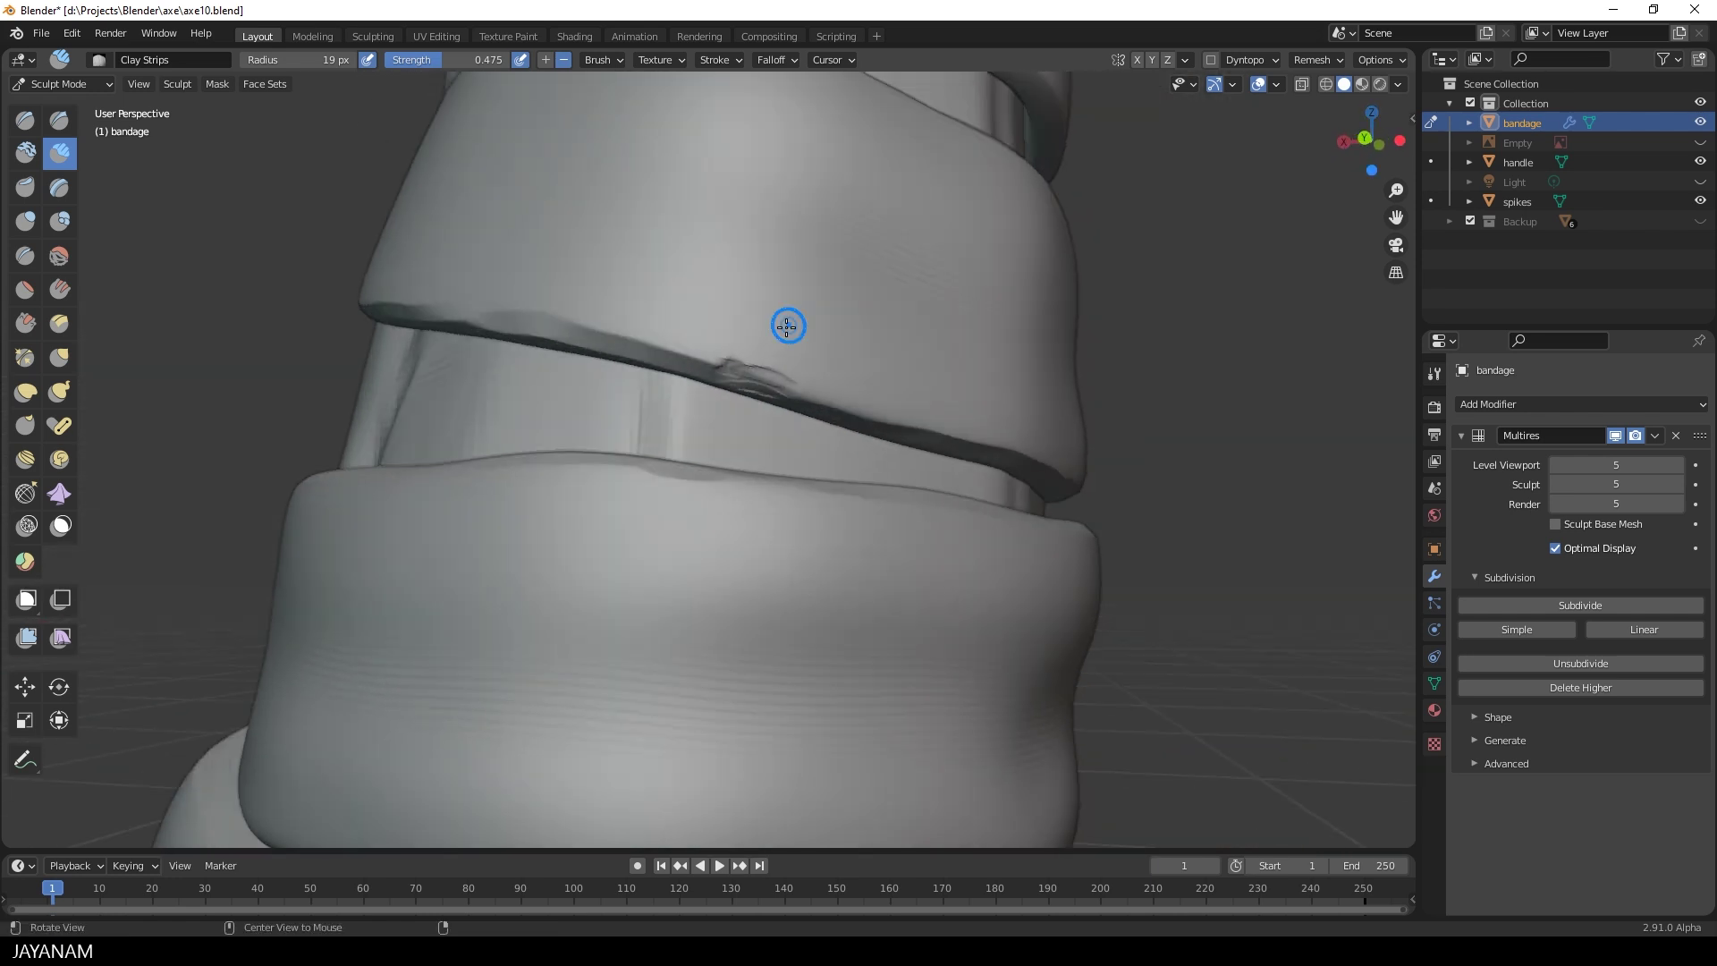
- Carve small notches into the lower rim of the top bandage ring with the 19 px Clay Strips brush
scroll(756, 382, "down", 5)
scroll(694, 426, "up", 2)
middle_click_drag(582, 352, 659, 372)
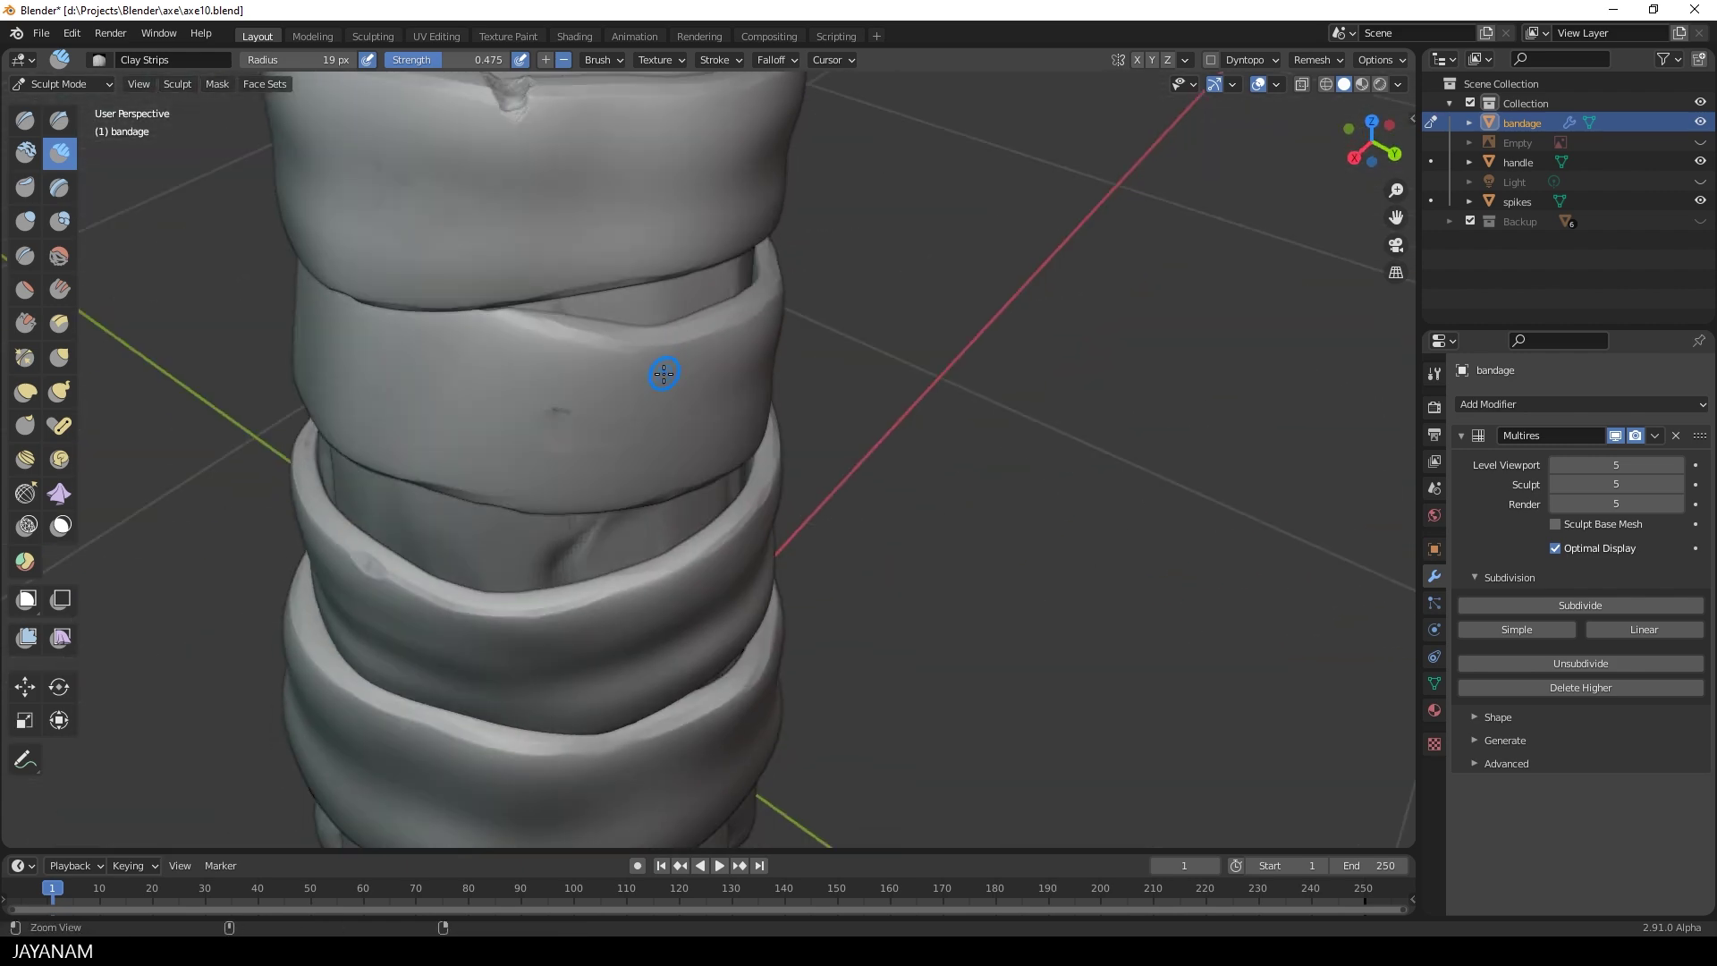
scroll(659, 372, "up", 4)
left_click_drag(692, 329, 631, 393, "ctrl+alt")
left_click_drag(630, 393, 786, 291, "alt")
left_click_drag(679, 286, 624, 169, "ctrl+alt")
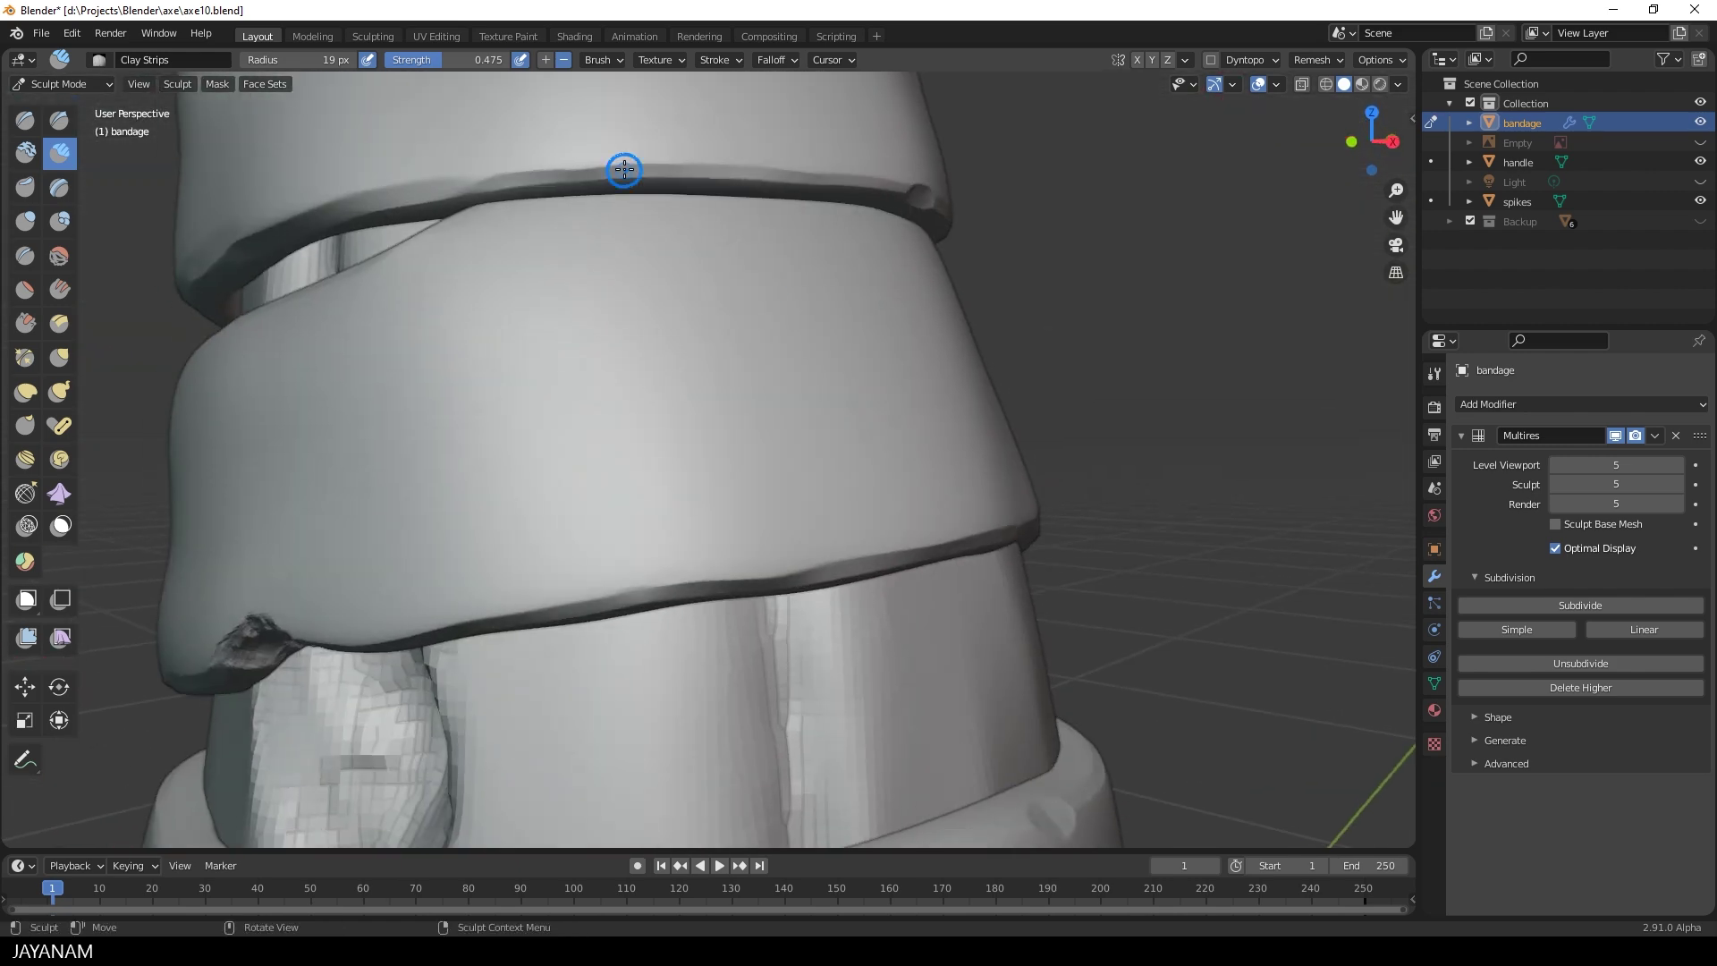
scroll(697, 189, "down", 4)
middle_click_drag(697, 189, 932, 304)
scroll(662, 361, "down", 4)
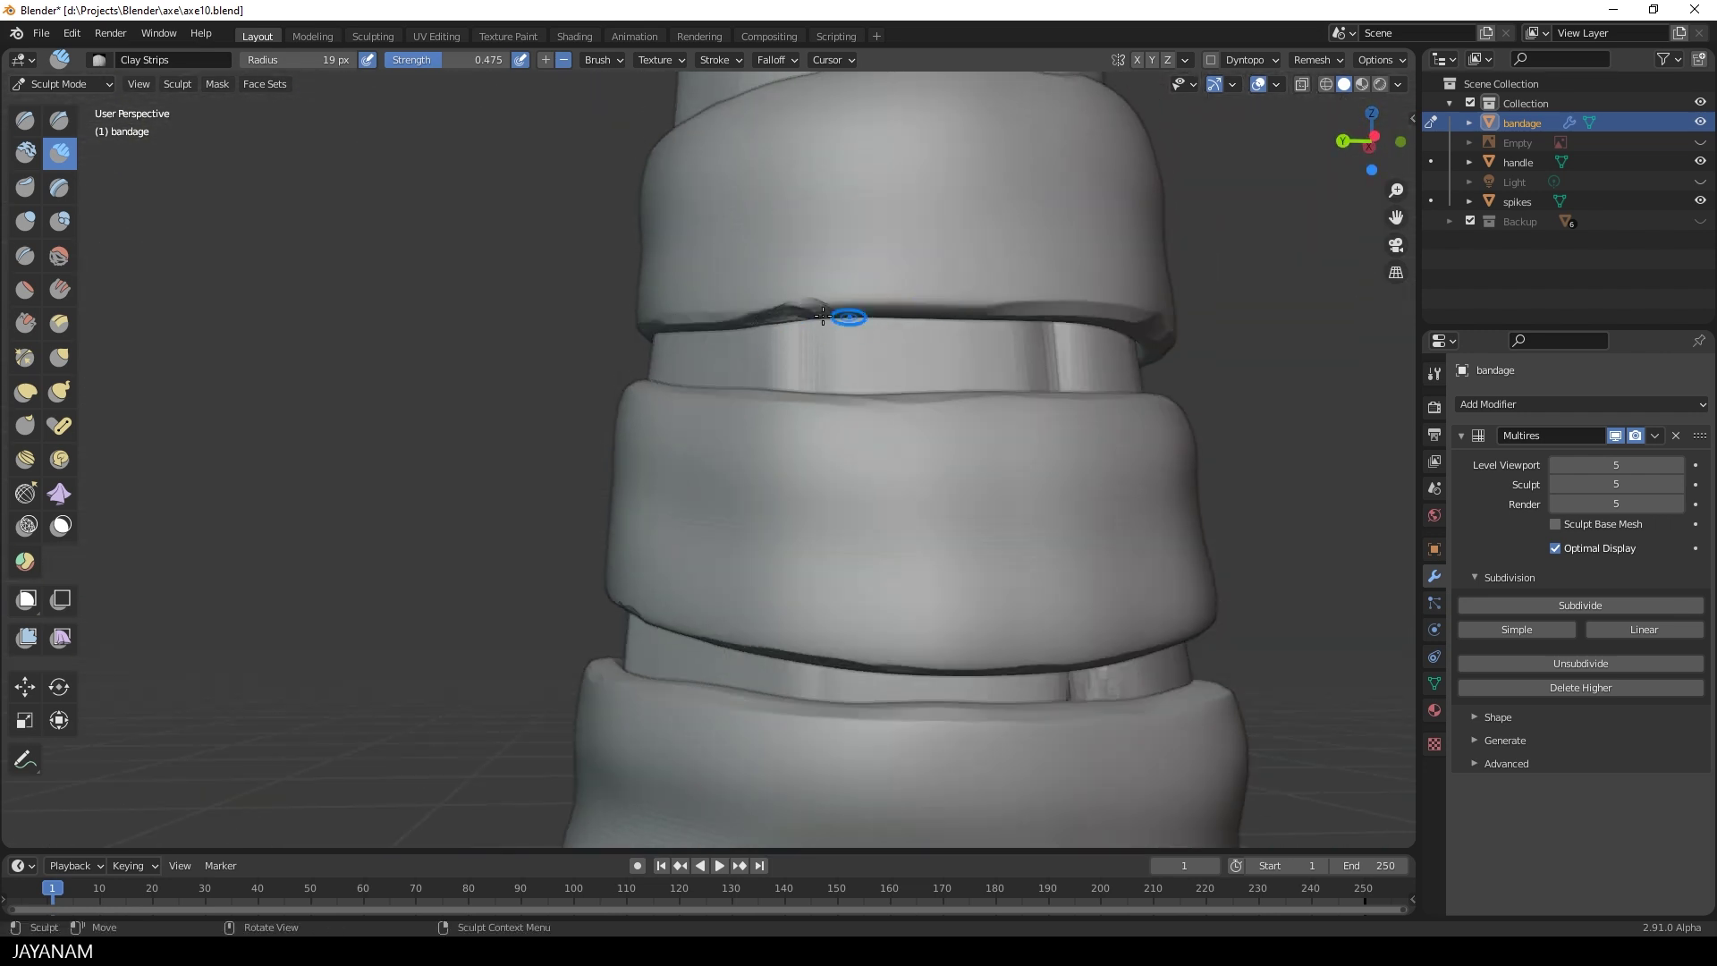
- Carve a nick into the upper rim and a notch into the lower rim of the lowest ring with the Clay Strips brush
middle_click_drag(865, 361, 847, 419)
scroll(928, 374, "down", 5)
left_click_drag(929, 375, 652, 411, "alt")
scroll(653, 412, "down", 2)
scroll(759, 572, "up", 3)
scroll(760, 572, "up", 3)
left_click_drag(746, 707, 766, 540, "alt+shift")
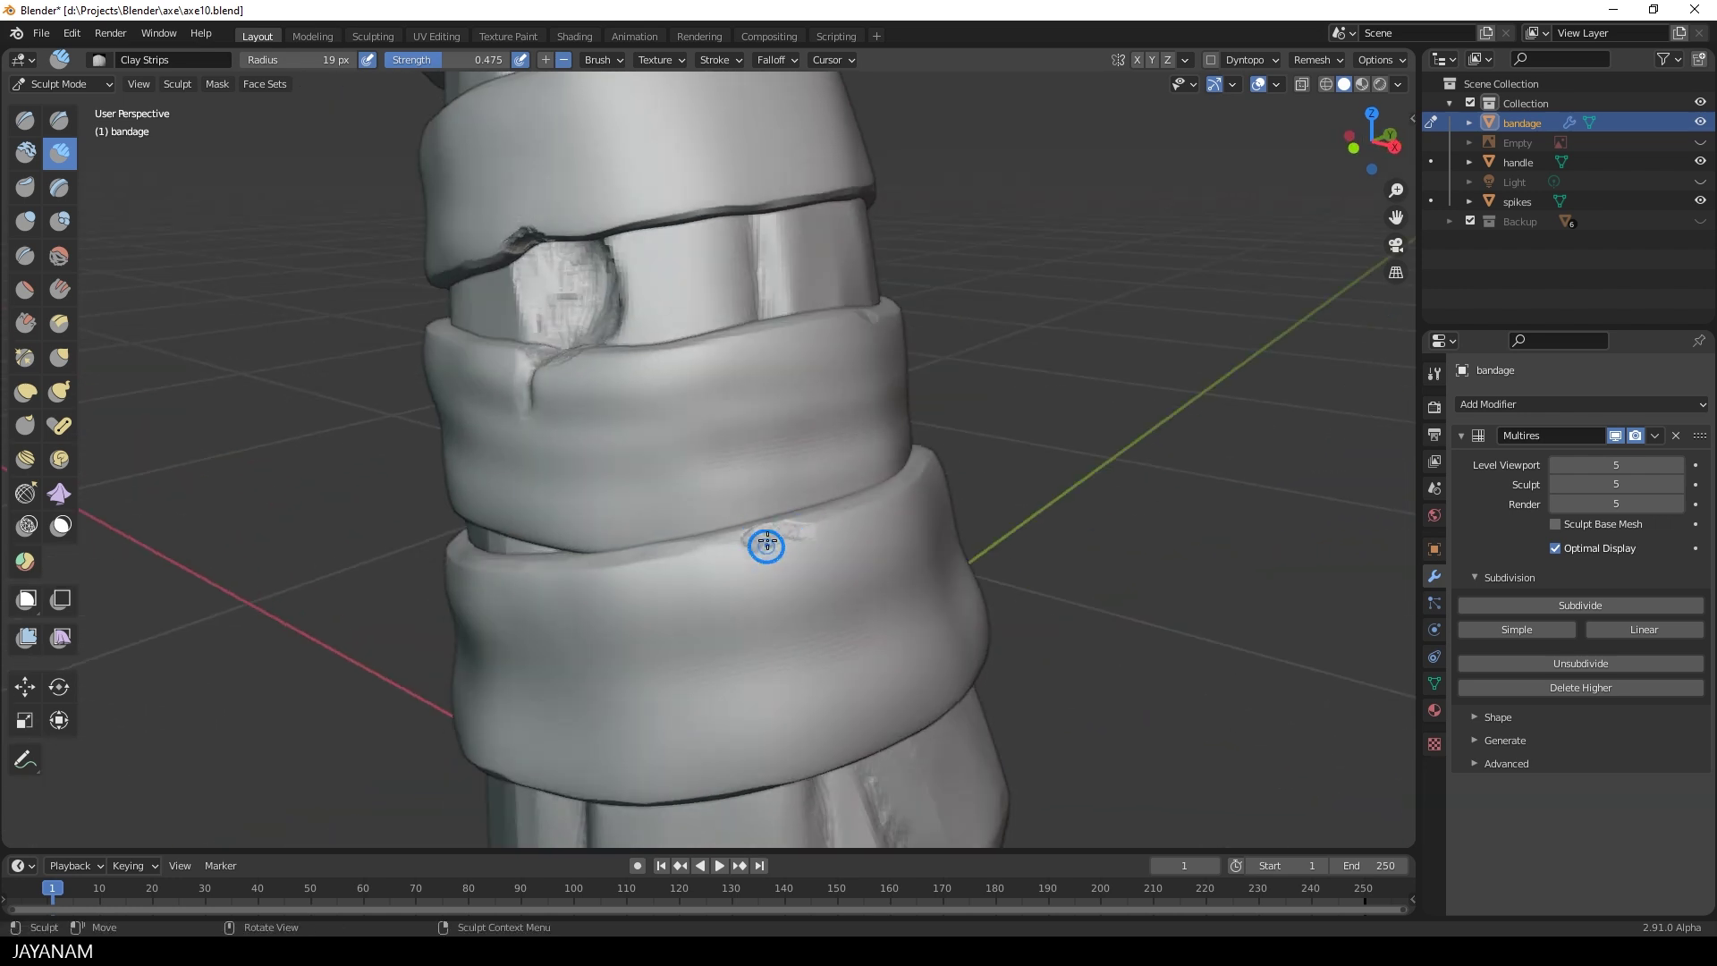
middle_click_drag(805, 592, 760, 495)
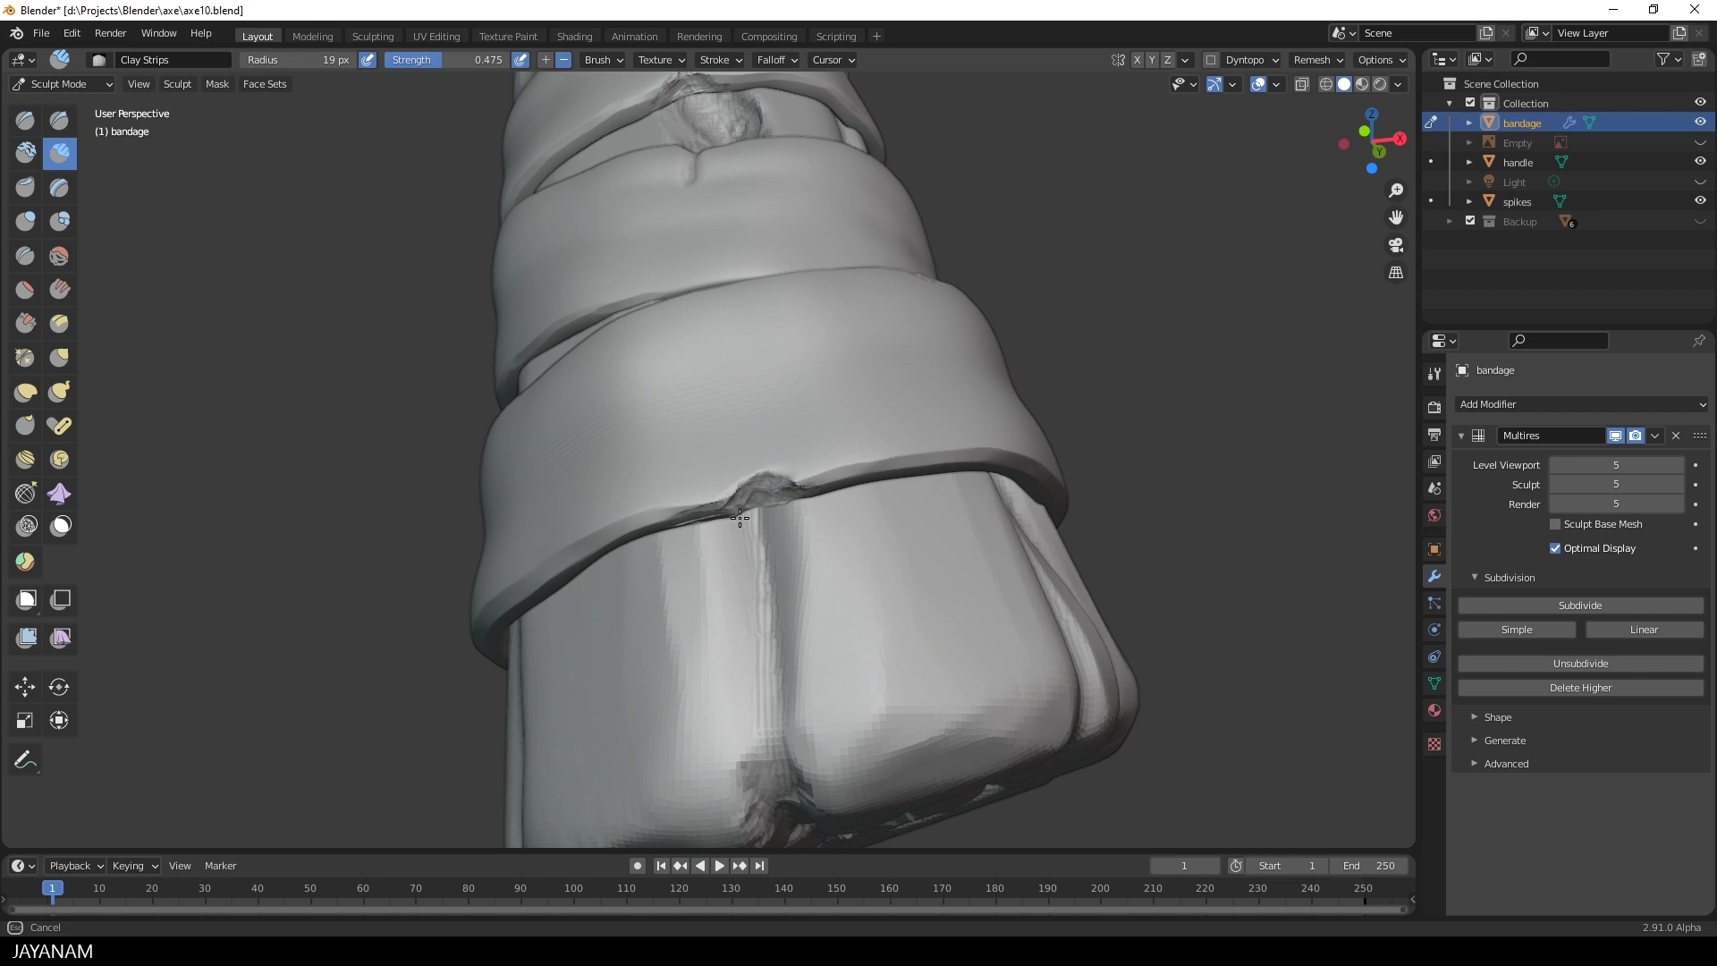
- Add further nicks around the lowest ring's upper rim and roughen the tear in the third ring's upper rim
middle_click_drag(716, 518, 449, 533)
scroll(626, 483, "up", 3)
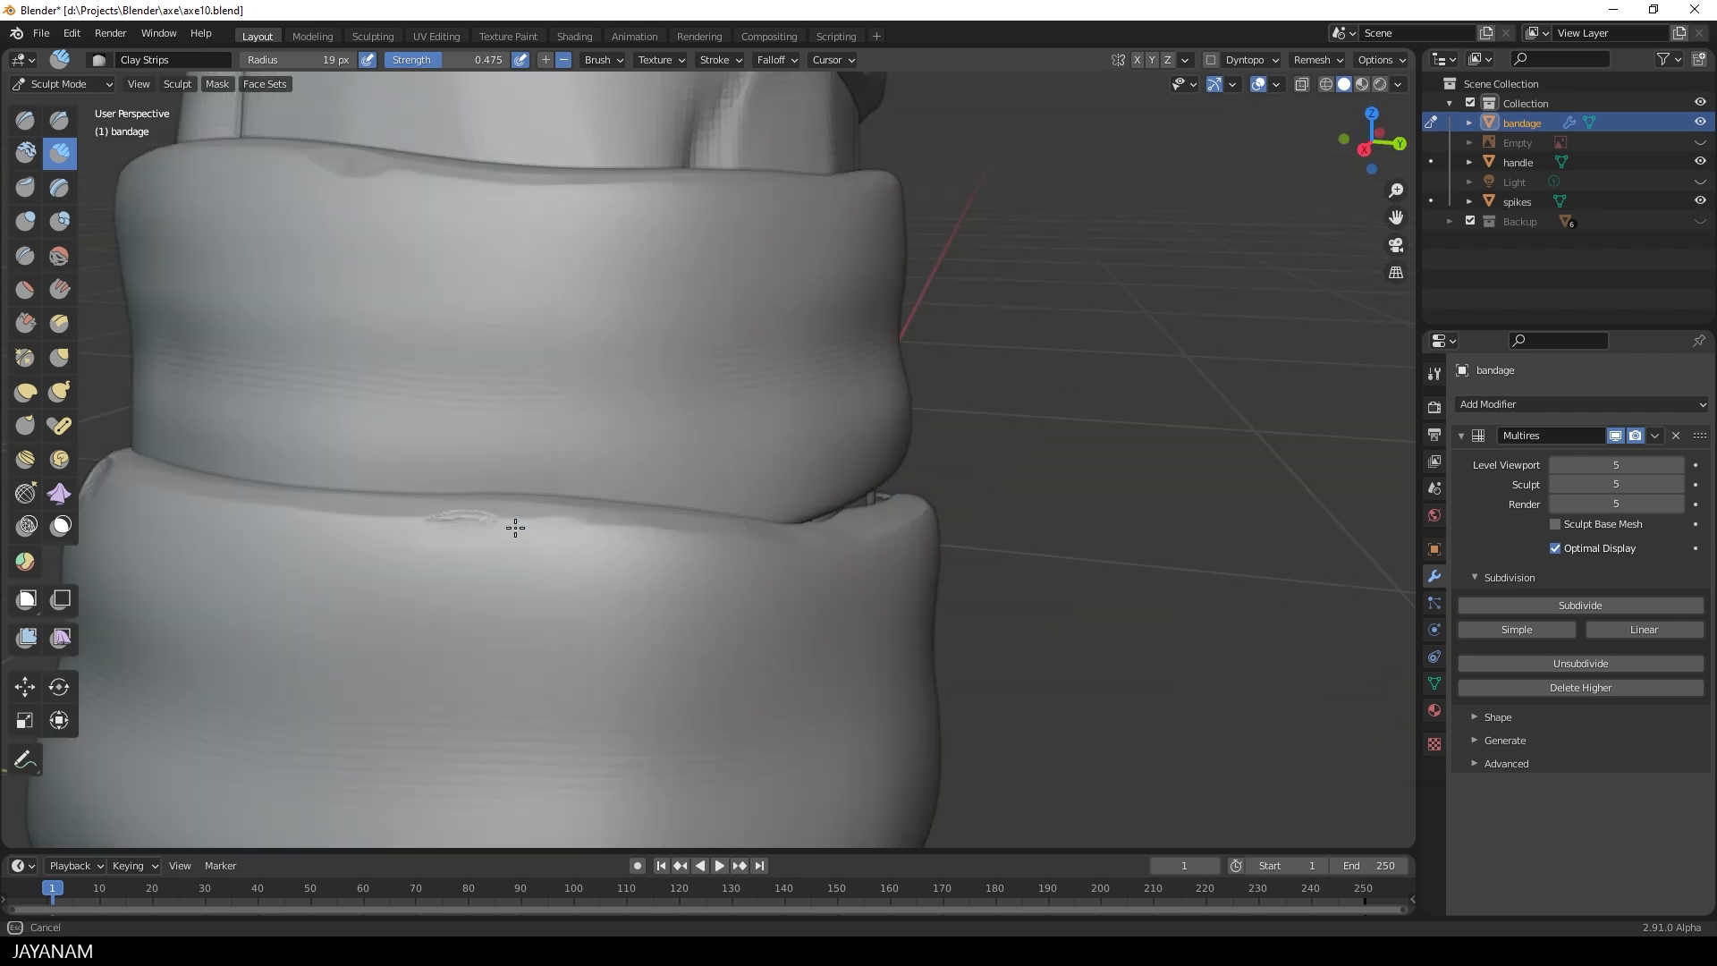
scroll(534, 662, "down", 3)
middle_click_drag(533, 667, 665, 655)
mouse_move(791, 567)
left_mouse_down()
mouse_move(754, 572)
mouse_move(785, 563)
left_mouse_up()
scroll(809, 572, "down", 1)
middle_click_drag(809, 572, 890, 582)
scroll(805, 438, "up", 3)
left_click_drag(776, 430, 793, 424)
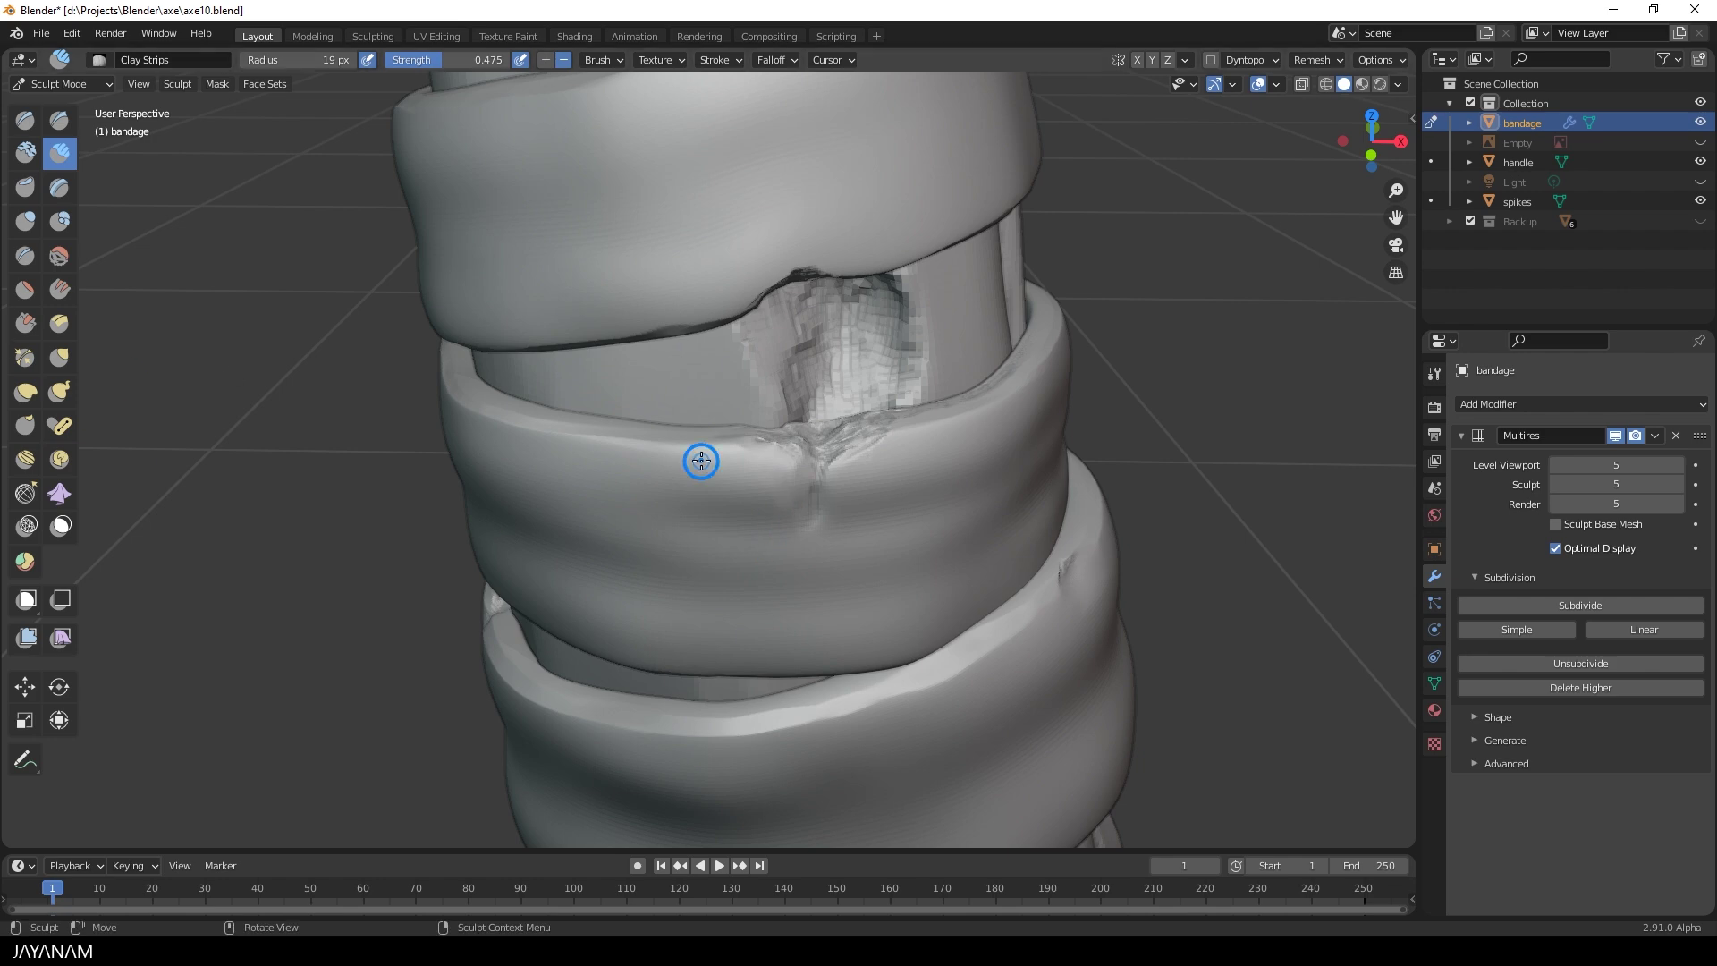
- Scrape the edges around the third ring's torn notch with the Scrape/Peaks brush at a 19 px radius
left_click(25, 323)
scroll(782, 625, "down", 3)
scroll(758, 561, "up", 2)
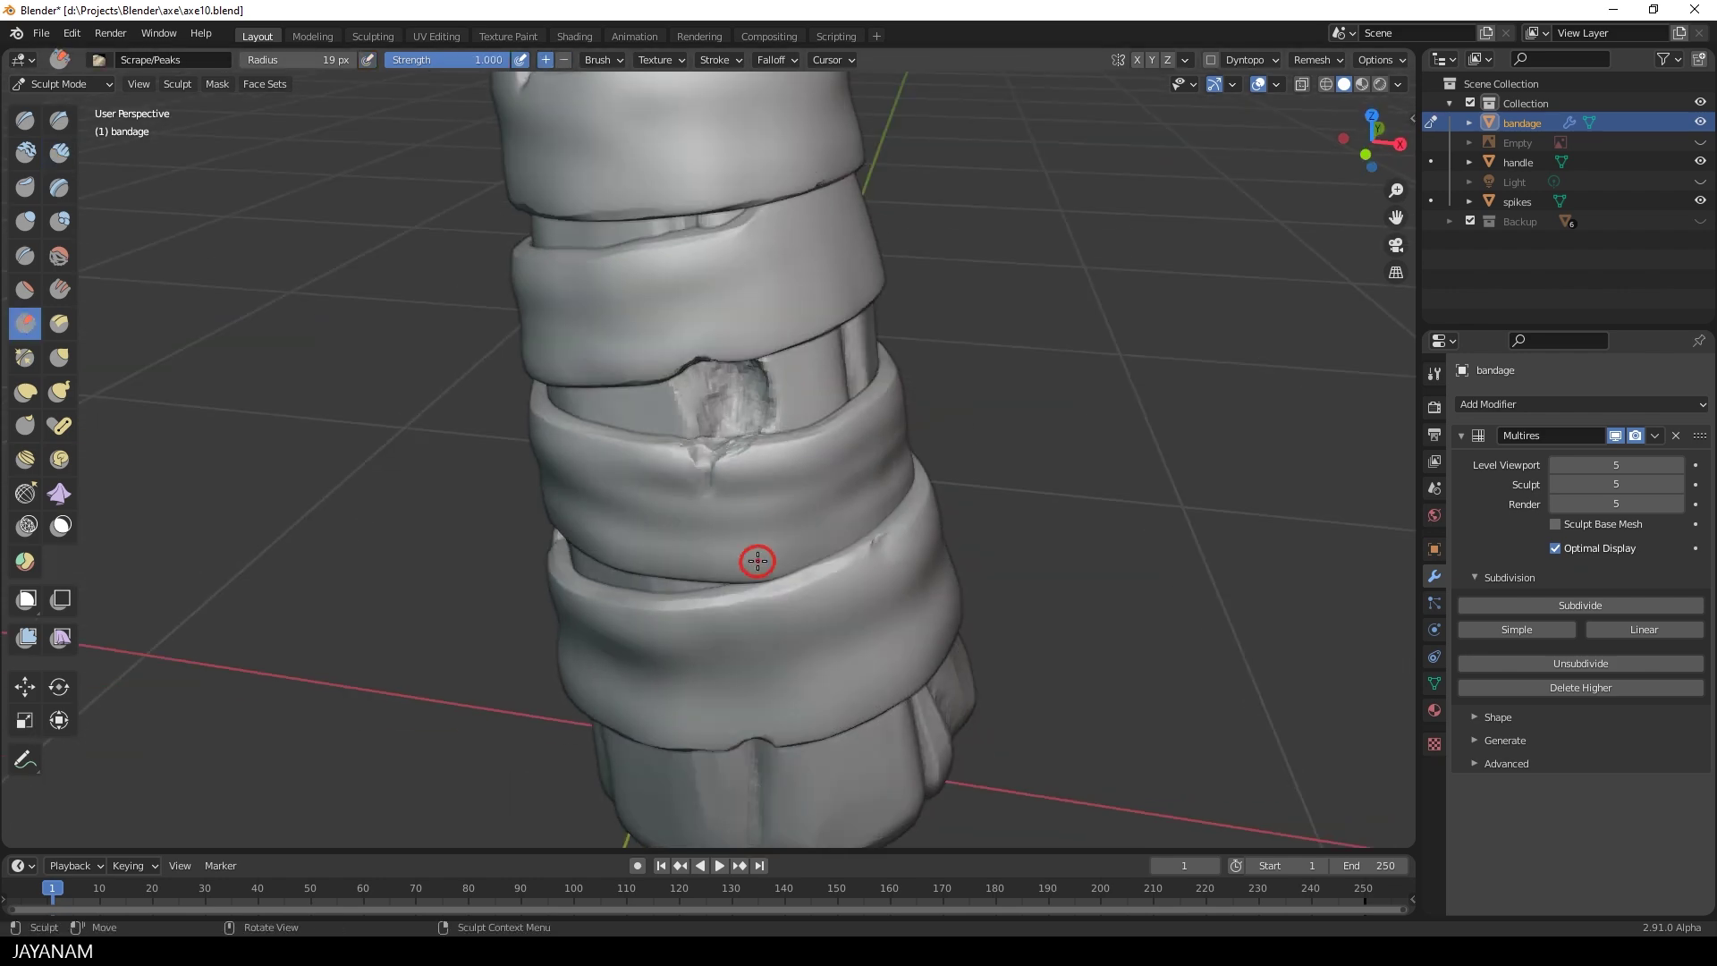
scroll(686, 434, "up", 3)
left_click_drag(706, 443, 705, 456)
middle_click_drag(628, 434, 676, 429)
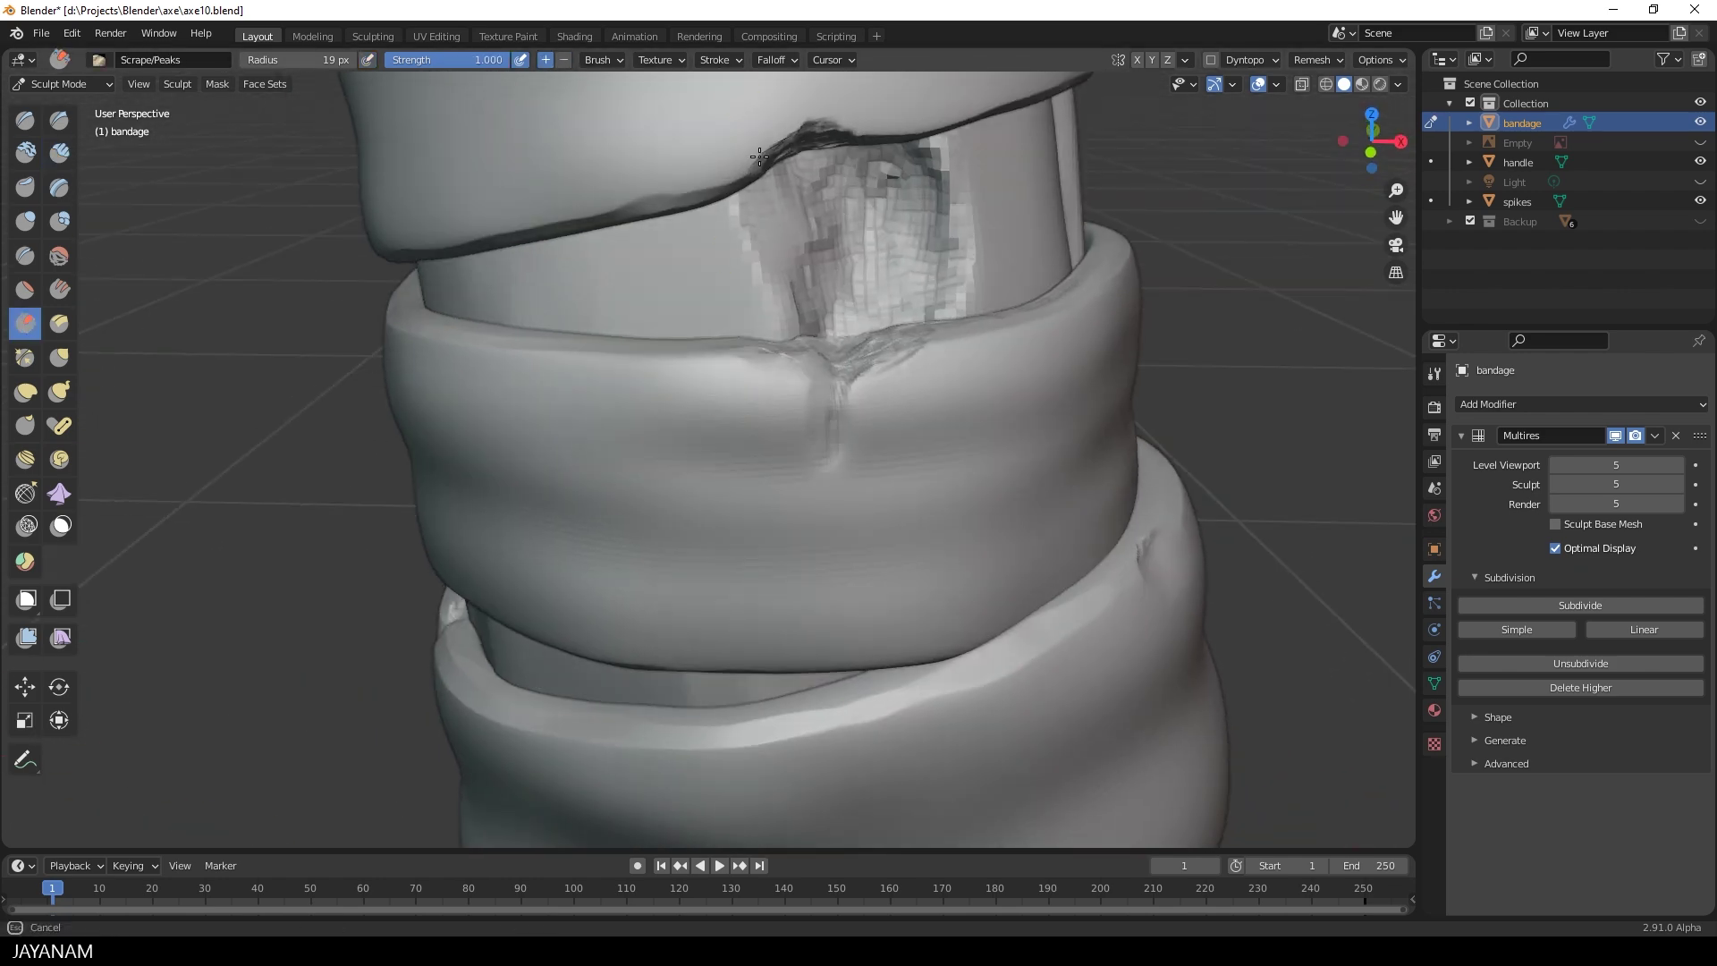
- Scrape a small dent into the second ring's upper rim with the 19 px Scrape/Peaks brush and inspect the rings from around
scroll(756, 164, "down", 3)
scroll(754, 204, "up", 2)
mouse_move(715, 179)
middle_mouse_down()
mouse_move(754, 204)
mouse_move(794, 190)
mouse_move(904, 230)
mouse_move(893, 169)
middle_mouse_up()
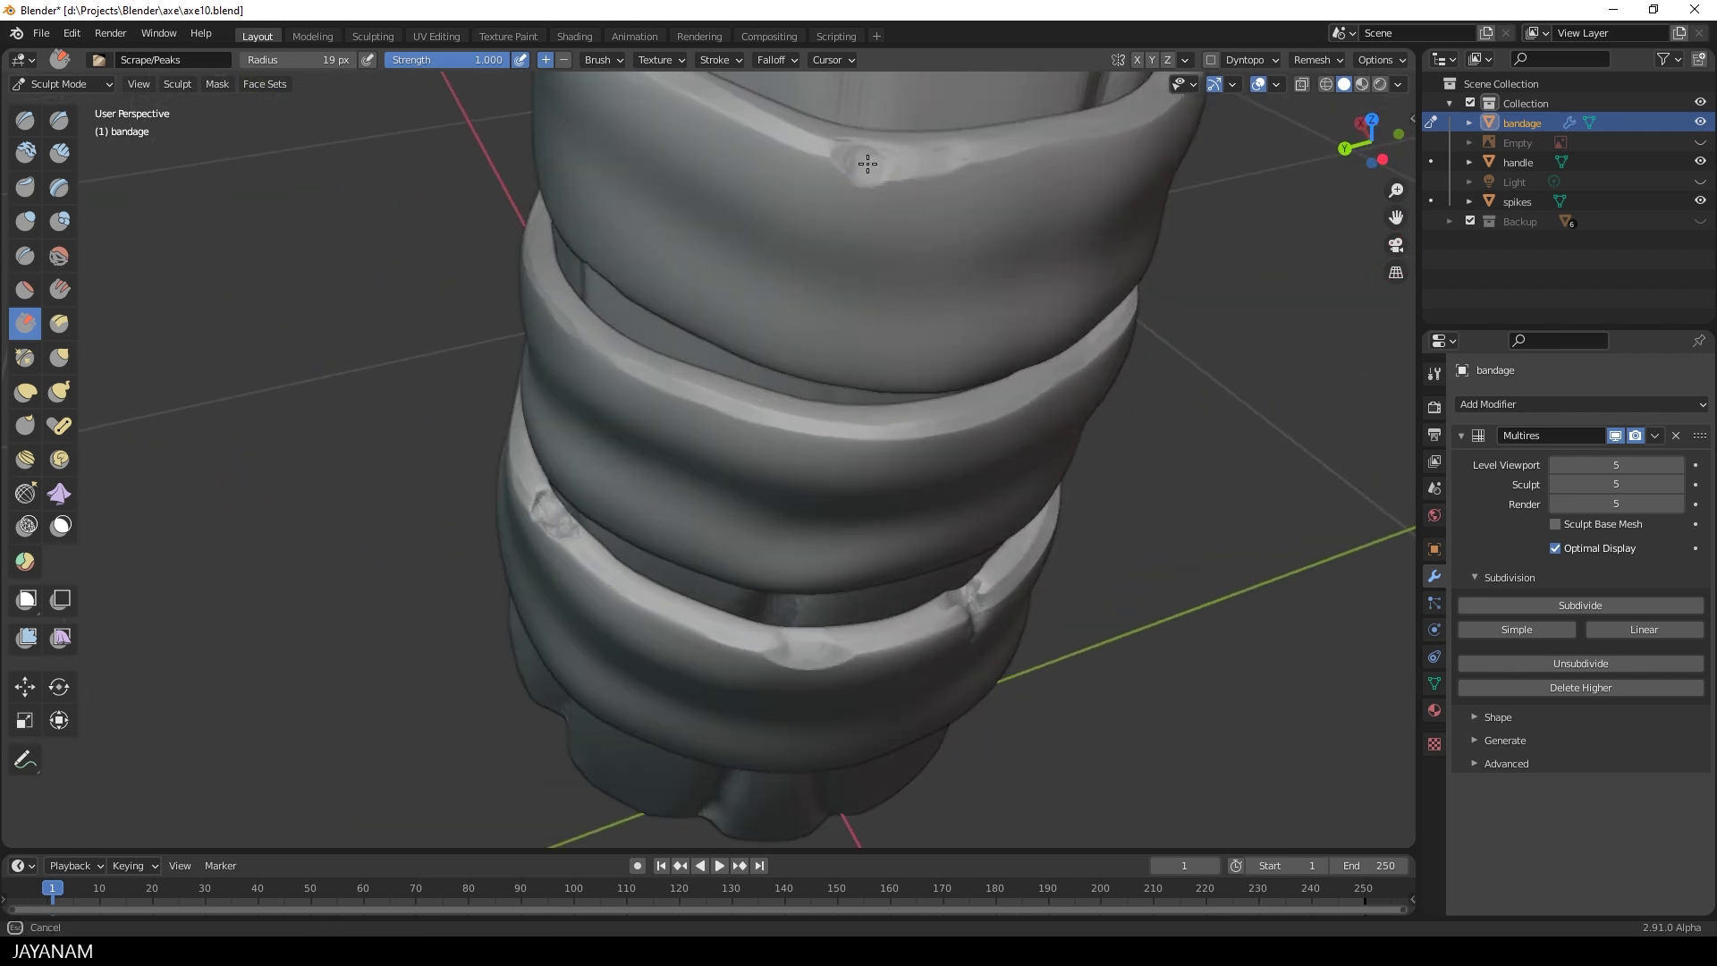
left_click_drag(868, 164, 872, 170)
scroll(774, 295, "down", 4)
mouse_move(863, 269)
middle_mouse_down()
mouse_move(774, 295)
mouse_move(747, 268)
middle_mouse_up()
scroll(751, 500, "up", 4)
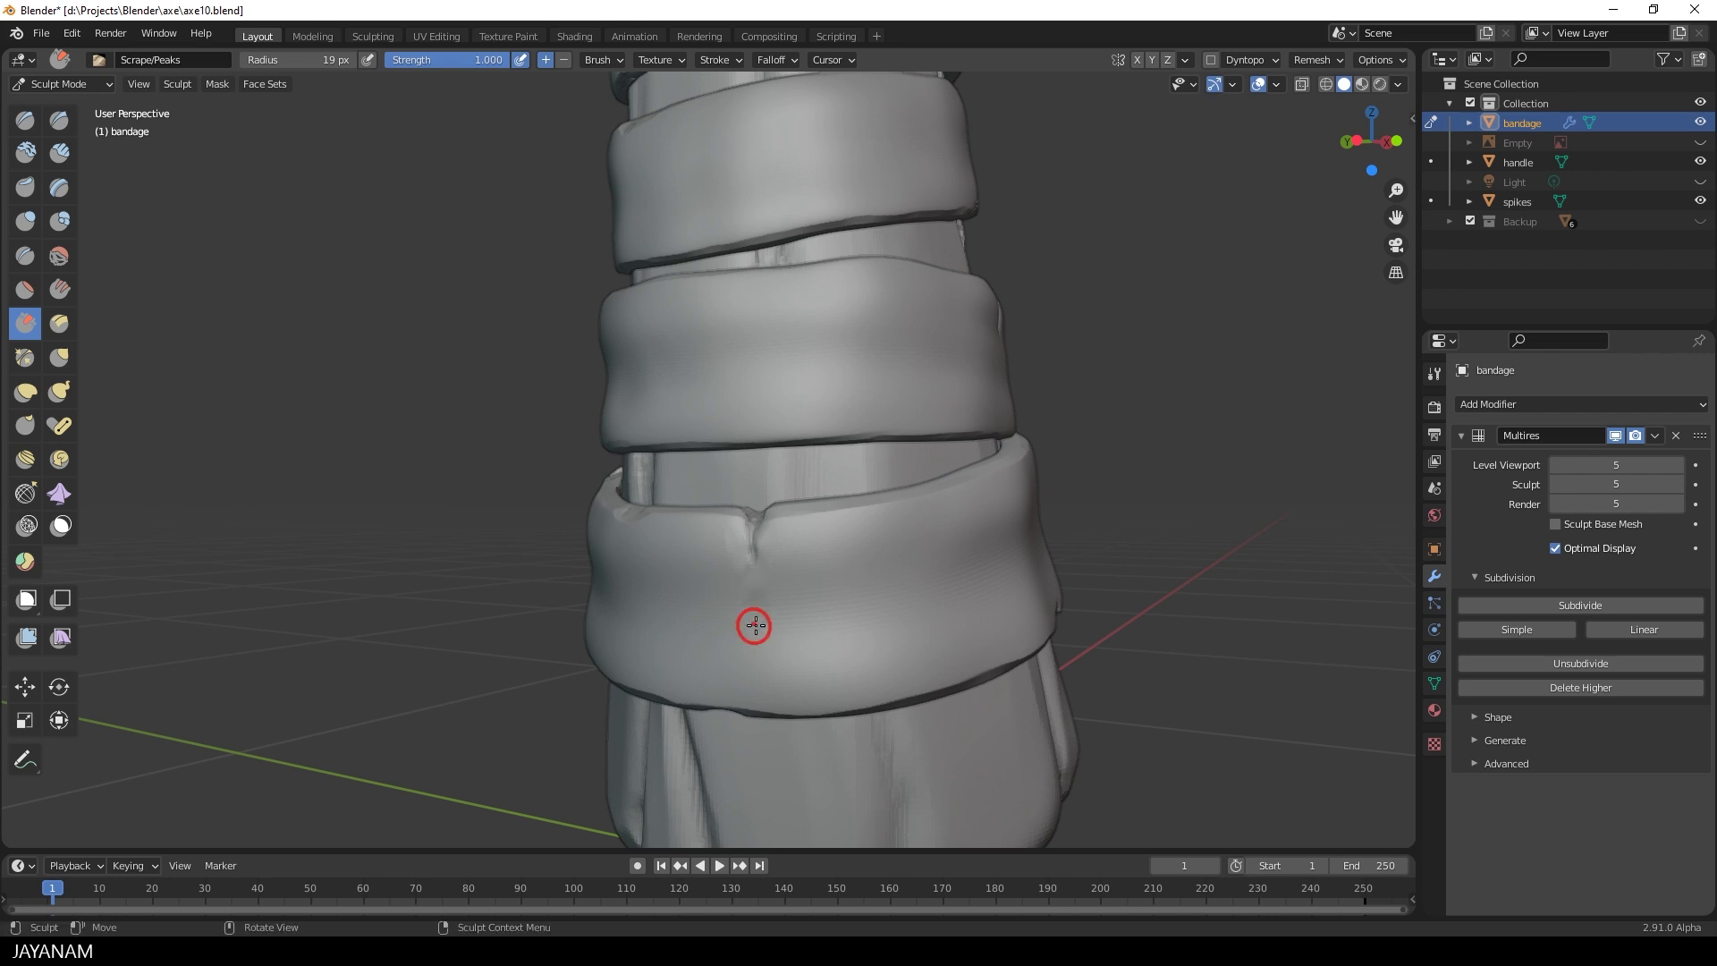
middle_click_drag(755, 625, 920, 558)
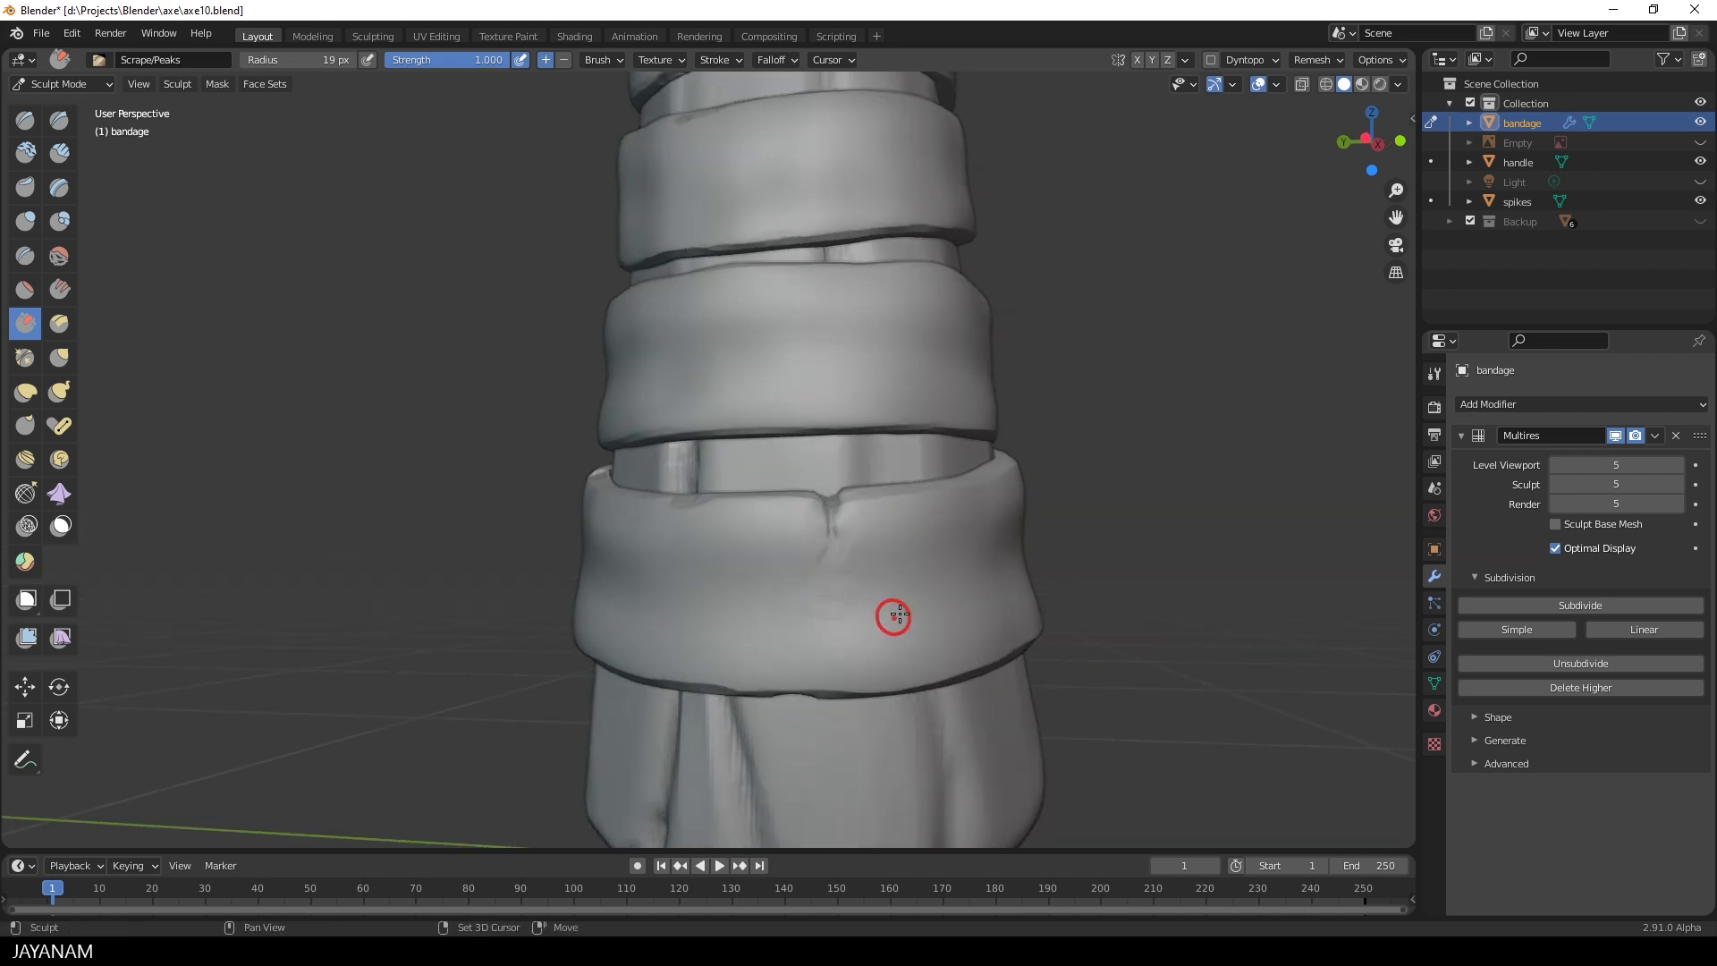
- Scrape the notch in the lowest ring's lower rim and a dent in its upper rim with the Scrape/Peaks brush
scroll(897, 613, "down", 3)
mouse_move(895, 613)
middle_mouse_down()
mouse_move(736, 602)
mouse_move(713, 556)
middle_mouse_up()
scroll(706, 553, "up", 4)
left_click_drag(660, 544, 654, 532)
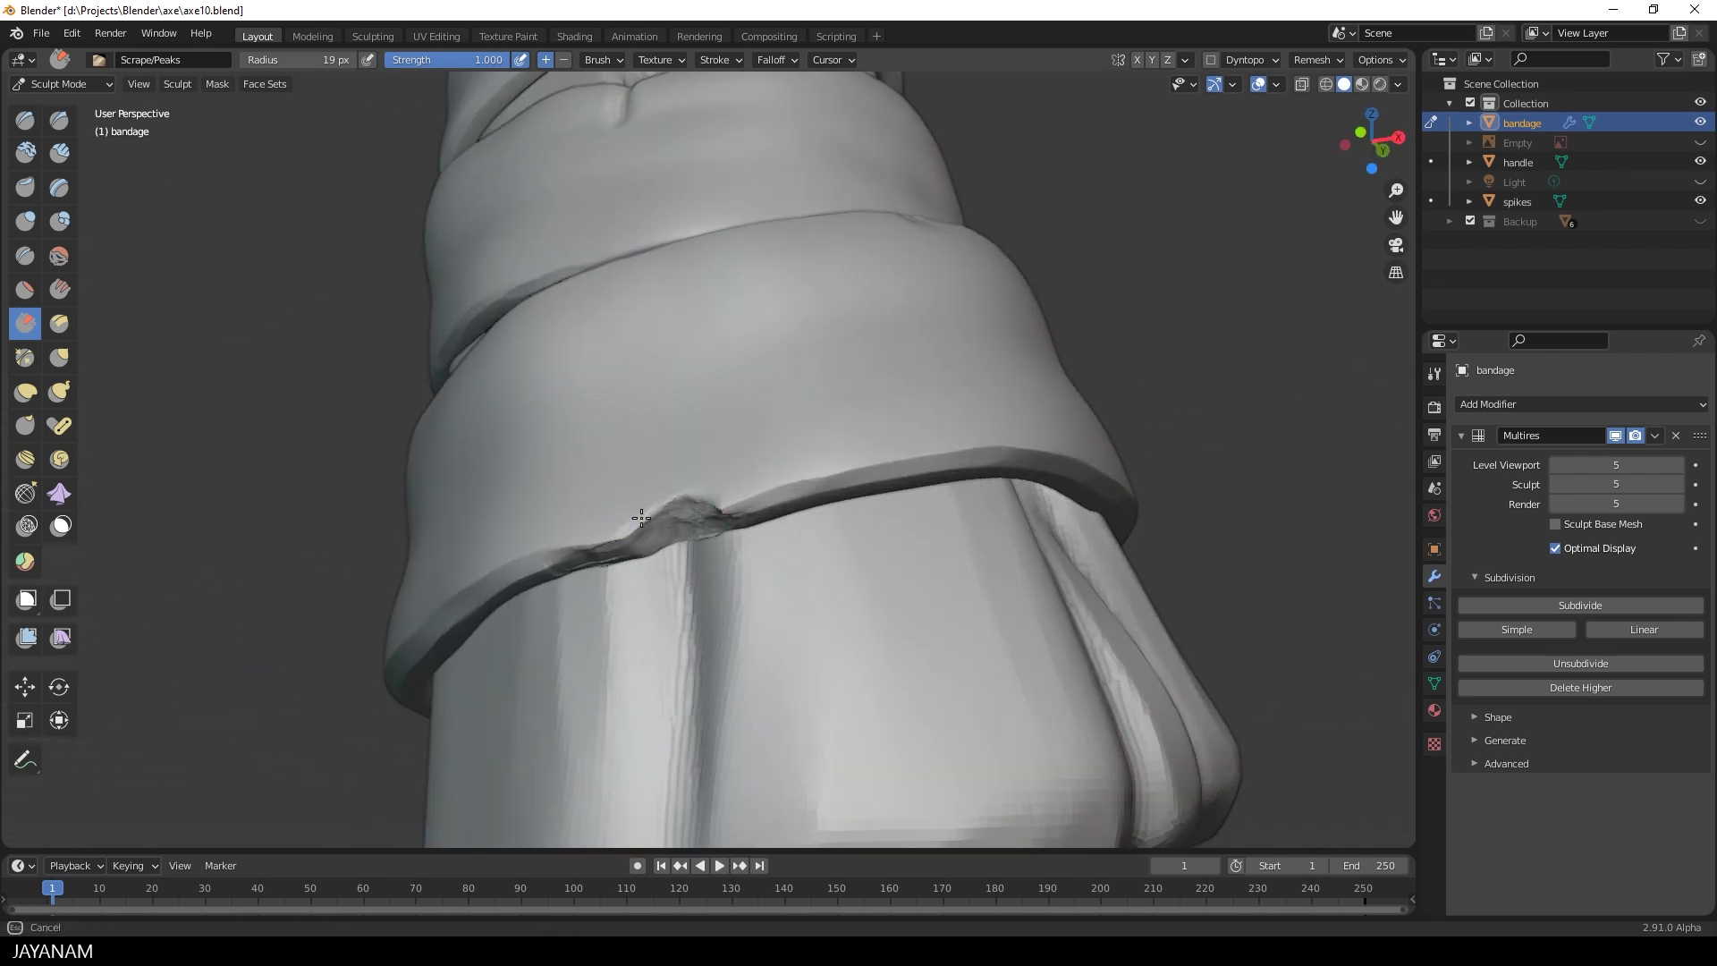
middle_click_drag(822, 566, 827, 796)
scroll(908, 770, "down", 3)
scroll(755, 609, "up", 3)
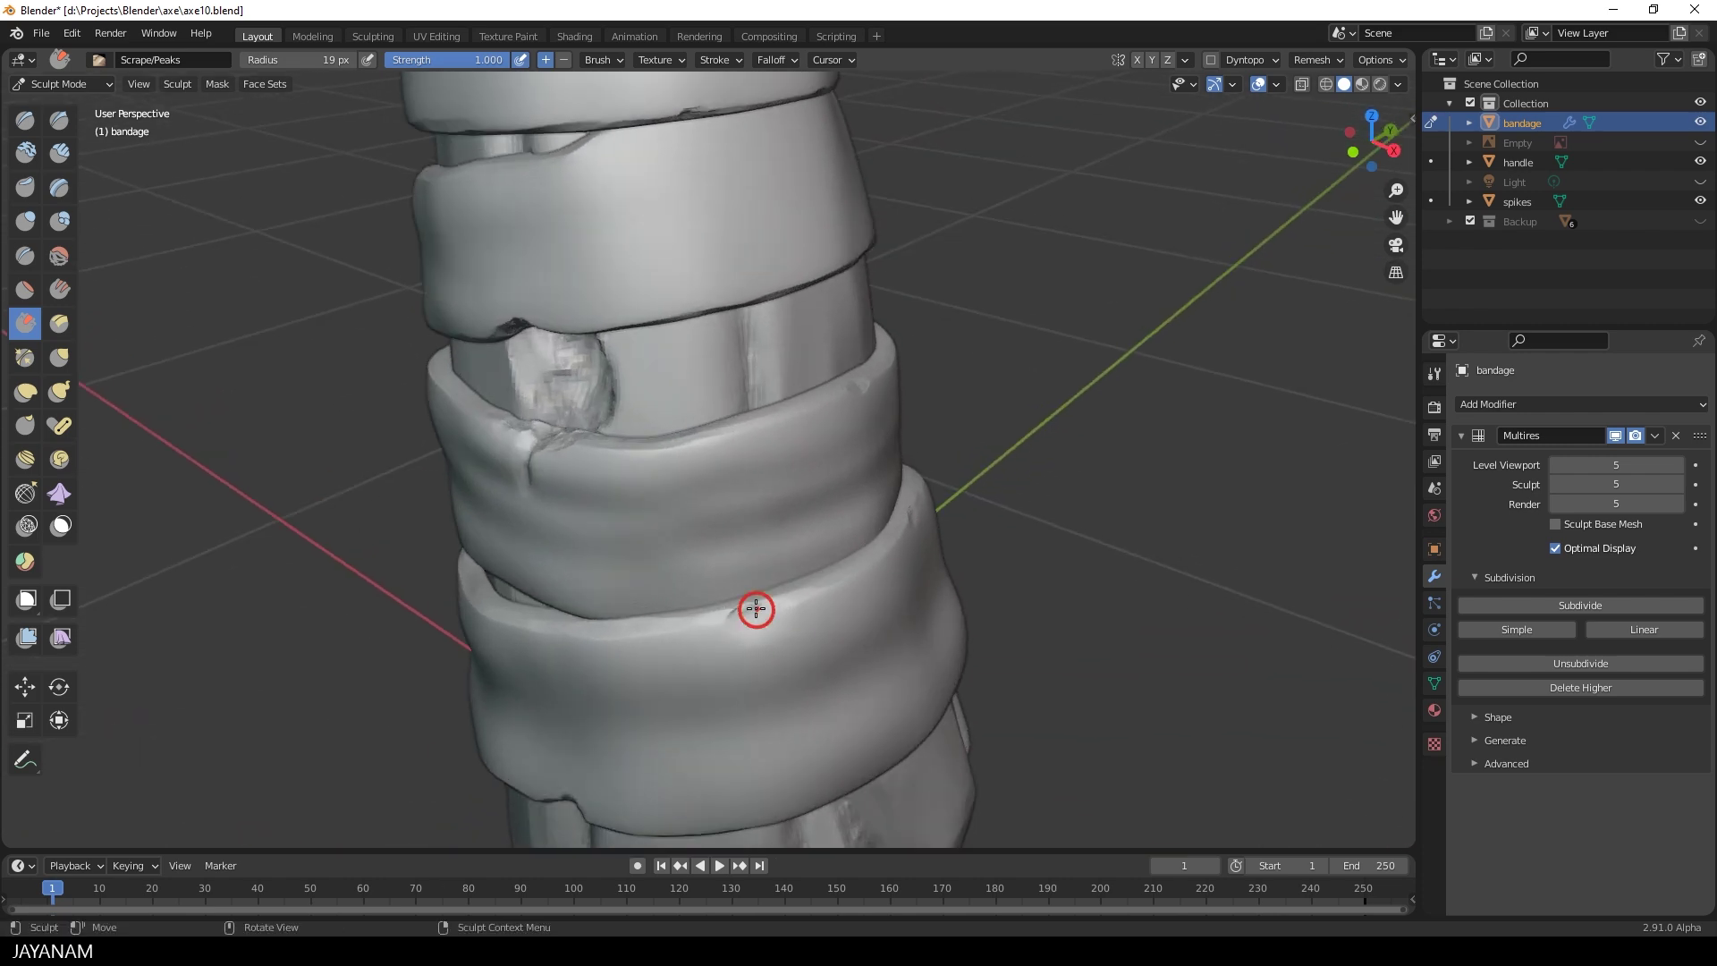
left_click_drag(771, 626, 750, 615)
- Switch to the Pinch/Magnify brush and inspect the bandage rings up close and on the complete axe
scroll(743, 581, "down", 2)
mouse_move(740, 569)
middle_mouse_down()
mouse_move(686, 587)
mouse_move(694, 544)
mouse_move(815, 649)
mouse_move(782, 683)
mouse_move(905, 636)
mouse_move(787, 563)
middle_mouse_up()
scroll(696, 547, "down", 2)
scroll(782, 682, "down", 4)
scroll(904, 636, "up", 2)
scroll(769, 559, "up", 5)
scroll(954, 632, "up", 1)
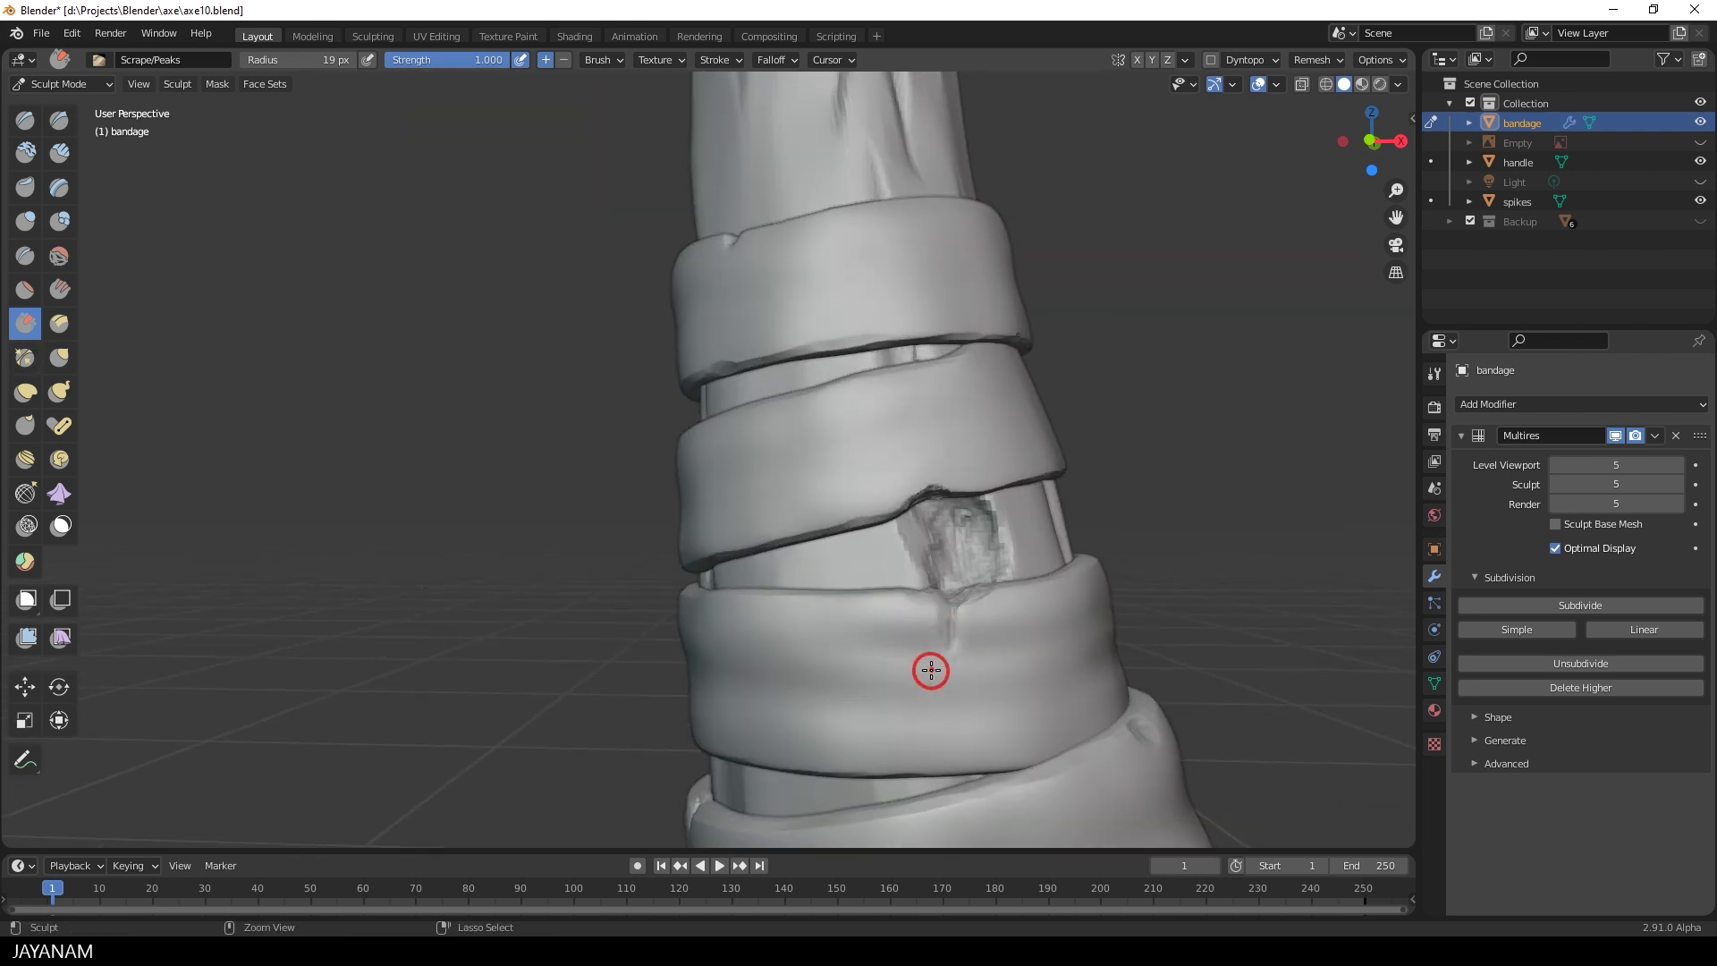
key("p")
mouse_move(912, 686)
middle_mouse_down()
mouse_move(920, 786)
mouse_move(872, 755)
middle_mouse_up()
scroll(873, 756, "down", 3)
middle_click_drag(895, 510, 939, 602, "shift")
scroll(903, 626, "down", 2)
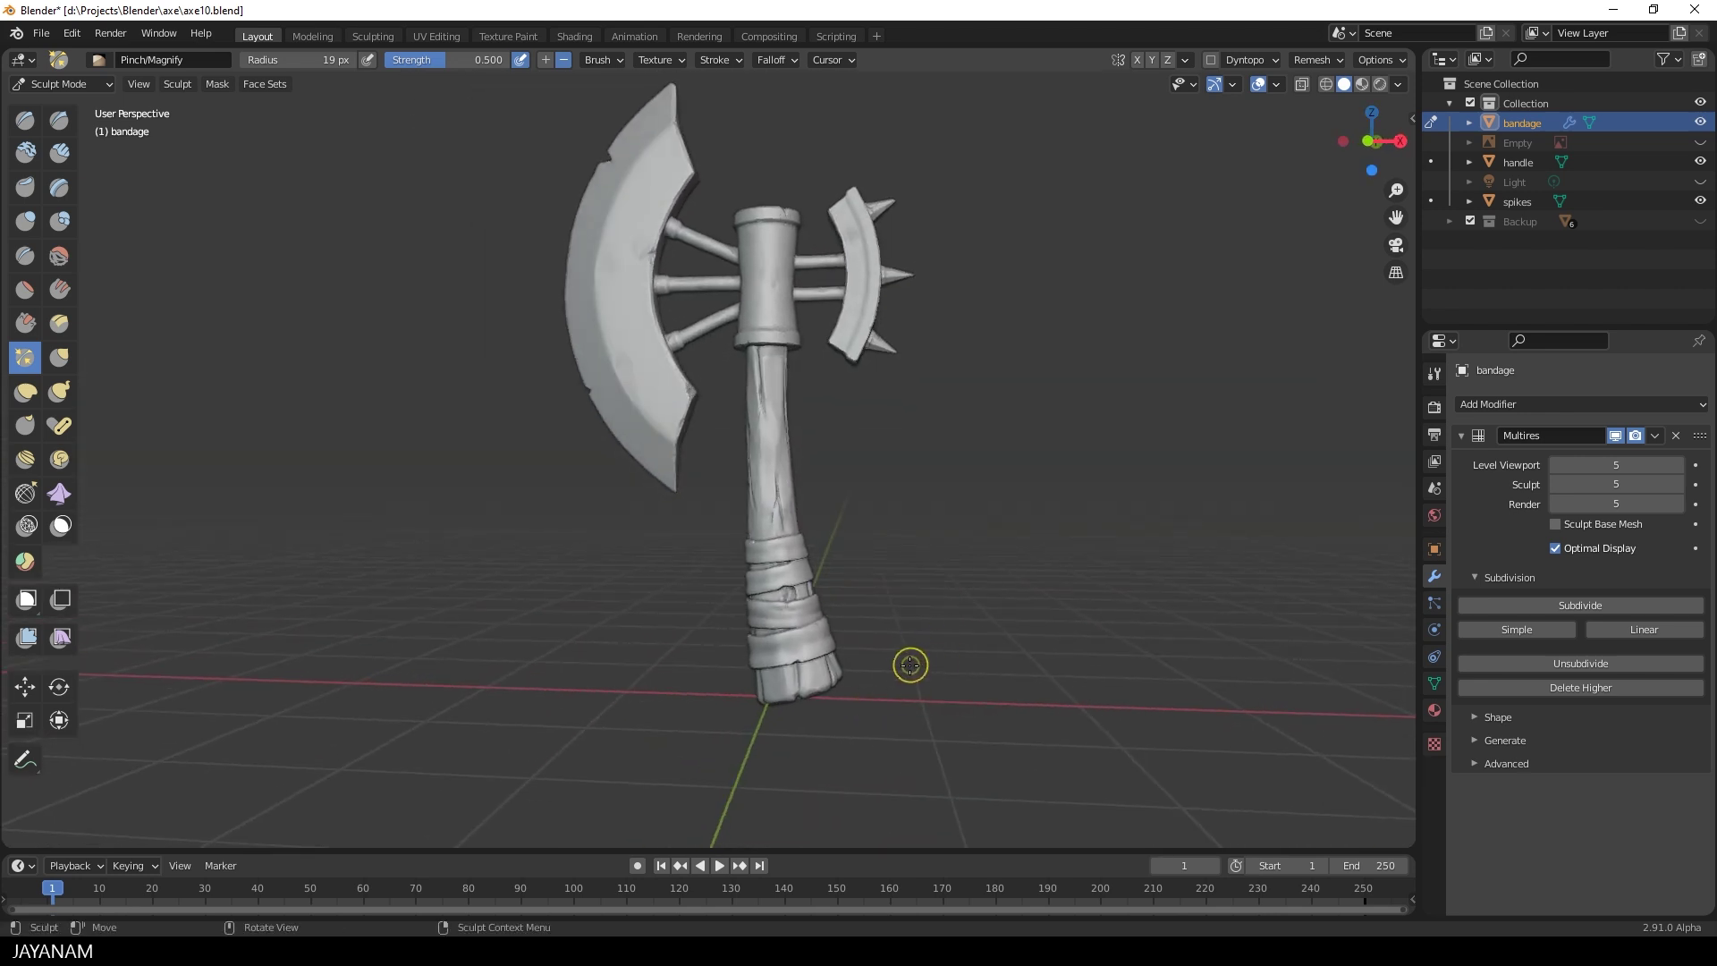
scroll(980, 666, "up", 2)
- Select the whole bandage mesh in Edit Mode to view its base geometry, and return to Sculpt Mode
key("Tab")
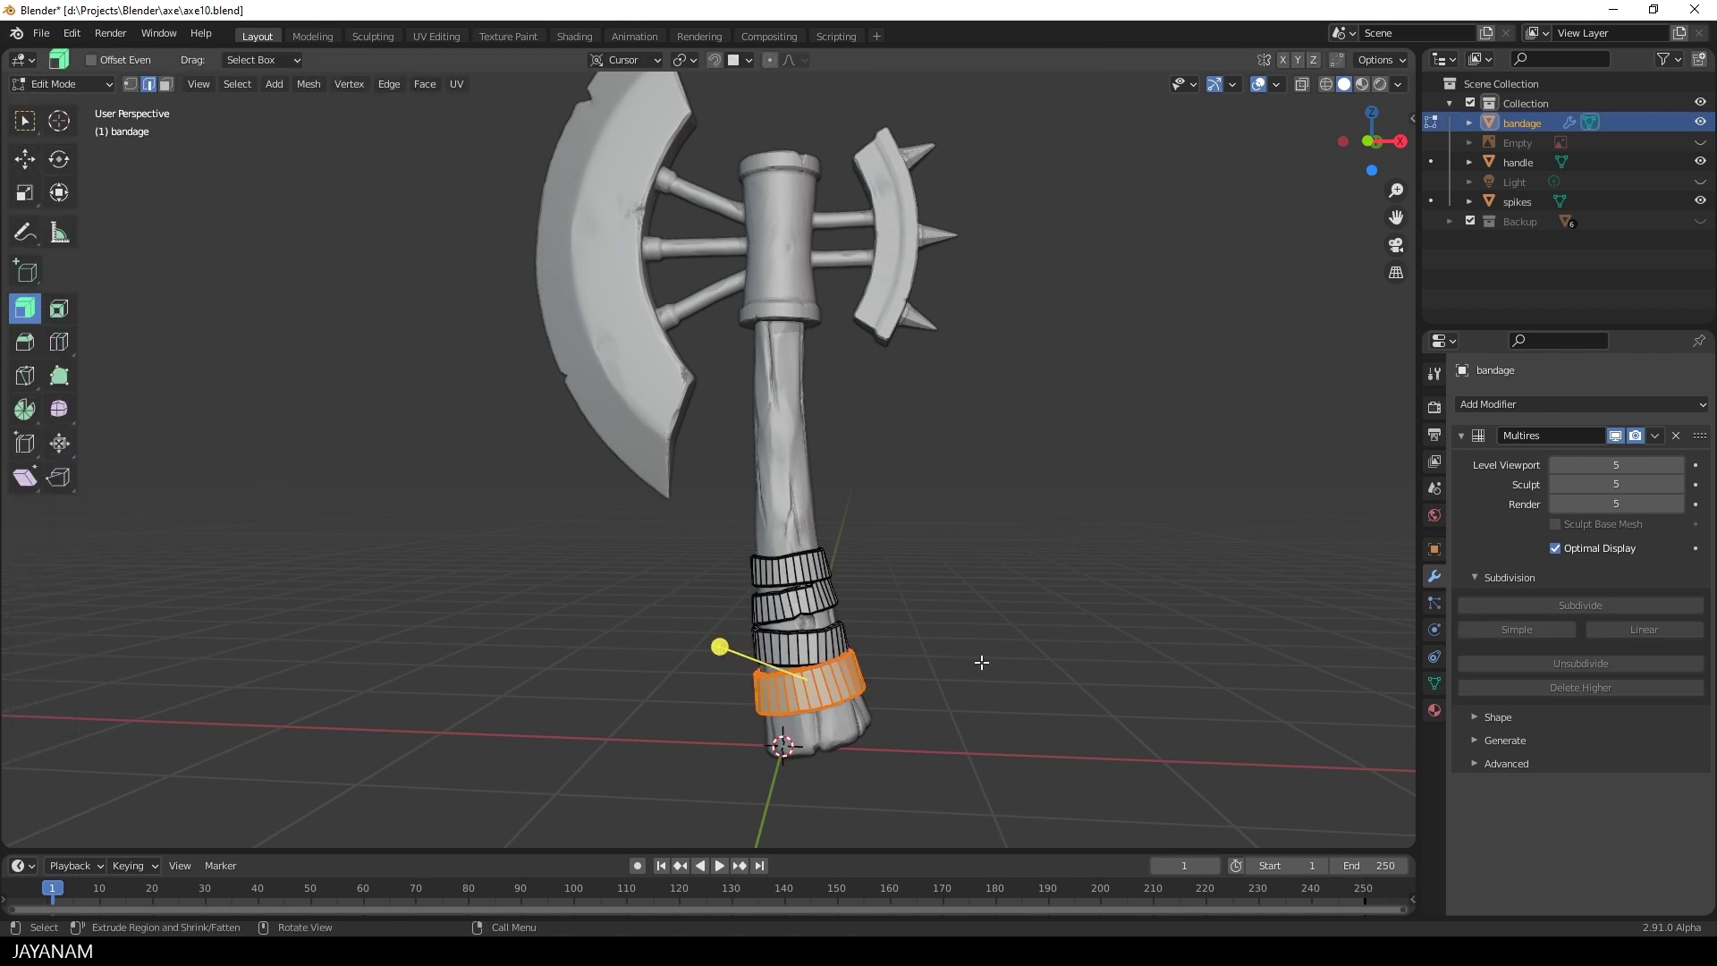
middle_click_drag(979, 665, 978, 608, "shift")
scroll(995, 650, "up", 2)
key("a")
mouse_move(1012, 669)
middle_mouse_down()
mouse_move(987, 626)
mouse_move(1097, 701)
mouse_move(1296, 689)
mouse_move(1017, 675)
middle_mouse_up()
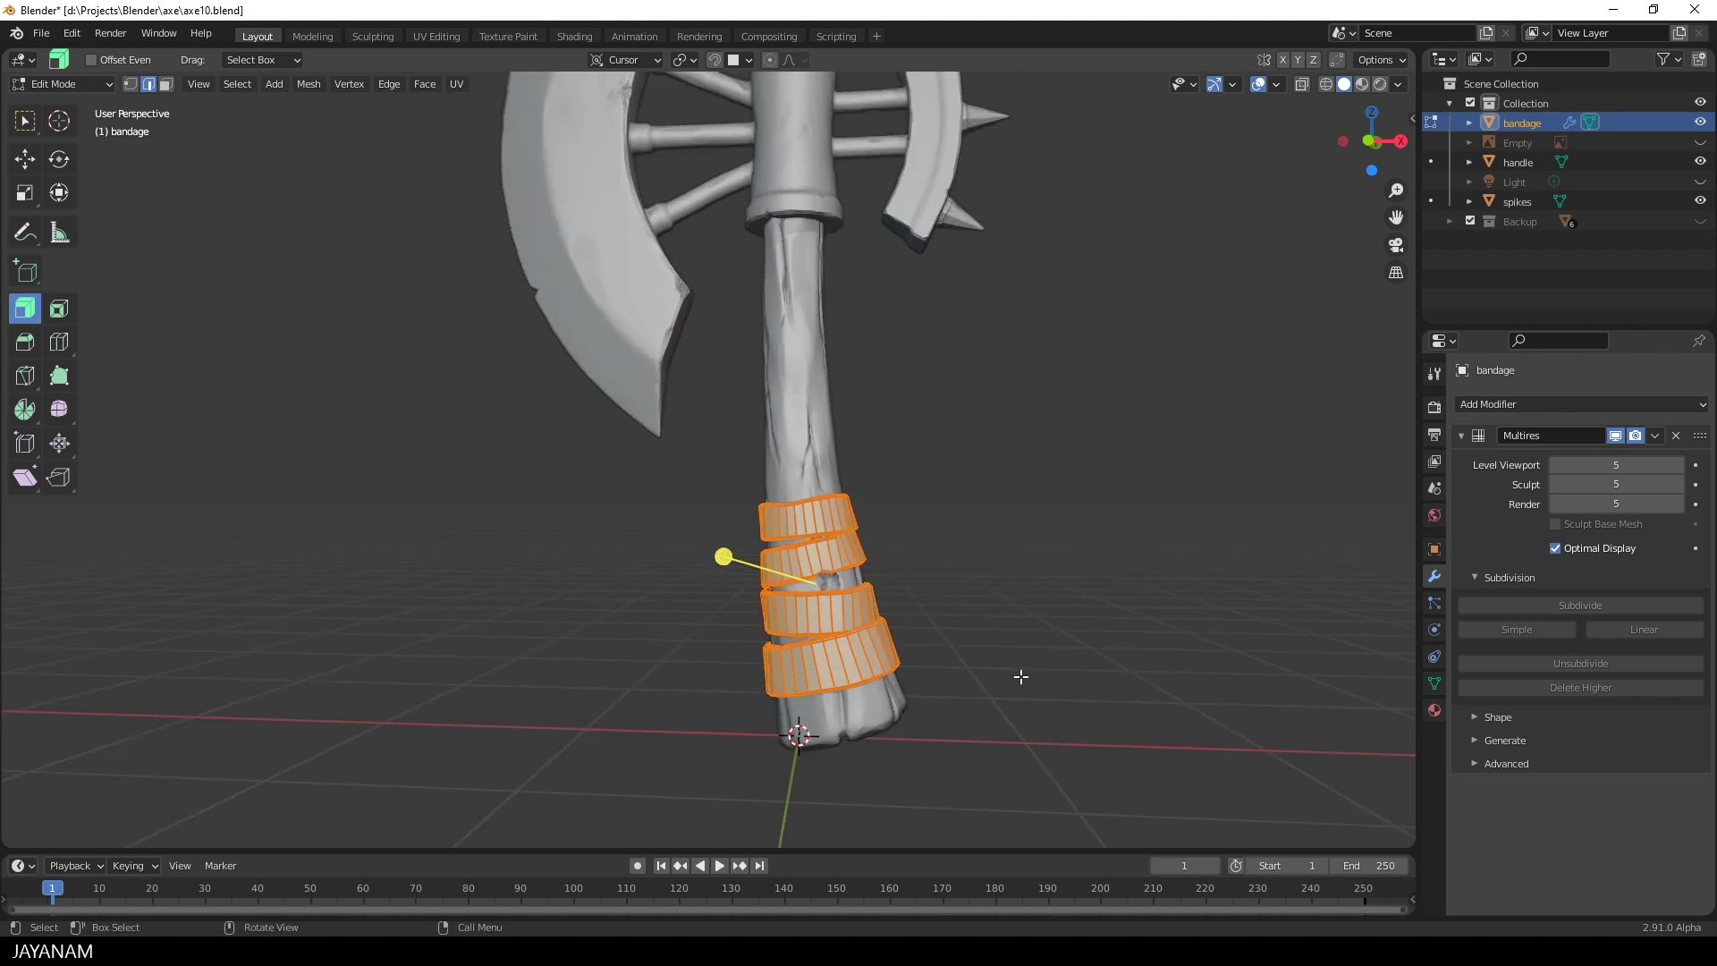
key("Tab")
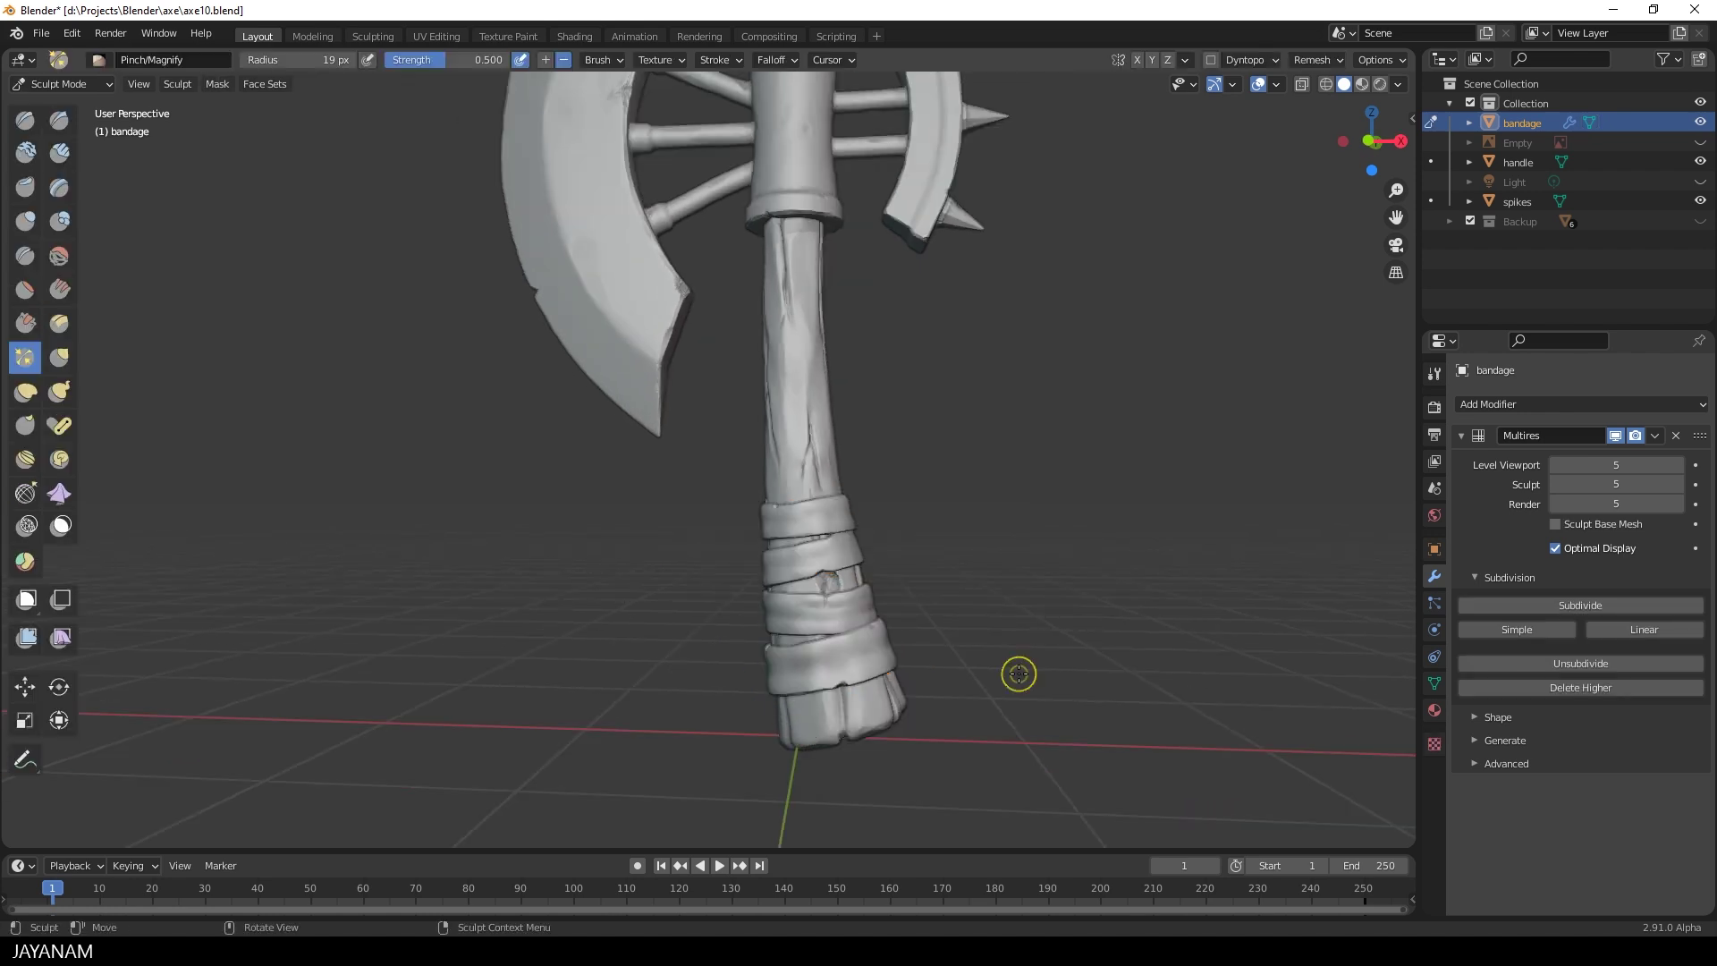
- Enable Sculpt Base Mesh in the bandage's Multires modifier and lower its Sculpt level to 2
left_click(1566, 530)
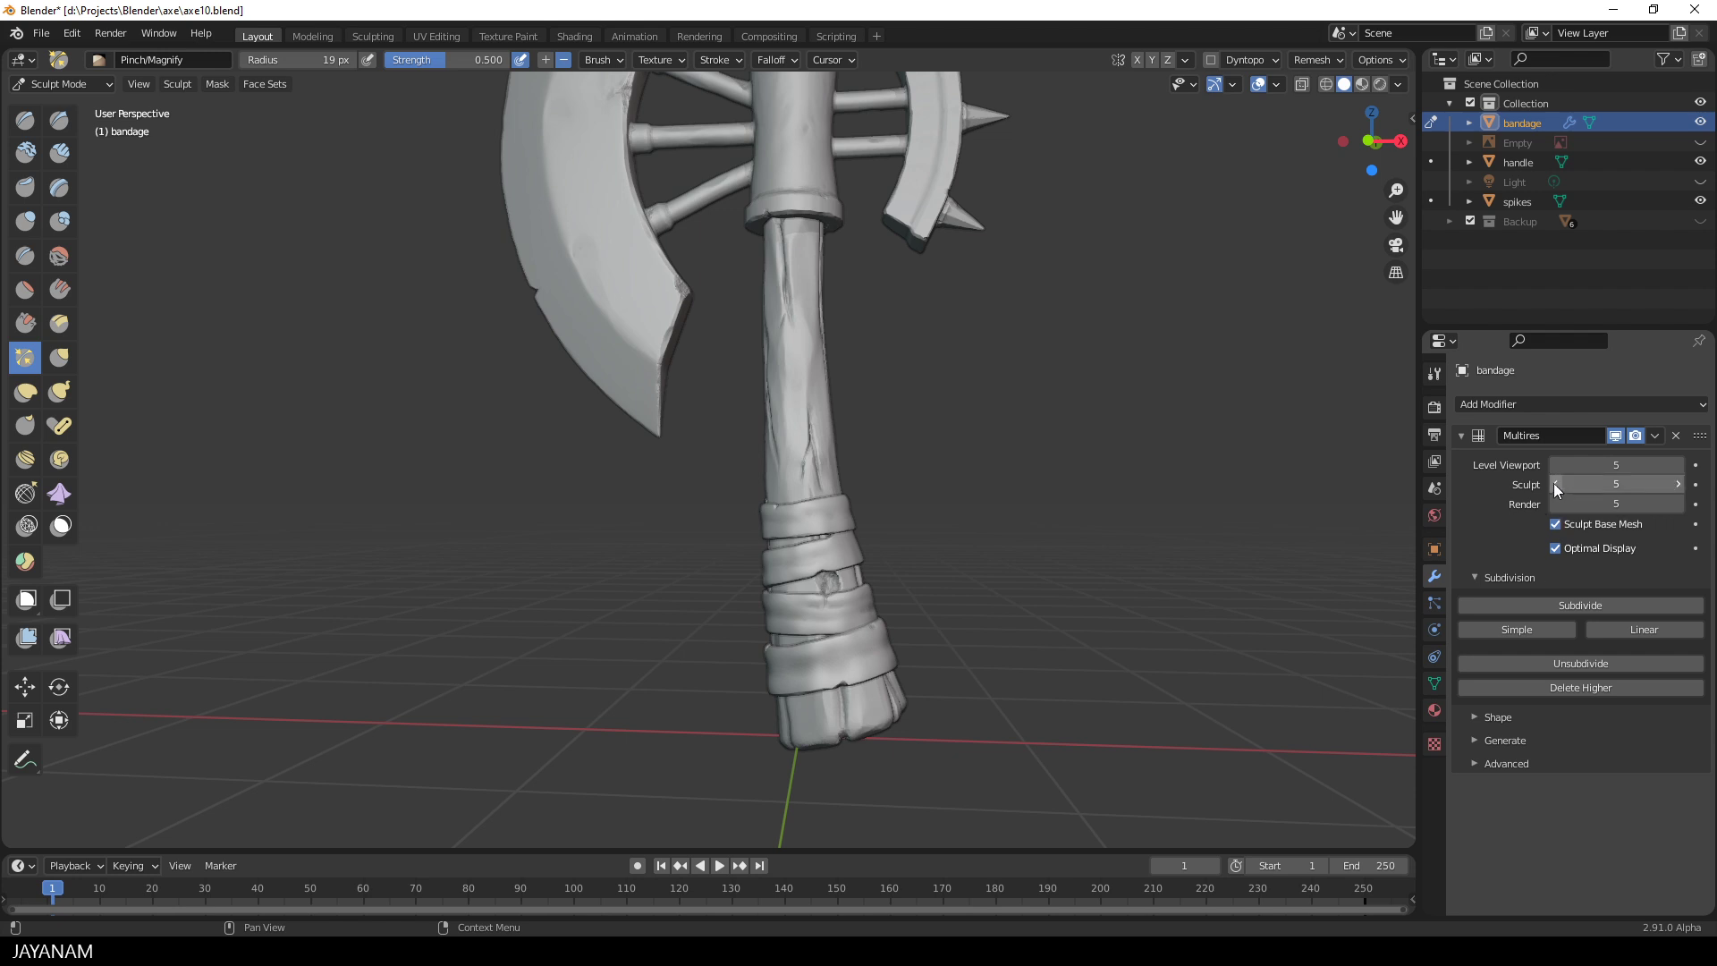
left_click(1556, 485)
left_click(1556, 485)
- Pull the topmost ring's upper rim slightly downward with the Grab brush at a 90 px radius
scroll(947, 613, "up", 5)
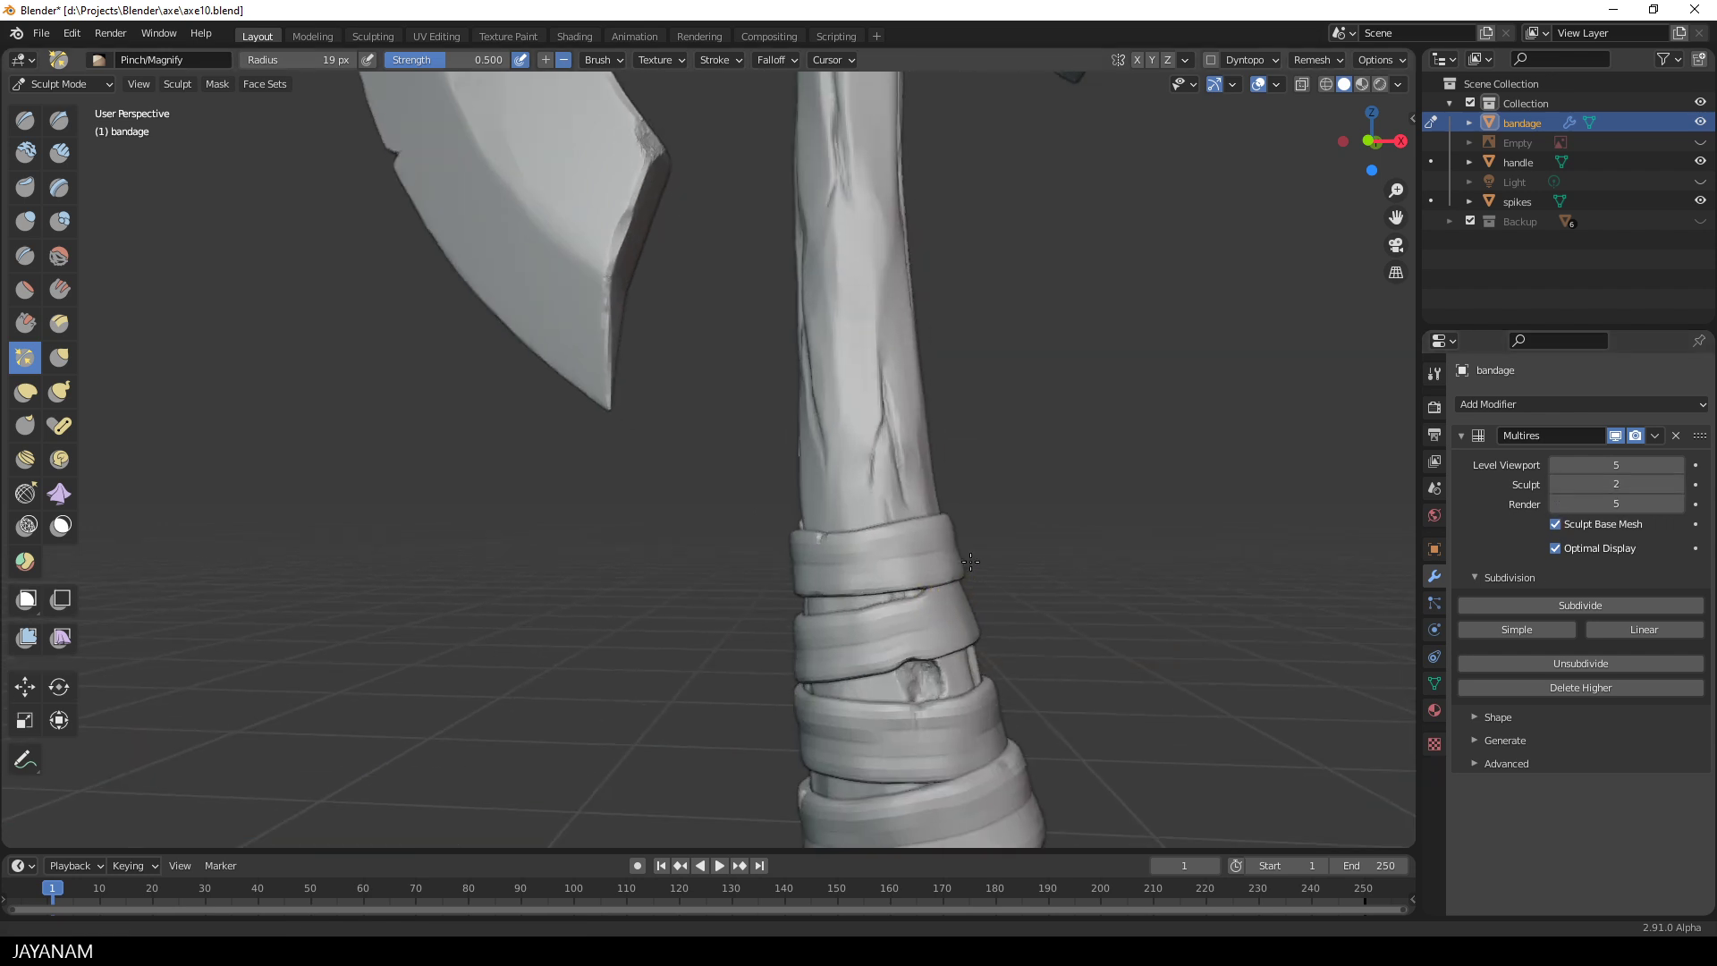
middle_click_drag(971, 562, 870, 463, "shift")
scroll(893, 495, "up", 2)
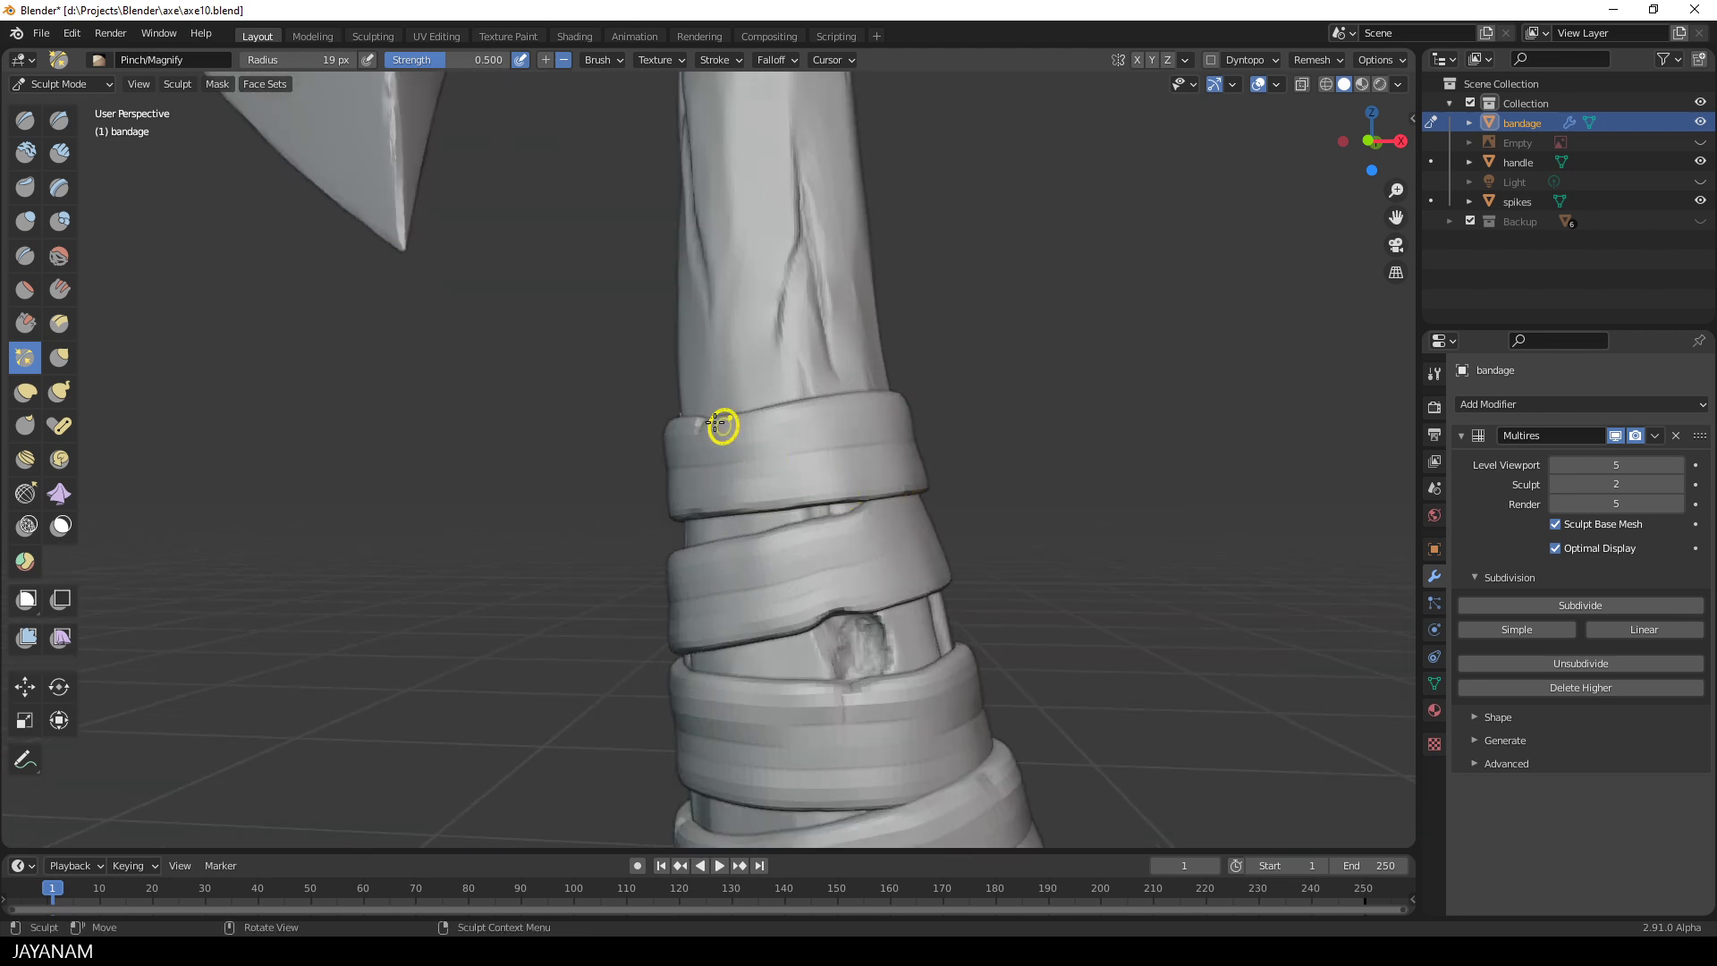
key("g")
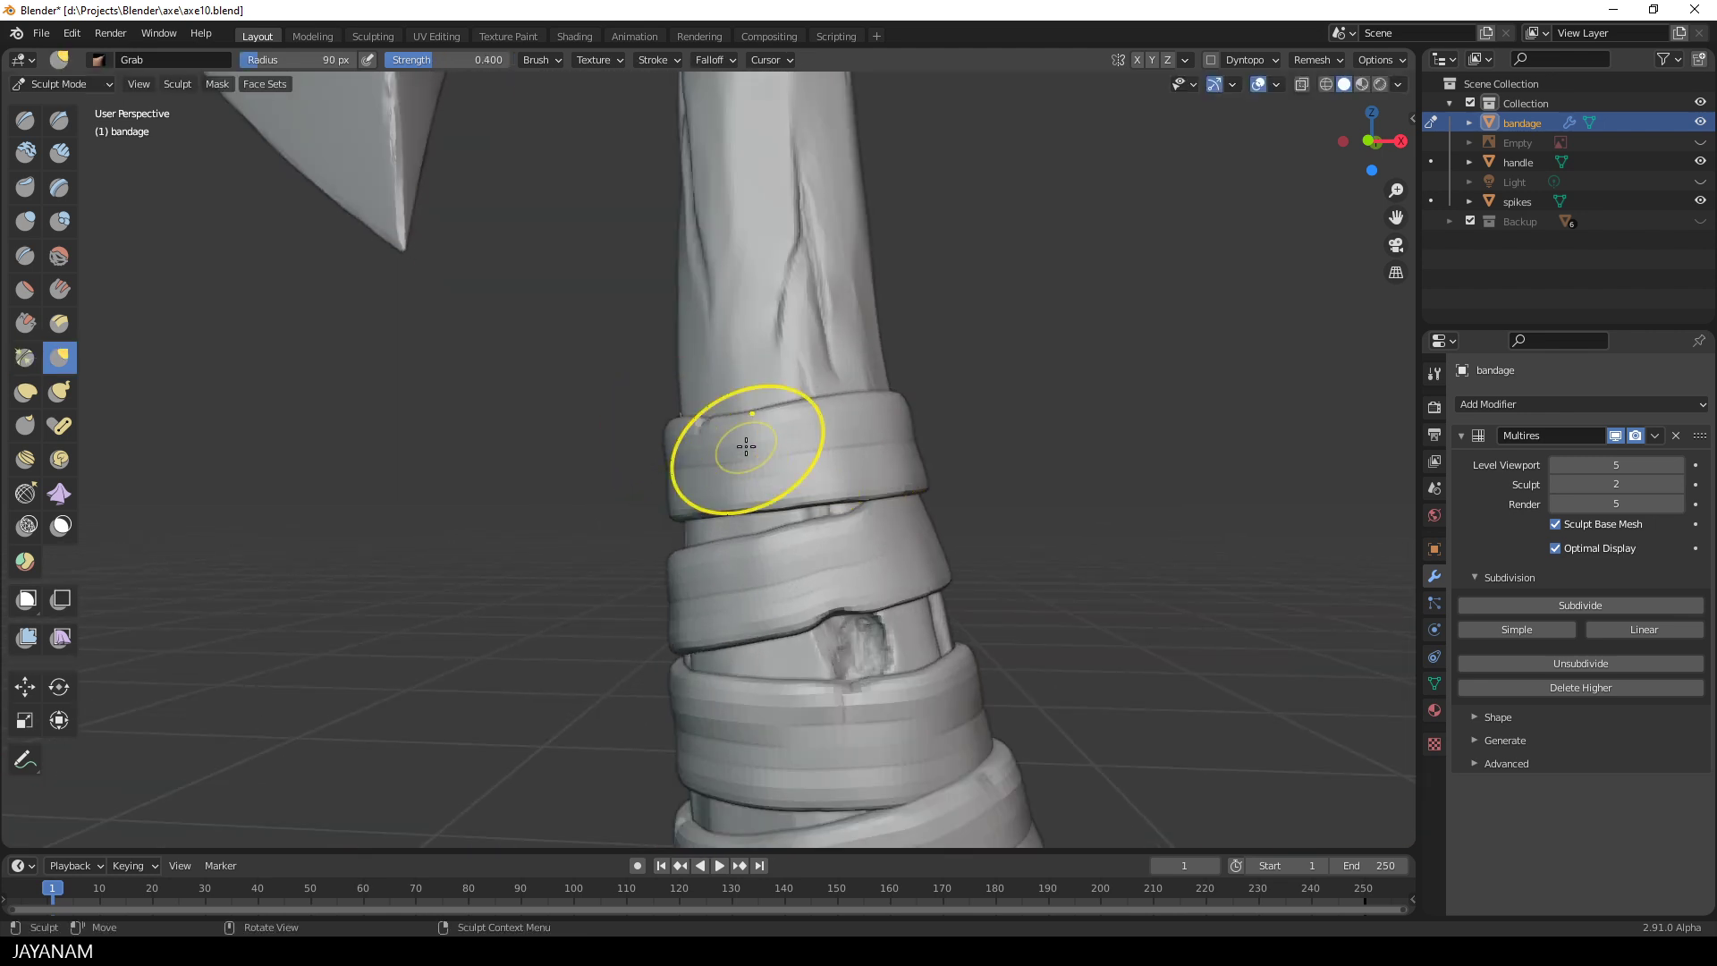
left_click_drag(818, 411, 820, 430)
- Reshape the lowest ring from the back view with the Grab brush, pulling its upper and lower rims slightly downward on the blade side
scroll(743, 422, "down", 3)
mouse_move(743, 422)
middle_mouse_down()
mouse_move(867, 437)
mouse_move(824, 451)
mouse_move(880, 499)
middle_mouse_up()
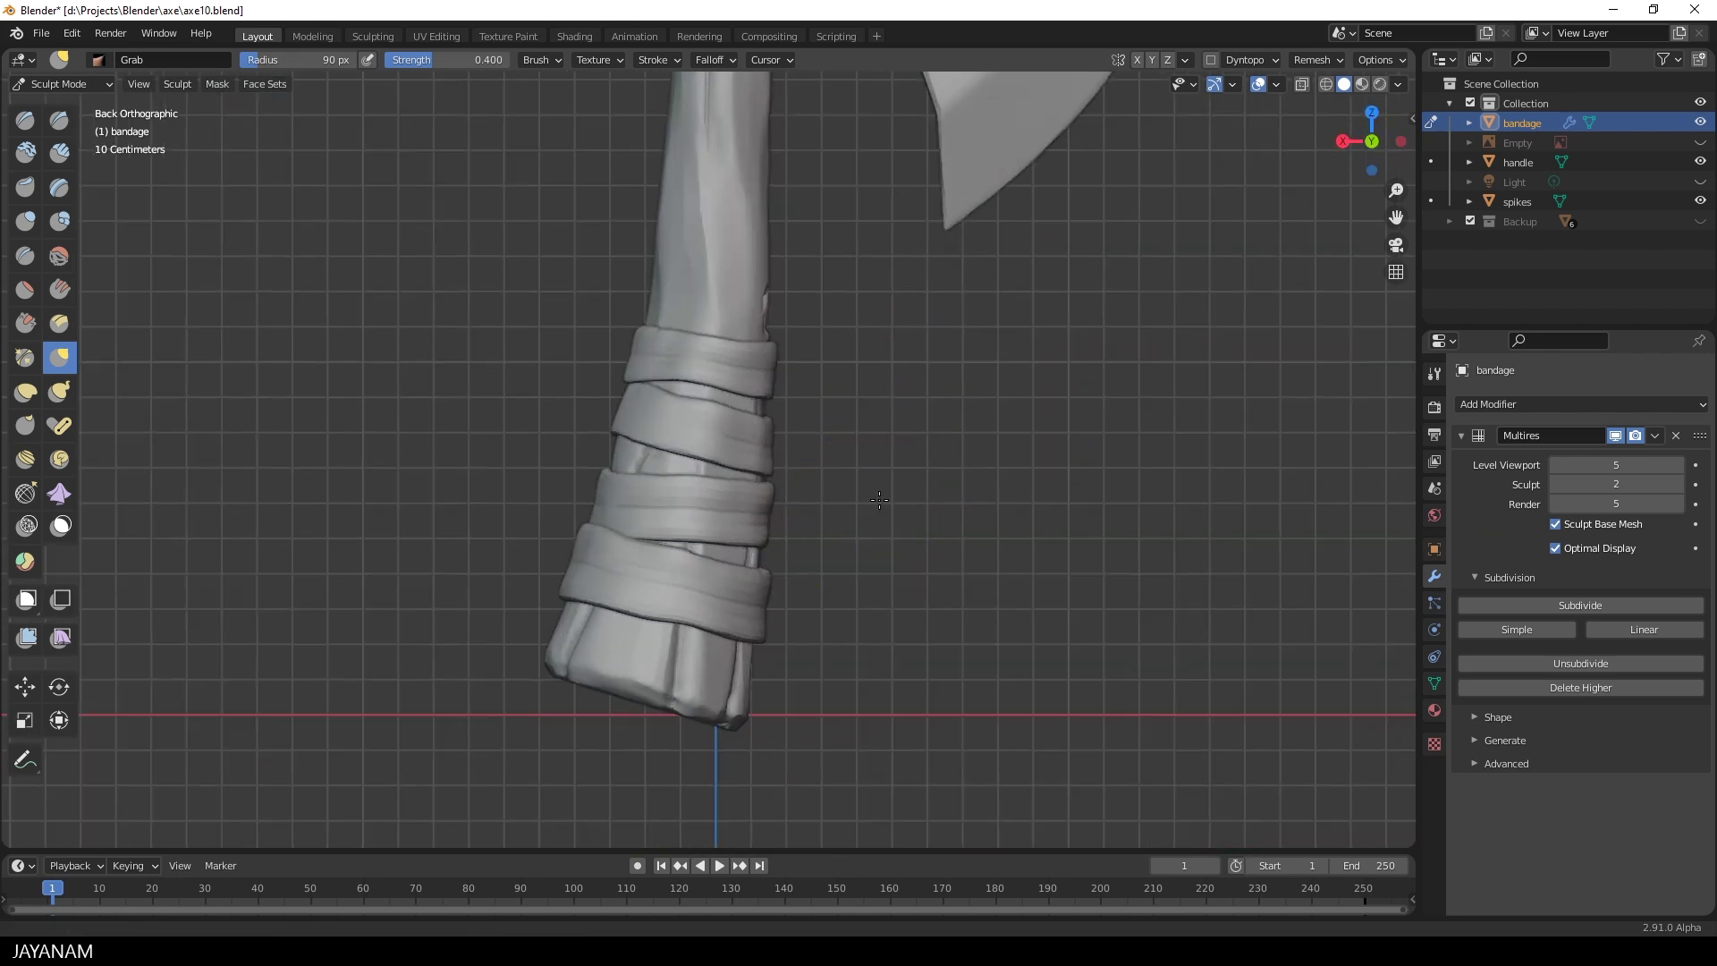
scroll(879, 499, "up", 1)
middle_click_drag(593, 649, 646, 563, "shift")
left_click_drag(648, 564, 676, 537)
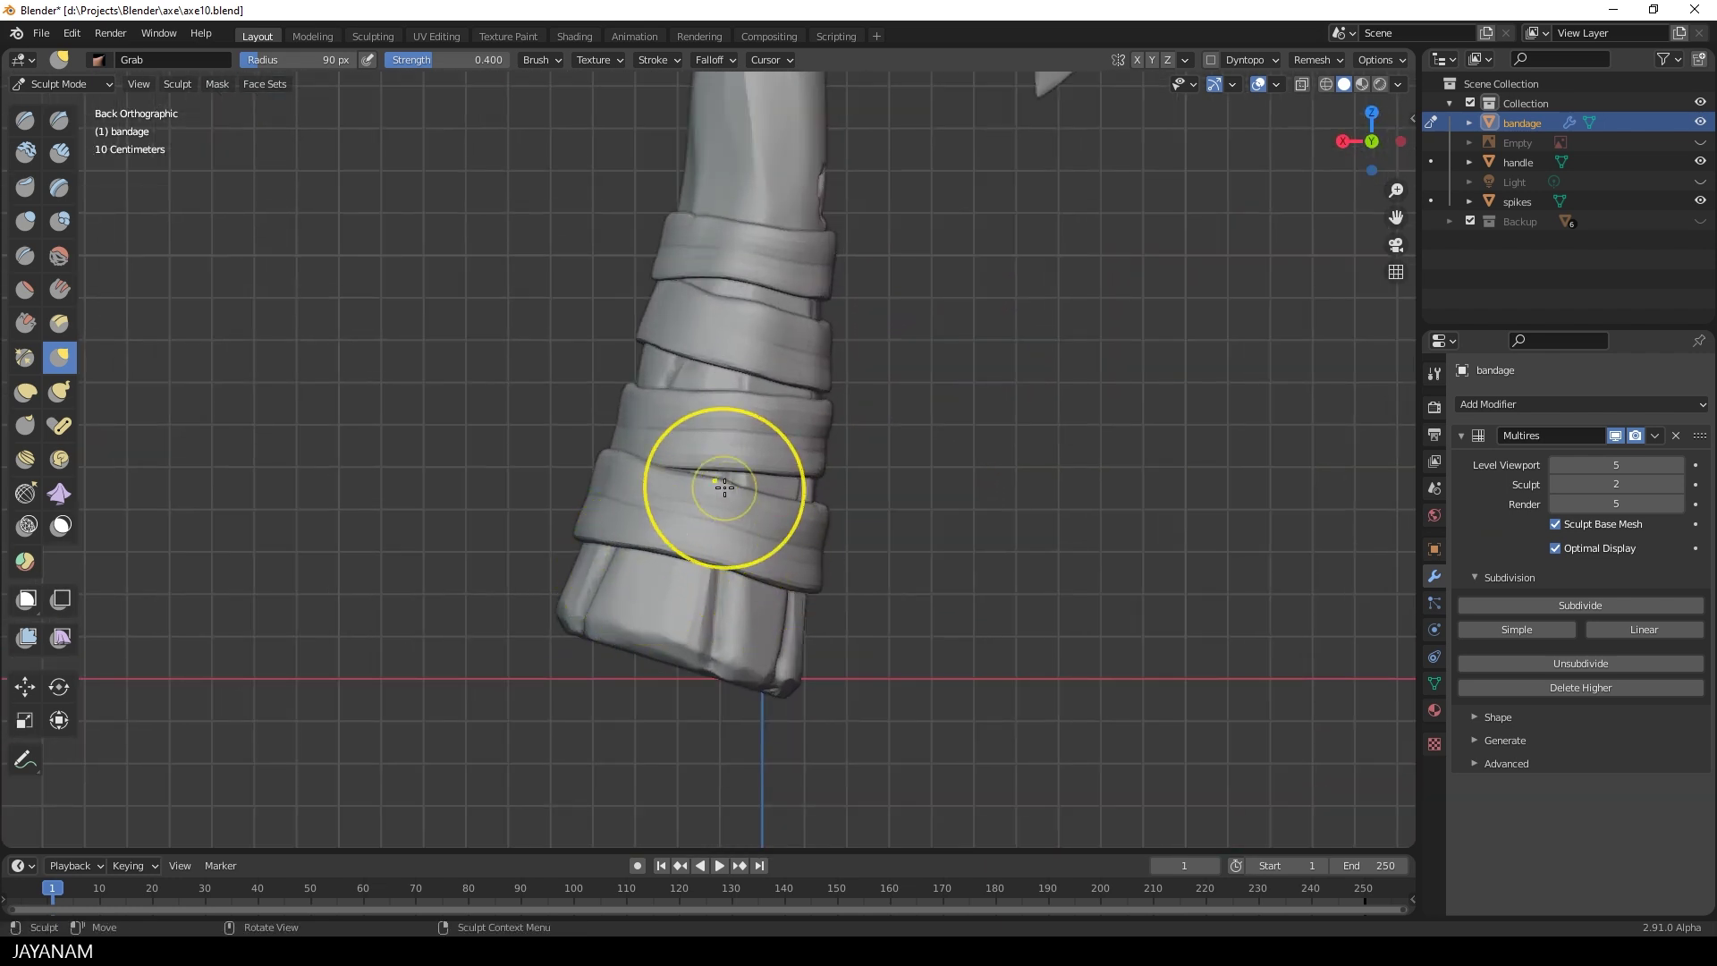
left_click_drag(825, 518, 822, 529)
left_click_drag(813, 587, 811, 593)
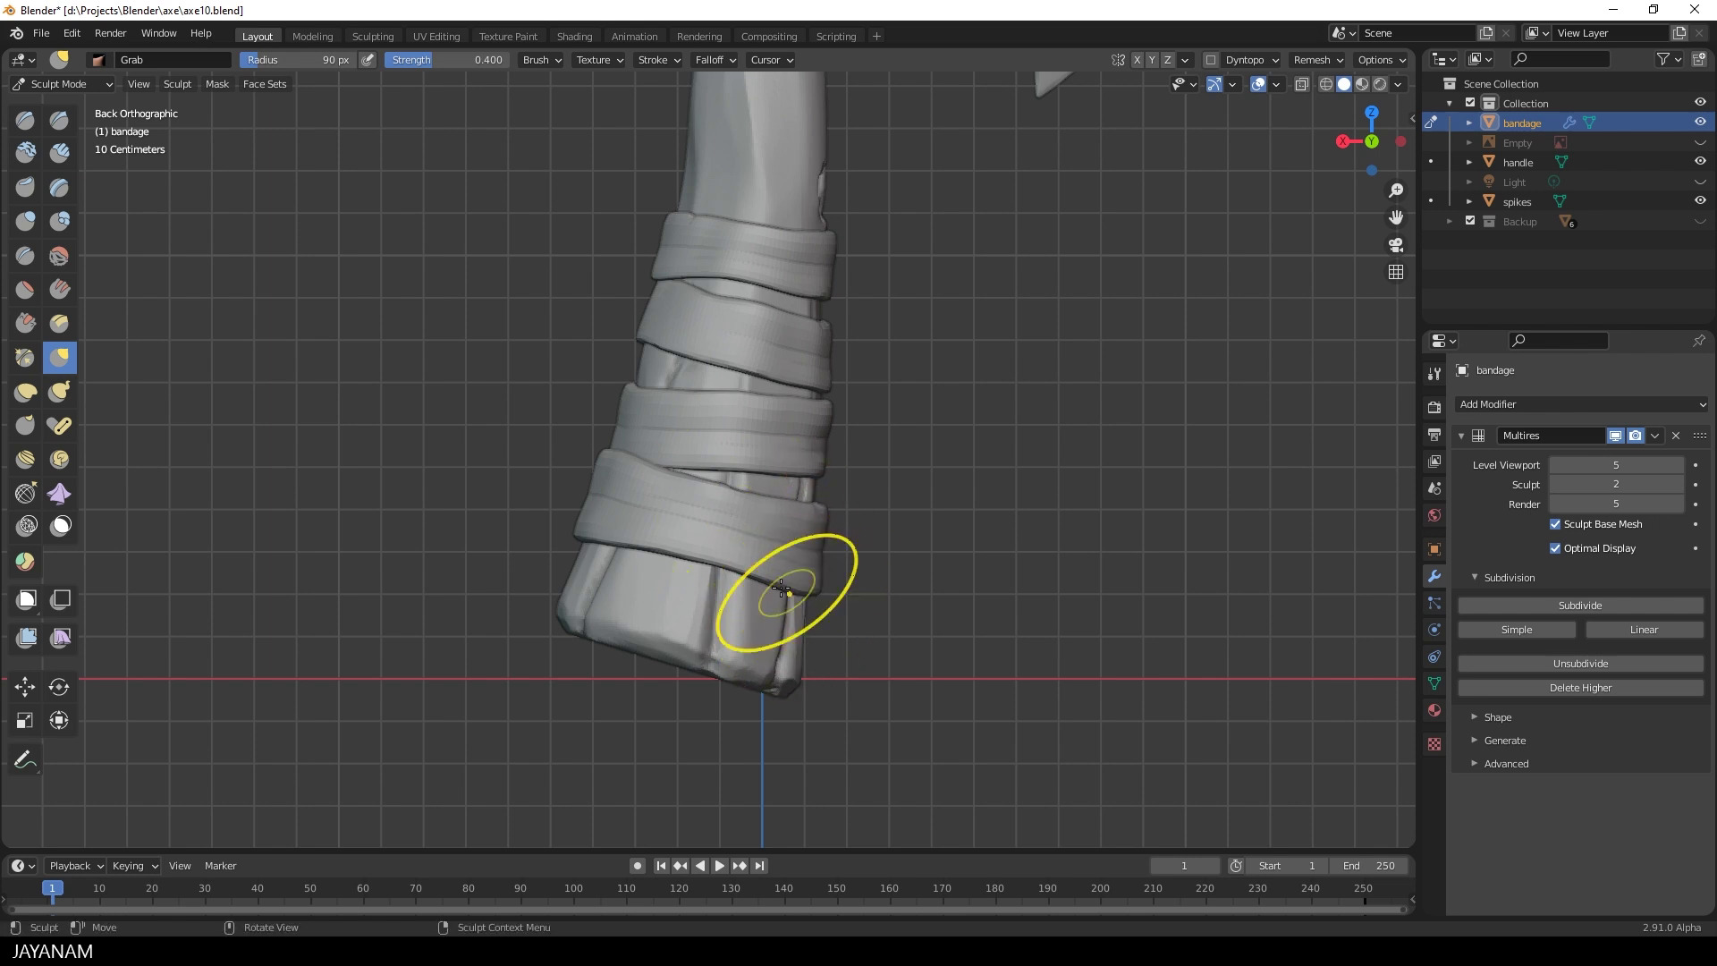
- Set the Multires Sculpt level to 5 and view the finished bandage and the whole axe from the front
middle_click_drag(781, 587, 491, 595)
scroll(766, 564, "up", 4)
middle_click_drag(766, 564, 749, 620)
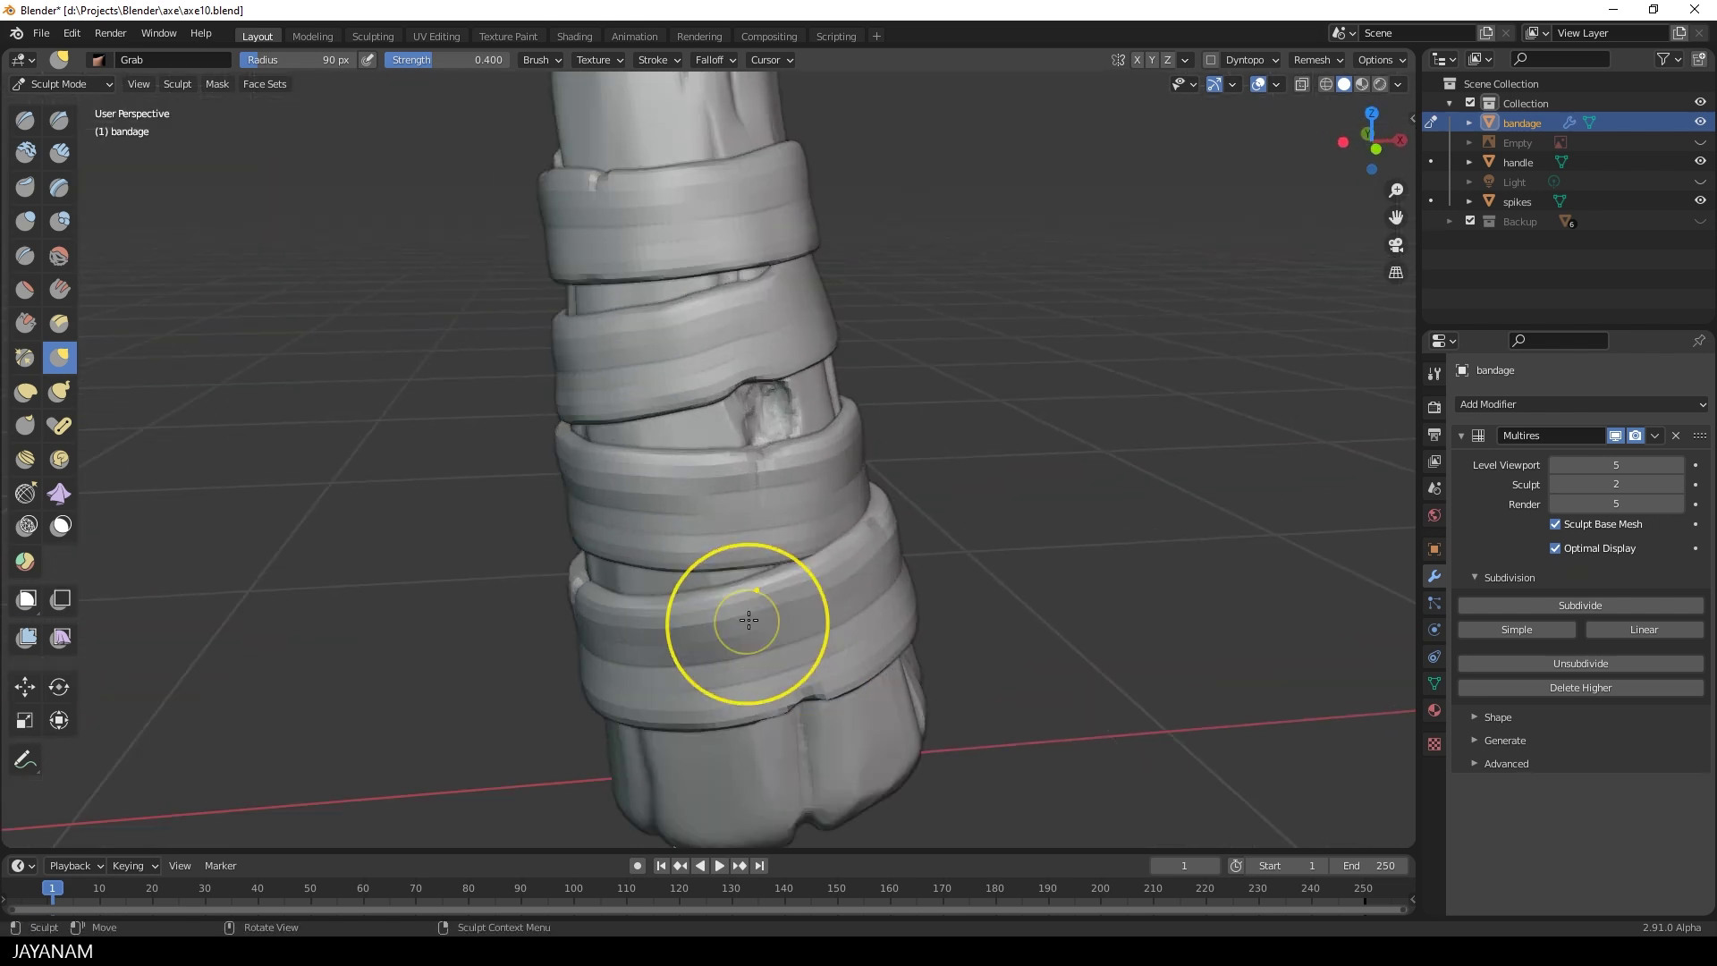
key("KP_1")
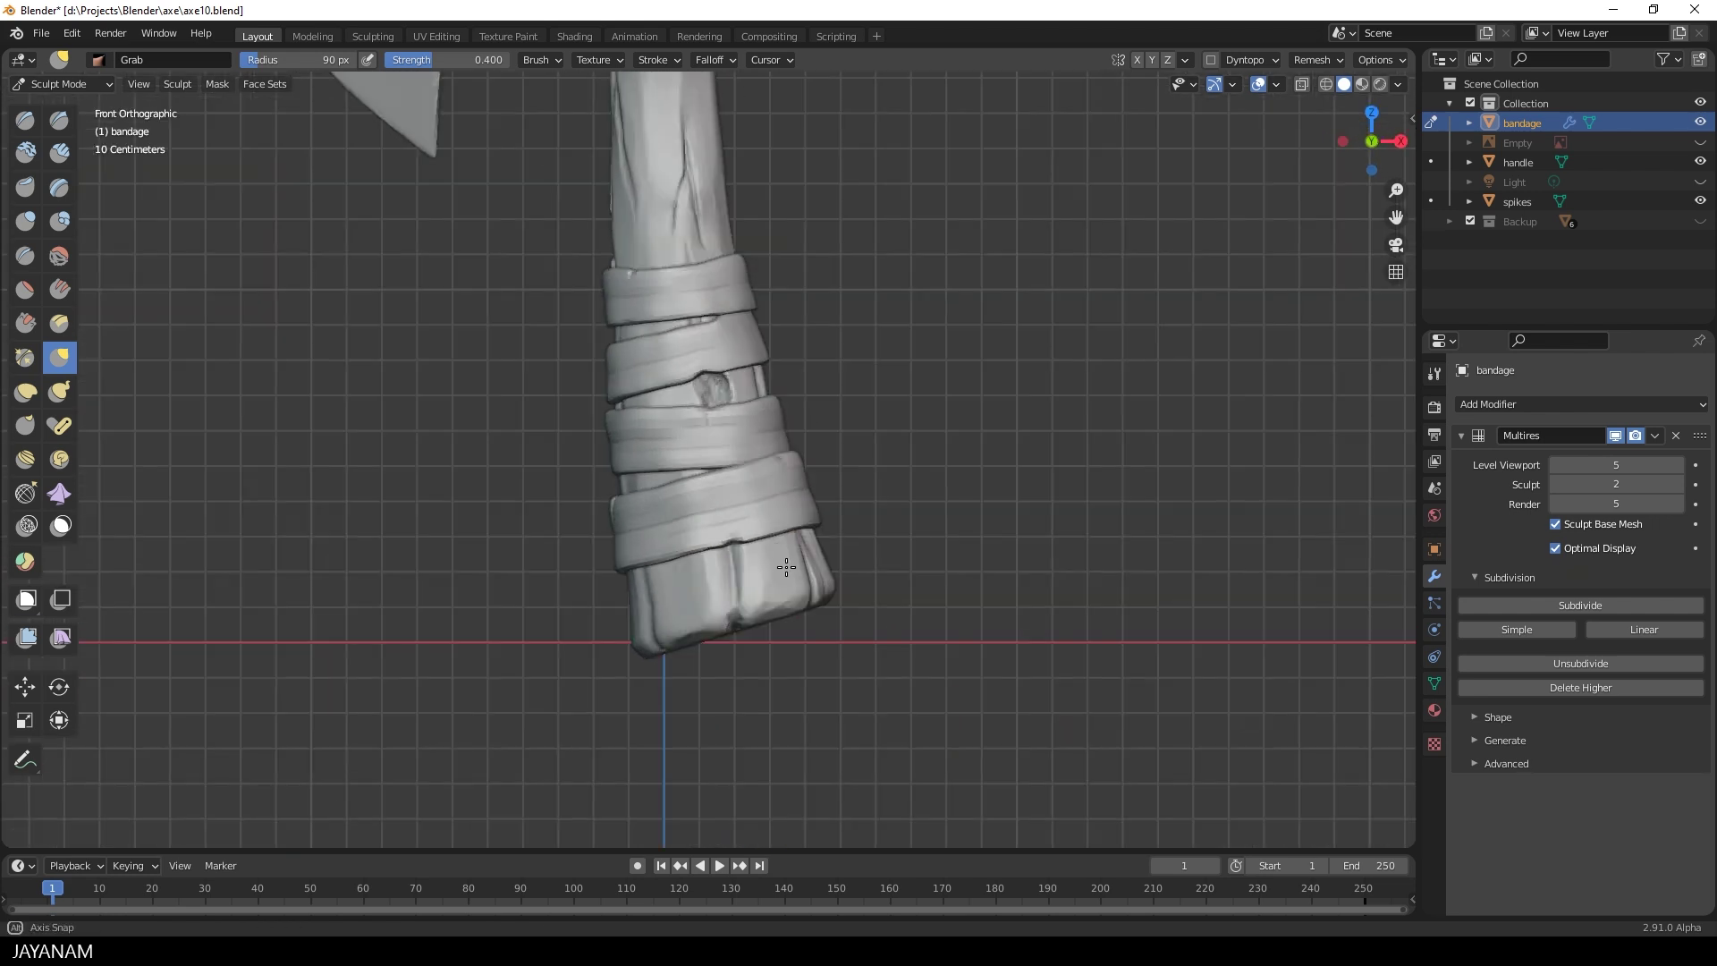
left_click(1635, 484)
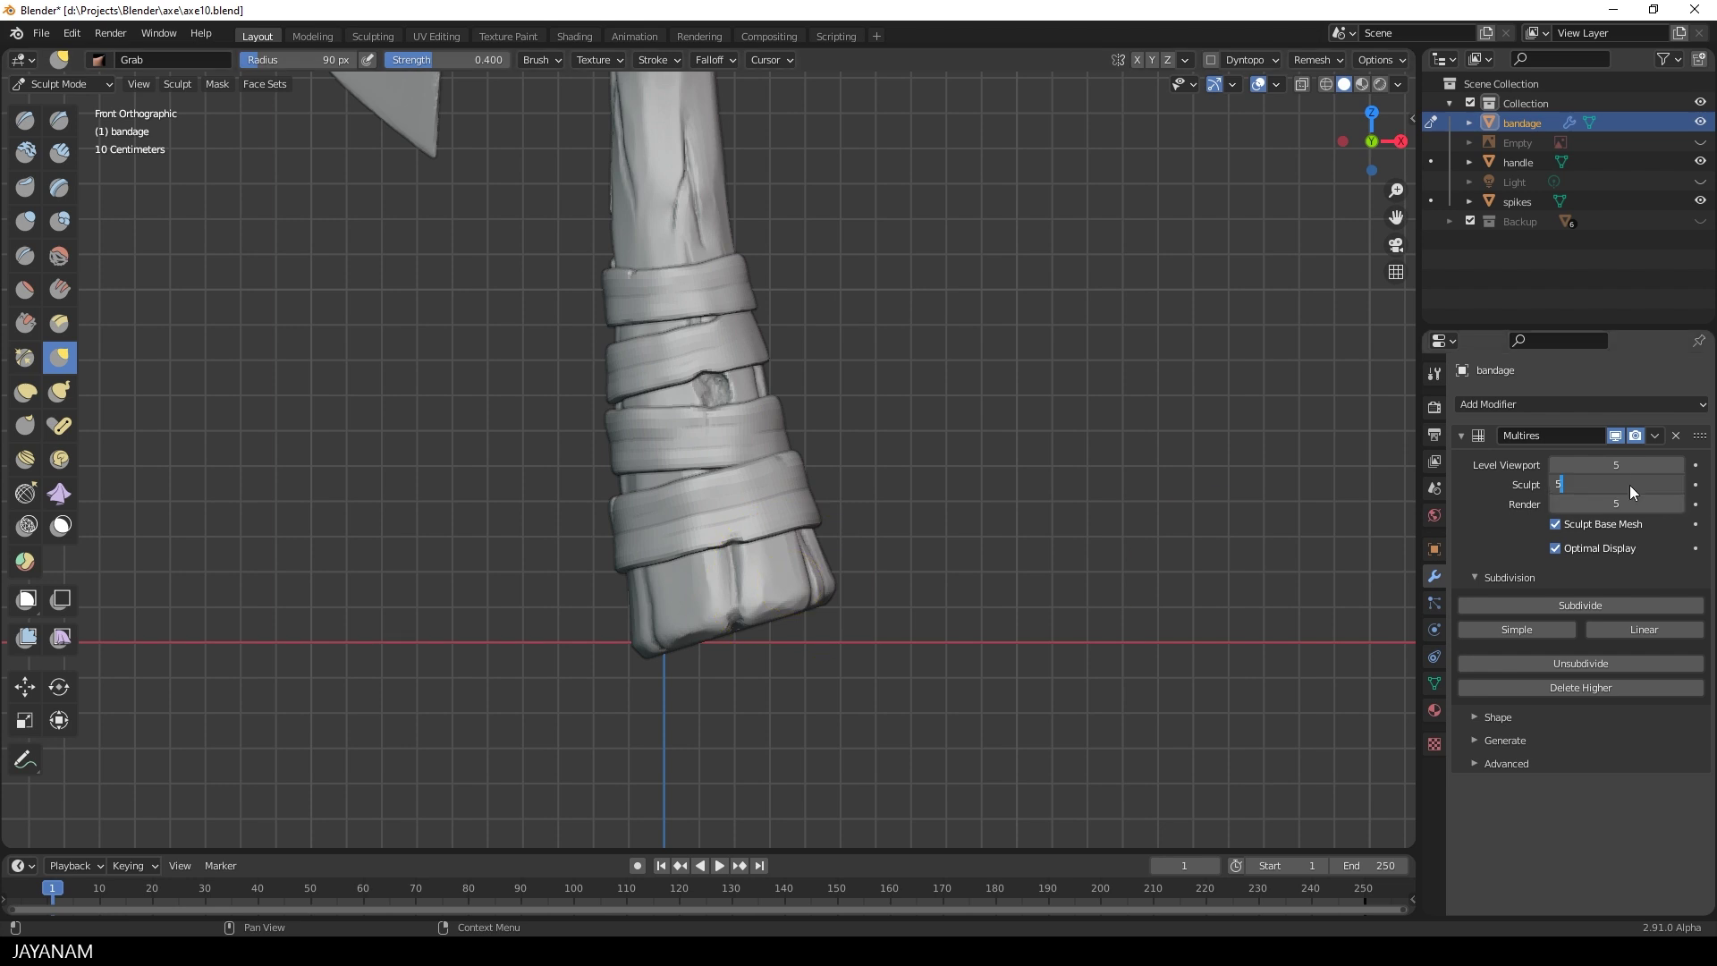
key("Return")
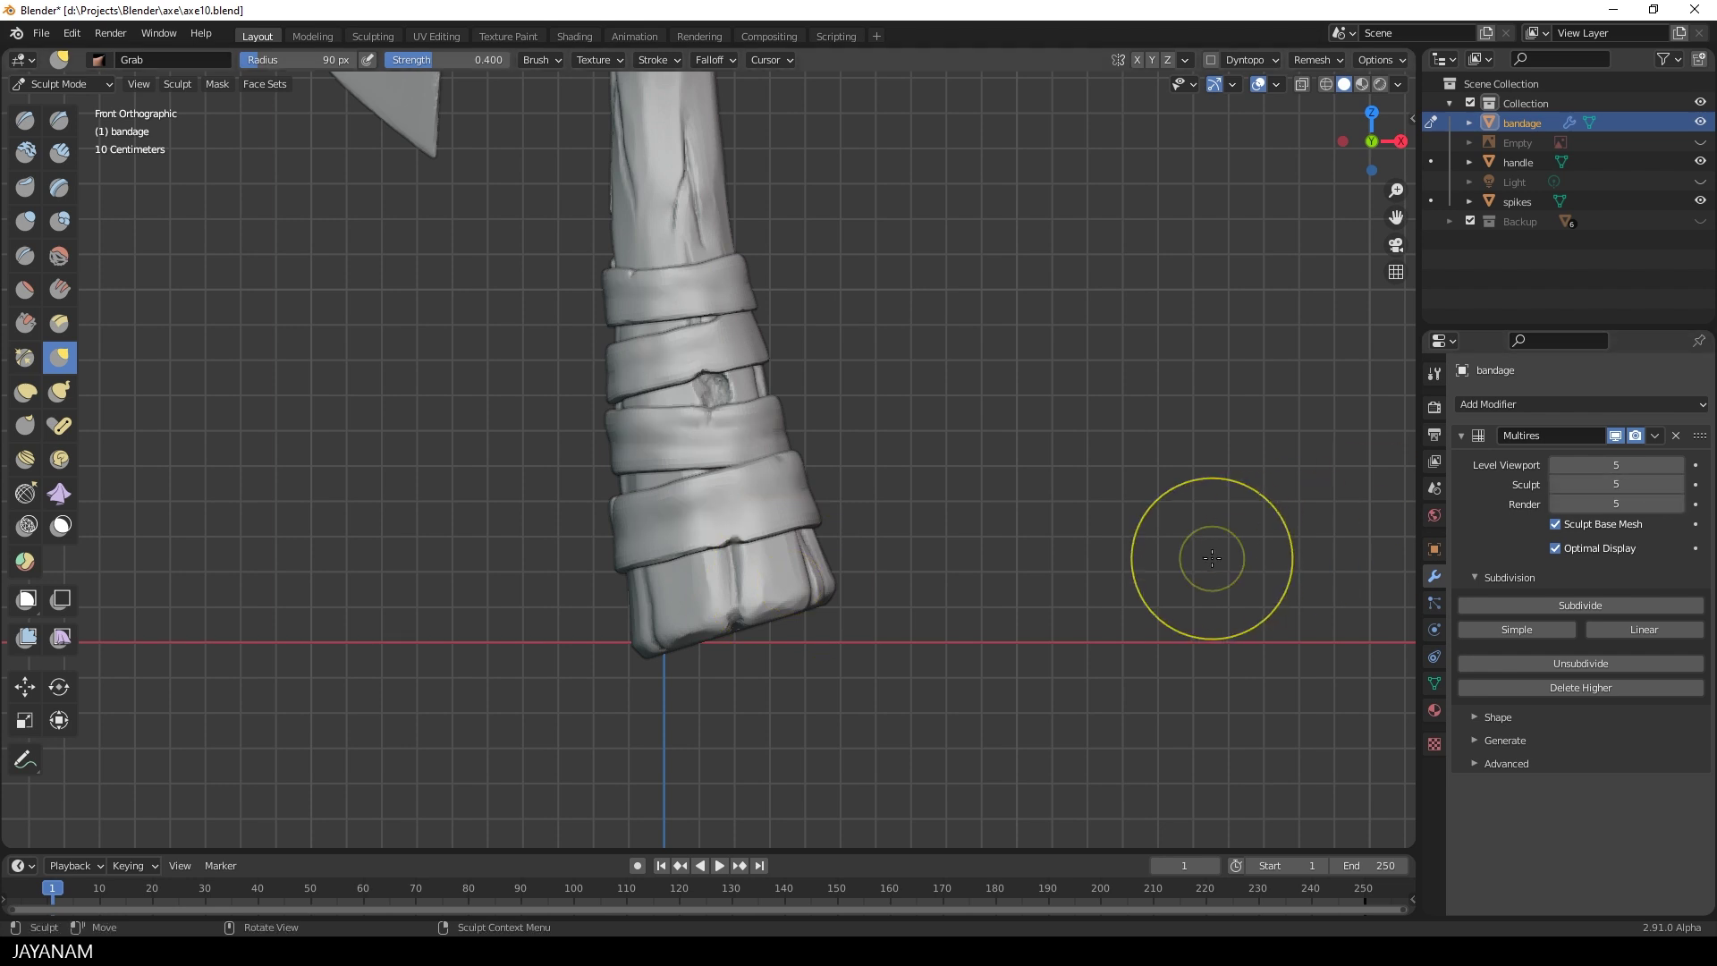
scroll(1154, 559, "down", 4)
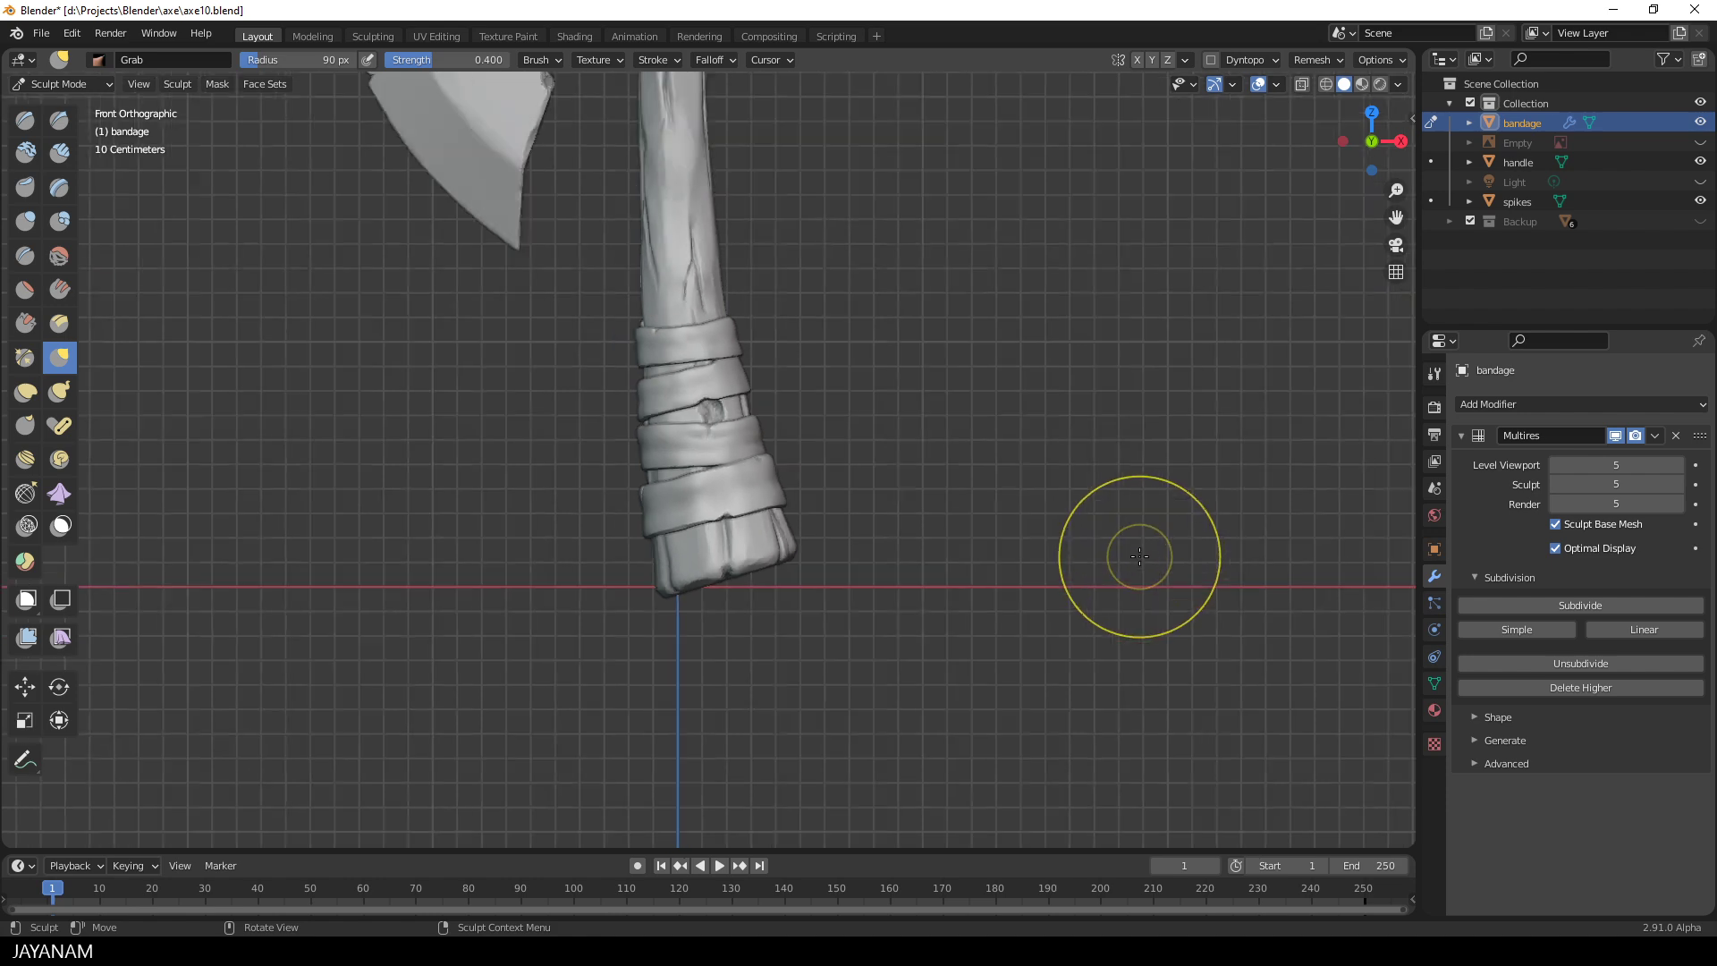
scroll(1091, 573, "up", 4)
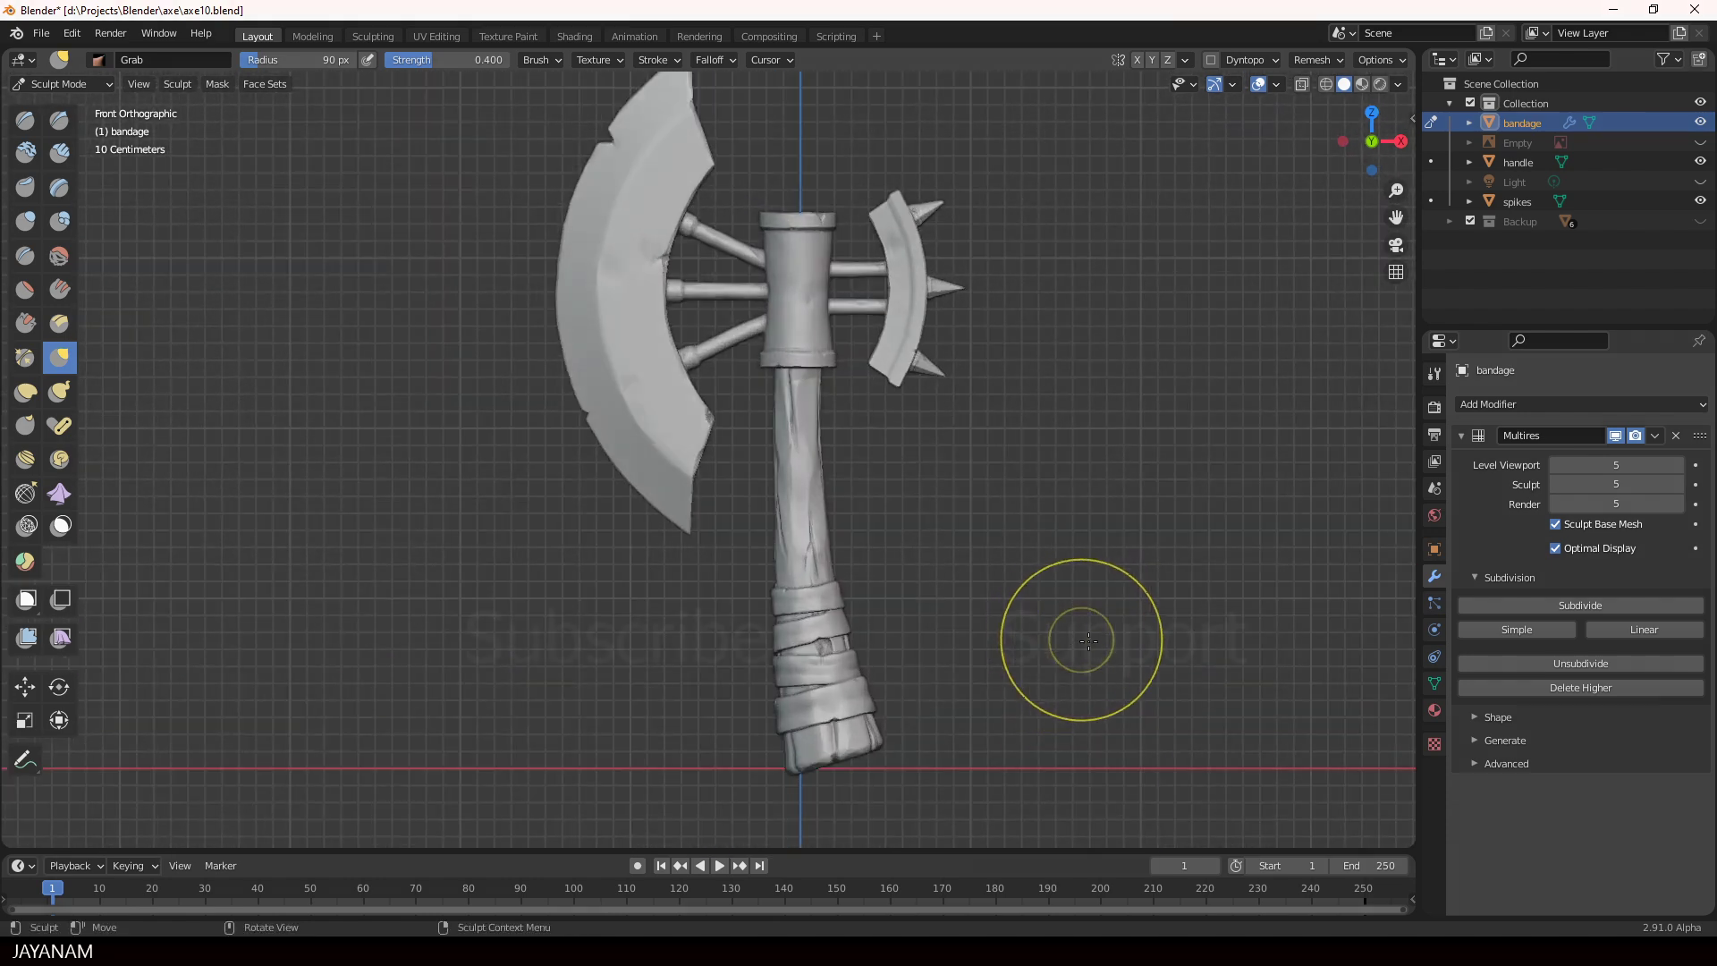